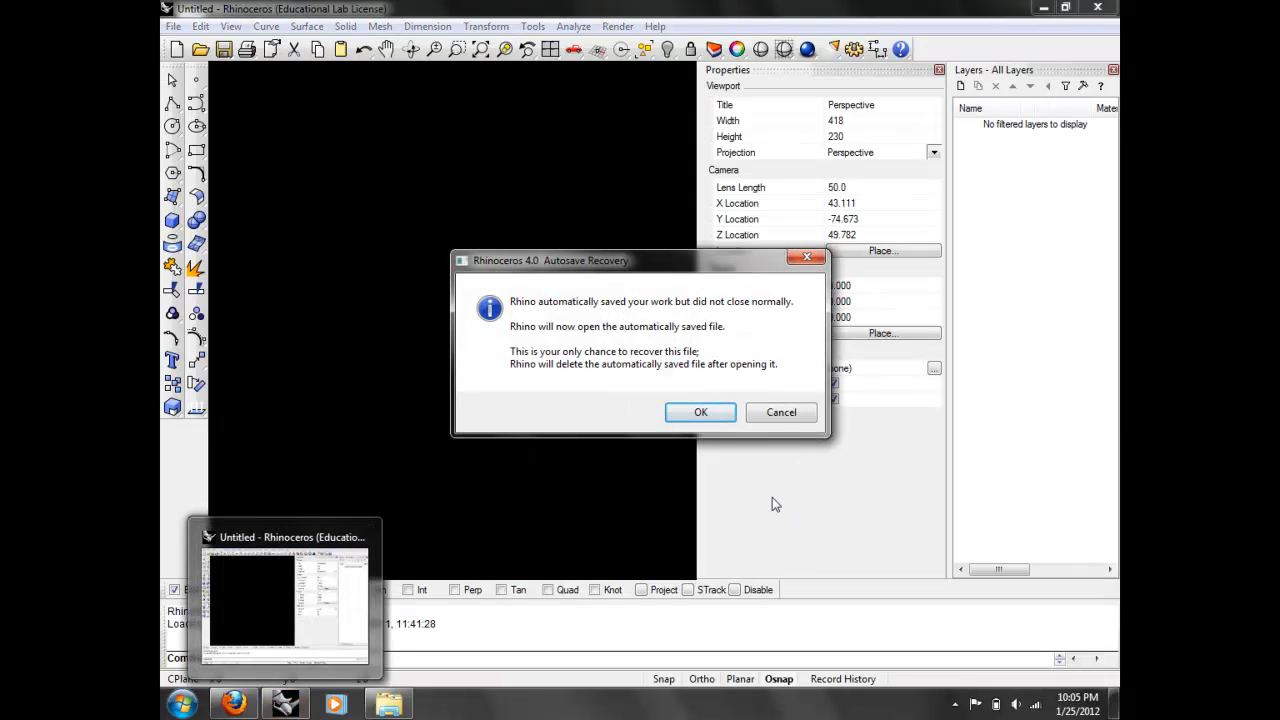
# - Recover the autosaved model and close the Properties and Layers panels
pyautogui.click(700, 413)
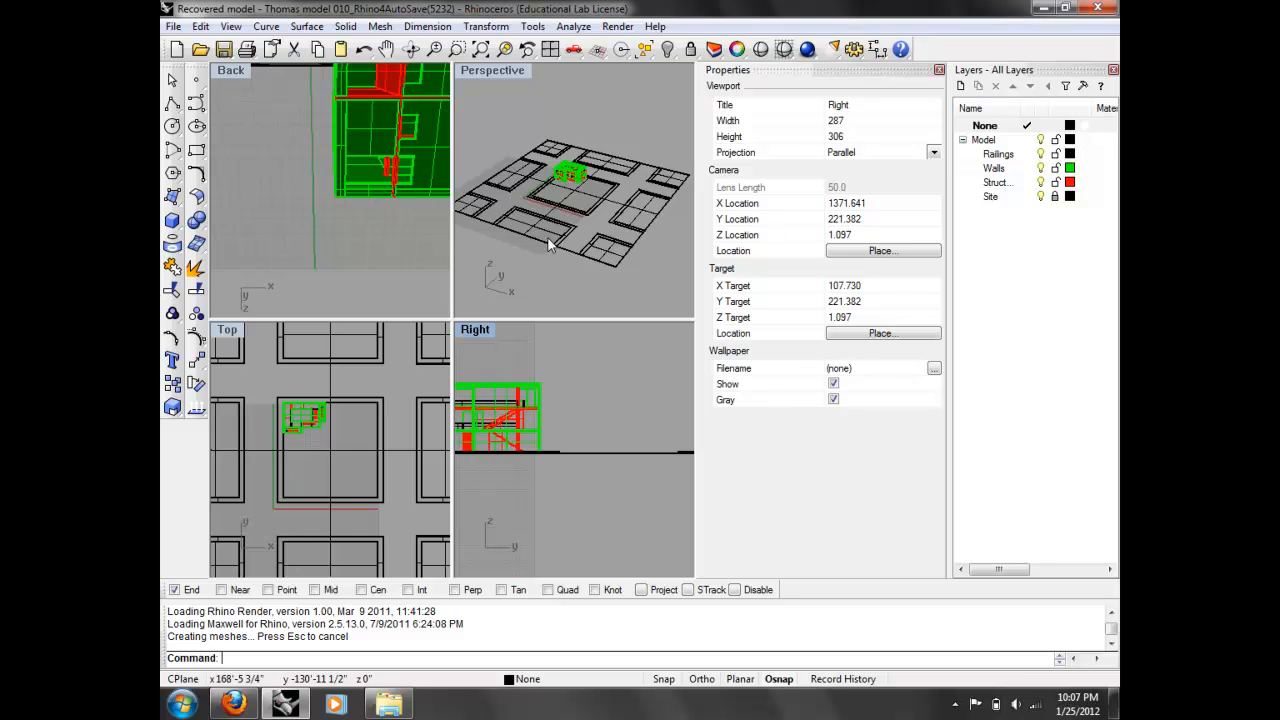
pyautogui.click(691, 116)
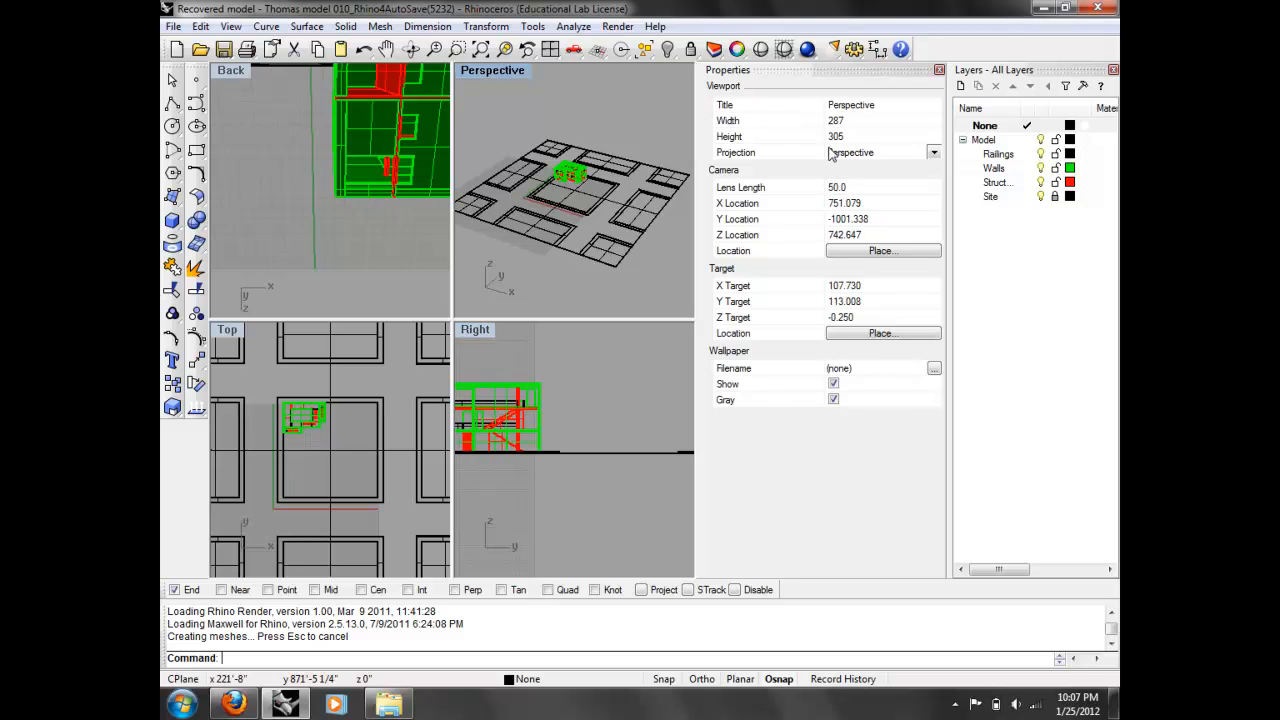
pyautogui.click(939, 69)
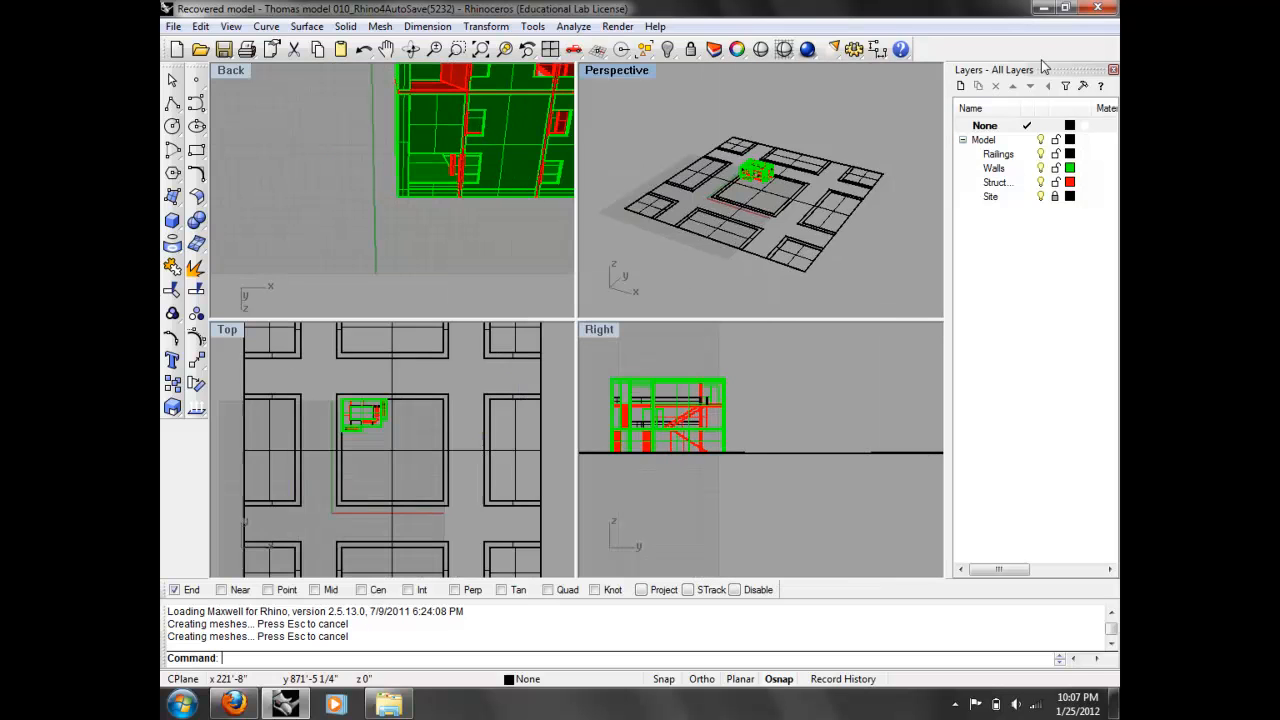
pyautogui.click(1113, 69)
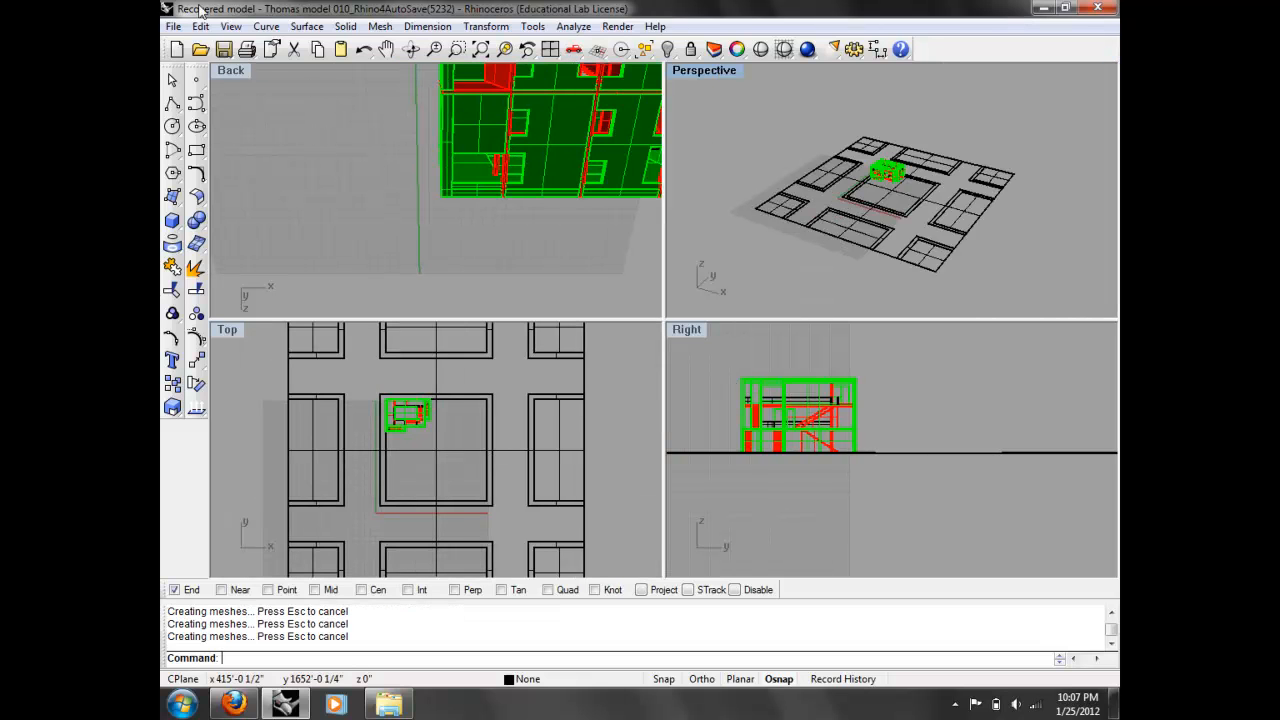
# - Open Module_3_model from the Desktop without saving changes to the recovered model
pyautogui.click(173, 26)
pyautogui.click(203, 64)
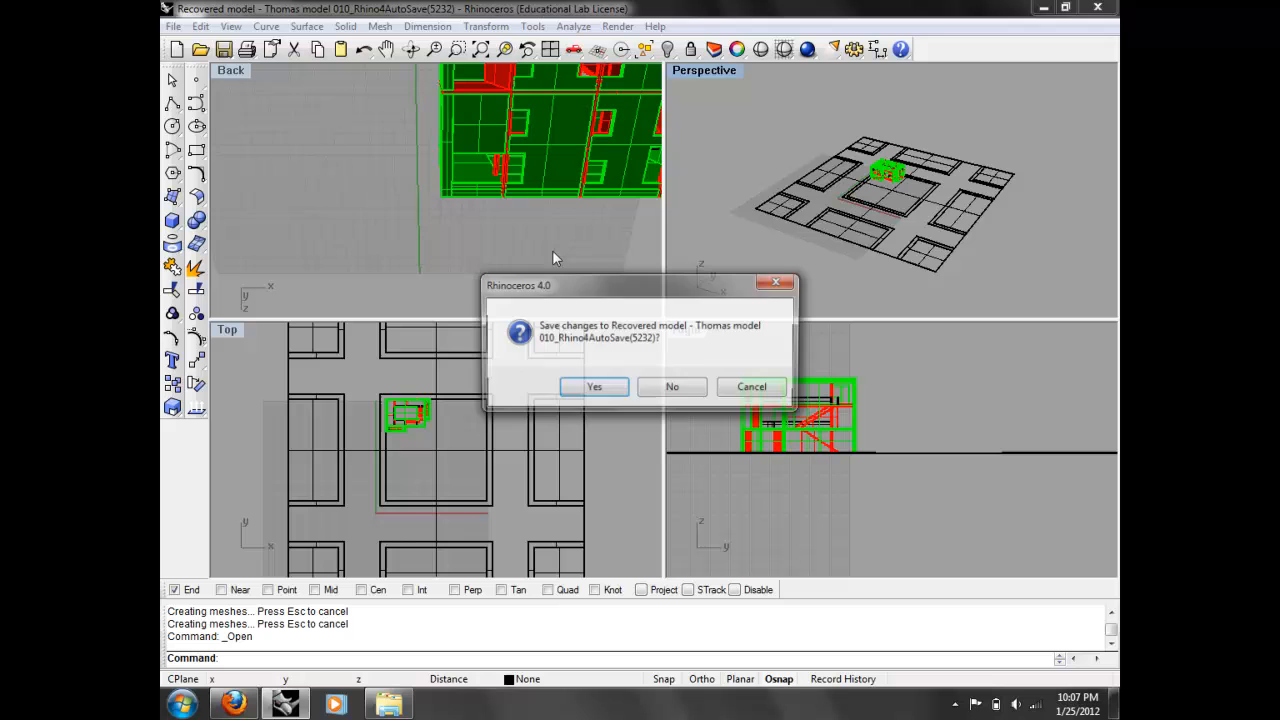
pyautogui.click(672, 389)
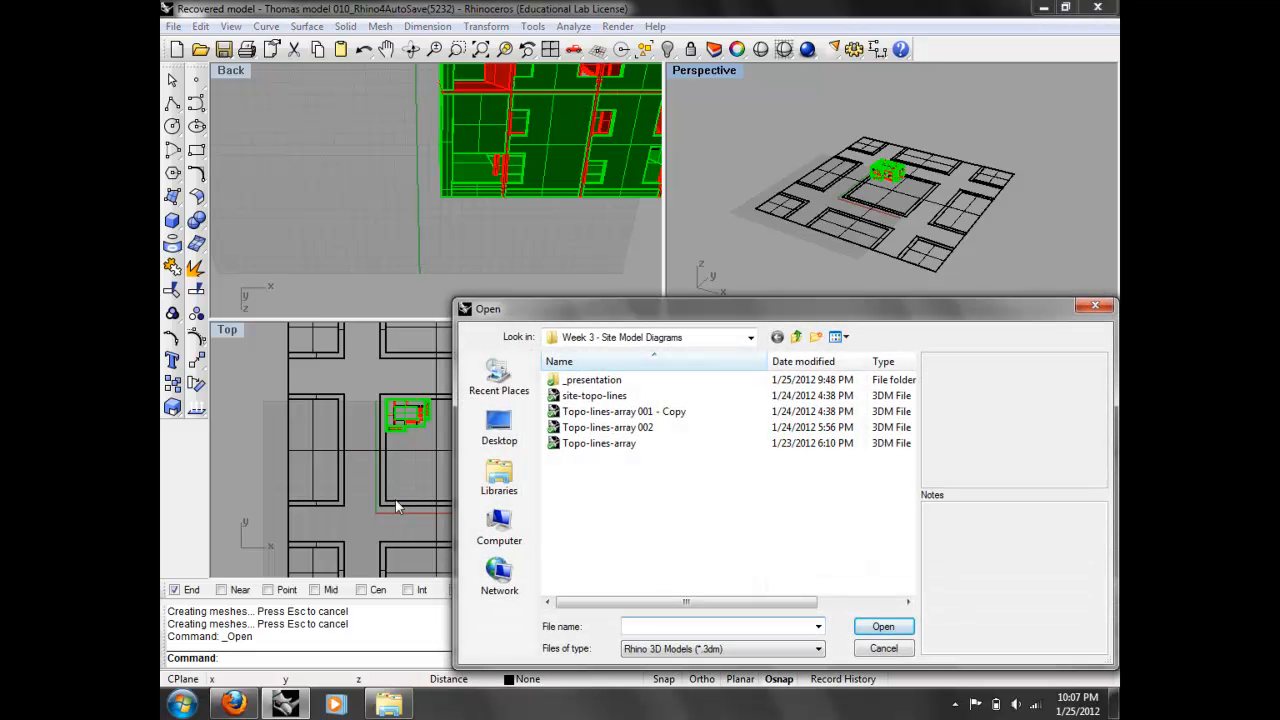
pyautogui.click(499, 425)
pyautogui.click(760, 462)
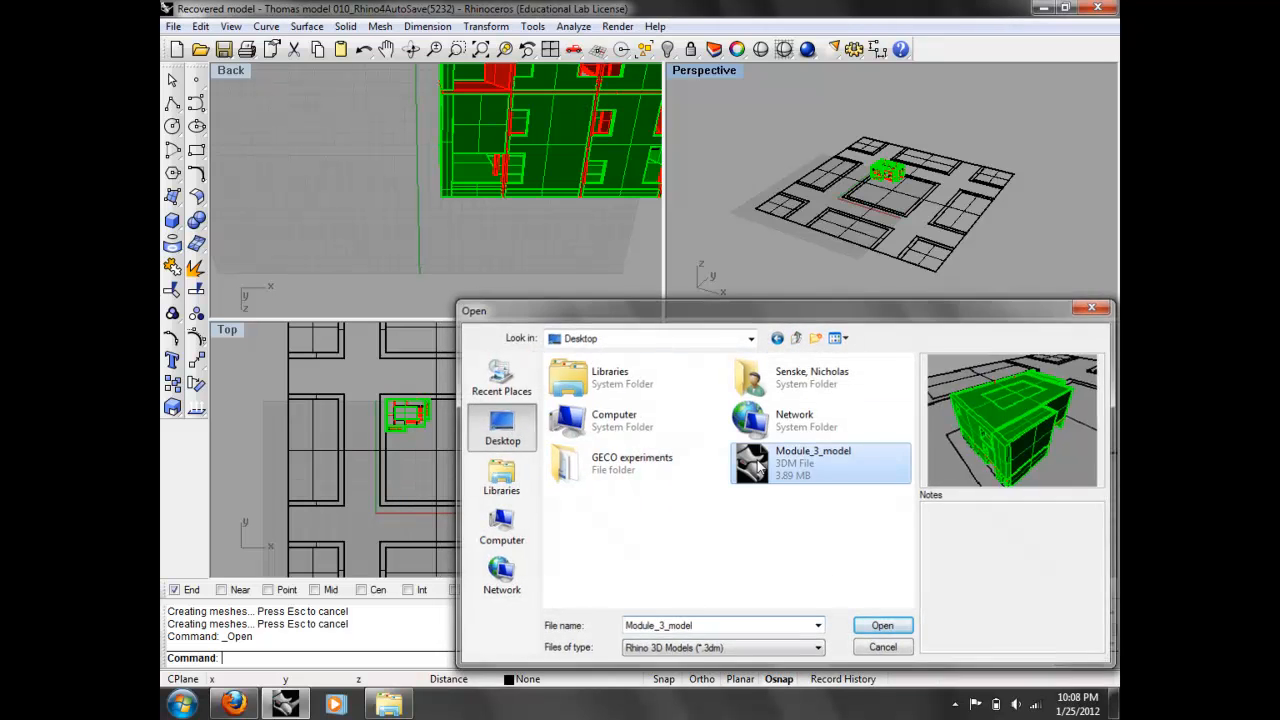
pyautogui.doubleClick(758, 458)
# - Examine the building model from several angles in Perspective and restore the four-viewport layout
pyautogui.moveTo(609, 371); pyautogui.dragTo(613, 262, button='right')
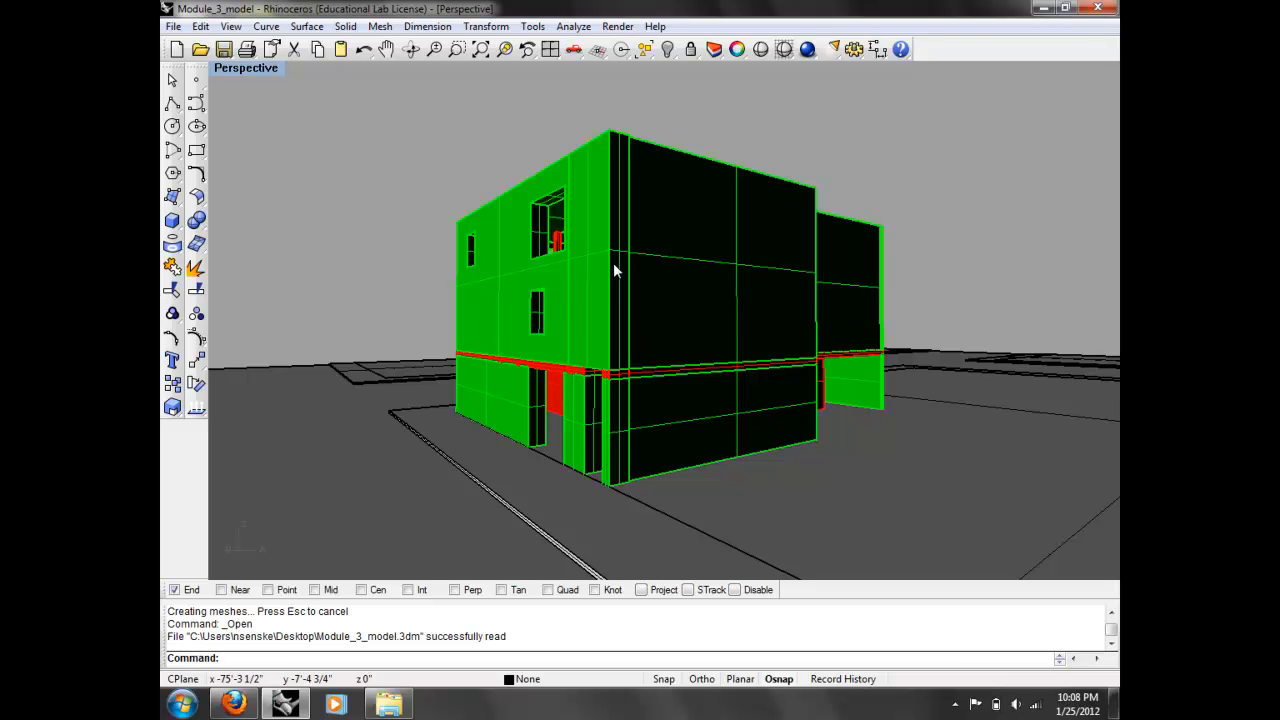
pyautogui.moveTo(613, 262); pyautogui.dragTo(685, 398, button='right')
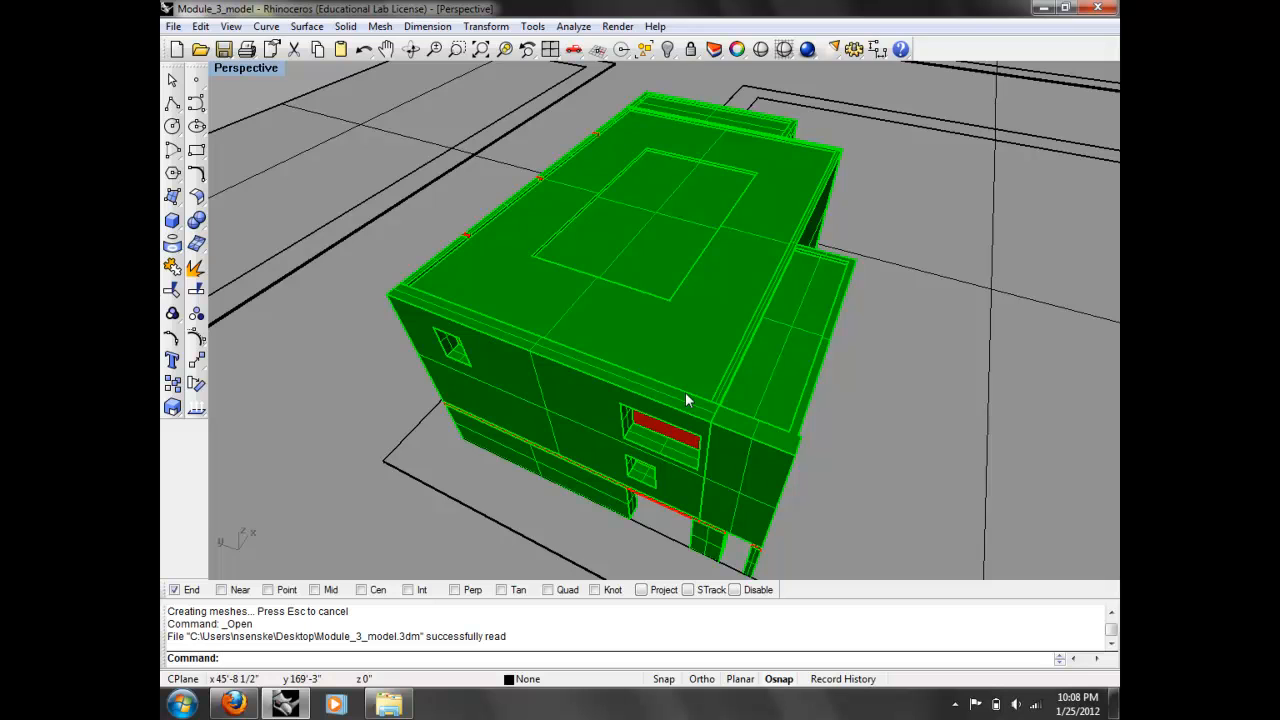
pyautogui.doubleClick(271, 67)
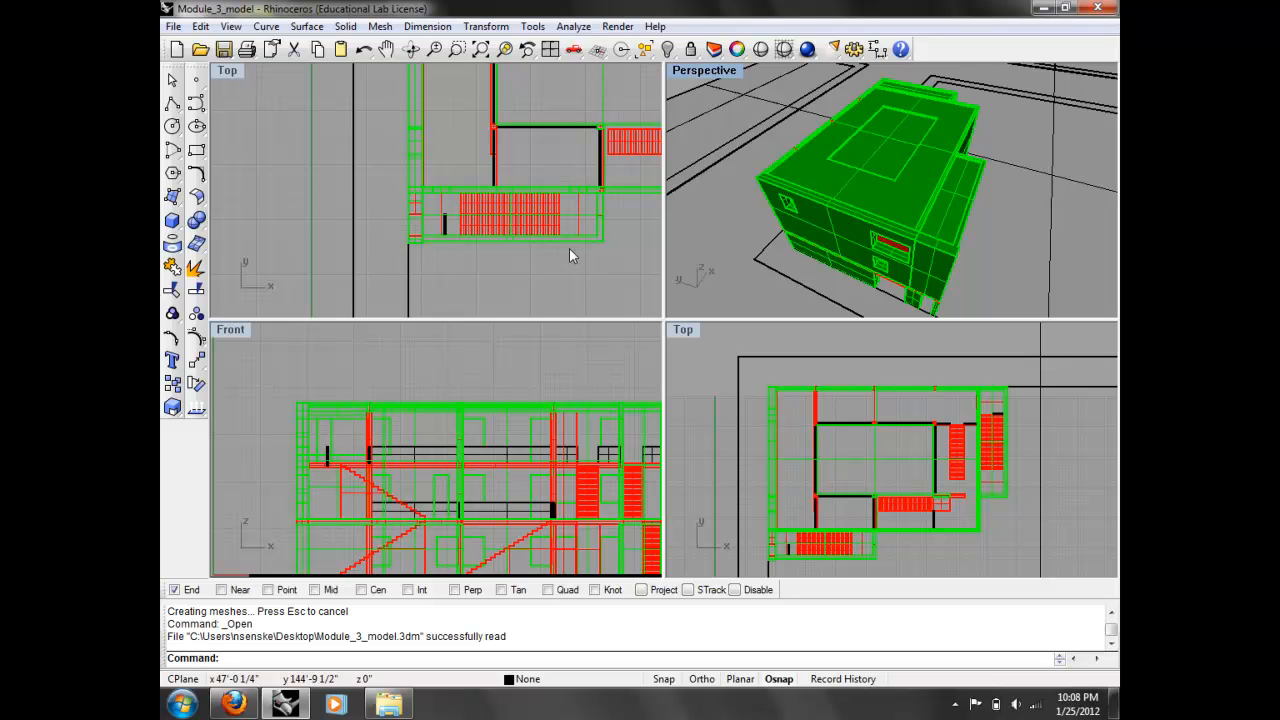
pyautogui.moveTo(764, 161); pyautogui.dragTo(700, 145, button='right')
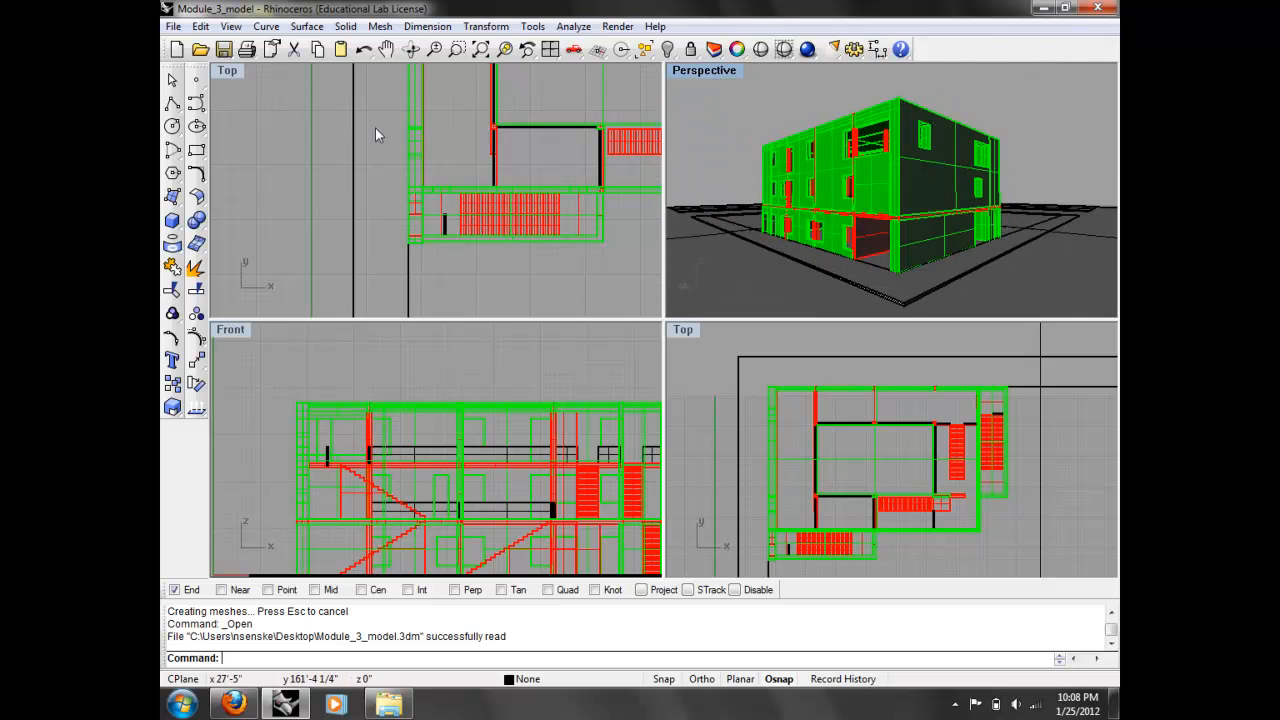
# - Start a new empty model, discarding the changes to Module_3_model
pyautogui.click(176, 49)
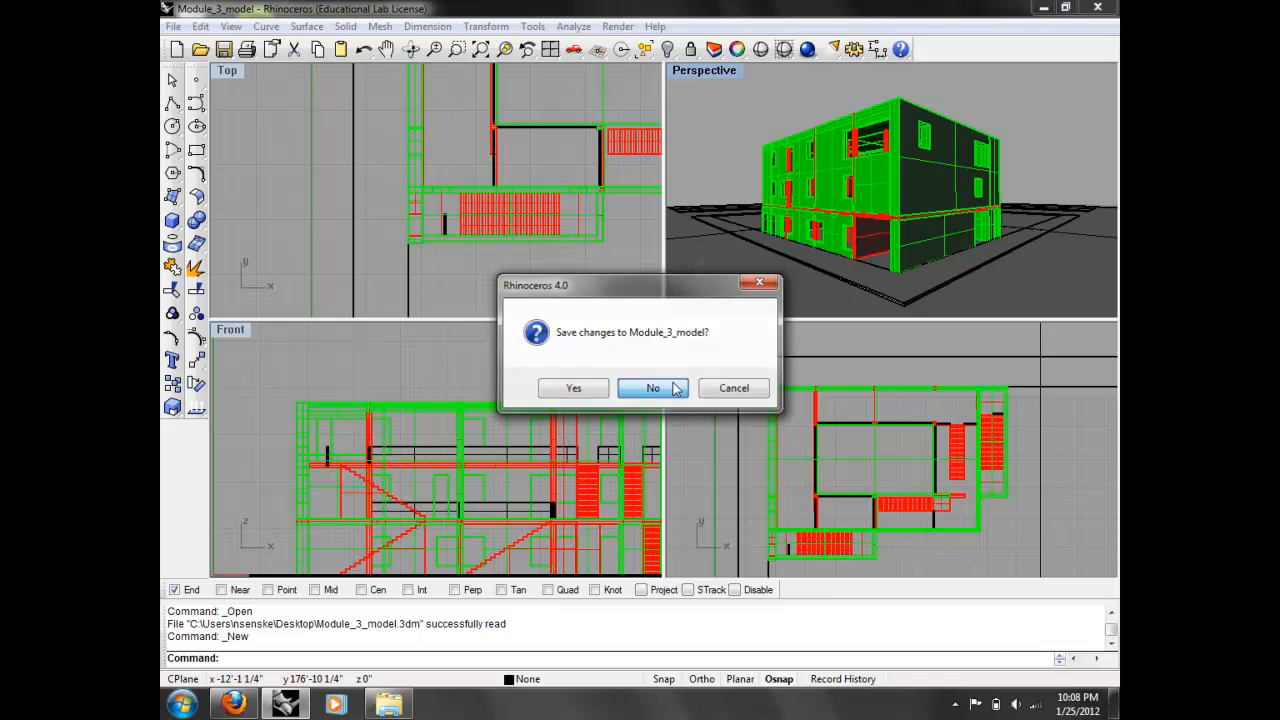
pyautogui.click(652, 388)
pyautogui.doubleClick(653, 391)
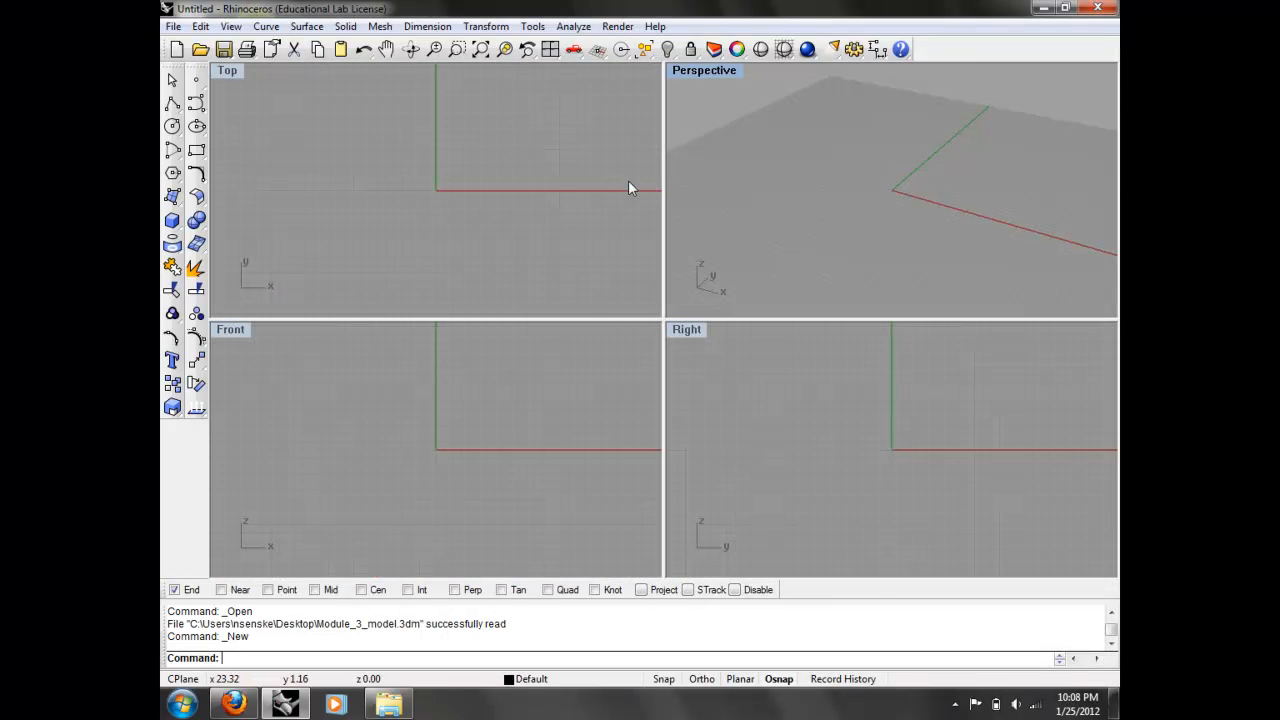
pyautogui.click(172, 220)
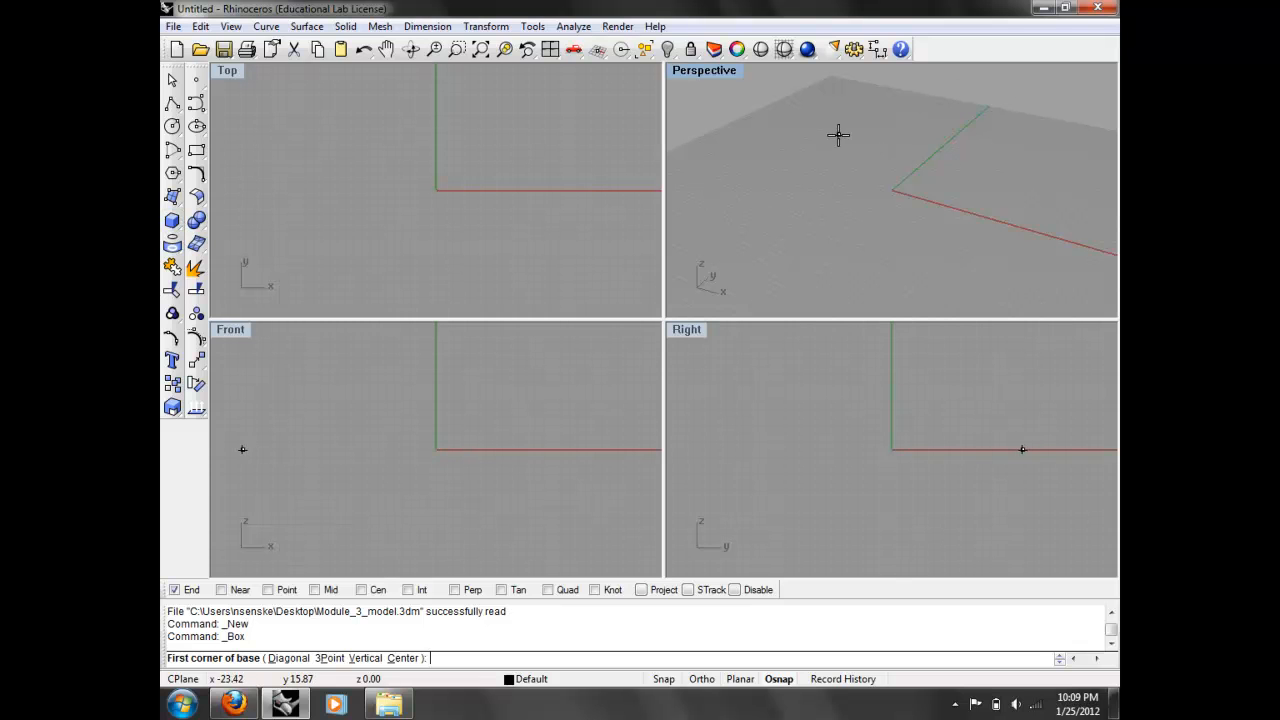
pyautogui.click(871, 140)
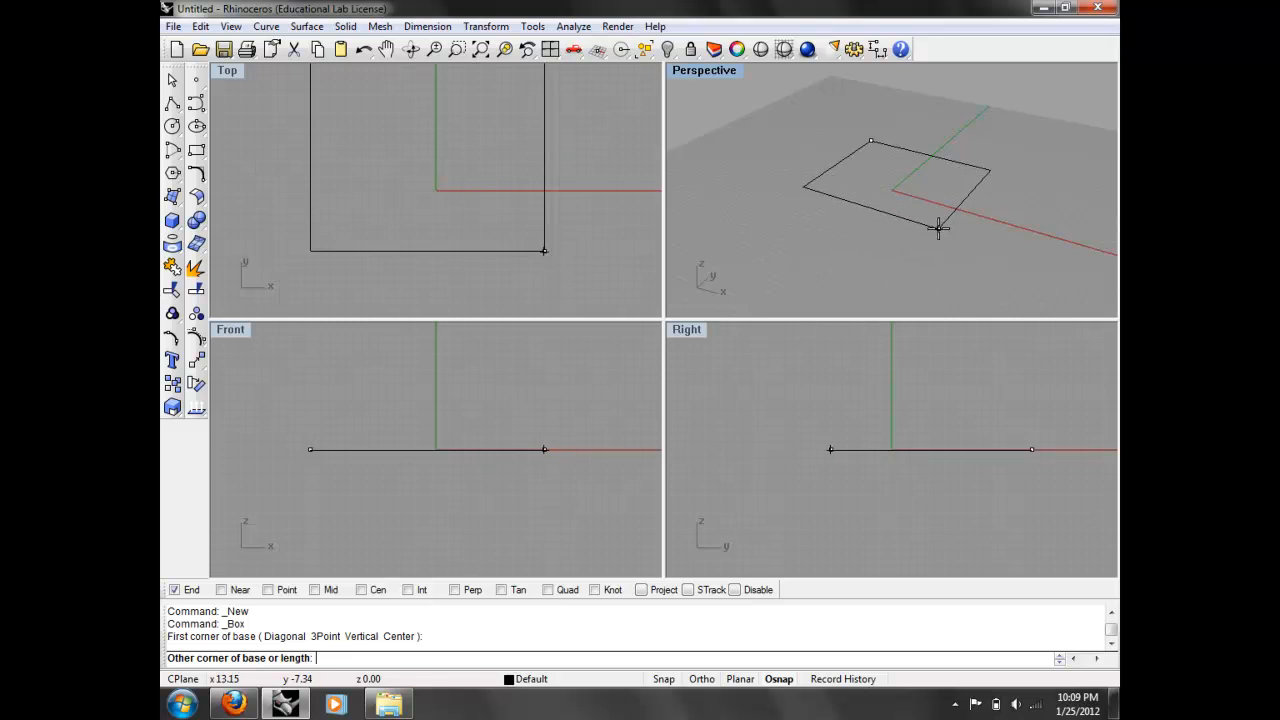
pyautogui.press('Escape')
# - Create a box with its base drawn around the origin in the Top viewport and a height of about 15.5 units
pyautogui.press('Return')
pyautogui.click(387, 127)
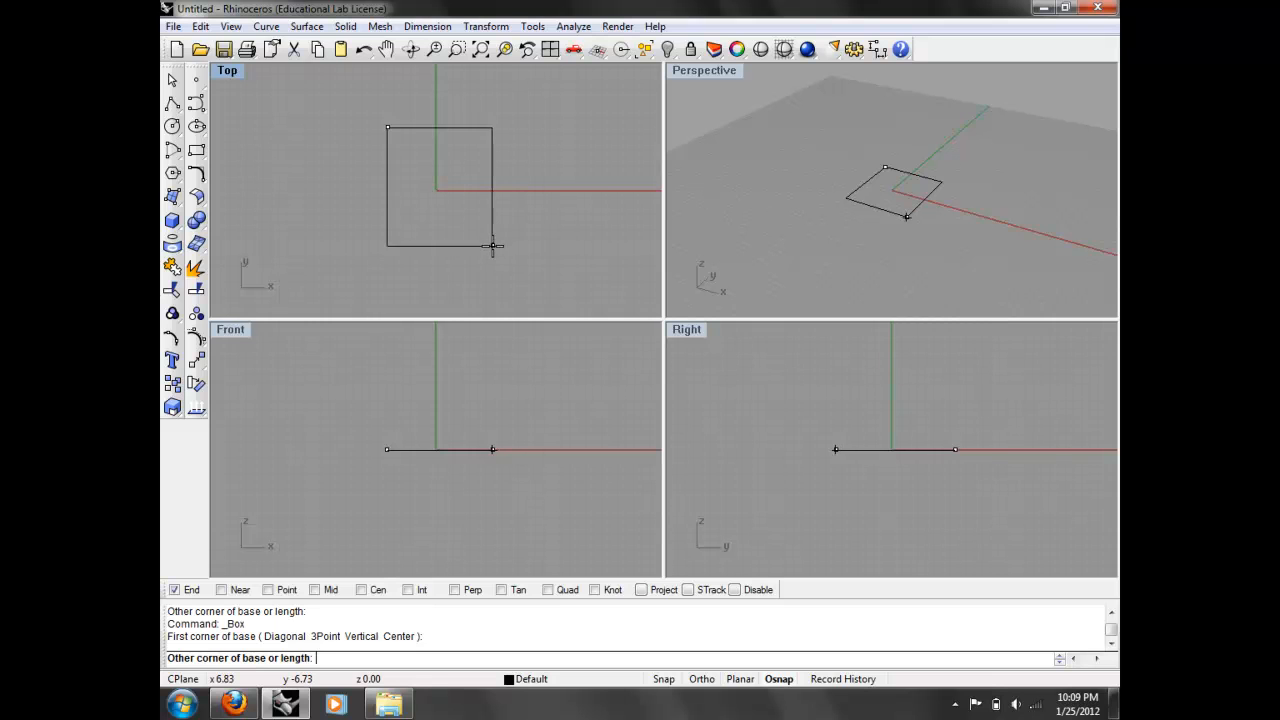
pyautogui.click(492, 244)
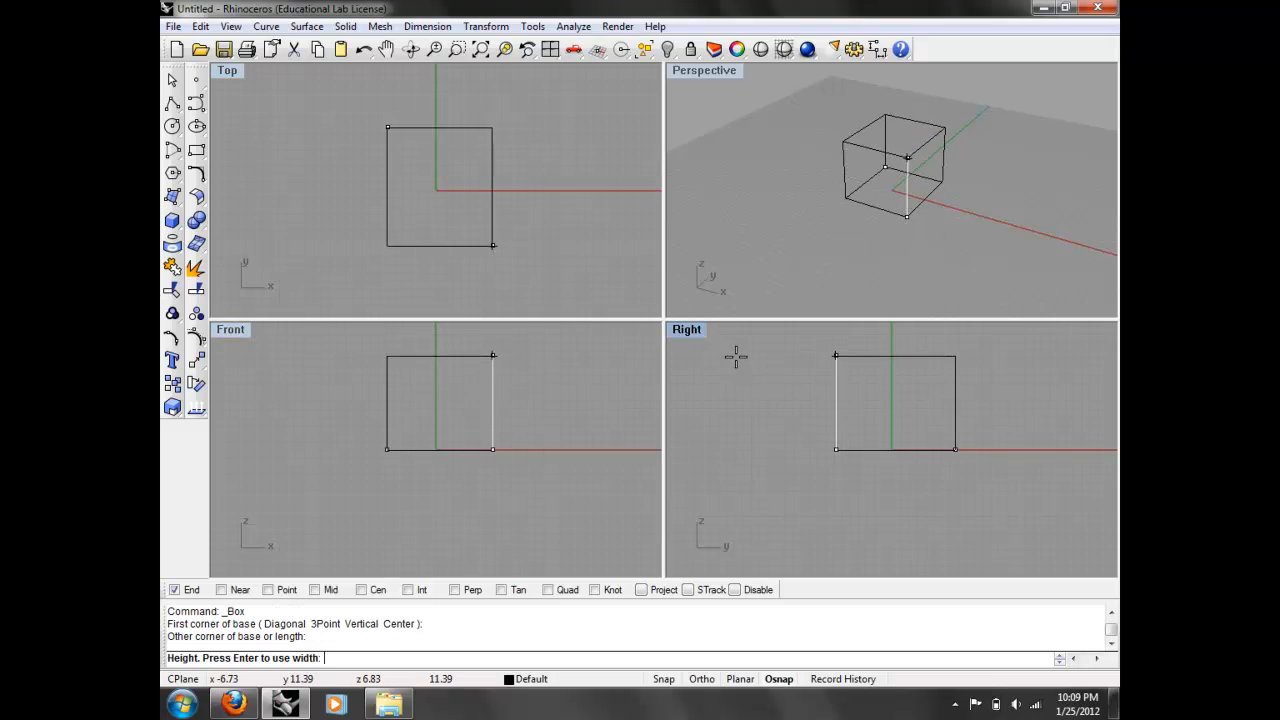
pyautogui.moveTo(498, 391); pyautogui.dragTo(467, 431, button='right')
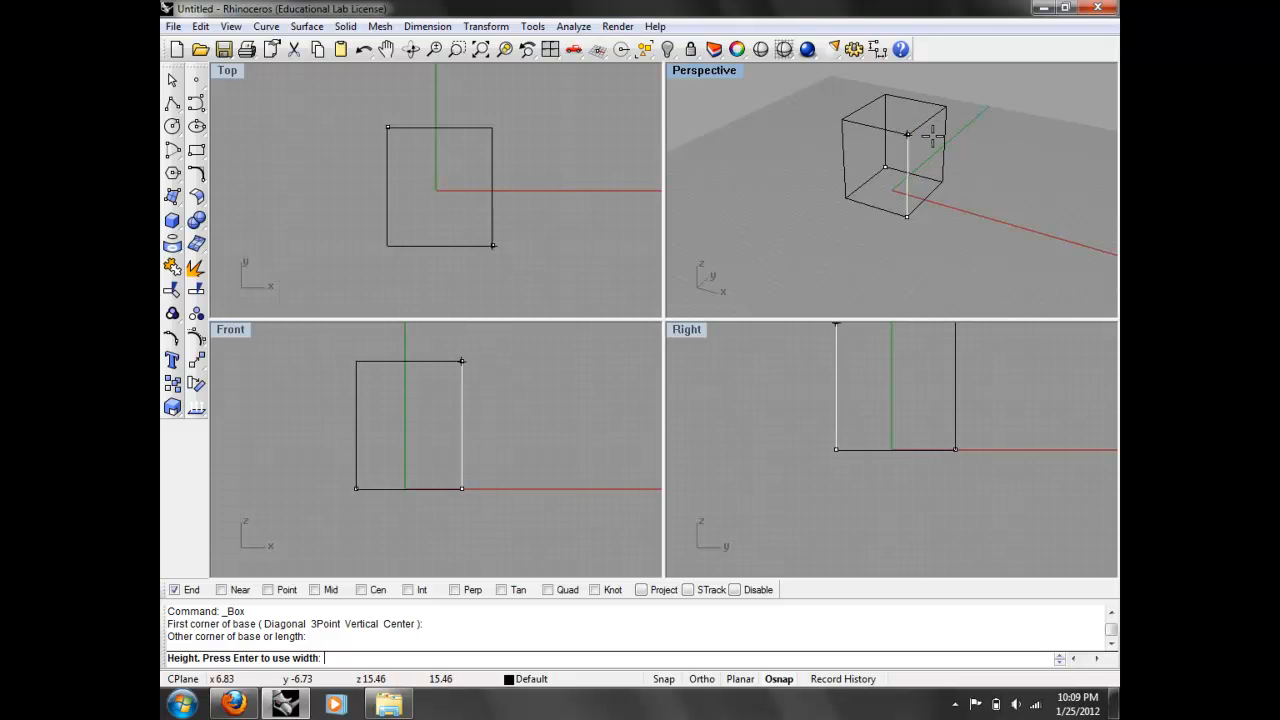
pyautogui.click(931, 135)
# - Set the Perspective viewport to Shaded display and look around the box
pyautogui.moveTo(891, 180); pyautogui.dragTo(858, 203, button='right')
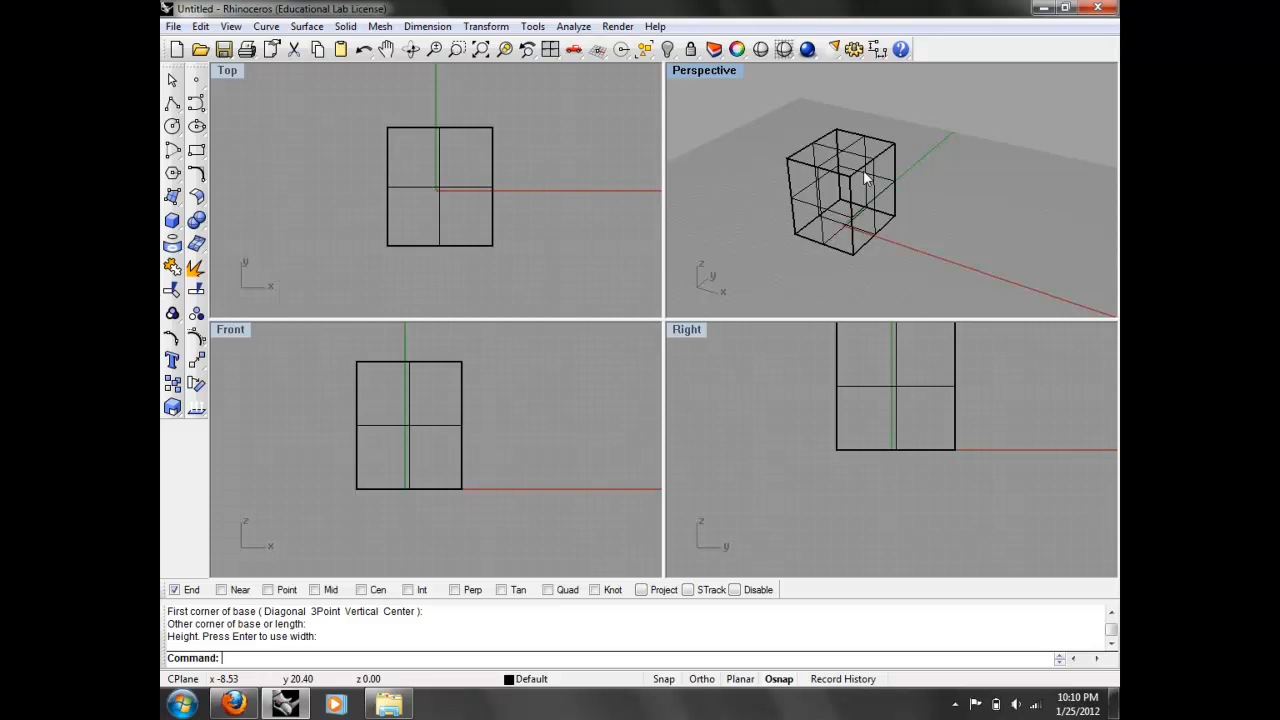
pyautogui.click(703, 72)
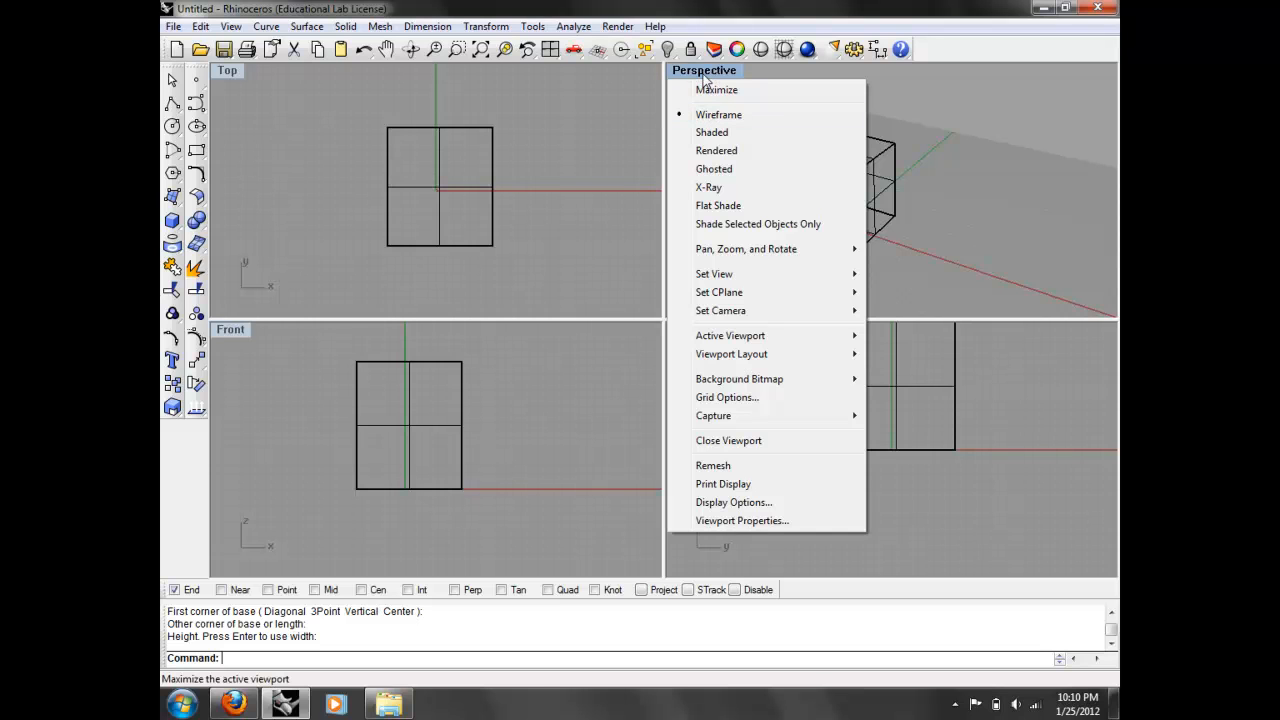
pyautogui.click(702, 76)
pyautogui.click(702, 71)
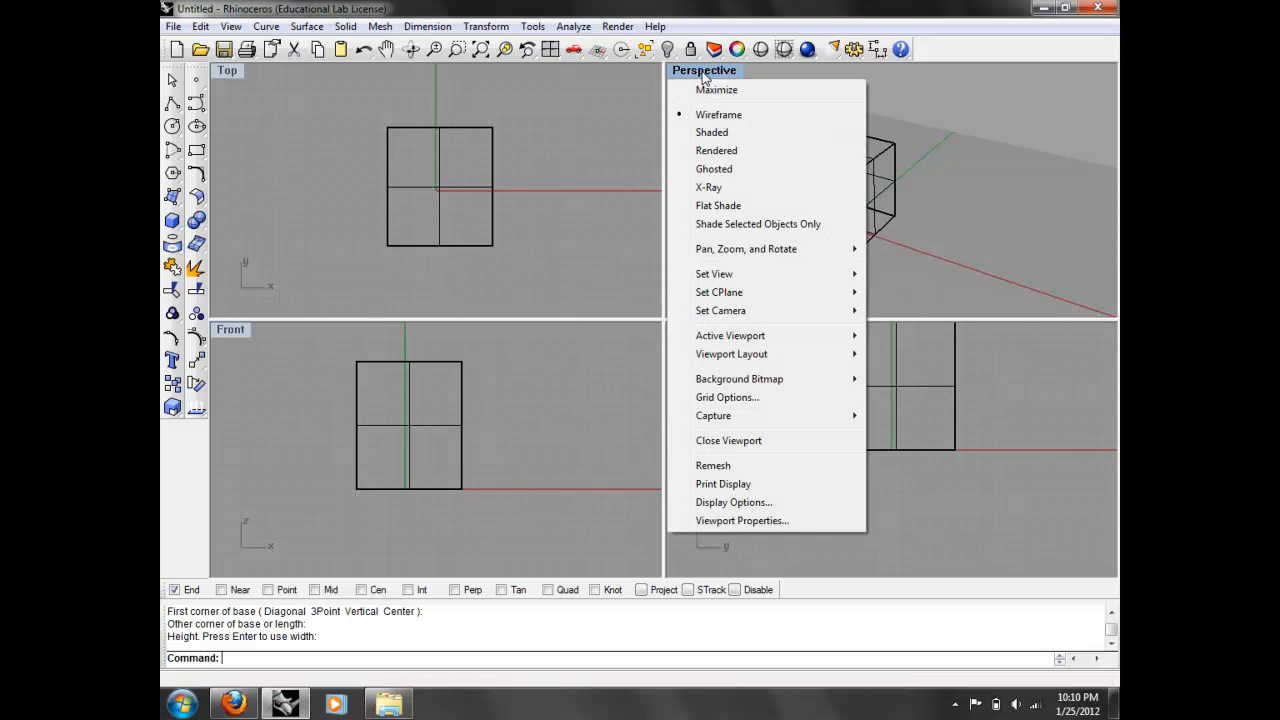
pyautogui.click(710, 134)
pyautogui.moveTo(806, 241); pyautogui.dragTo(857, 234, button='right')
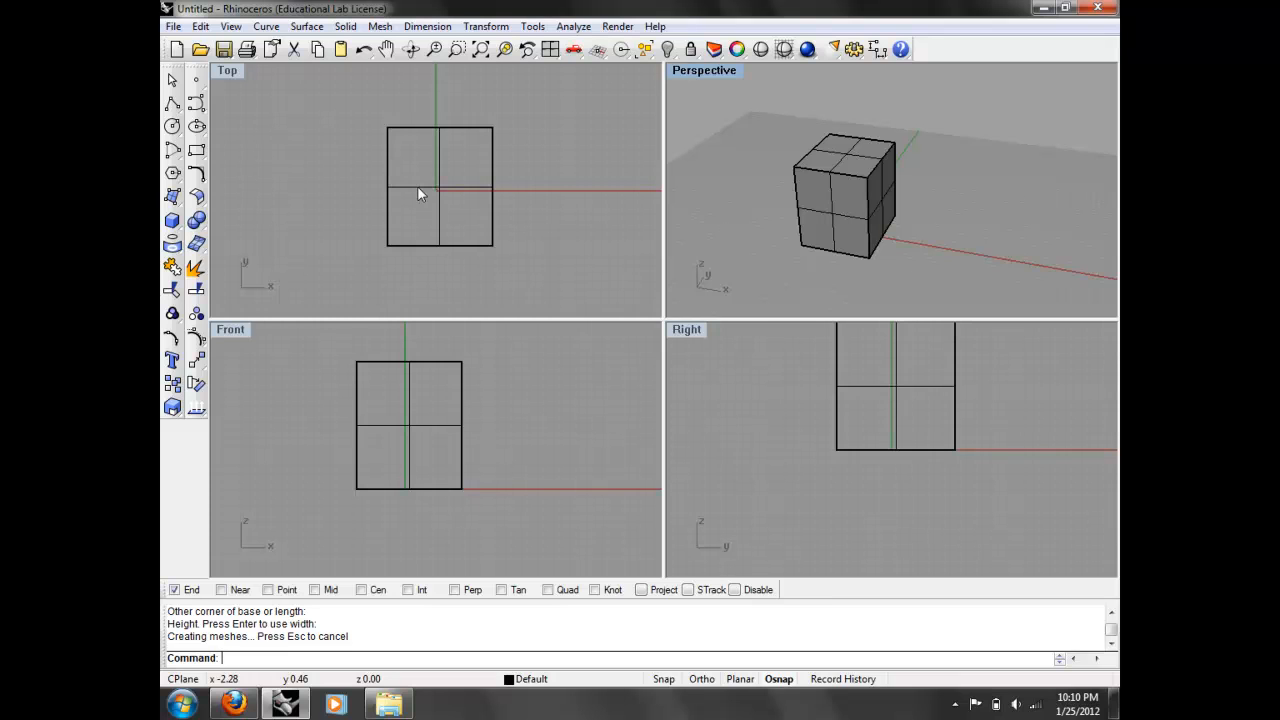
# - Try the Rendered and Ghosted display modes on the box in the Perspective viewport
pyautogui.click(704, 70)
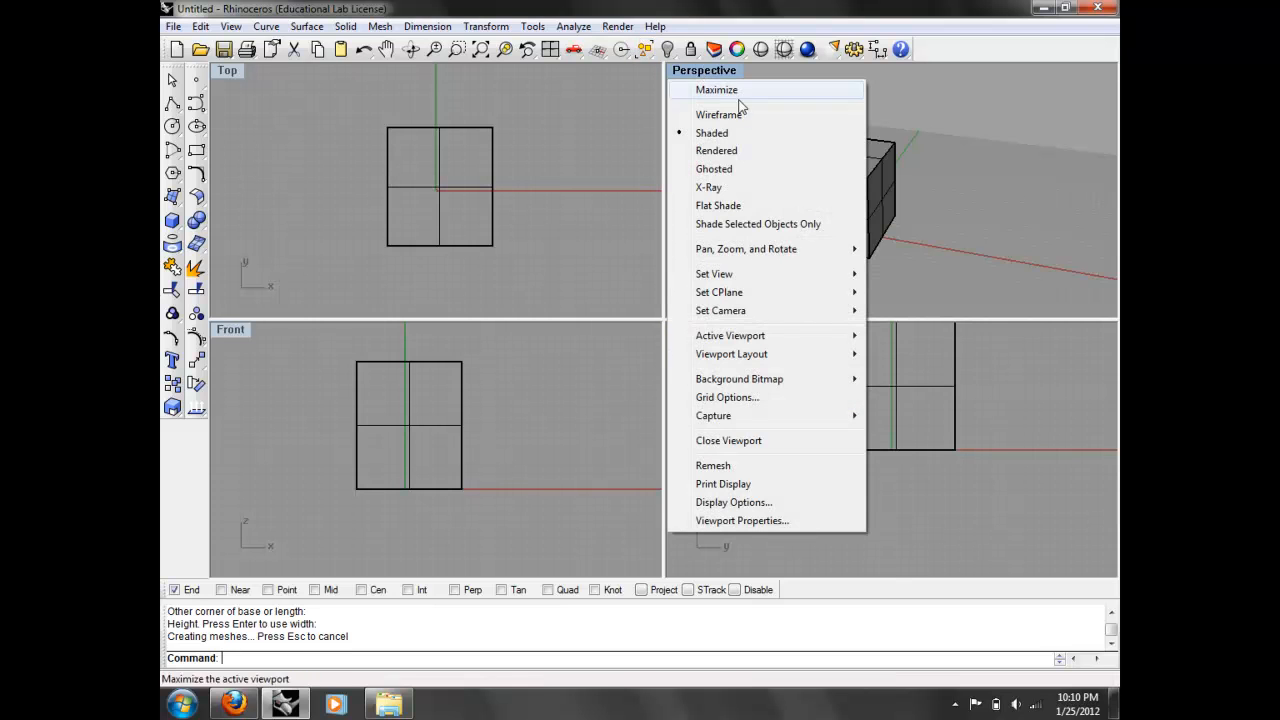
pyautogui.click(752, 151)
pyautogui.moveTo(866, 229); pyautogui.dragTo(809, 237, button='right')
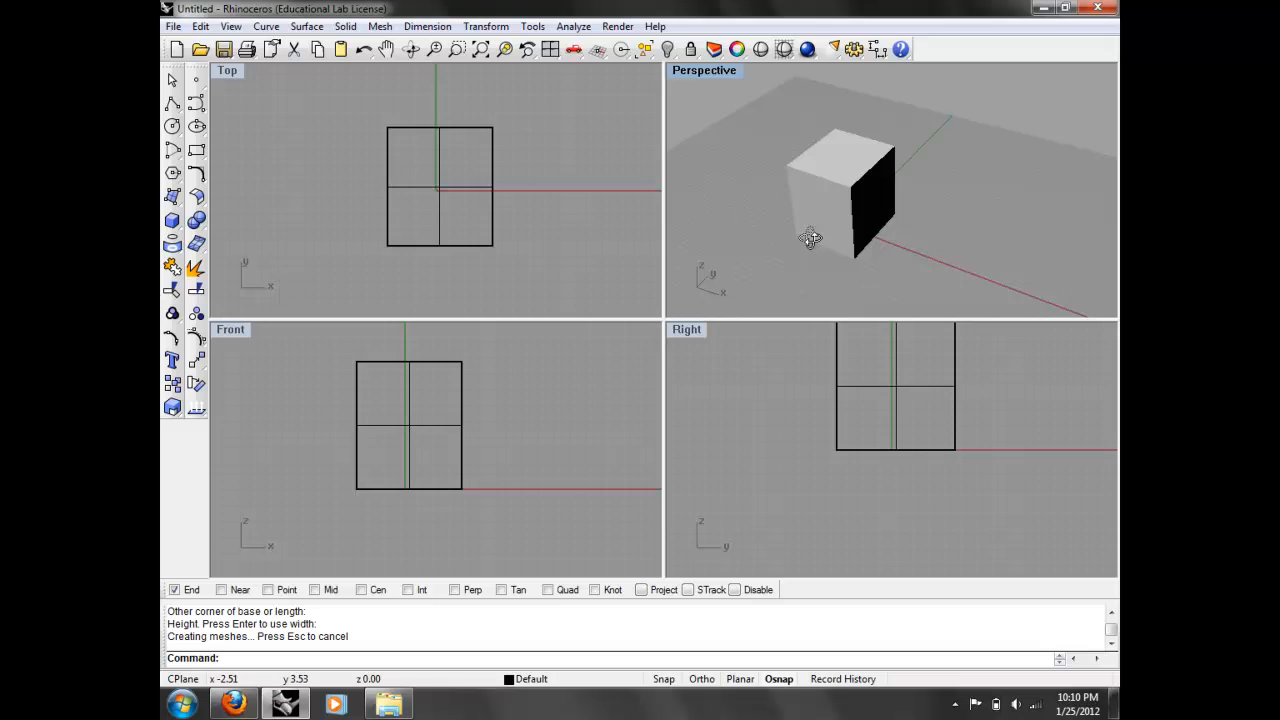
pyautogui.click(685, 69)
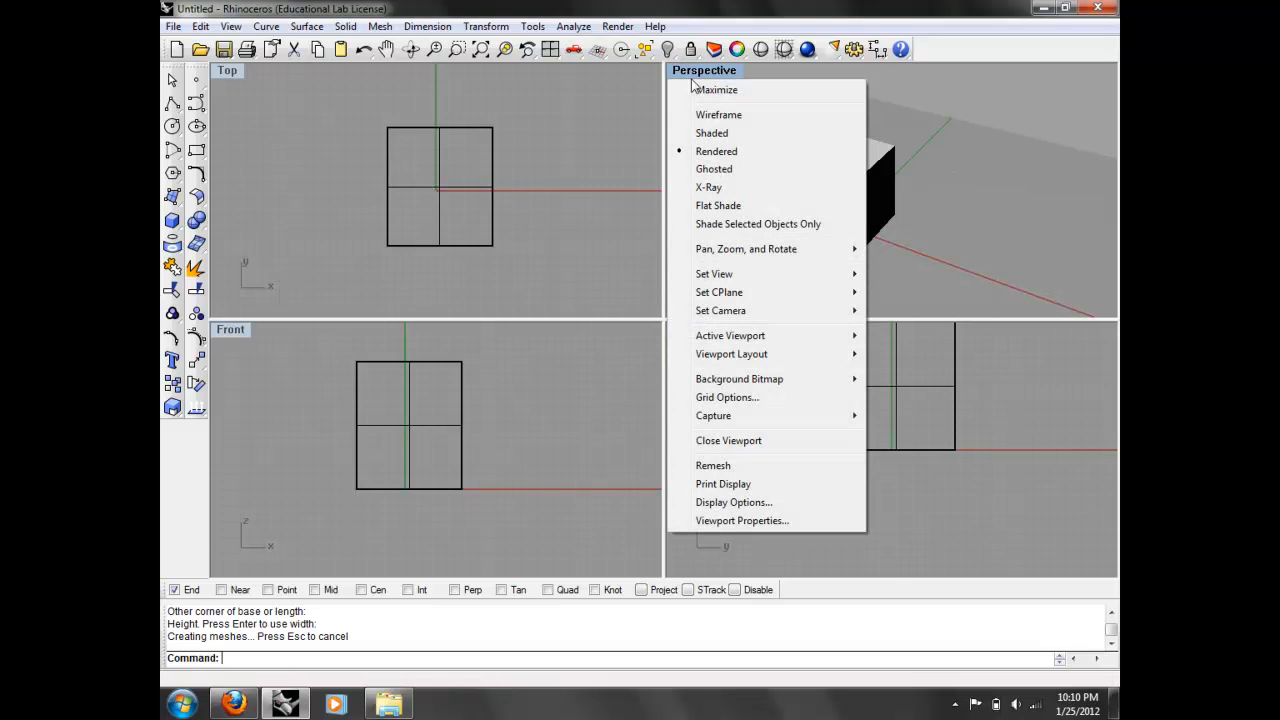
pyautogui.click(744, 170)
pyautogui.moveTo(781, 179)
pyautogui.mouseDown(button='right')
pyautogui.moveTo(815, 207)
pyautogui.moveTo(779, 204)
pyautogui.mouseUp(button='right')
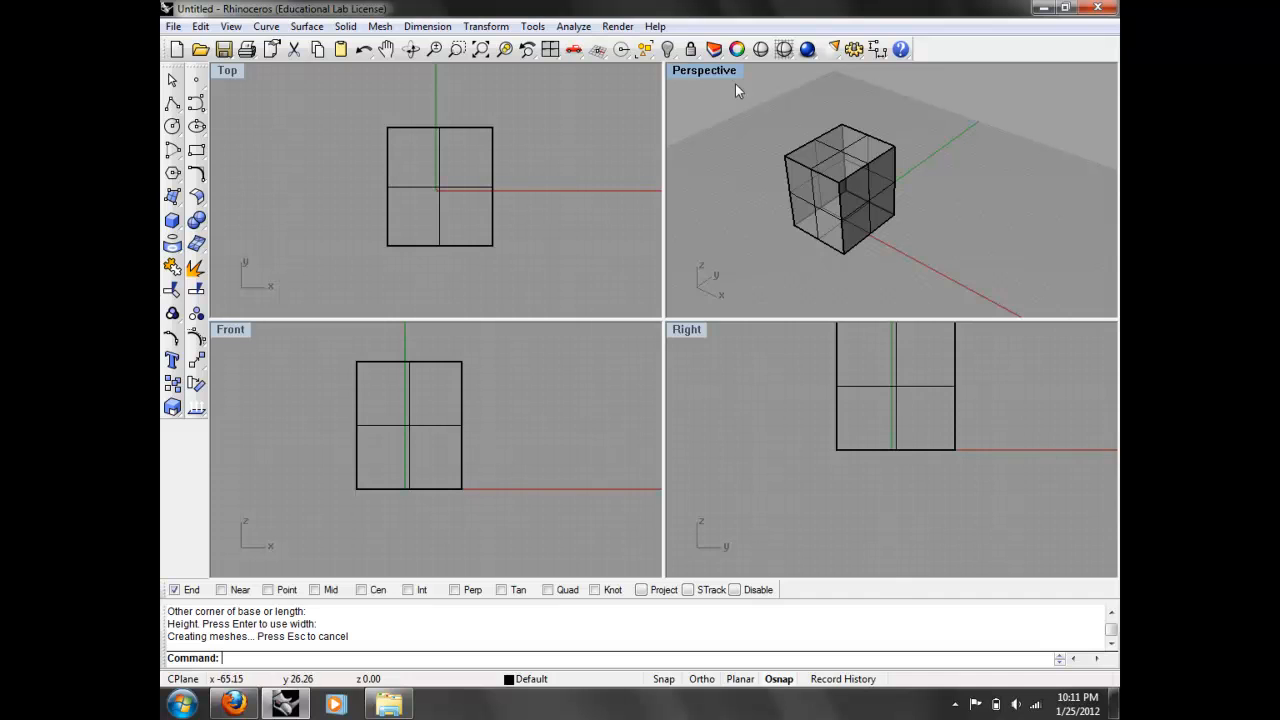
# - Try the X-Ray display mode in the Perspective viewport and return it to Ghosted
pyautogui.click(704, 70)
pyautogui.click(753, 188)
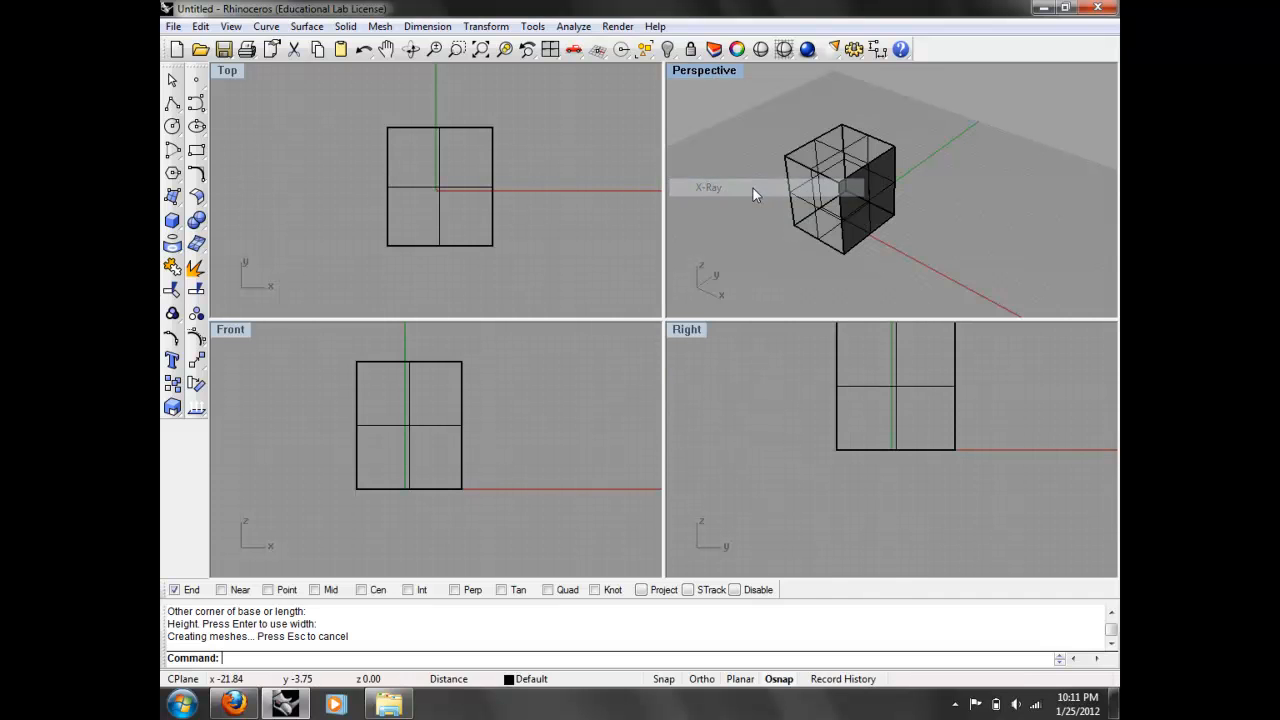
pyautogui.moveTo(753, 188); pyautogui.dragTo(783, 150, button='right')
pyautogui.click(731, 75)
pyautogui.click(751, 167)
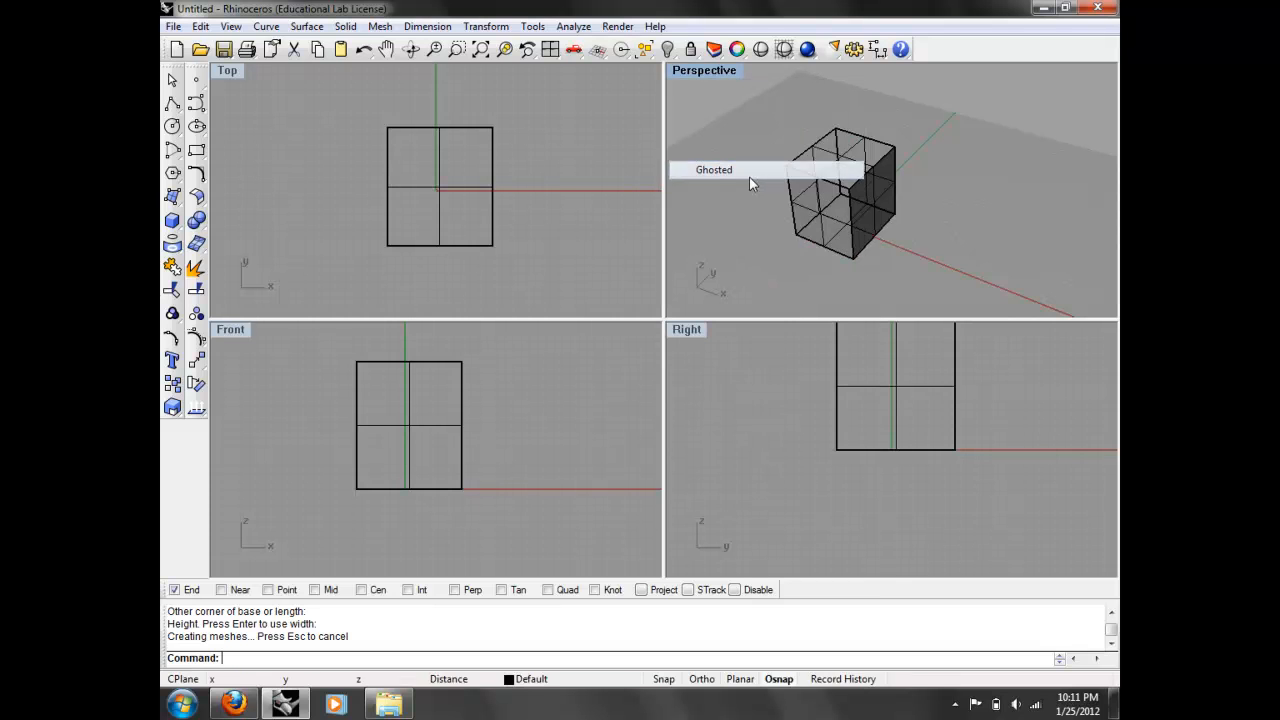
# - Switch the Perspective viewport from Ghosted to Shaded display and view the box up close
pyautogui.click(729, 72)
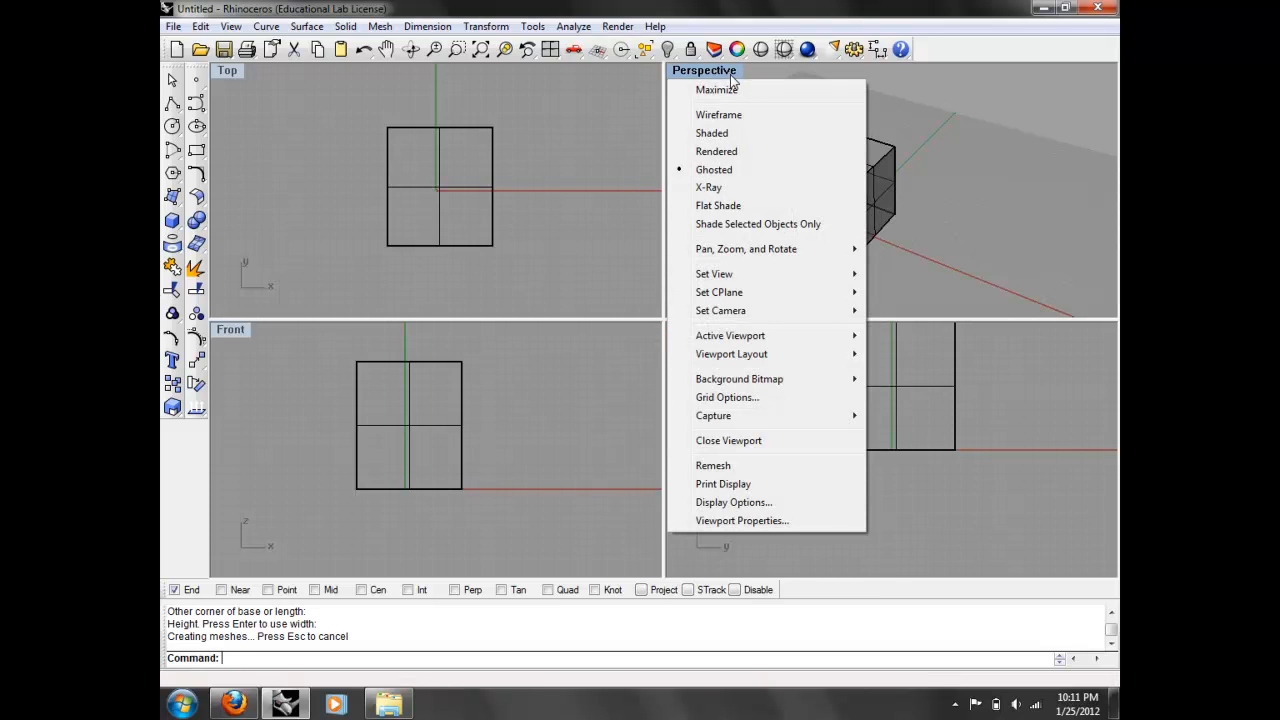
pyautogui.click(735, 132)
pyautogui.moveTo(900, 162)
pyautogui.mouseDown(button='right')
pyautogui.moveTo(834, 150)
pyautogui.moveTo(806, 166)
pyautogui.moveTo(850, 131)
pyautogui.mouseUp(button='right')
pyautogui.scroll(5, 832, 184)
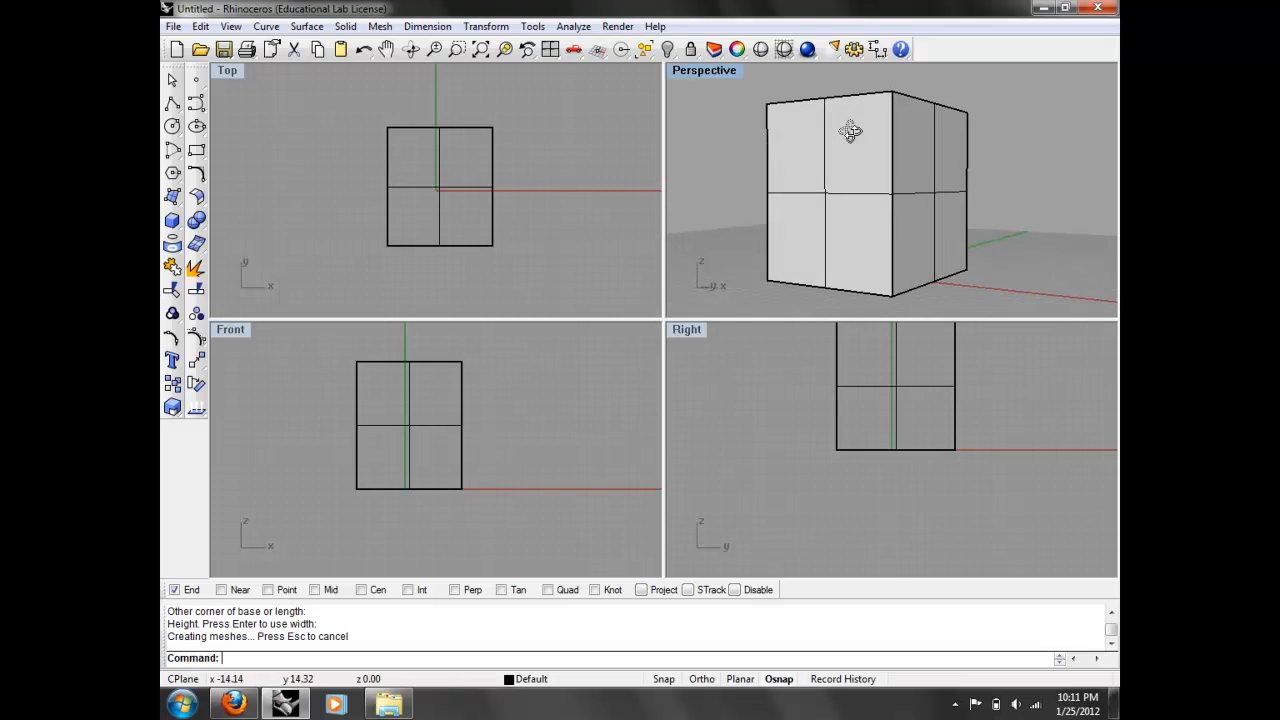
# - Examine the box at different magnifications by panning and zooming the Top viewport and zooming the Perspective viewport
pyautogui.moveTo(443, 217); pyautogui.dragTo(396, 222, button='right')
pyautogui.scroll(-4, 416, 220)
pyautogui.scroll(3, 416, 213)
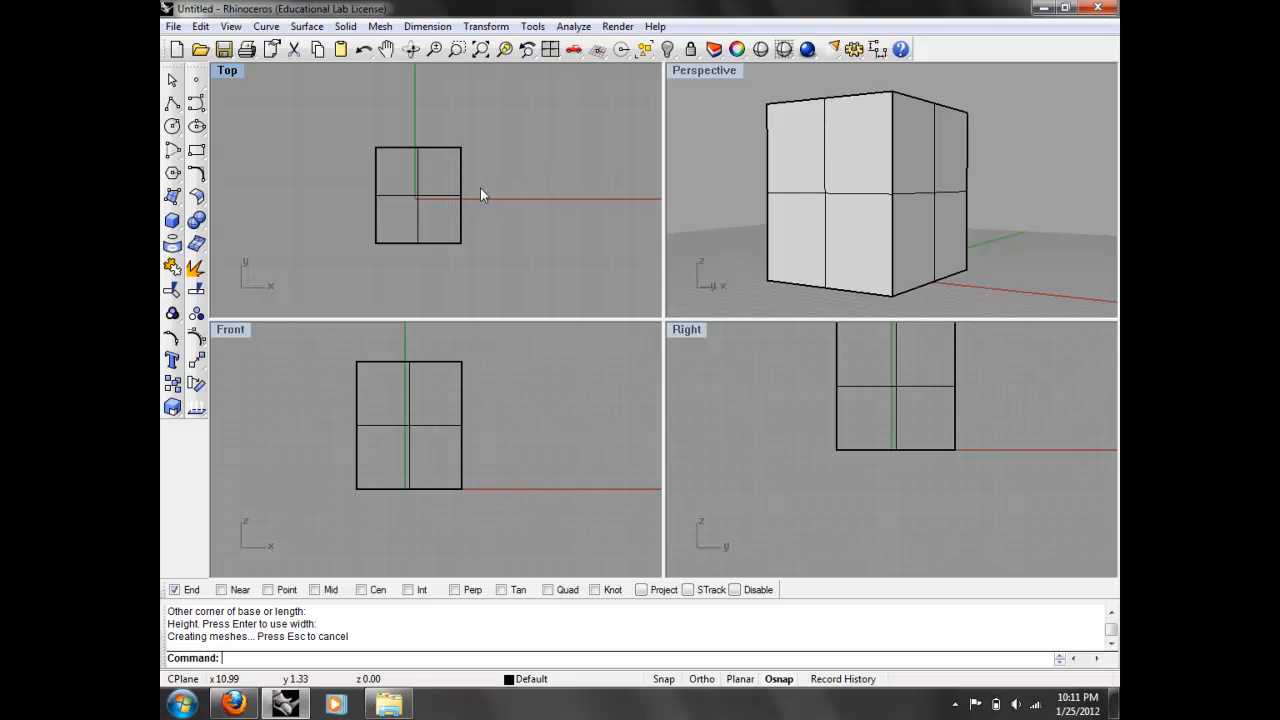
pyautogui.scroll(-2, 482, 185)
pyautogui.scroll(-1, 482, 183)
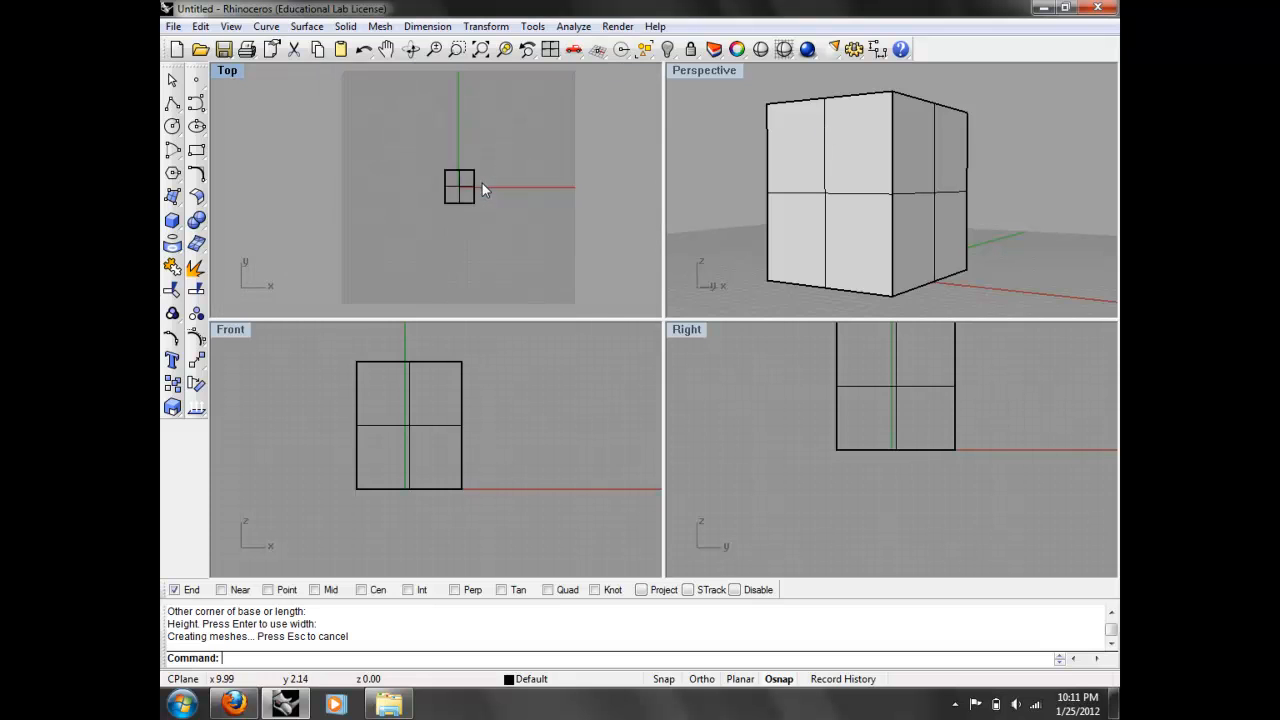
pyautogui.scroll(2, 482, 184)
pyautogui.scroll(1, 479, 187)
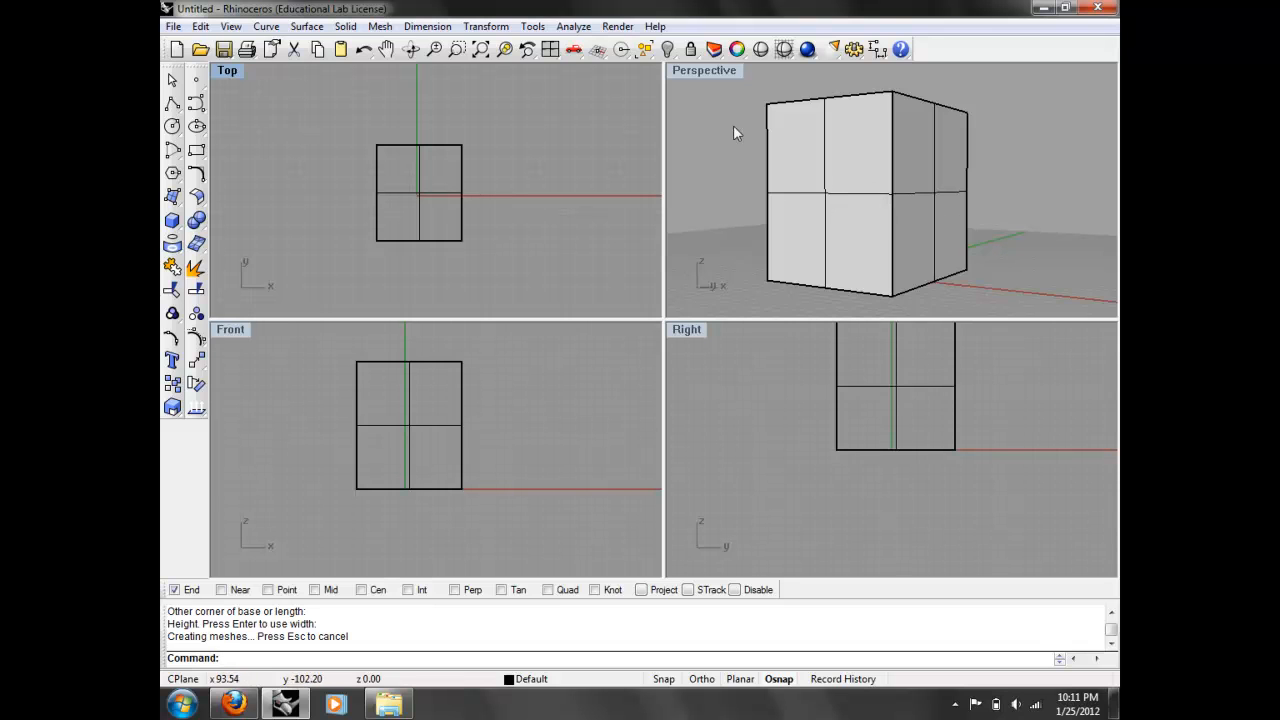
pyautogui.click(707, 72)
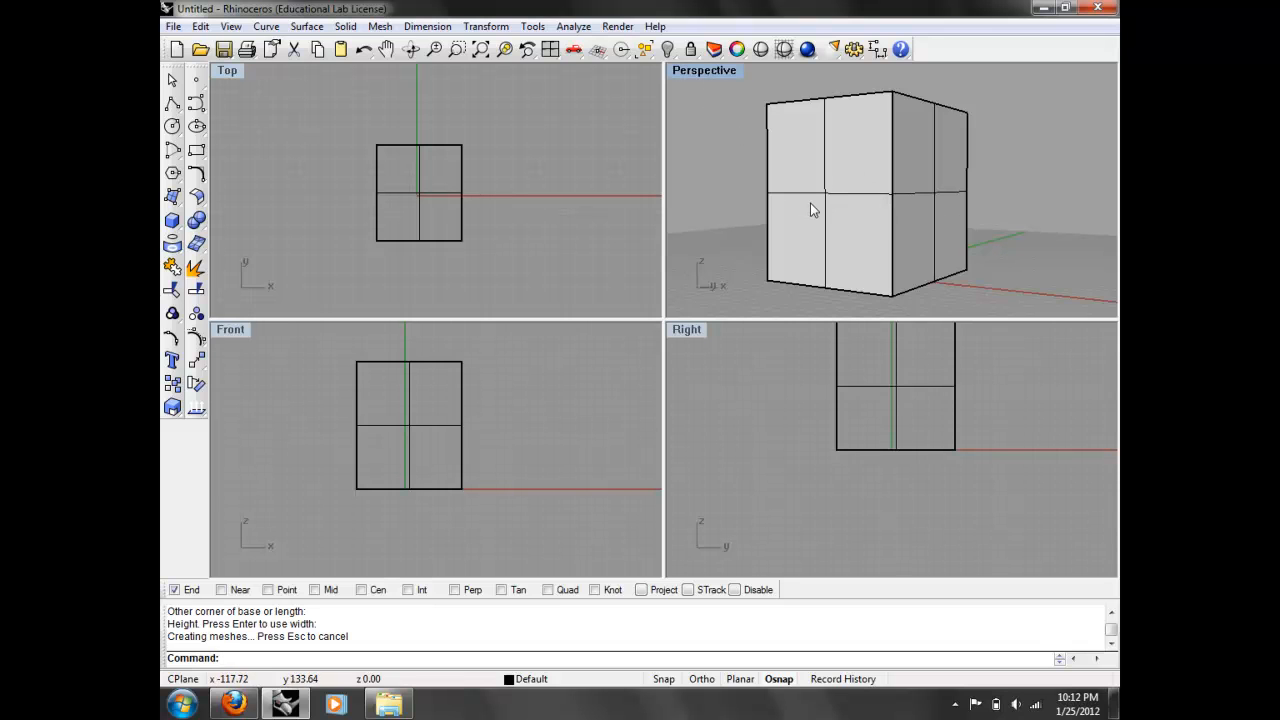
pyautogui.scroll(-5, 810, 203)
pyautogui.scroll(6, 815, 205)
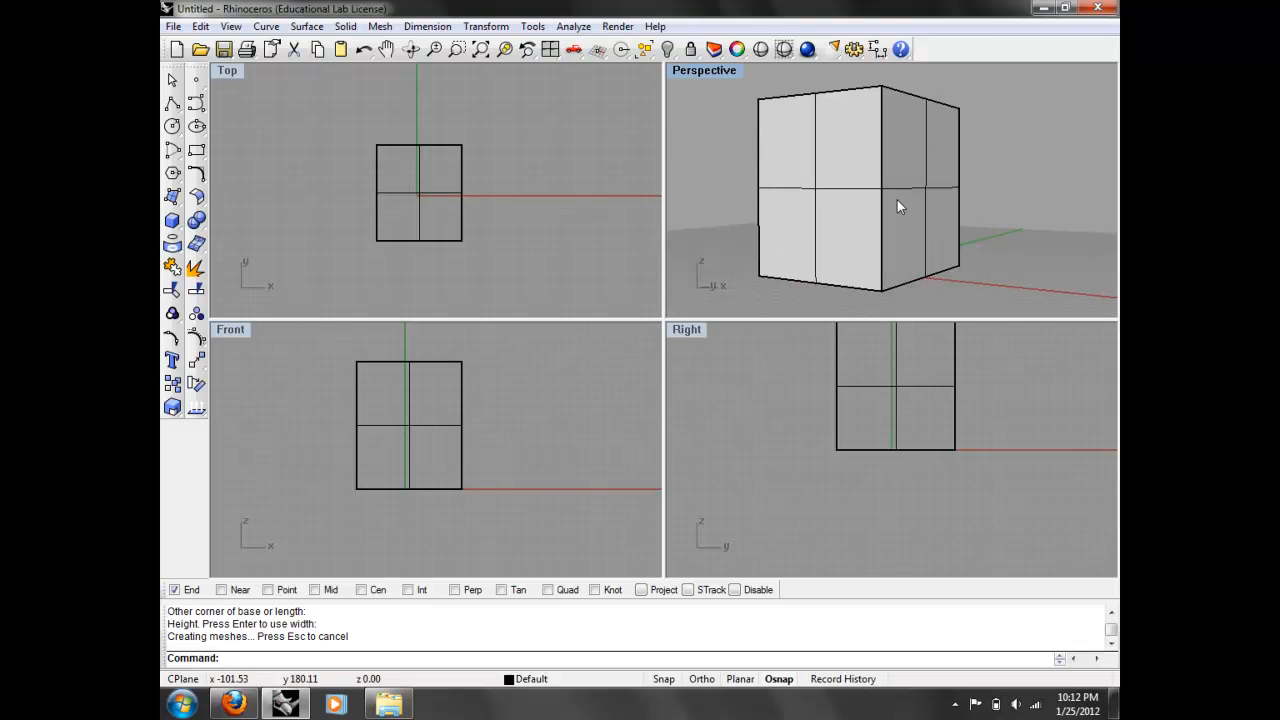
# - Examine the box from several sides and from above by orbiting the Perspective viewport at different magnifications
pyautogui.moveTo(897, 205); pyautogui.dragTo(1097, 170, button='right')
pyautogui.moveTo(790, 181); pyautogui.dragTo(978, 178, button='right')
pyautogui.moveTo(937, 135); pyautogui.dragTo(700, 151, button='right')
pyautogui.scroll(8, 883, 151)
pyautogui.scroll(-10, 890, 139)
pyautogui.moveTo(888, 145); pyautogui.dragTo(885, 310, button='right')
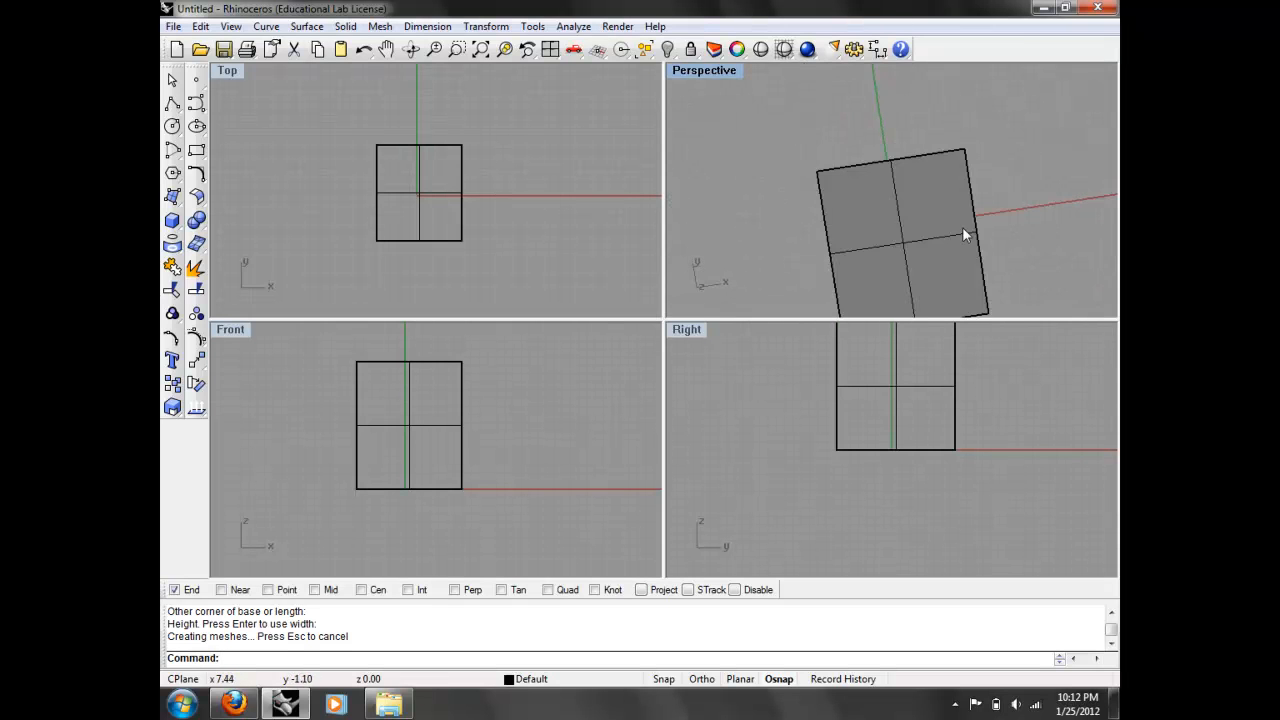
pyautogui.scroll(10, 963, 225)
pyautogui.moveTo(957, 143); pyautogui.dragTo(943, 223, button='right')
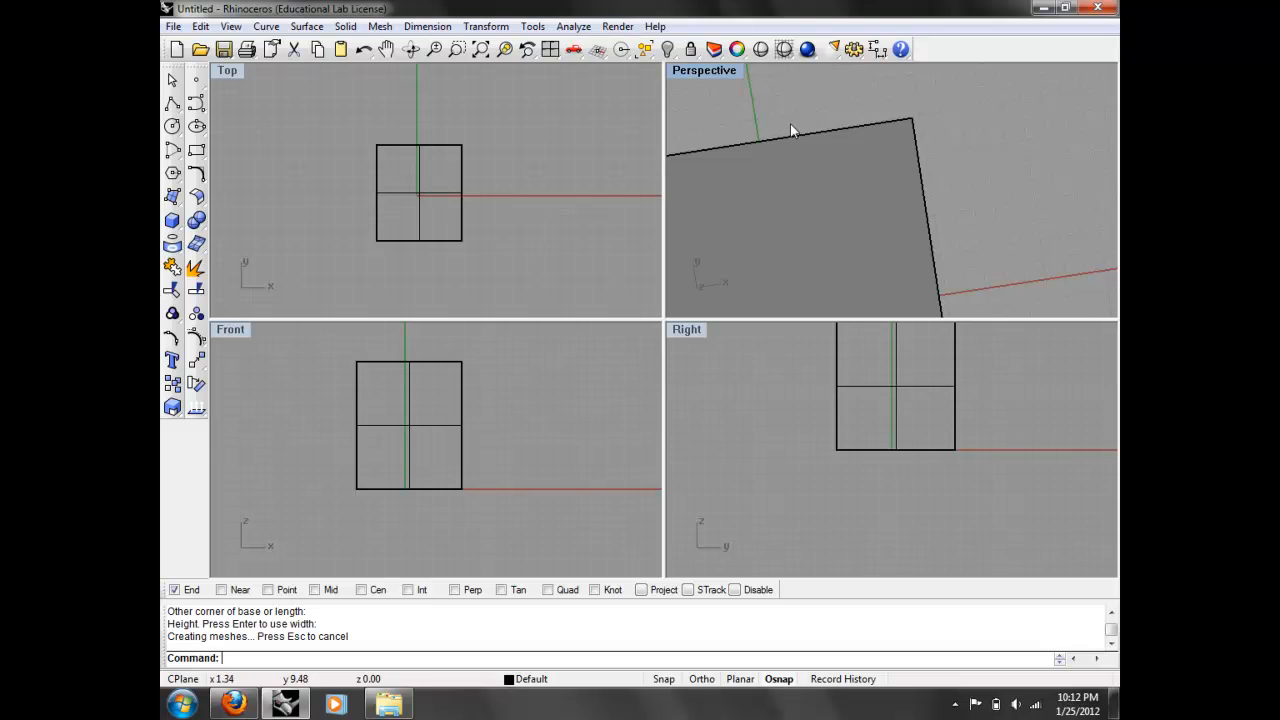
pyautogui.moveTo(835, 130); pyautogui.dragTo(946, 283, button='right')
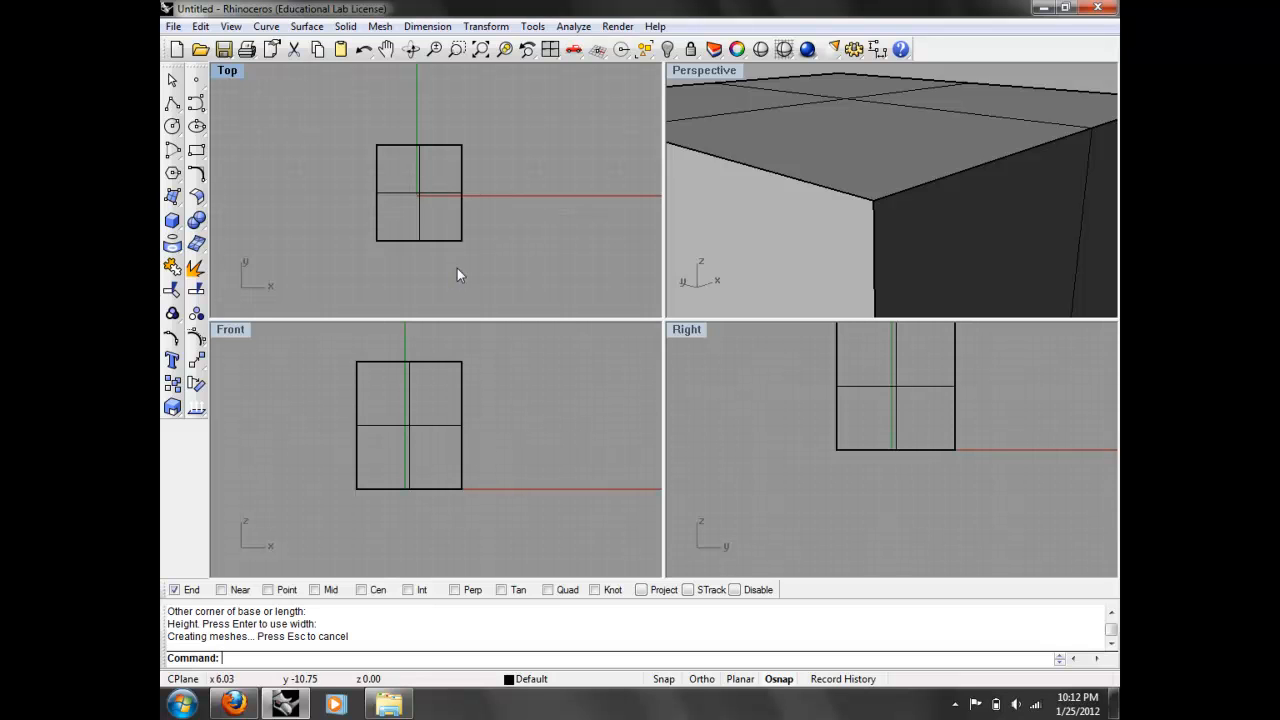
# - Pan the Top viewport and zoom it in and out around the box, ending on a closer view
pyautogui.moveTo(402, 178); pyautogui.dragTo(482, 225, button='right')
pyautogui.scroll(8, 391, 214)
pyautogui.scroll(-10, 391, 214)
pyautogui.scroll(10, 391, 214)
pyautogui.scroll(-8, 391, 213)
pyautogui.scroll(8, 391, 213)
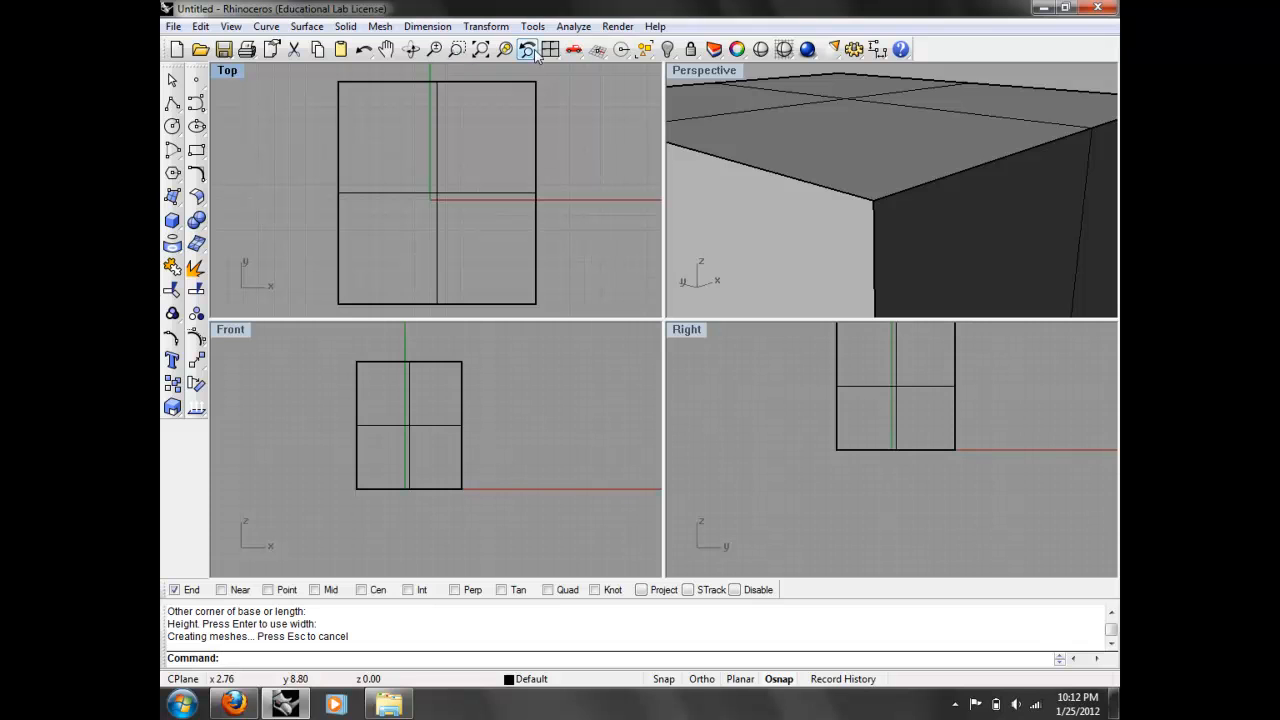
# - Apply Zoom Extents to the Top viewport, the Perspective viewport and finally all viewports
pyautogui.click(481, 50)
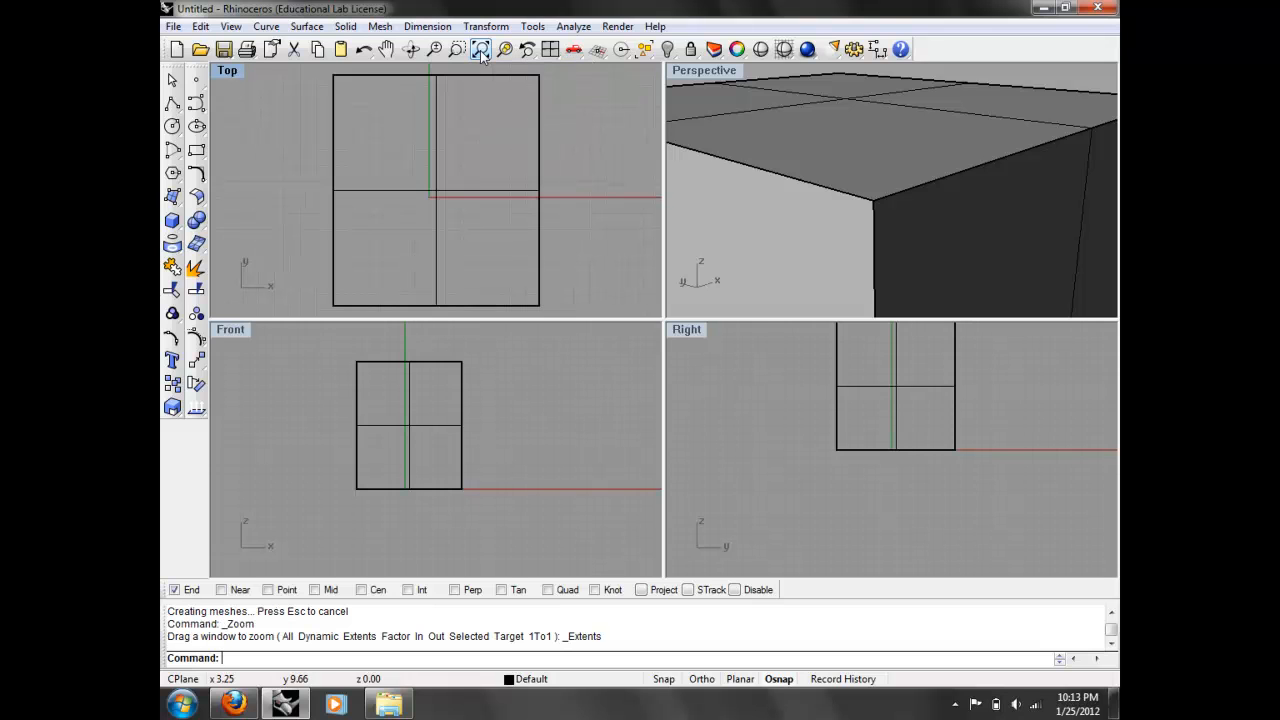
pyautogui.click(736, 70)
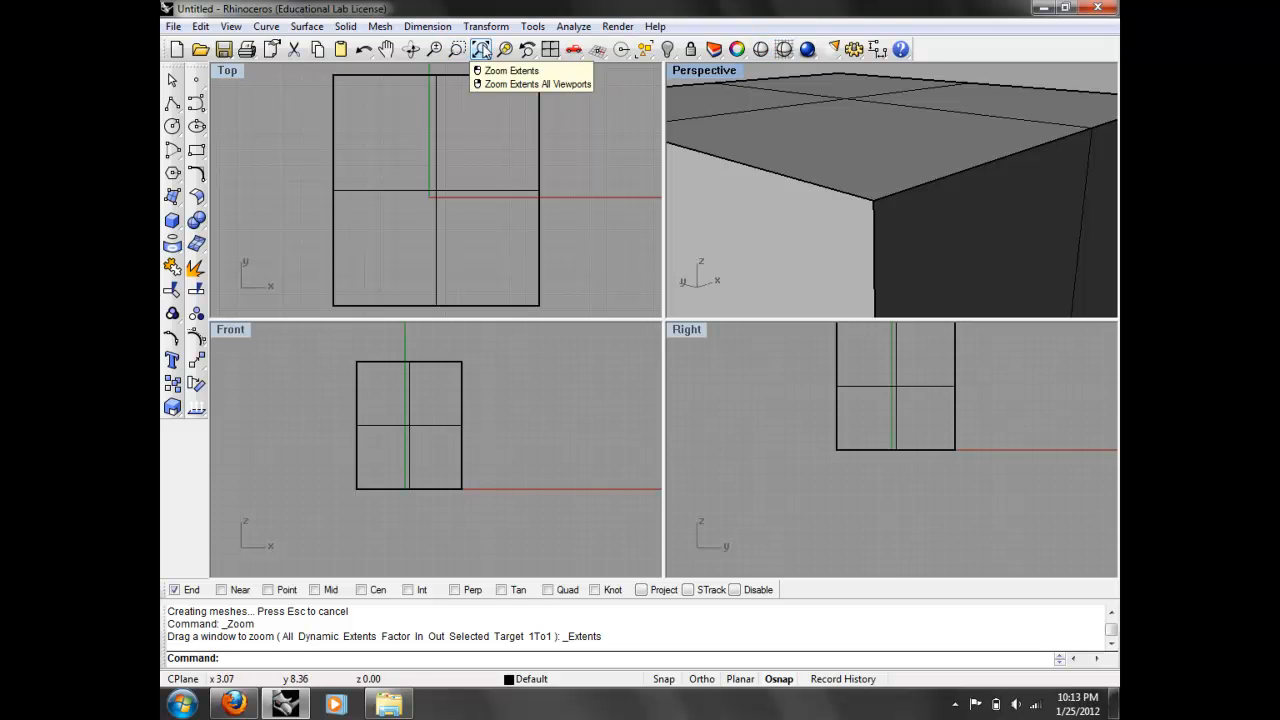
pyautogui.click(481, 50)
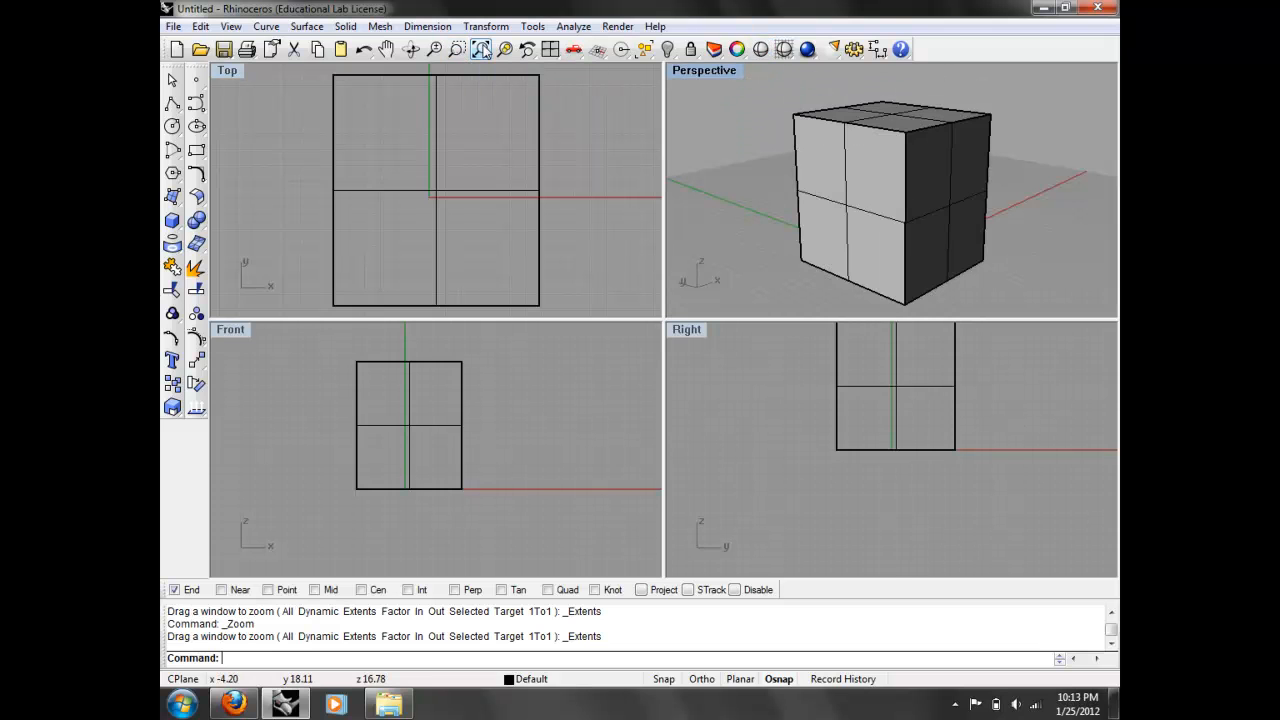
pyautogui.rightClick(481, 50)
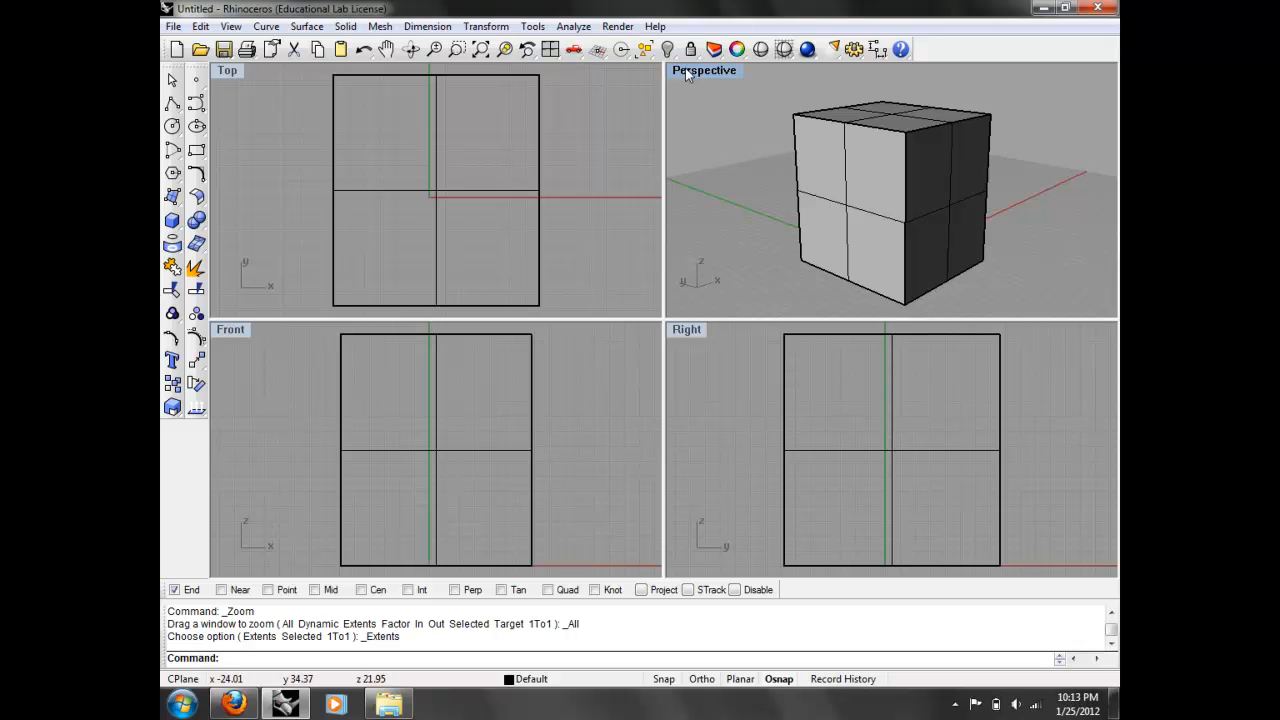
# - Maximize the Perspective viewport, view the box from another side and farther away, and restore the four-viewport layout
pyautogui.doubleClick(712, 71)
pyautogui.moveTo(480, 389); pyautogui.dragTo(881, 424, button='right')
pyautogui.scroll(-10, 697, 343)
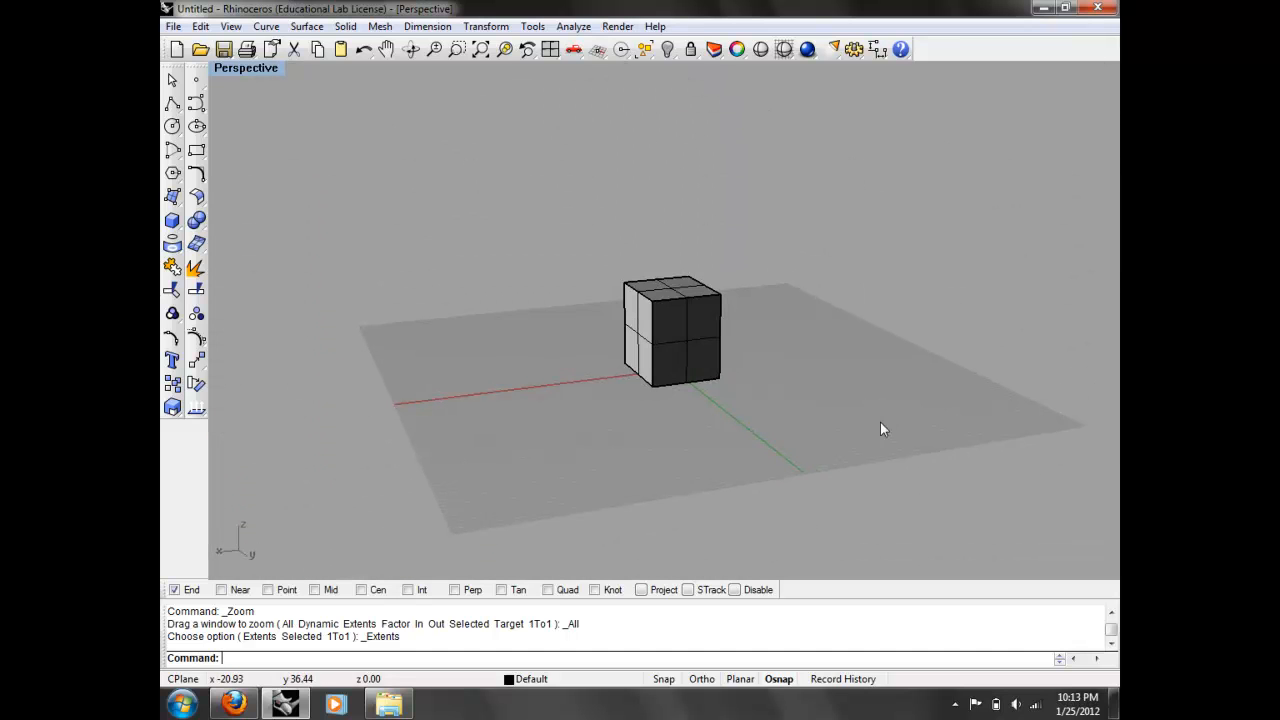
pyautogui.doubleClick(234, 68)
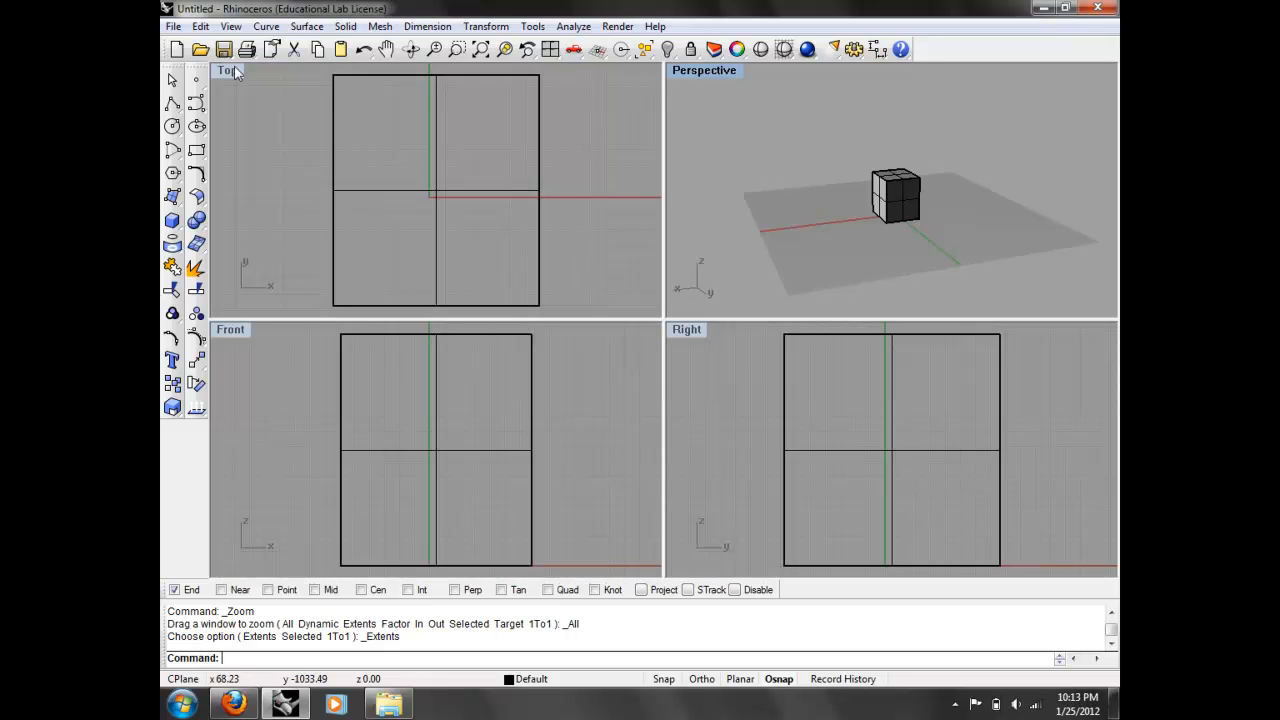
# - Enlarge the Perspective viewport by moving the viewport dividers, and reset the layout to four equal viewports
pyautogui.click(661, 143)
pyautogui.moveTo(666, 143); pyautogui.dragTo(481, 143)
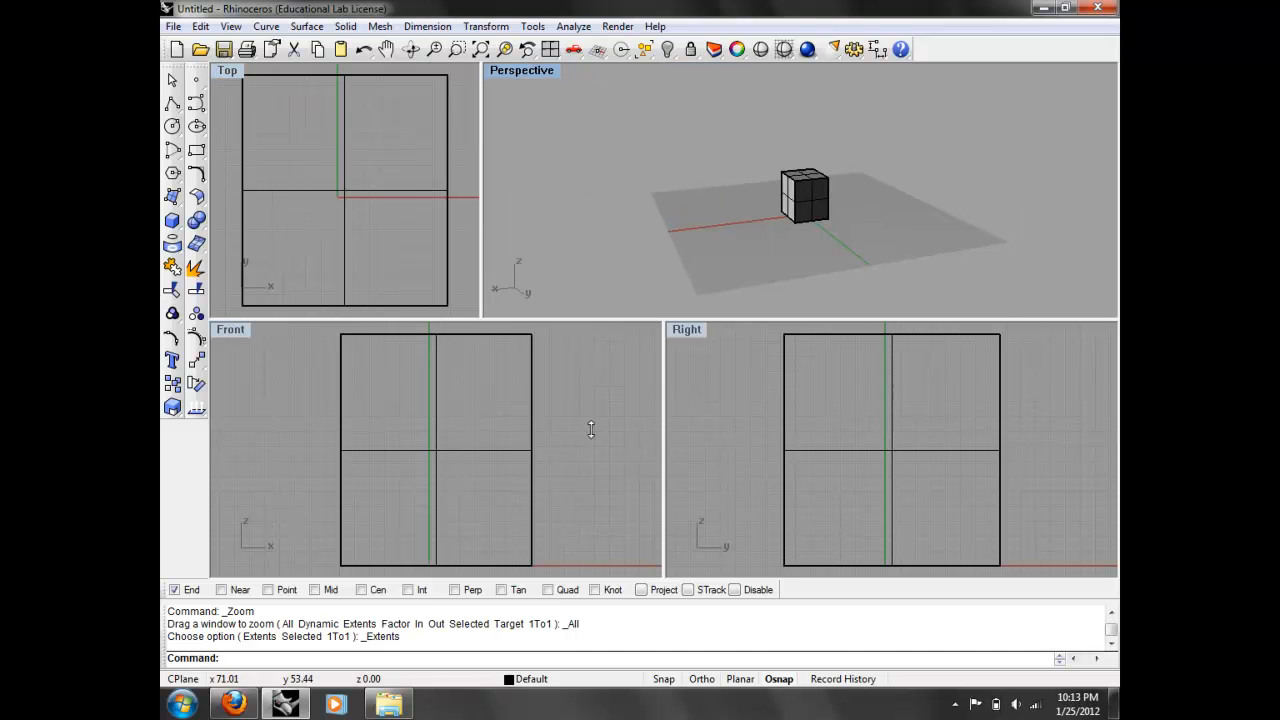
pyautogui.moveTo(592, 416); pyautogui.dragTo(600, 443)
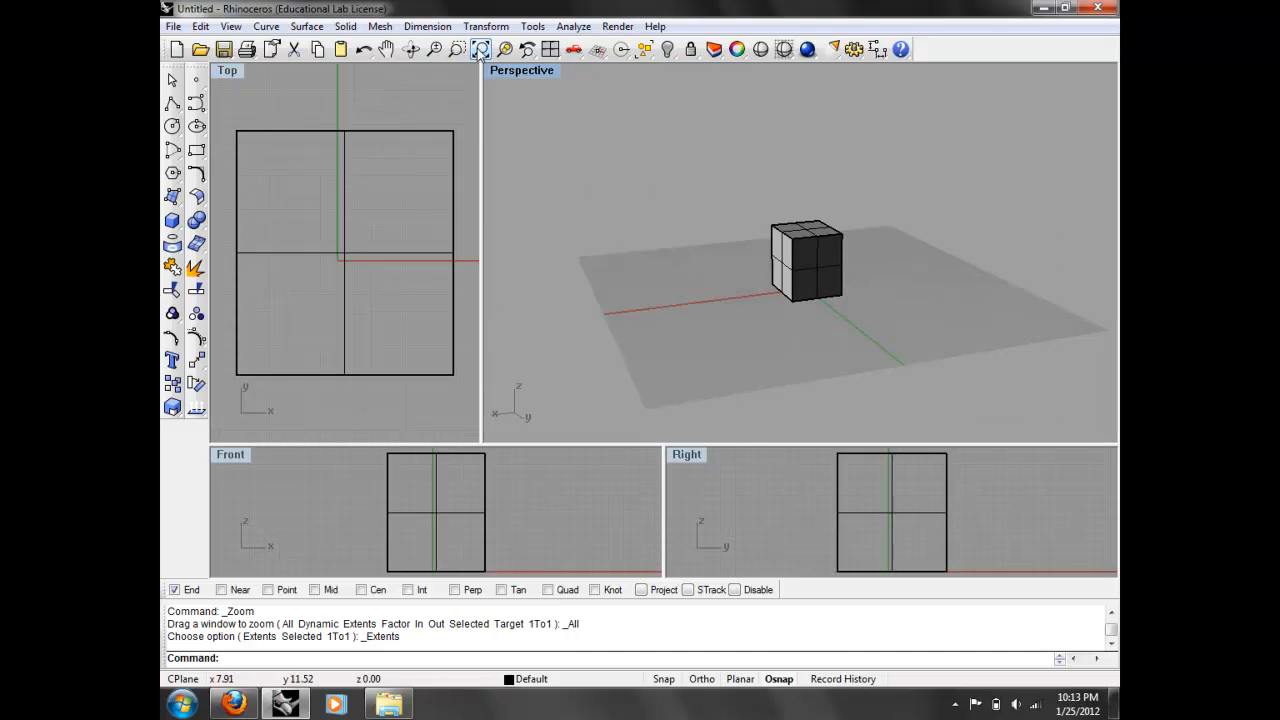
pyautogui.click(555, 56)
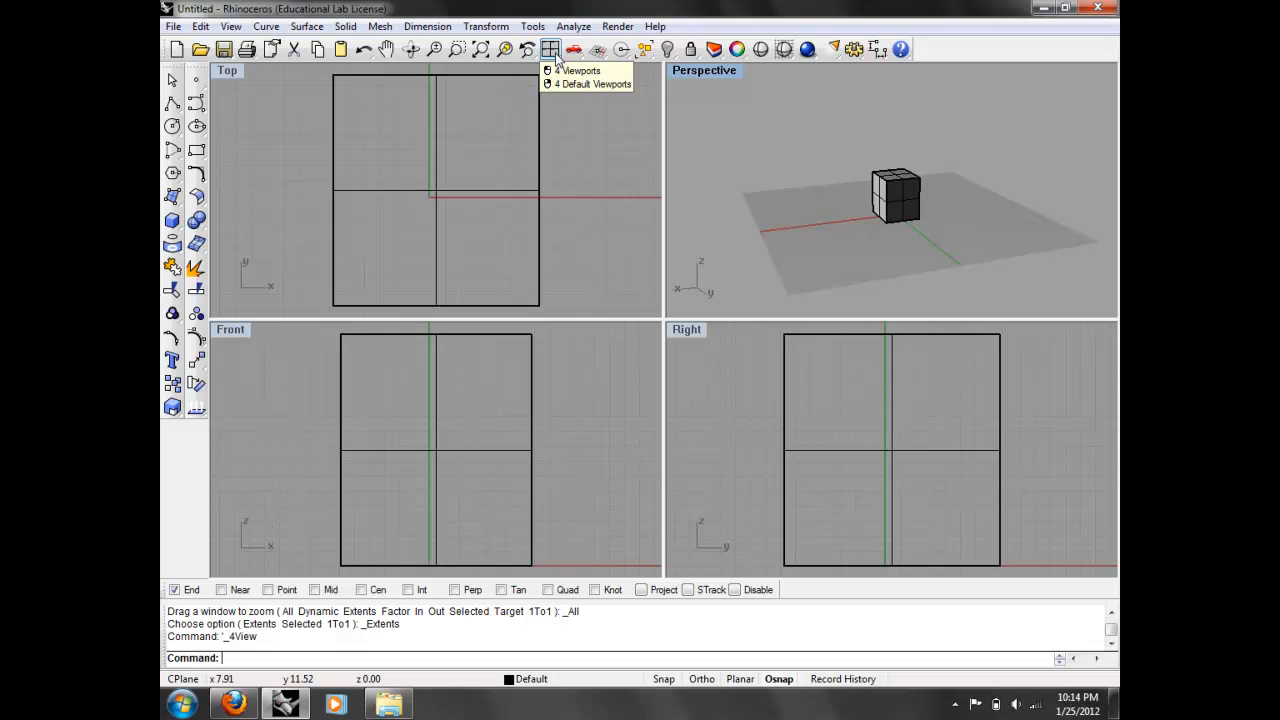
# - Inspect the box in each of the four viewports at different magnifications, ending with it fully in view in Right
pyautogui.click(884, 196)
pyautogui.click(828, 178)
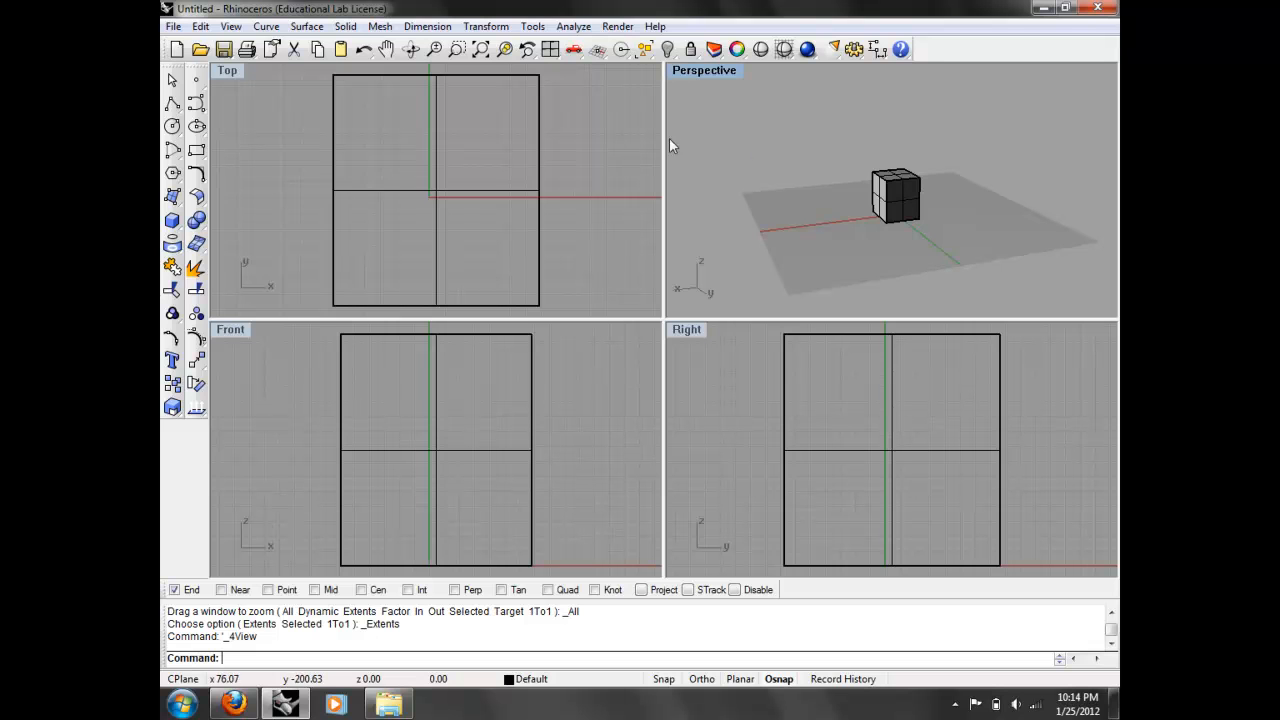
pyautogui.scroll(-3, 587, 170)
pyautogui.scroll(4, 587, 180)
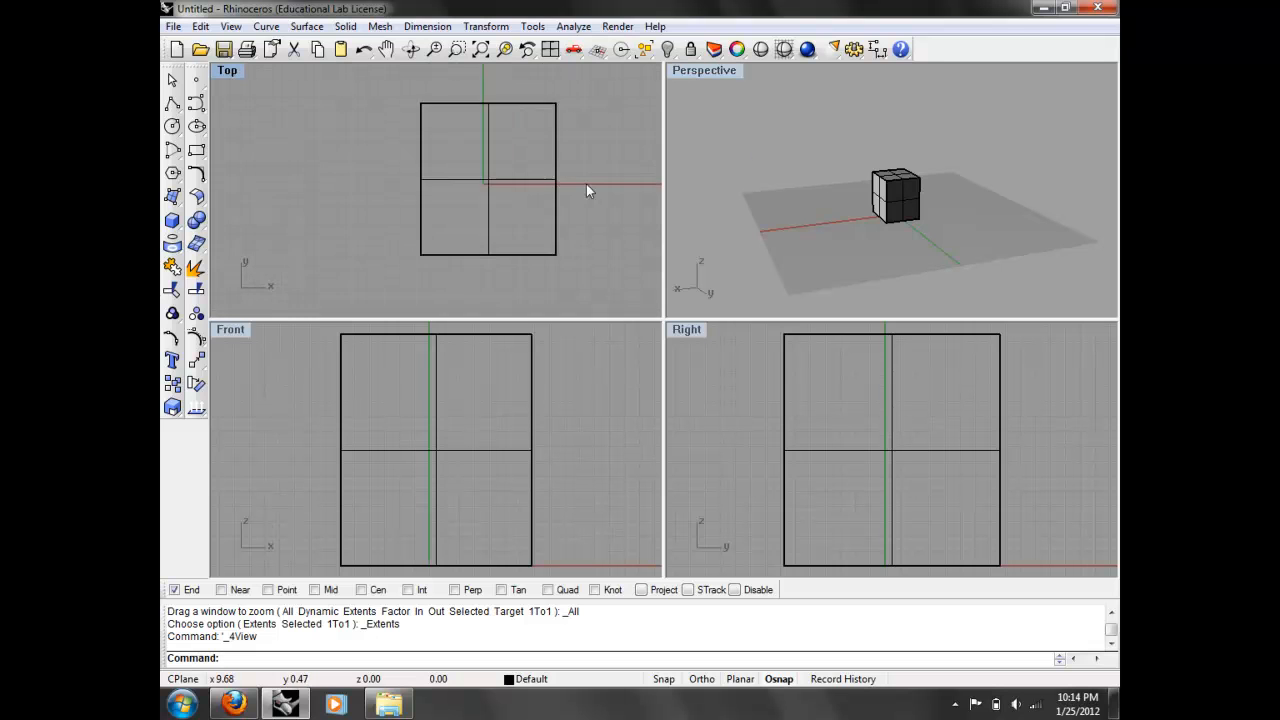
pyautogui.scroll(4, 885, 193)
pyautogui.scroll(-3, 885, 193)
pyautogui.scroll(5, 744, 459)
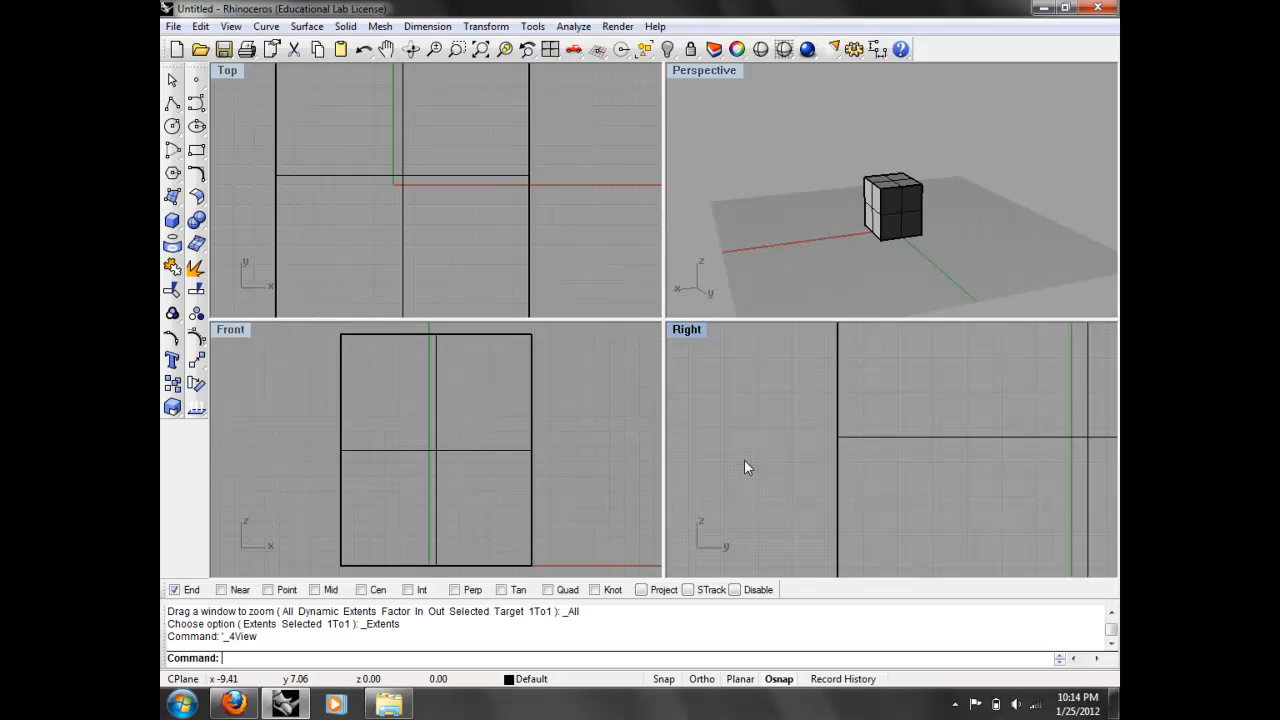
pyautogui.scroll(-6, 493, 418)
pyautogui.scroll(-5, 908, 418)
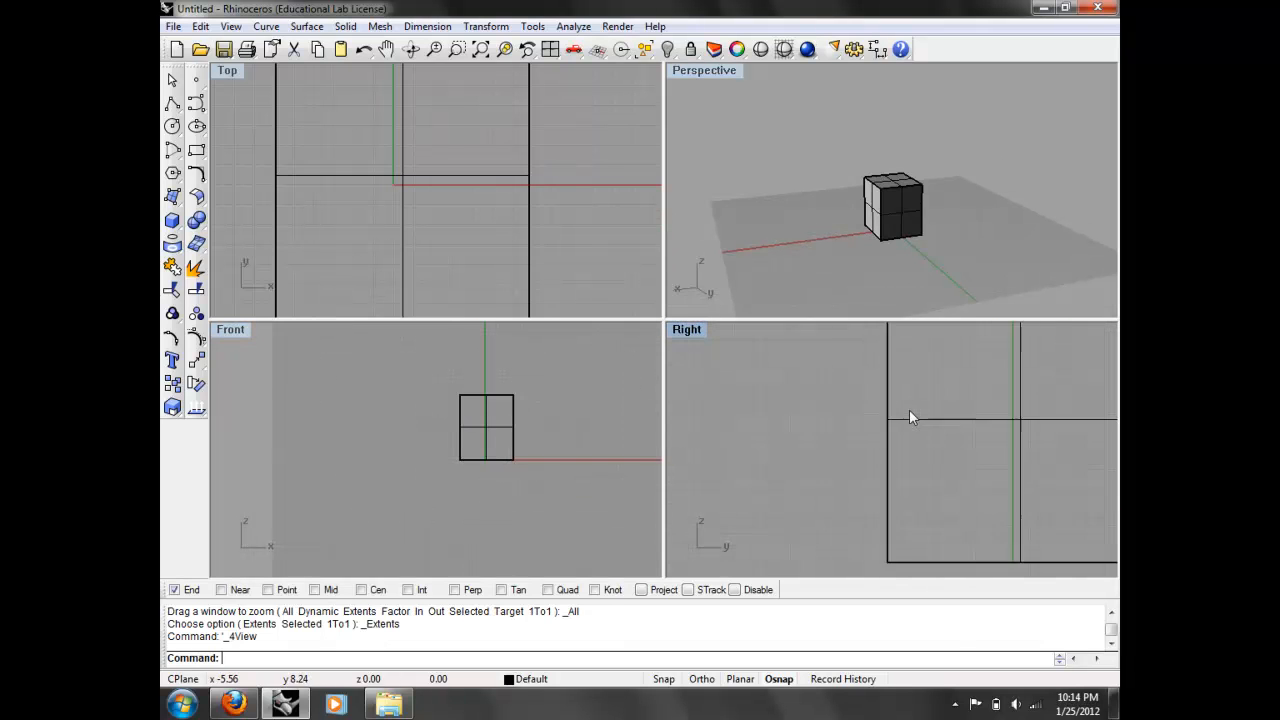
pyautogui.moveTo(951, 348); pyautogui.dragTo(882, 354, button='right')
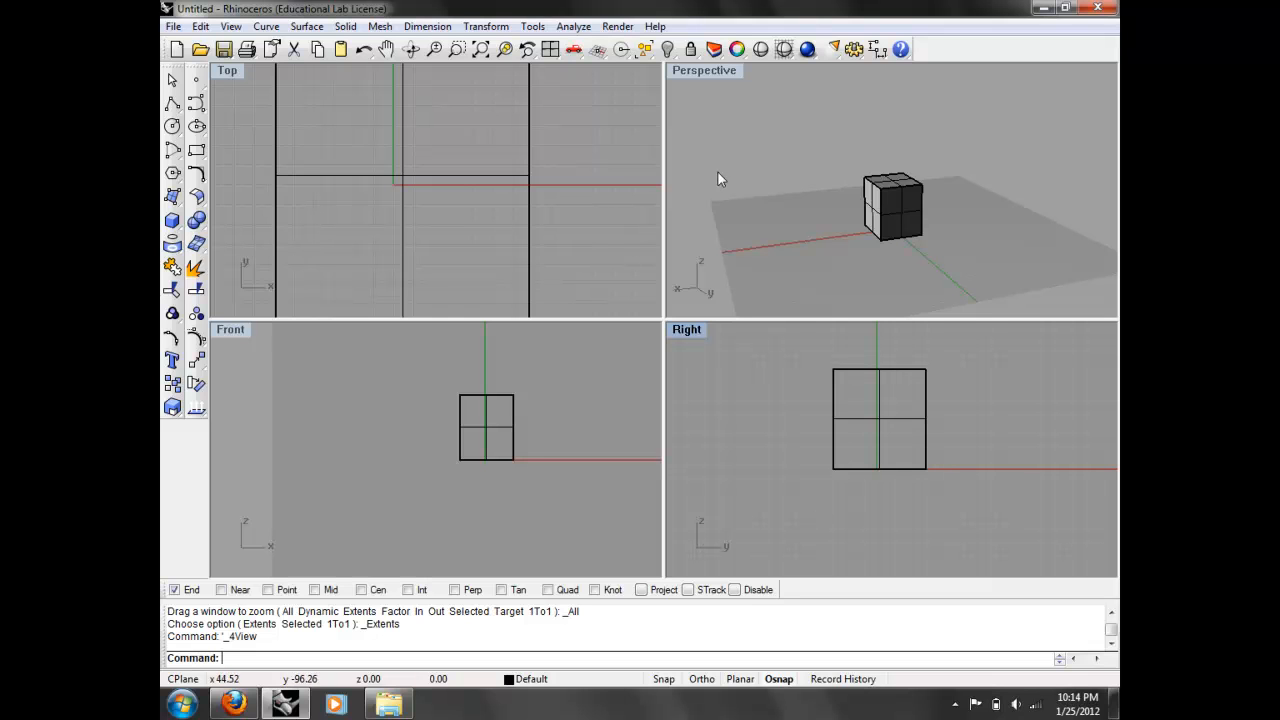
# - Change the Top viewport to a Perspective view and frame the whole box in it
pyautogui.click(230, 72)
pyautogui.moveTo(310, 280)
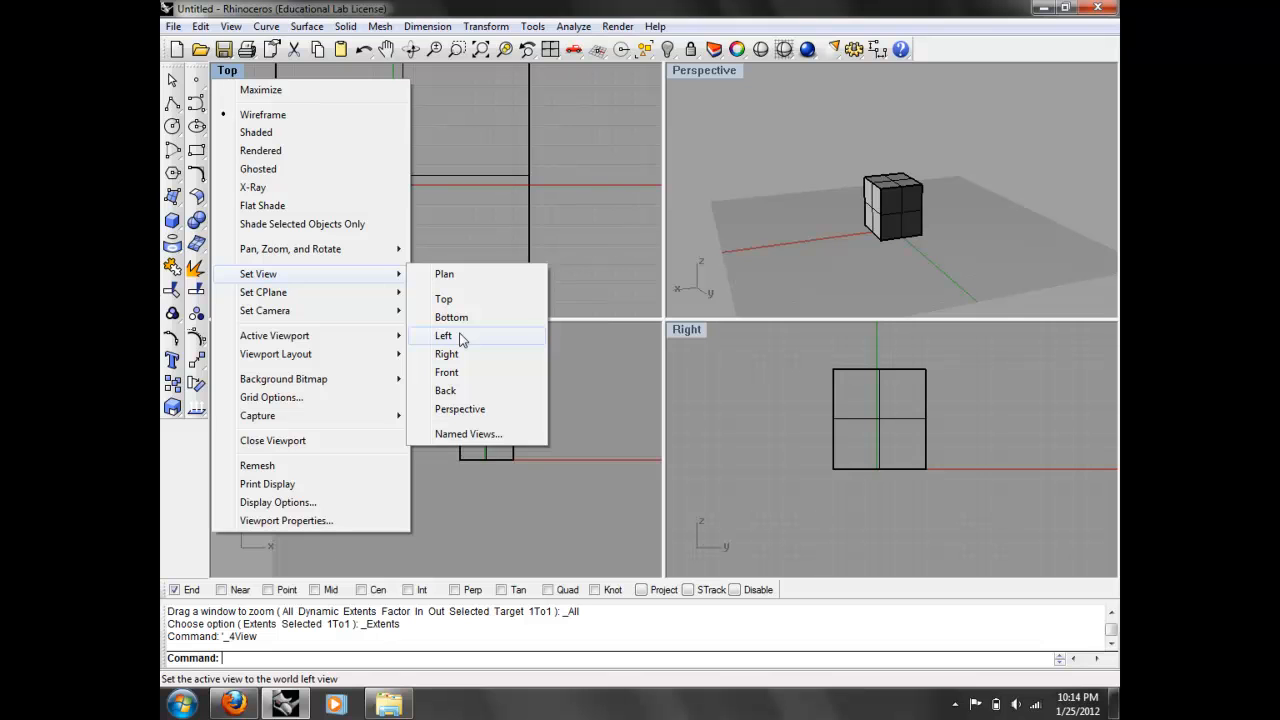
pyautogui.click(472, 411)
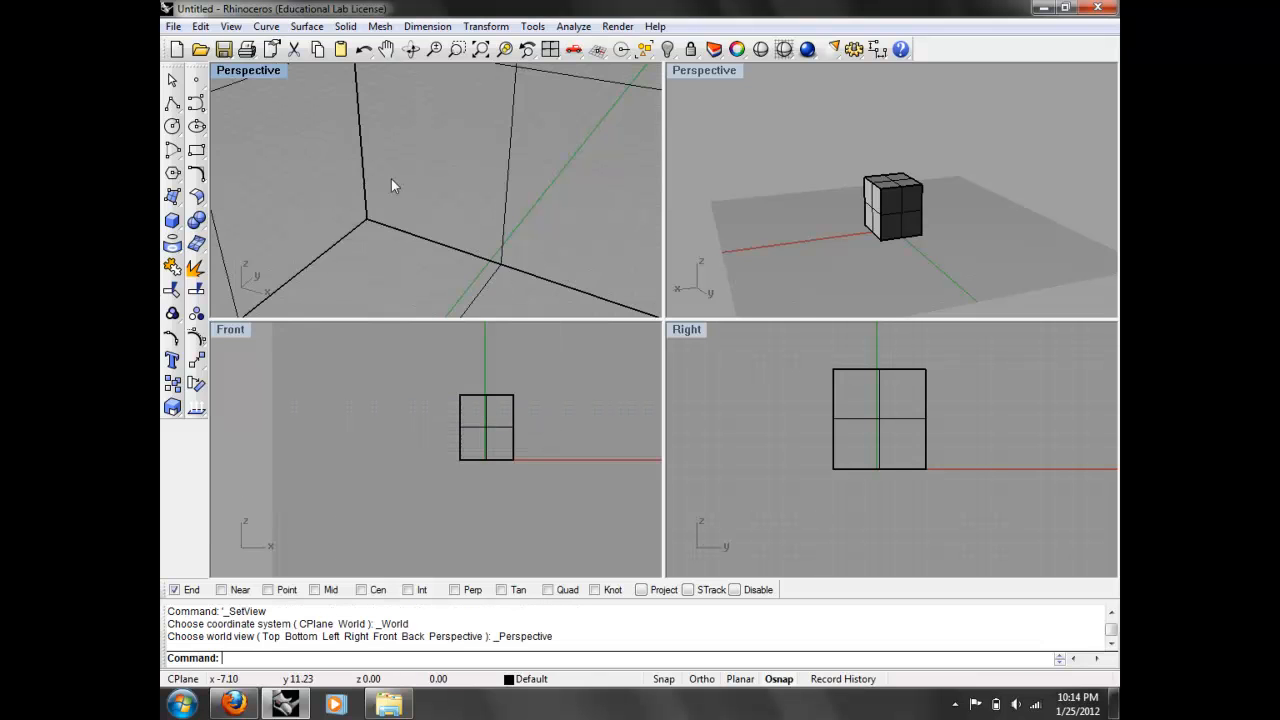
pyautogui.scroll(-4, 434, 204)
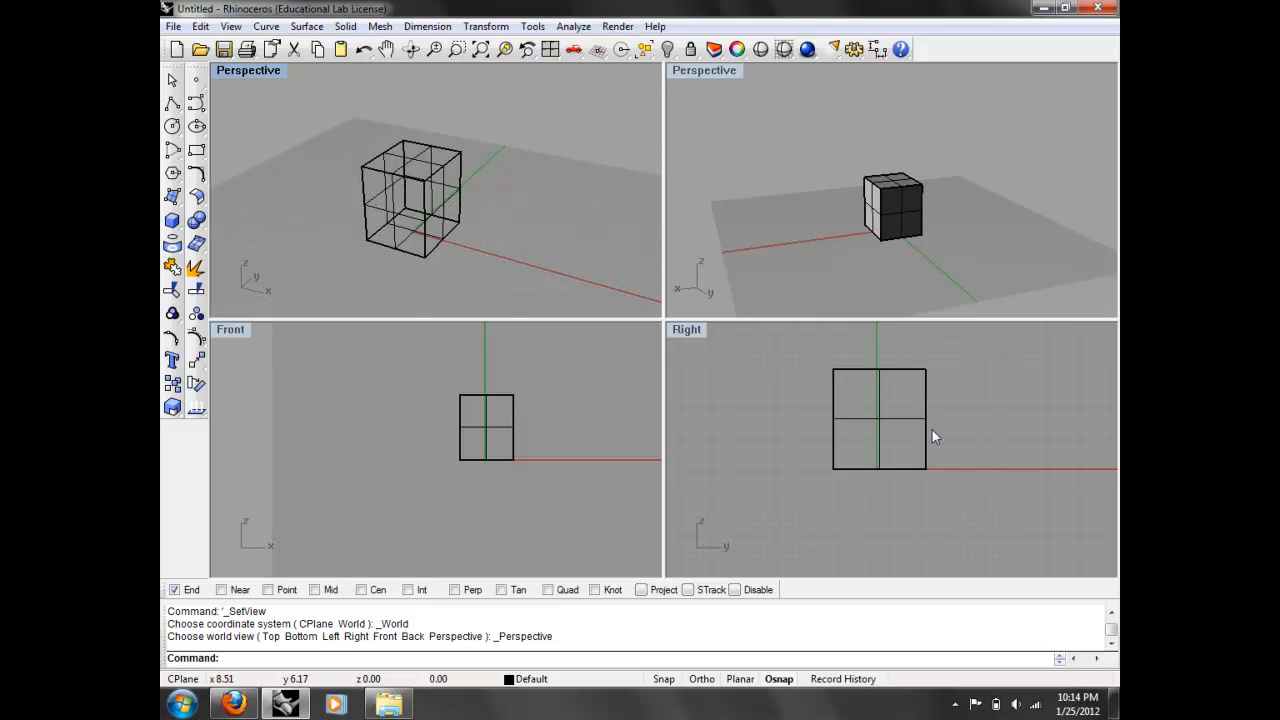
# - Move the box diagonally downward below the axis in the Right viewport, switch that viewport to the Top view, and deselect the box
pyautogui.moveTo(924, 431); pyautogui.dragTo(856, 488)
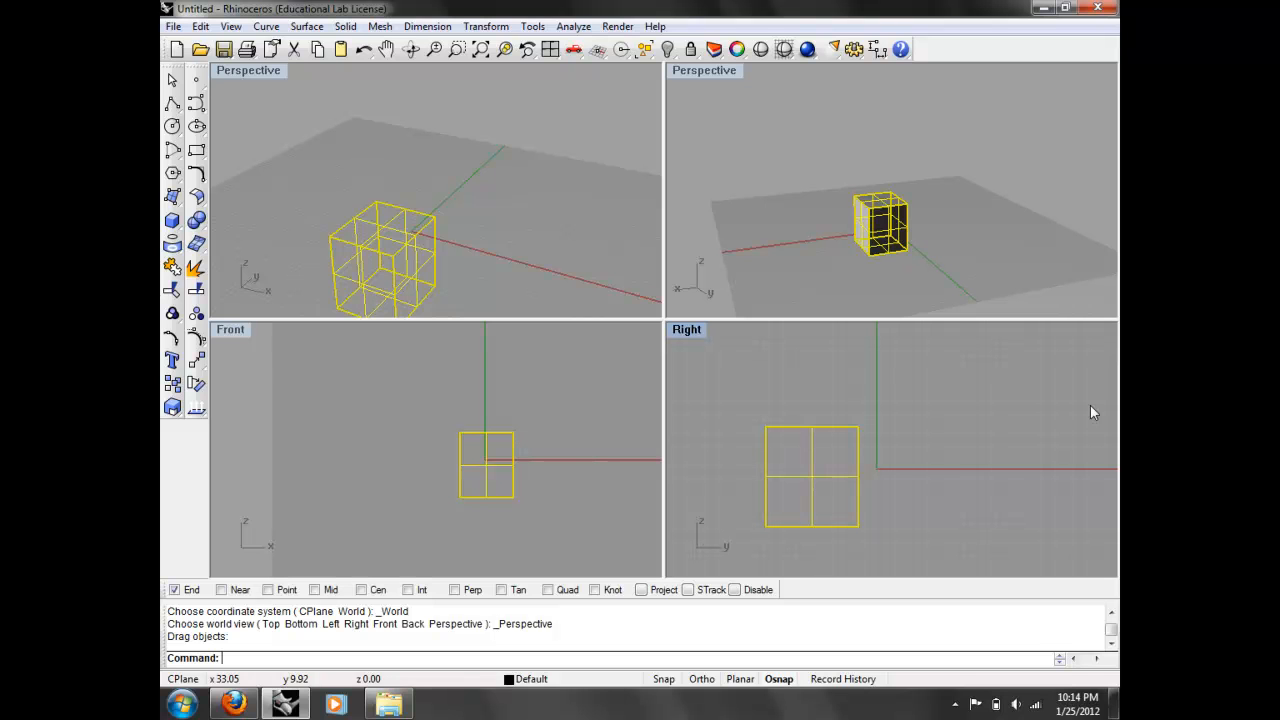
pyautogui.rightClick(704, 330)
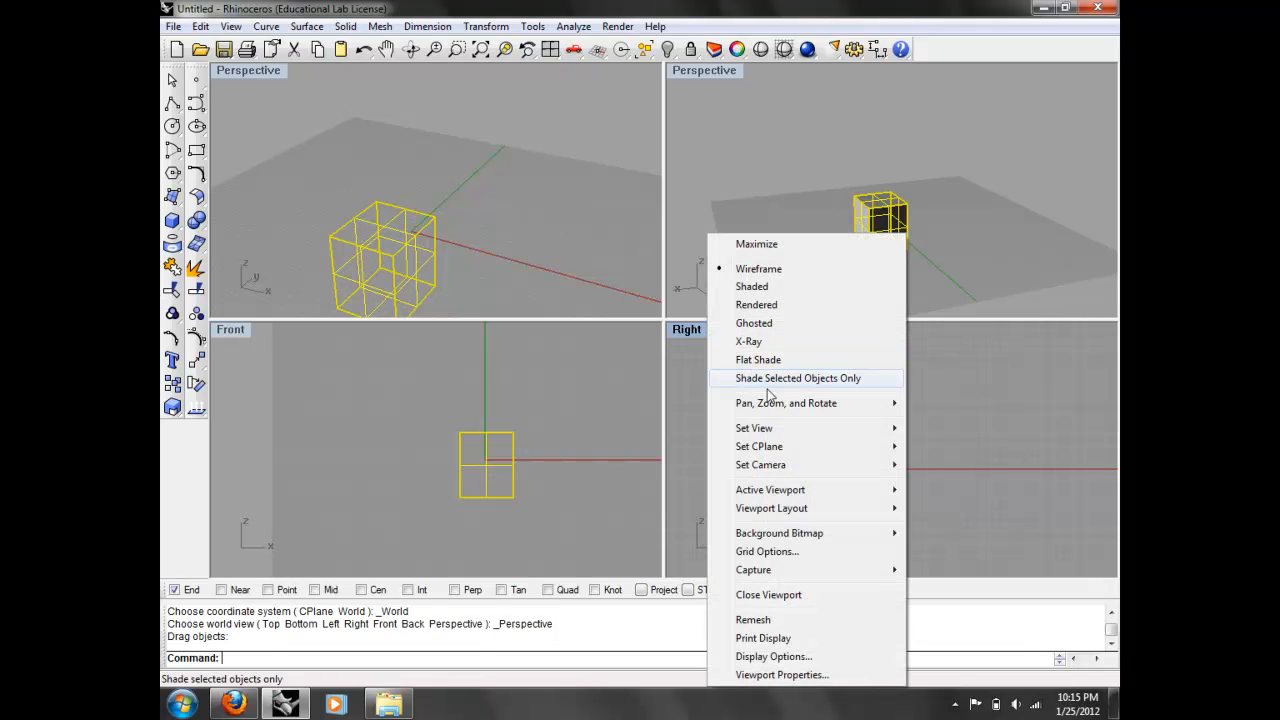
pyautogui.moveTo(754, 428)
pyautogui.click(940, 446)
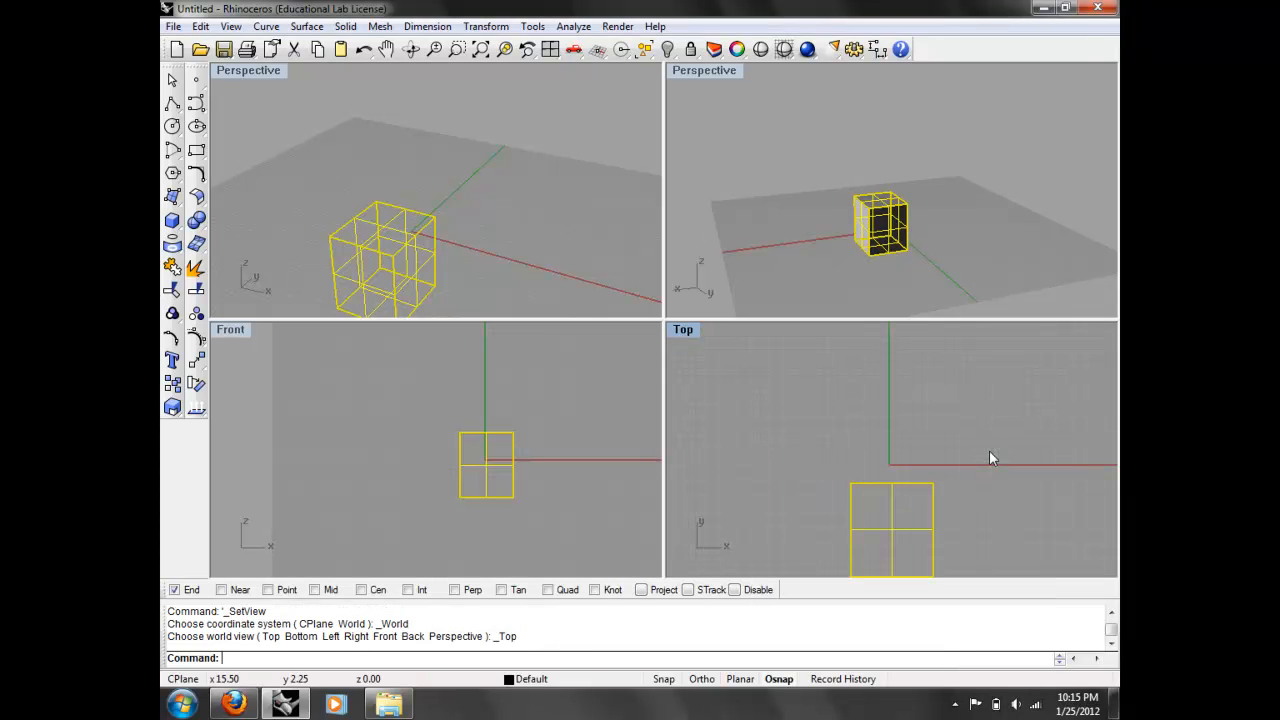
pyautogui.moveTo(957, 494); pyautogui.dragTo(936, 401, button='right')
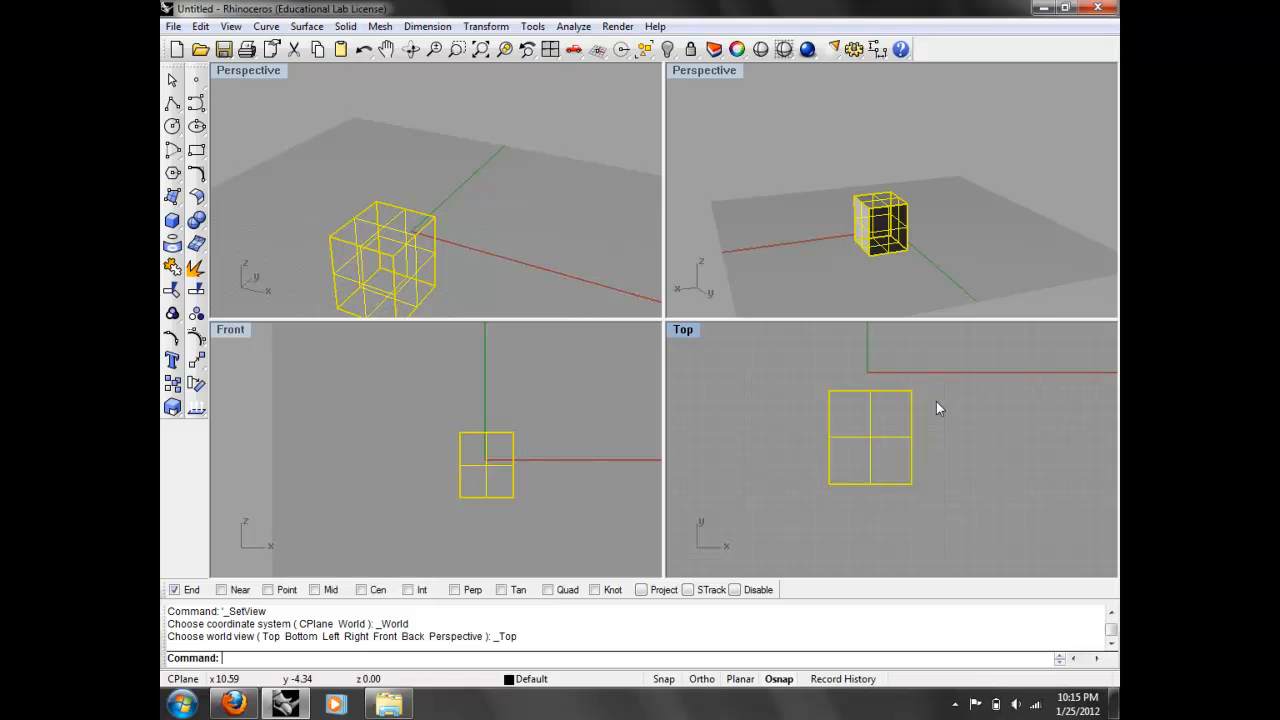
pyautogui.click(398, 190)
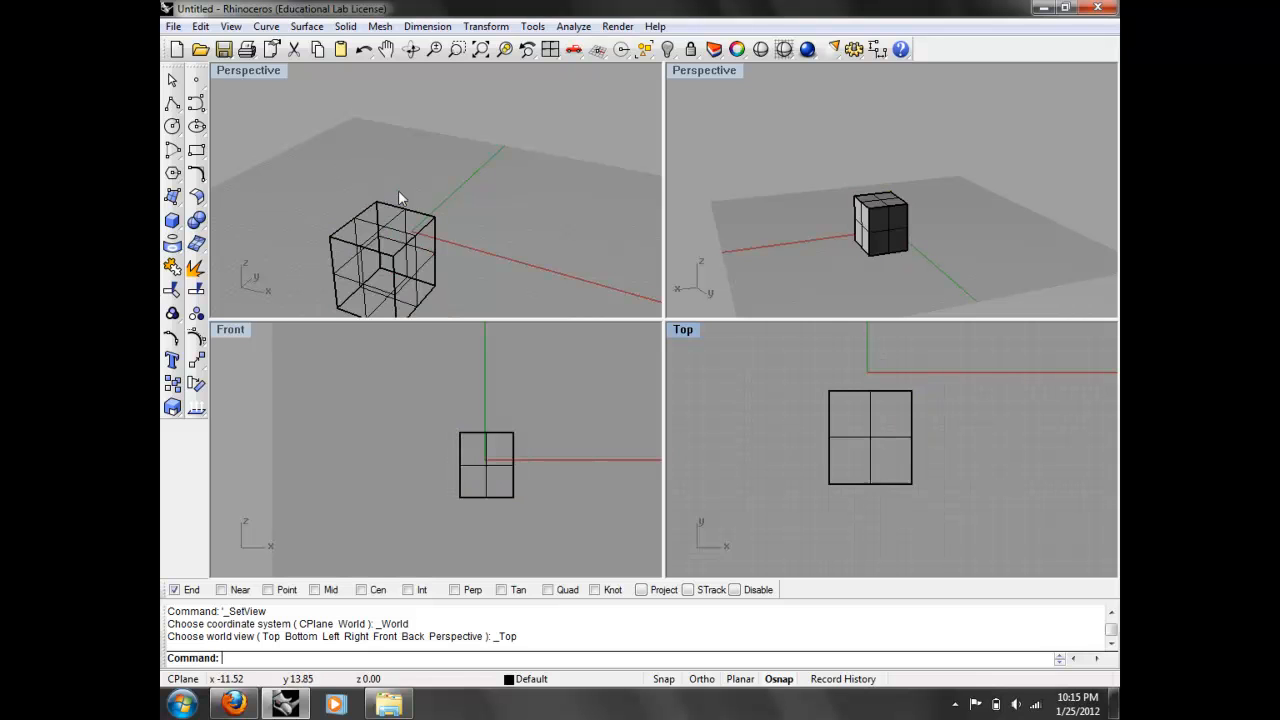
# - Activate different viewports in turn, zooming out in the Top viewport and zooming in on the box in Front
pyautogui.click(241, 434)
pyautogui.click(212, 235)
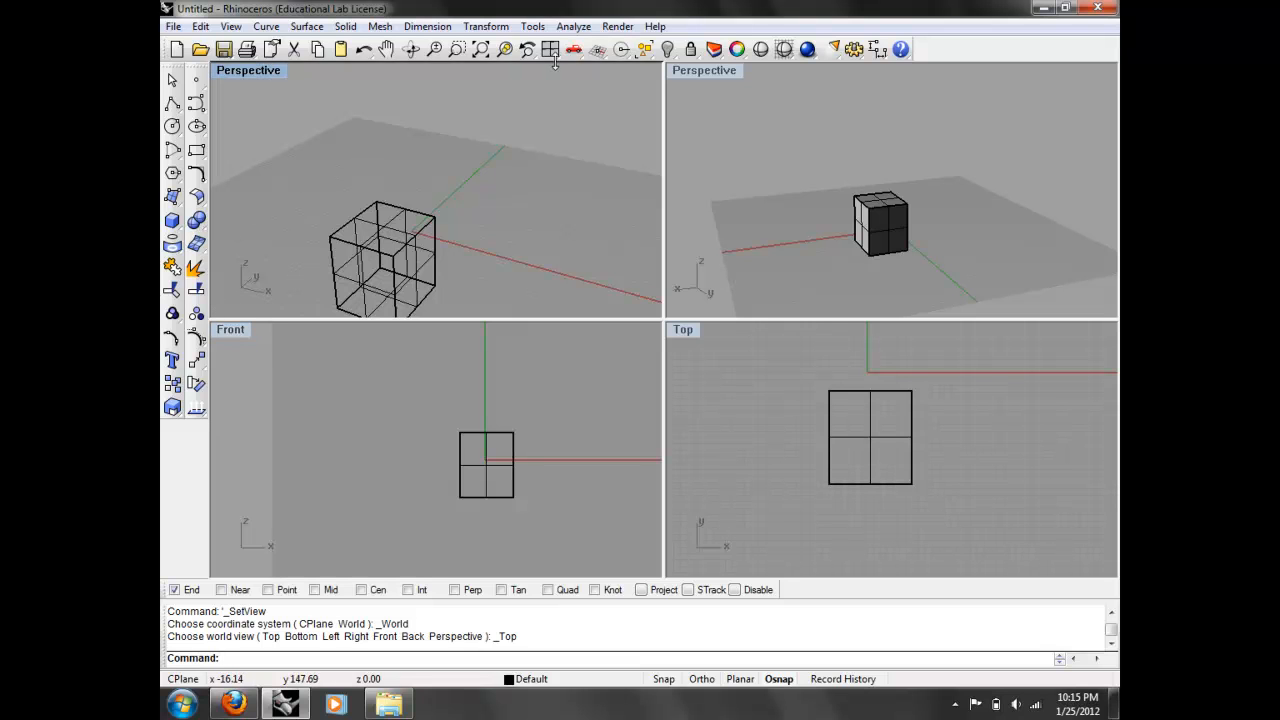
pyautogui.click(711, 510)
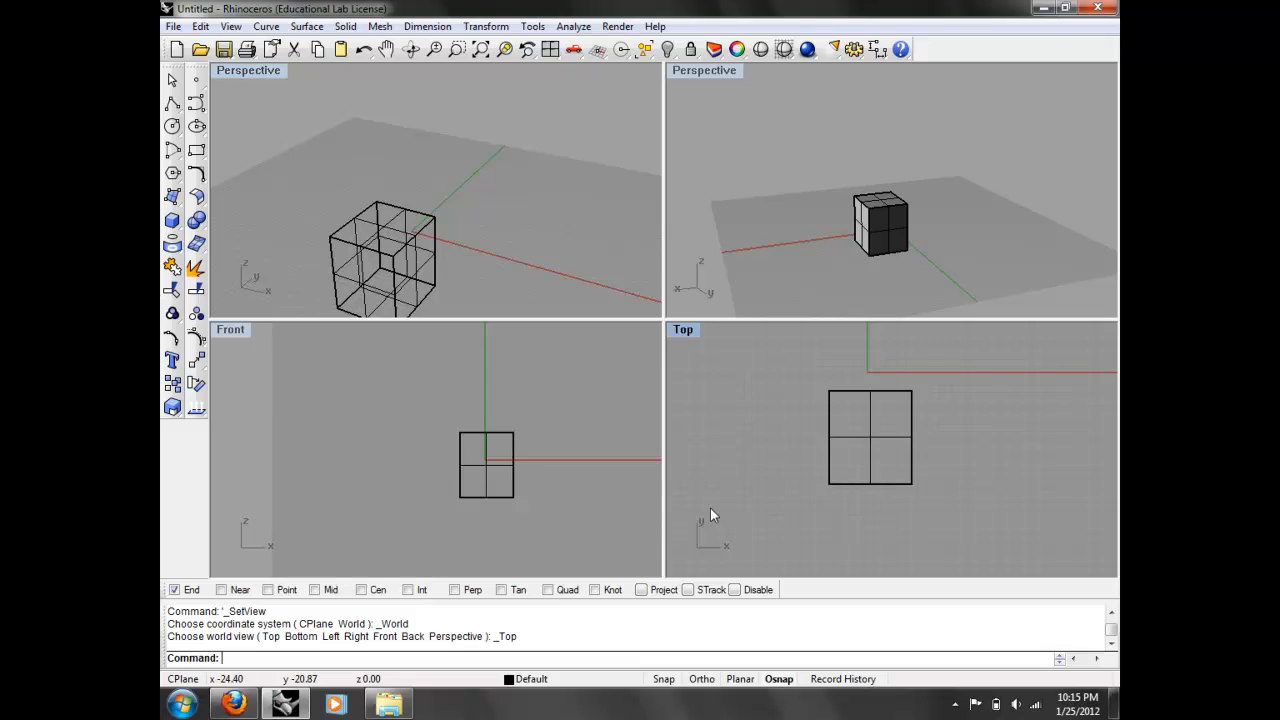
pyautogui.scroll(-5, 710, 515)
pyautogui.click(611, 429)
pyautogui.scroll(5, 611, 429)
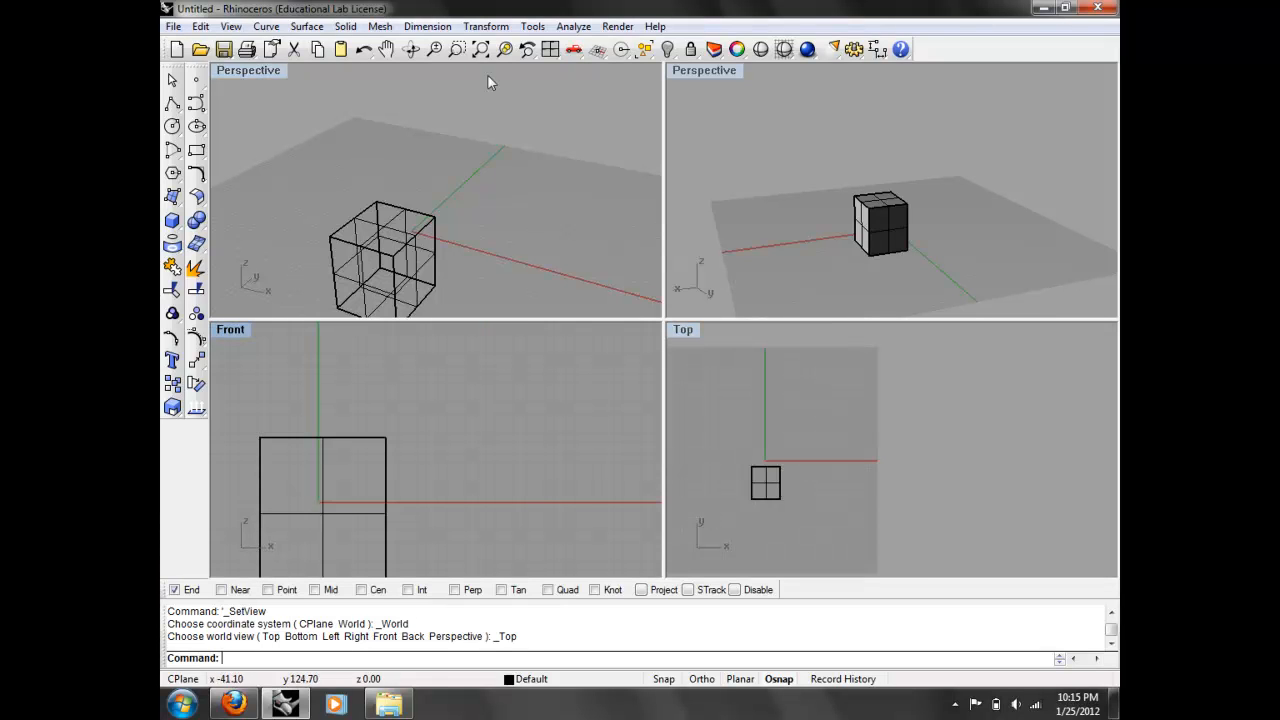
# - Try to zoom all viewports from the wireframe Perspective viewport using the Zoom command's All option without choosing a further option
pyautogui.click(573, 173)
pyautogui.write('z')
pyautogui.press('Return')
pyautogui.write('all')
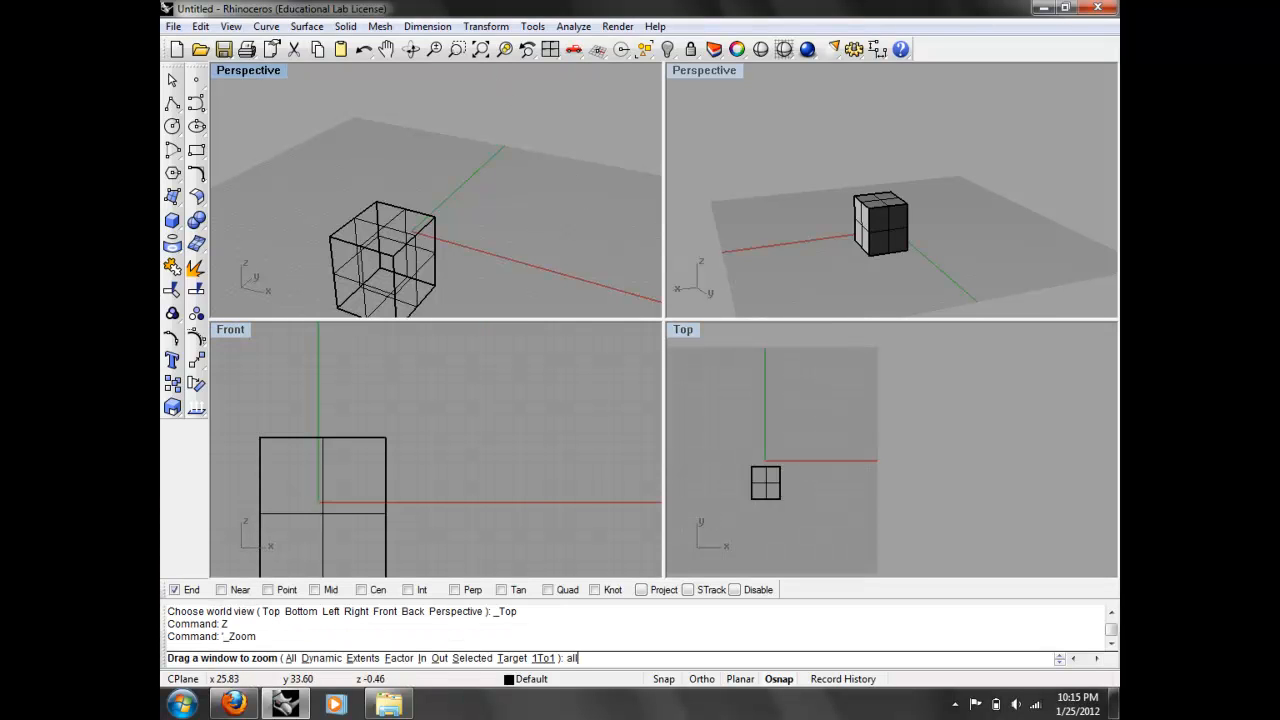
pyautogui.press('Return')
pyautogui.press('Return')
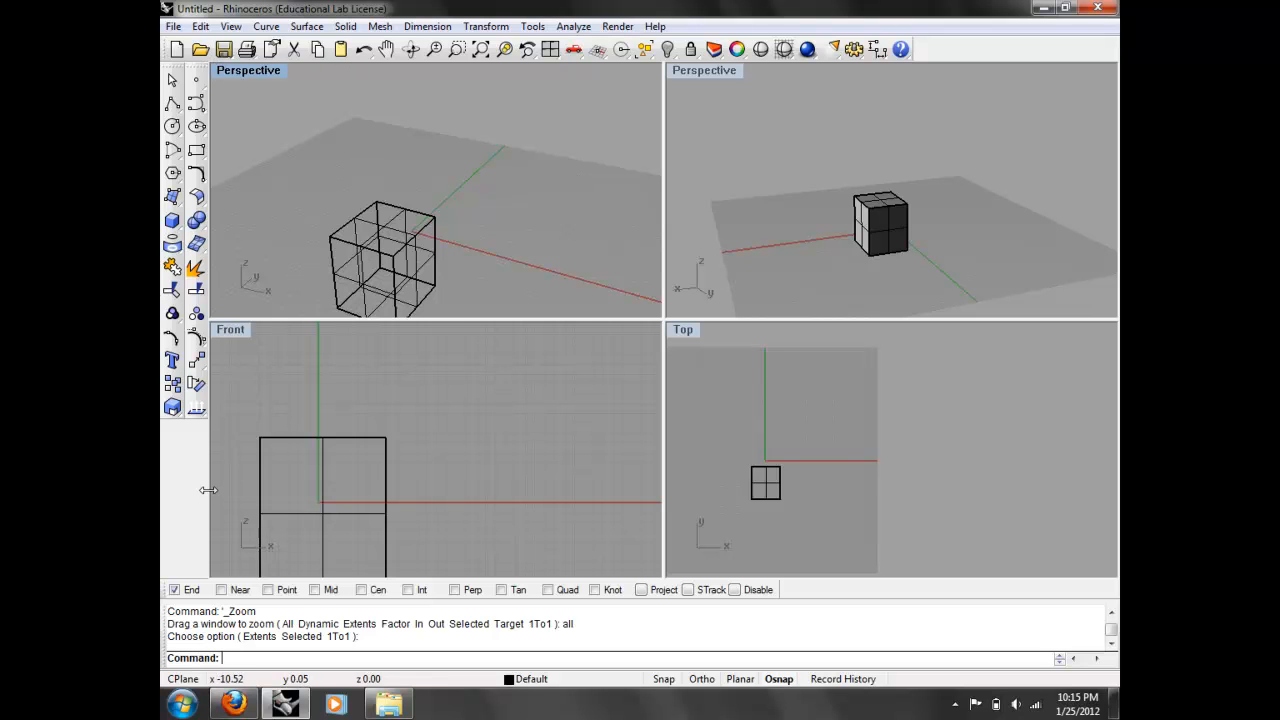
# - Maximize the shaded Perspective viewport and float the Lines tool set over it
pyautogui.click(715, 76)
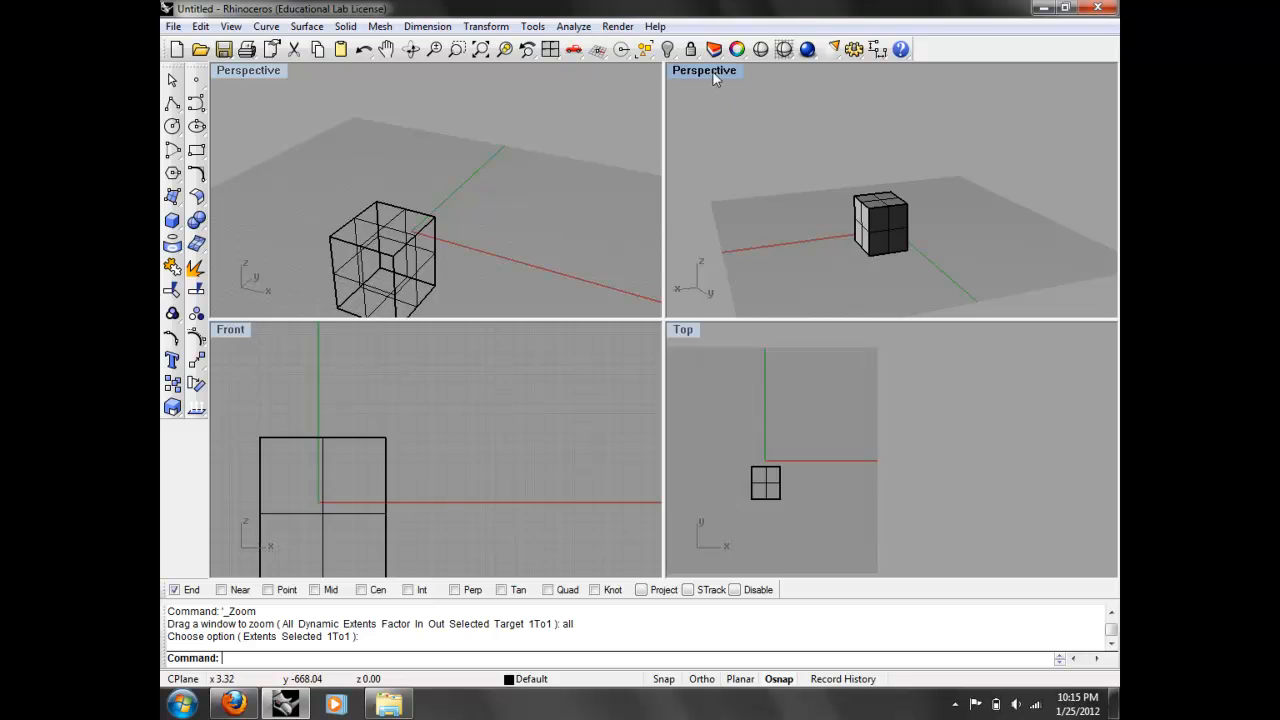
pyautogui.doubleClick(712, 72)
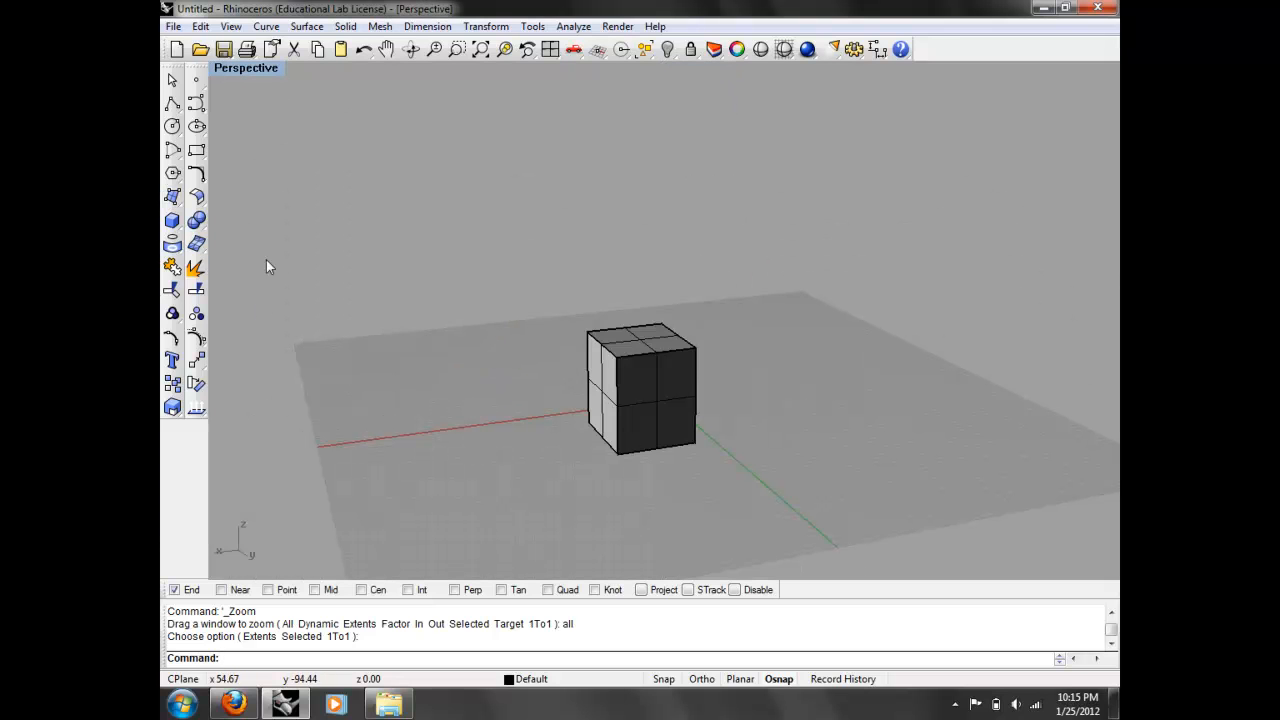
pyautogui.click(176, 110)
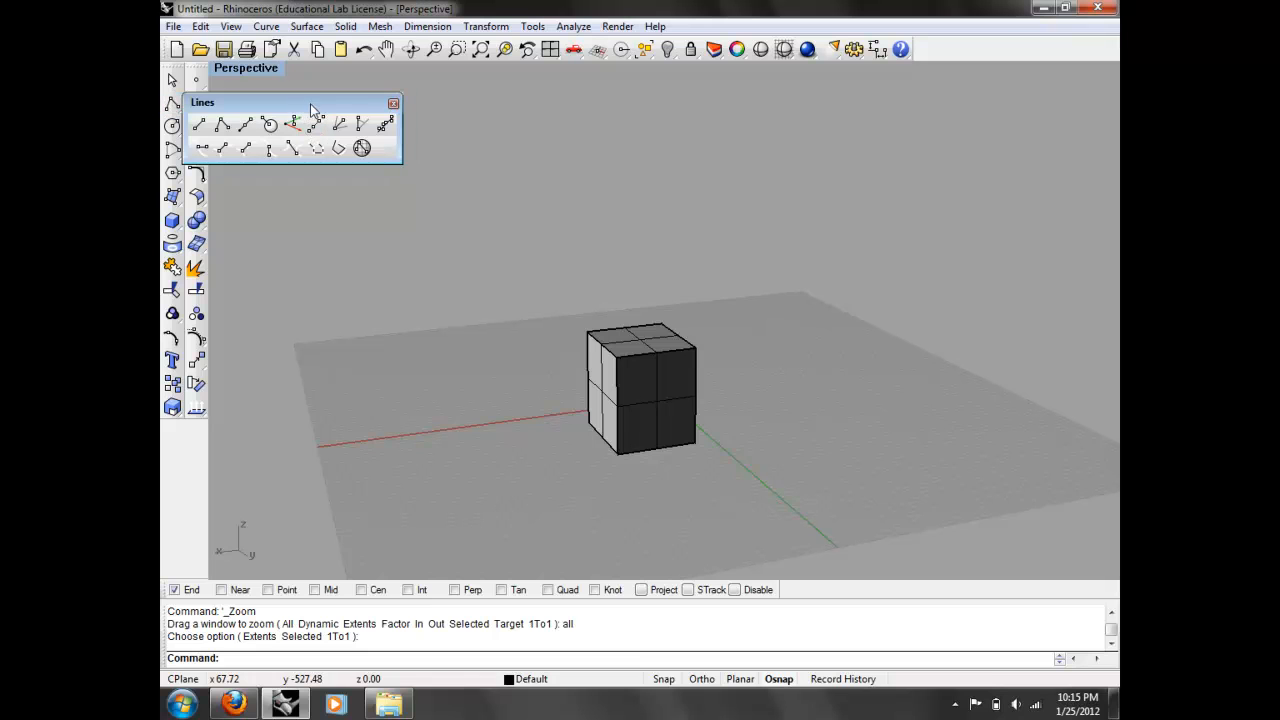
pyautogui.moveTo(299, 104); pyautogui.dragTo(345, 102)
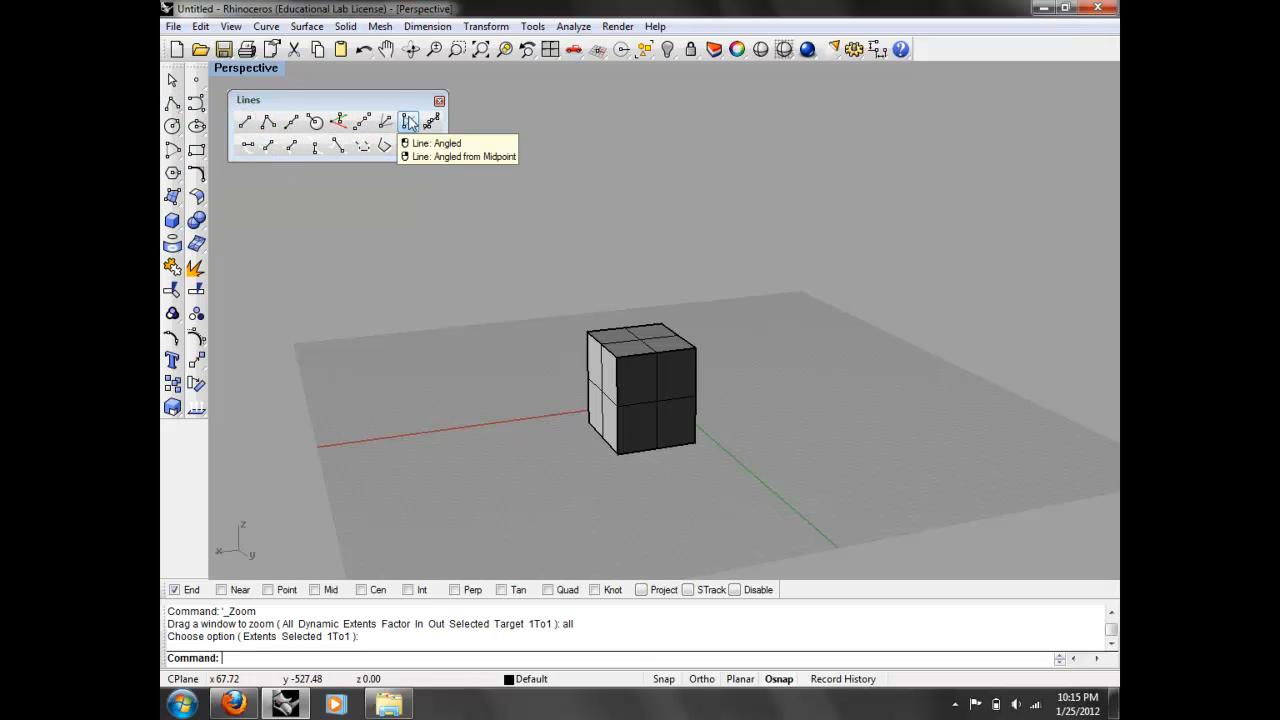
# - Close the floating Lines tool set and look over the available methods for creating a solid box
pyautogui.moveTo(405, 100); pyautogui.dragTo(407, 100)
pyautogui.click(440, 102)
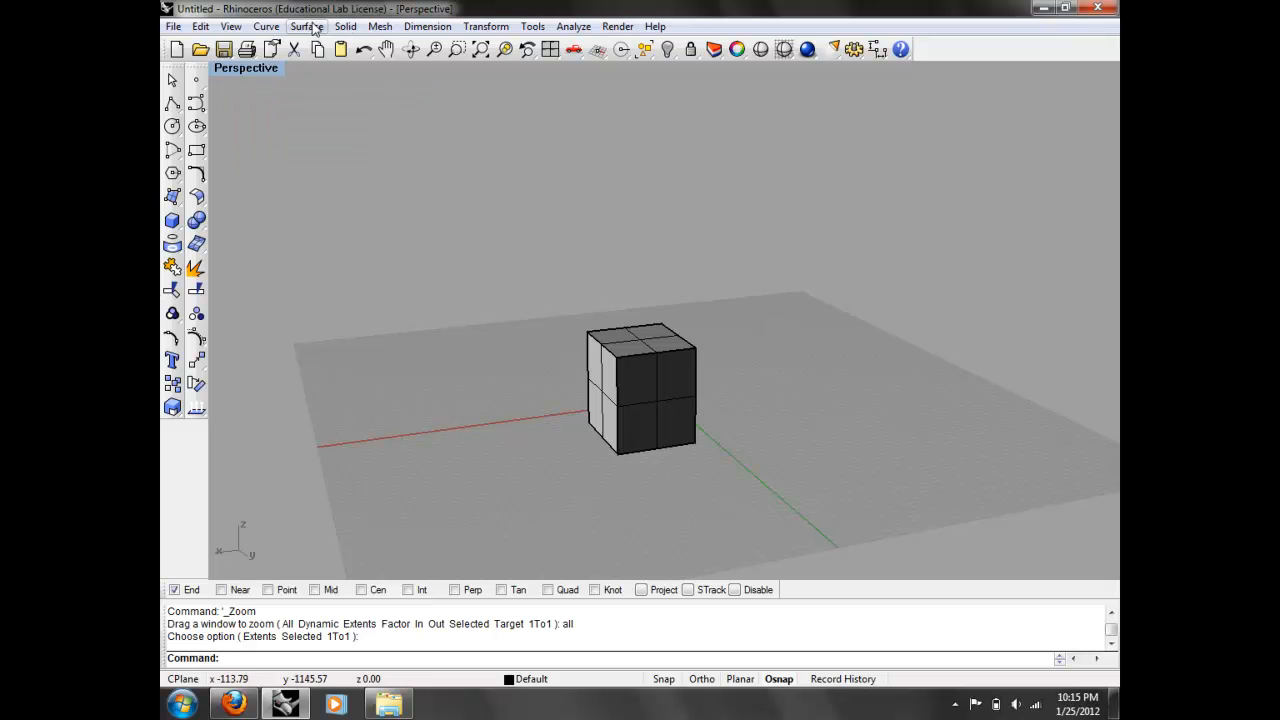
pyautogui.click(345, 26)
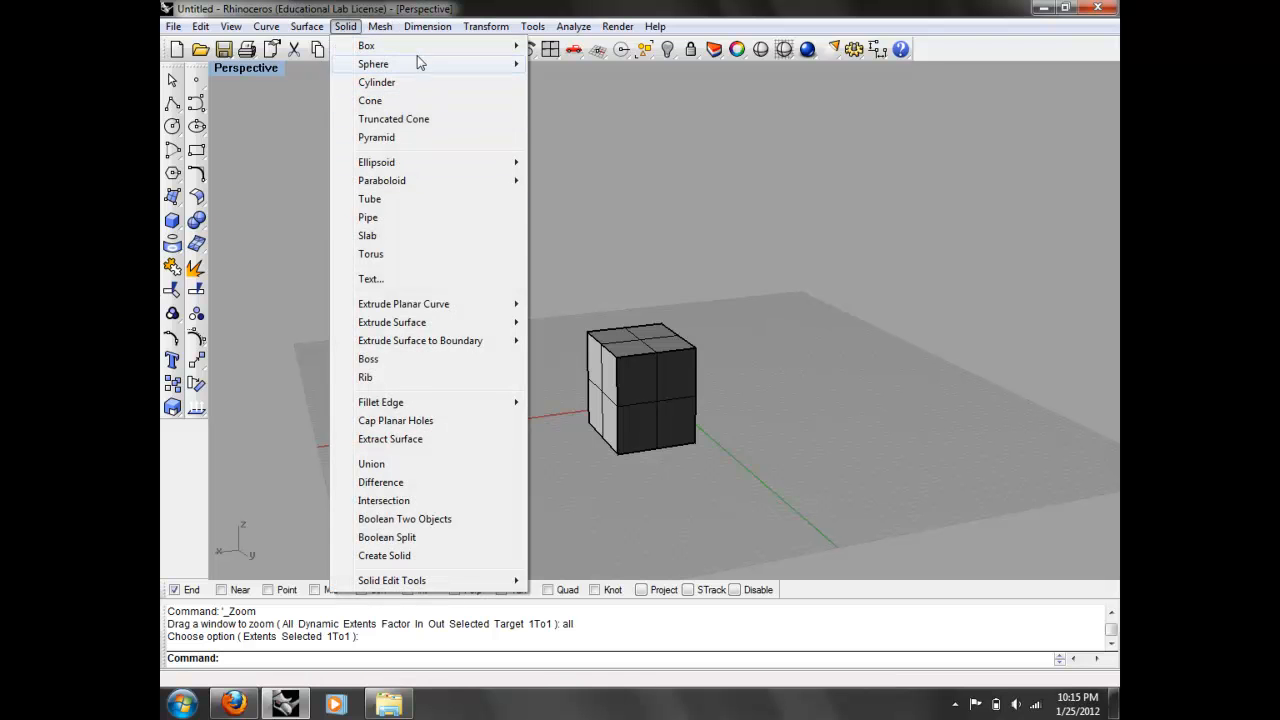
pyautogui.moveTo(398, 48)
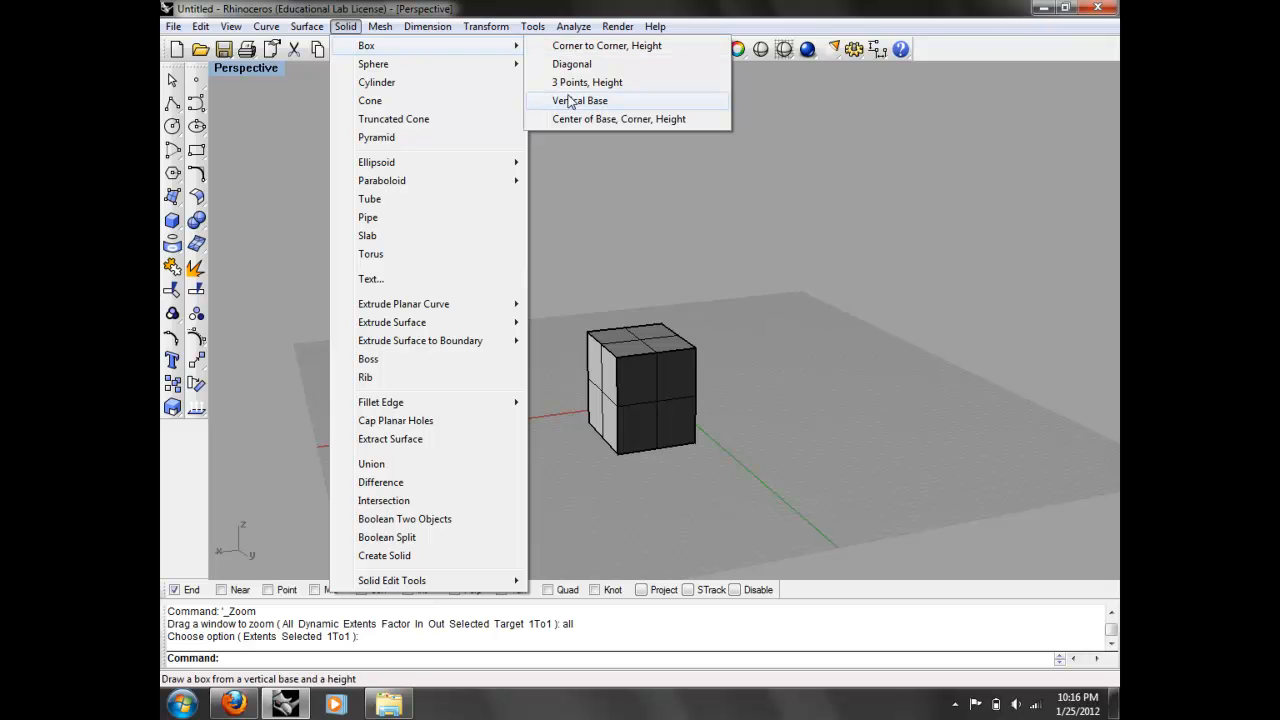
# - Draw a second, larger box from corner to corner on the grid beside the existing box, about 24 units high
pyautogui.click(172, 221)
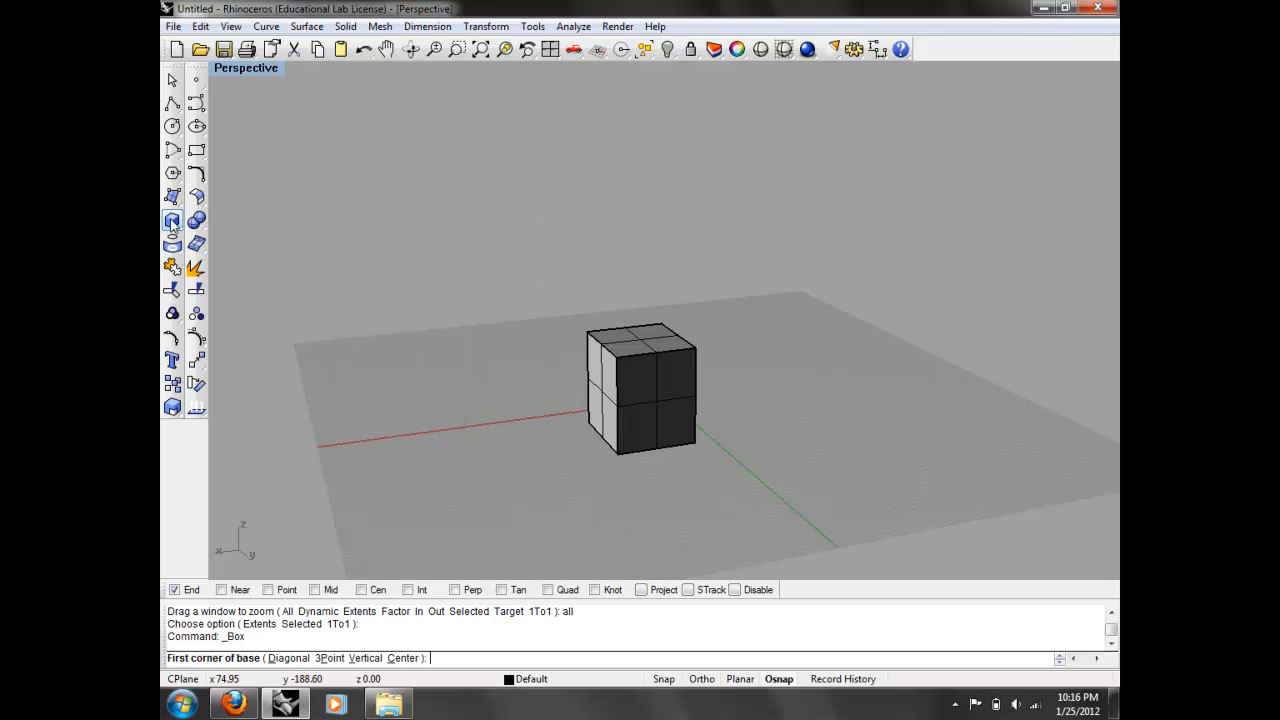
pyautogui.press('Escape')
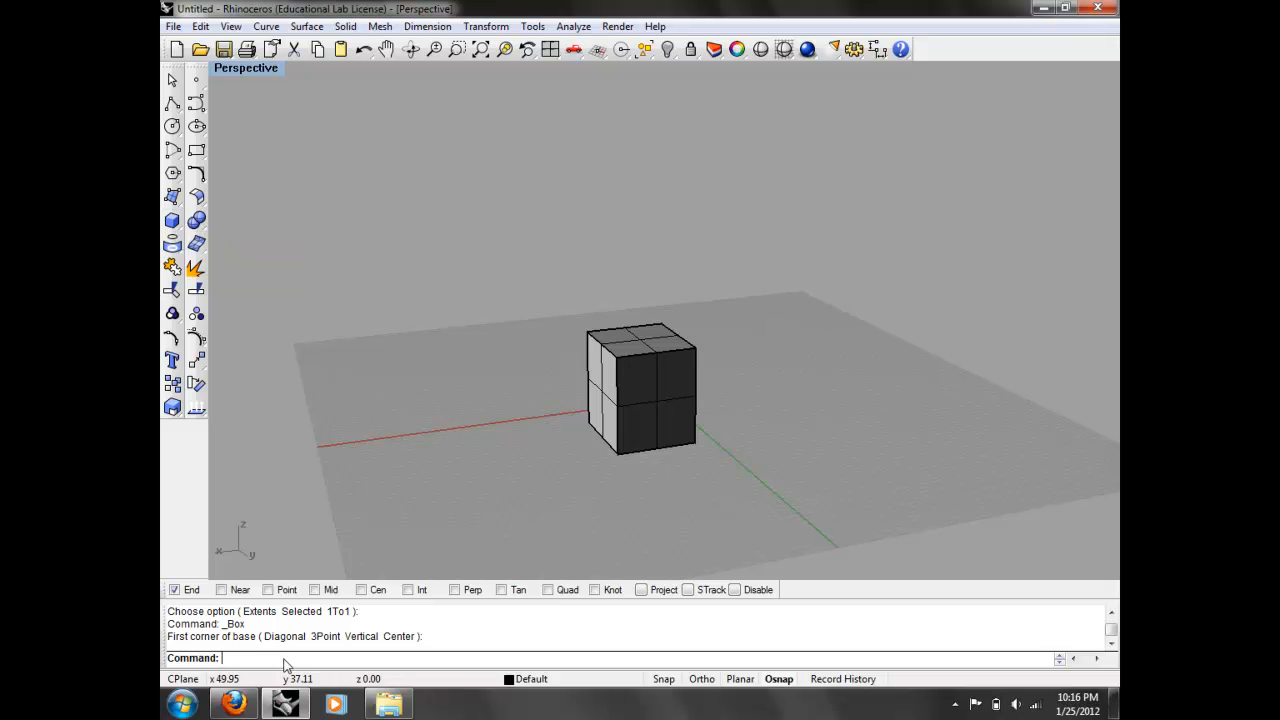
pyautogui.write('Box')
pyautogui.press('Return')
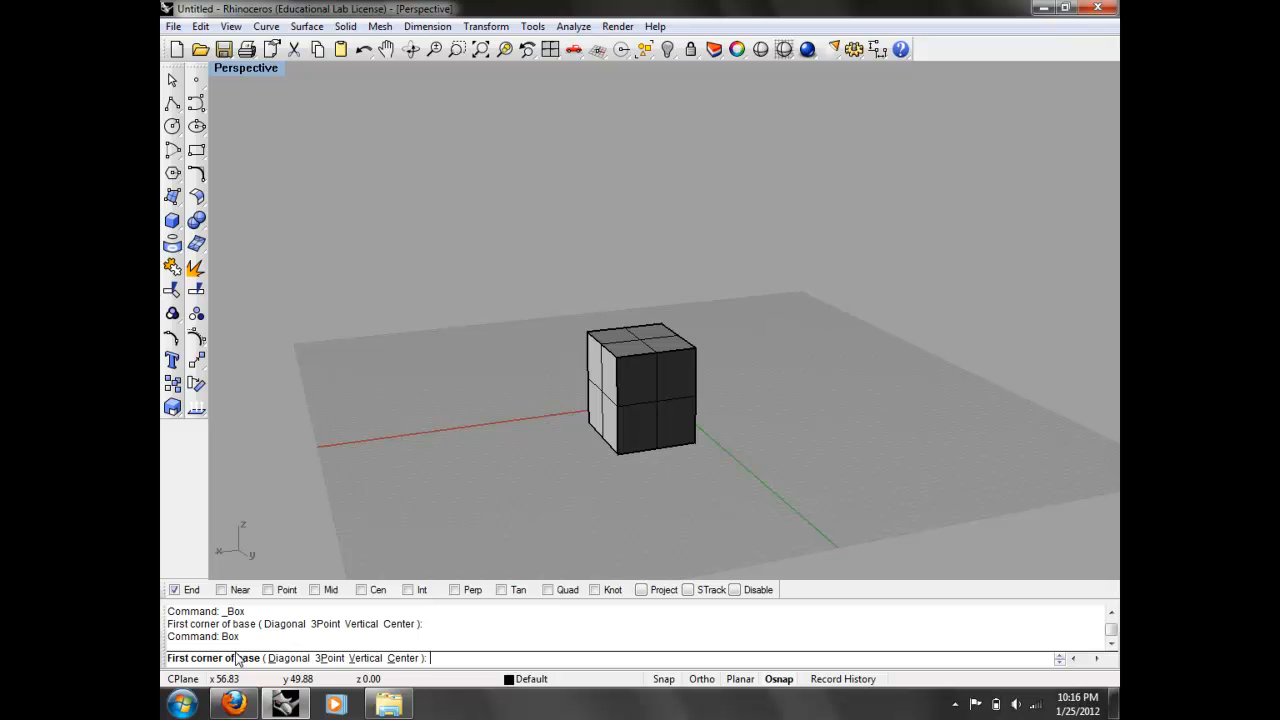
pyautogui.moveTo(757, 451); pyautogui.dragTo(766, 400, button='right')
pyautogui.click(775, 356)
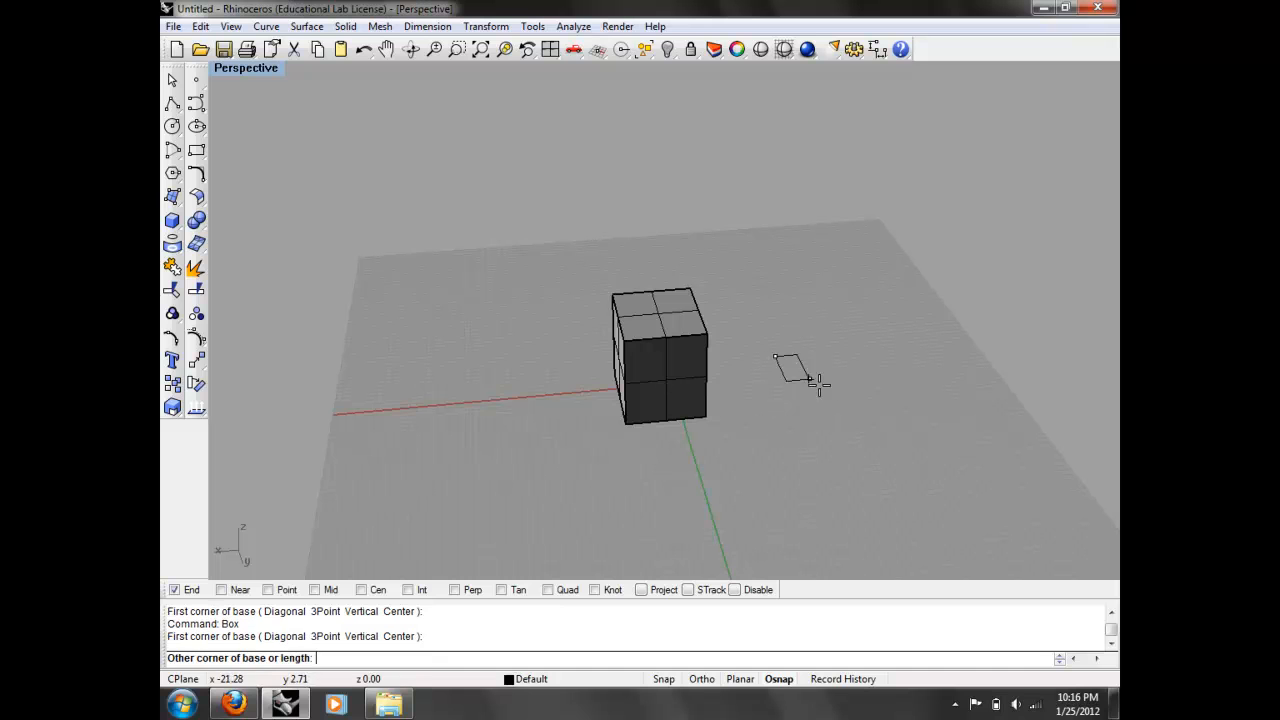
pyautogui.click(922, 440)
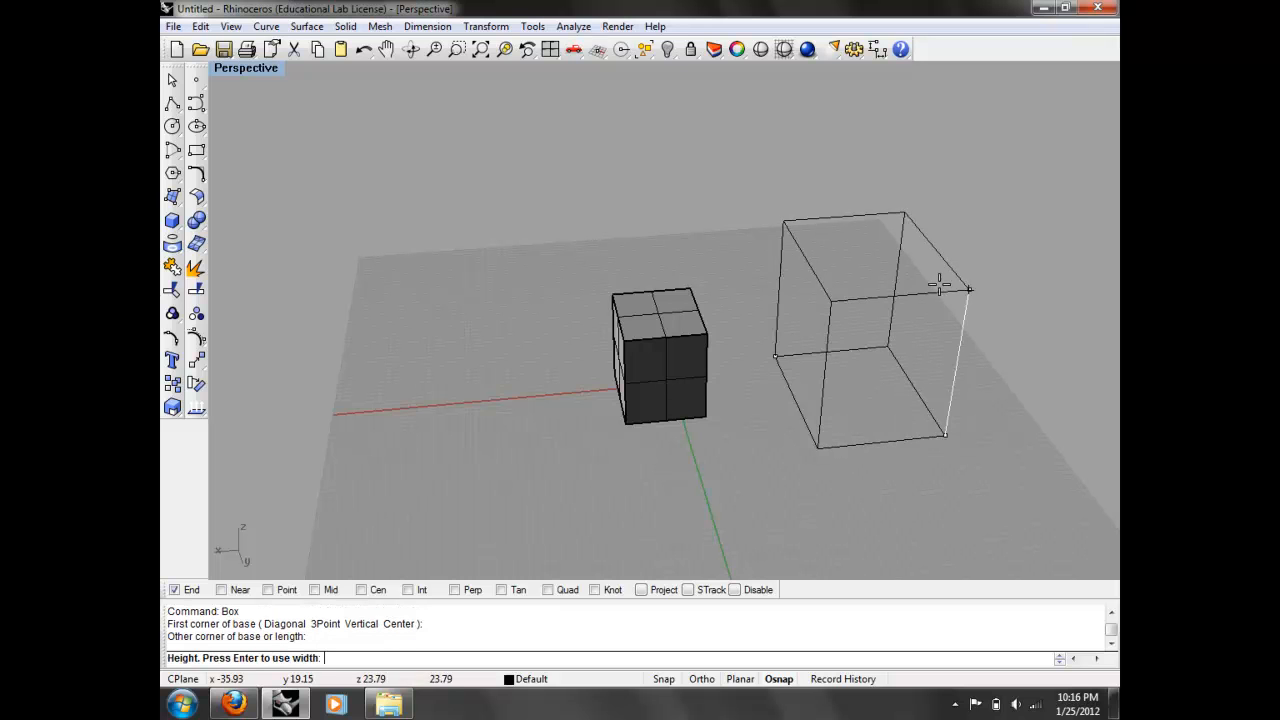
pyautogui.click(938, 283)
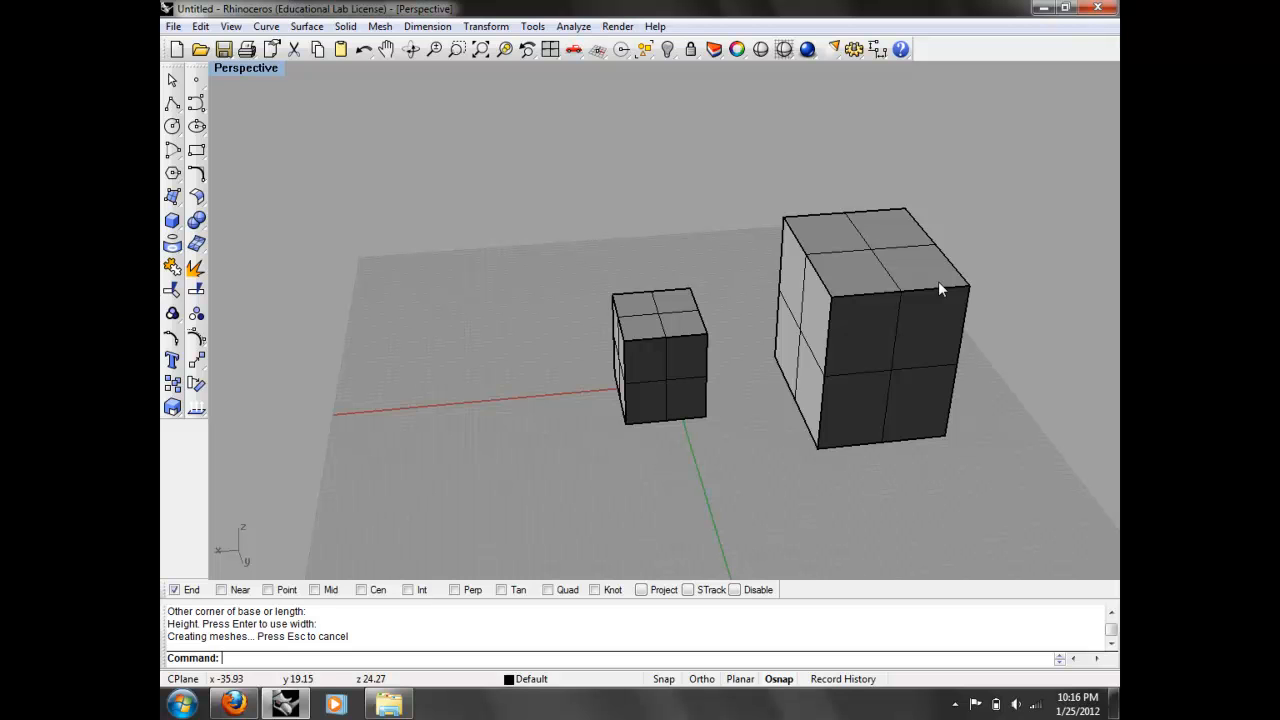
# - Select both boxes and delete them
pyautogui.moveTo(938, 434); pyautogui.dragTo(507, 317)
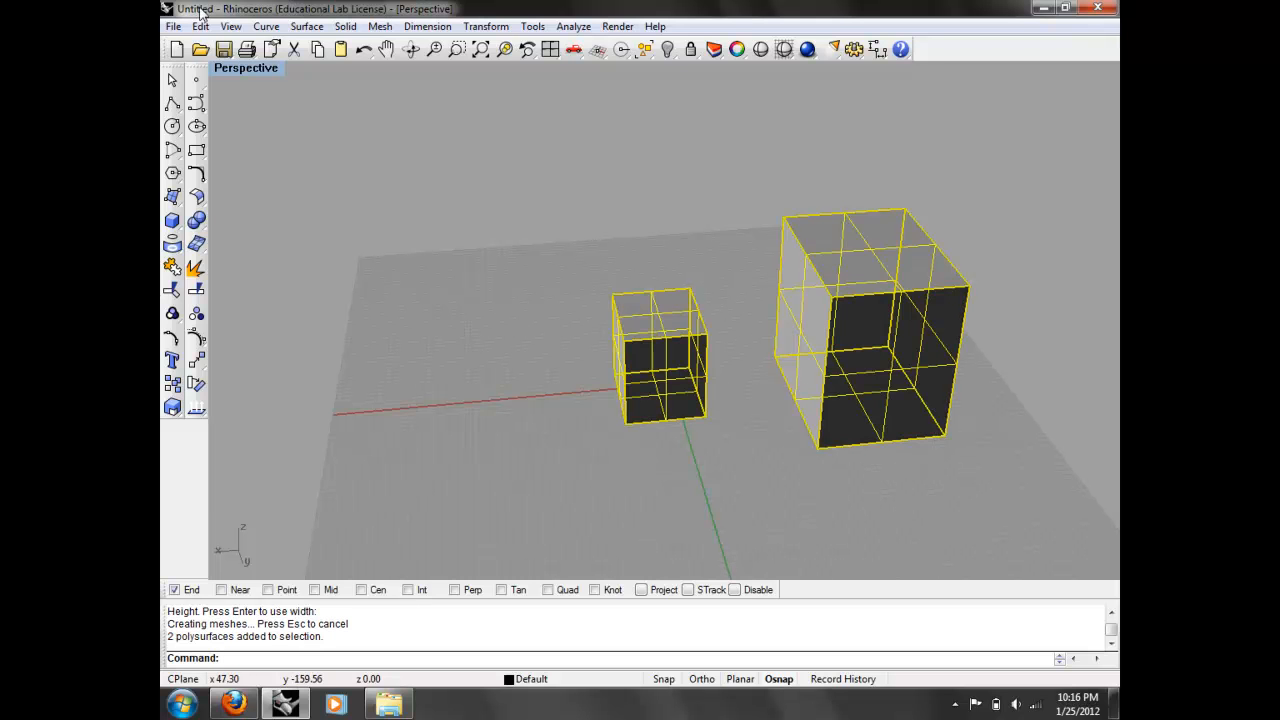
pyautogui.click(200, 26)
pyautogui.click(251, 178)
pyautogui.click(172, 220)
pyautogui.click(555, 316)
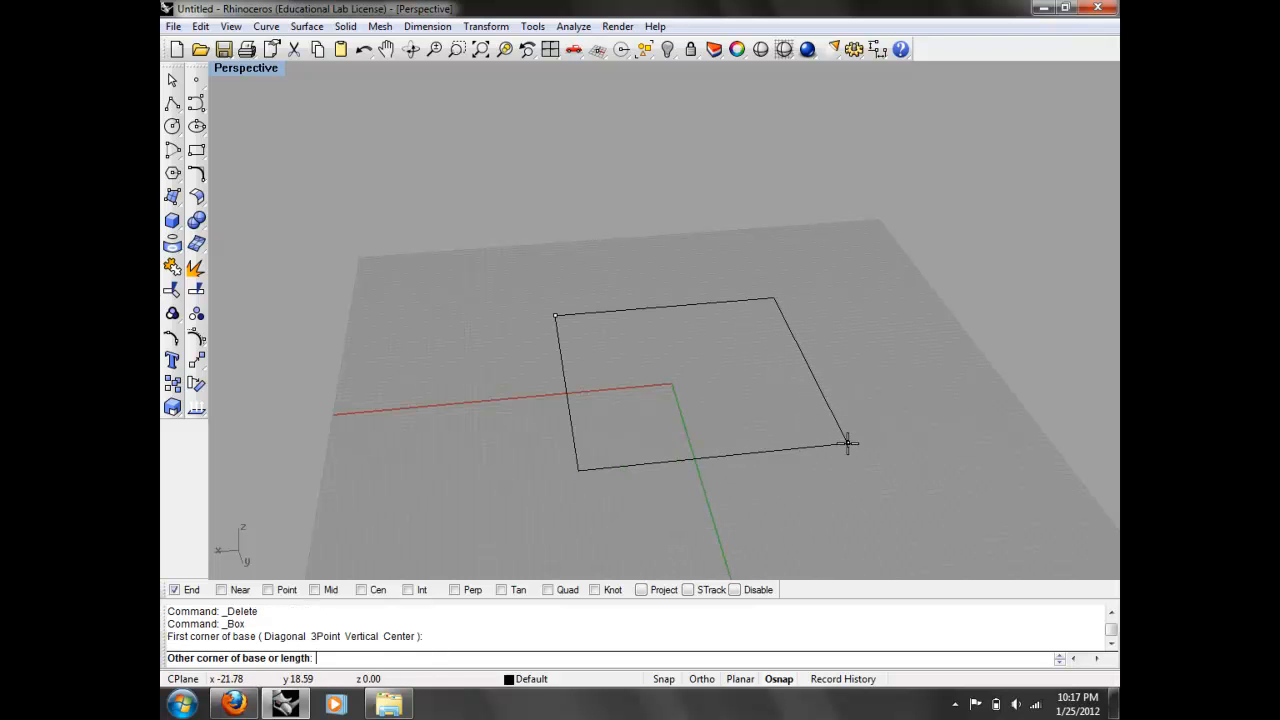
pyautogui.click(847, 442)
pyautogui.press('Escape')
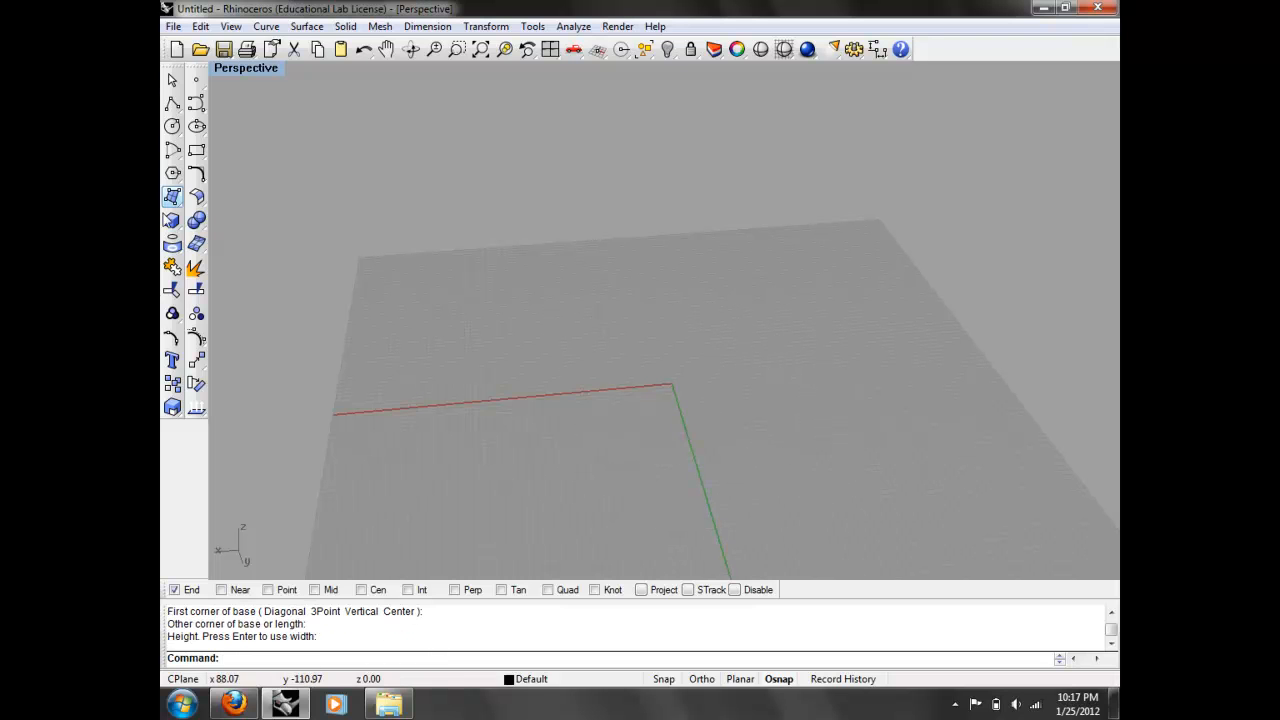
# - Draw a box with the Center option, its base centred at about the origin and its height about 21 units
pyautogui.click(172, 220)
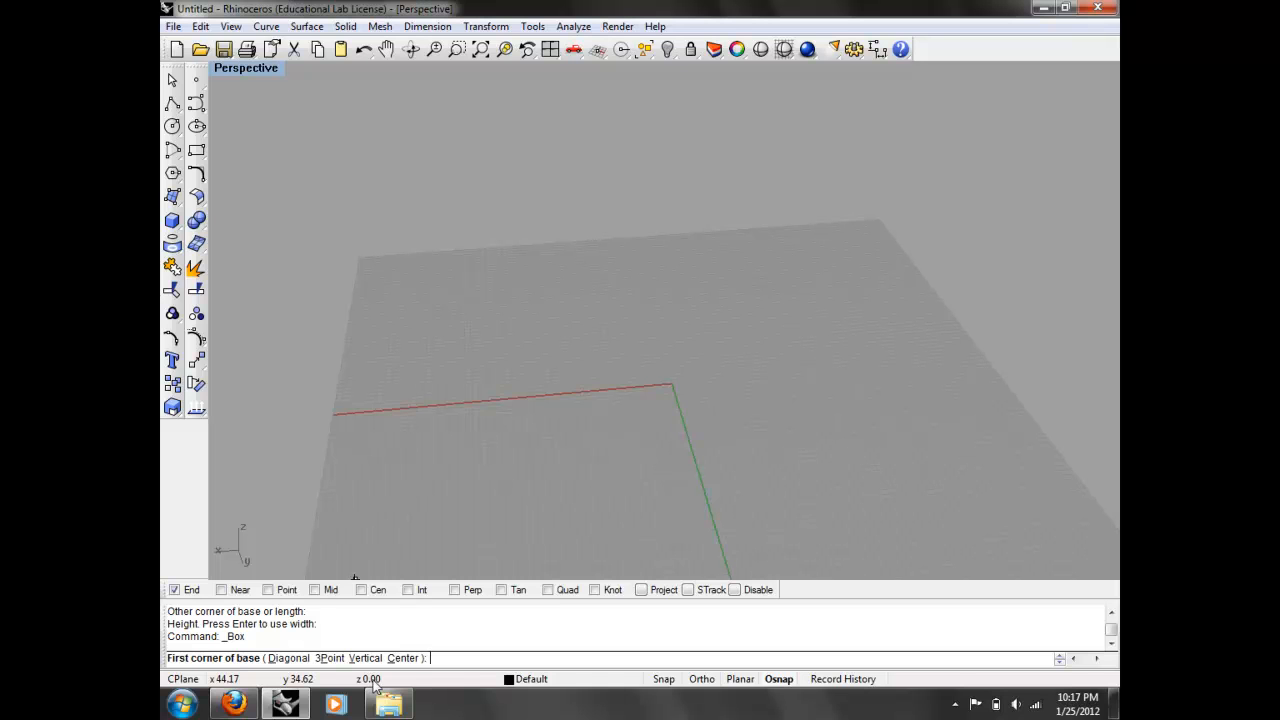
pyautogui.click(404, 659)
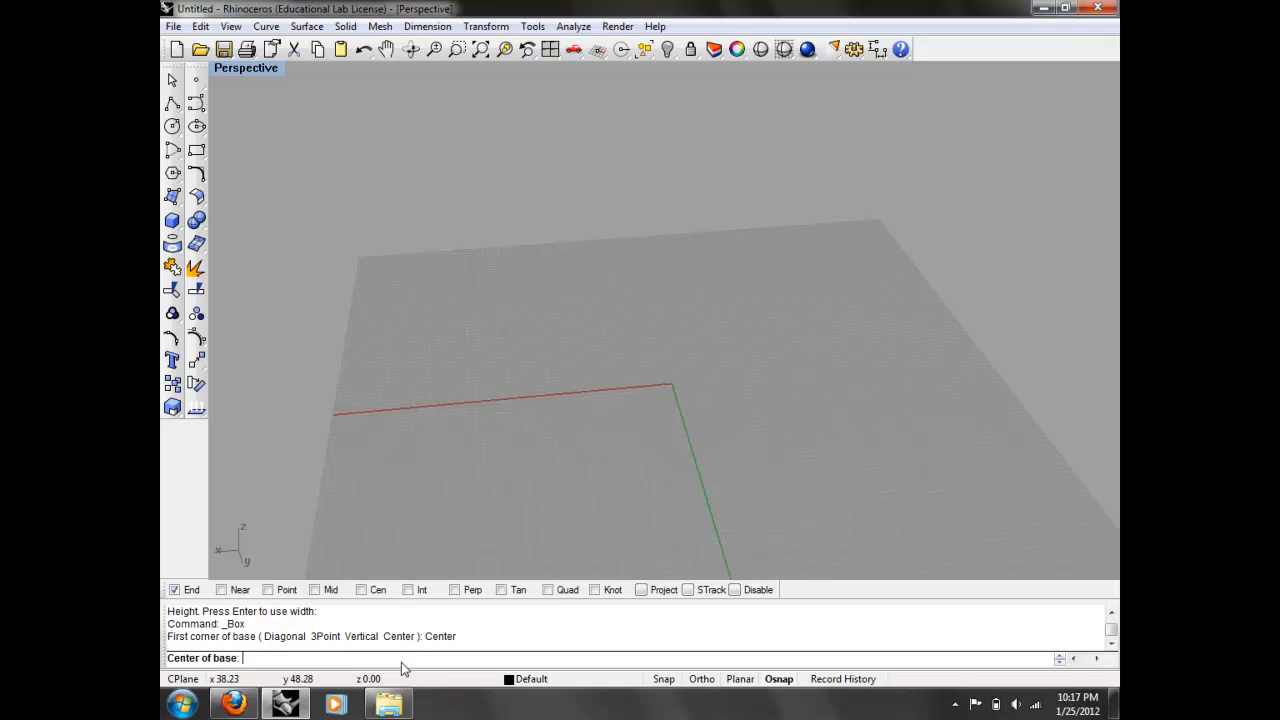
pyautogui.click(670, 381)
pyautogui.click(733, 433)
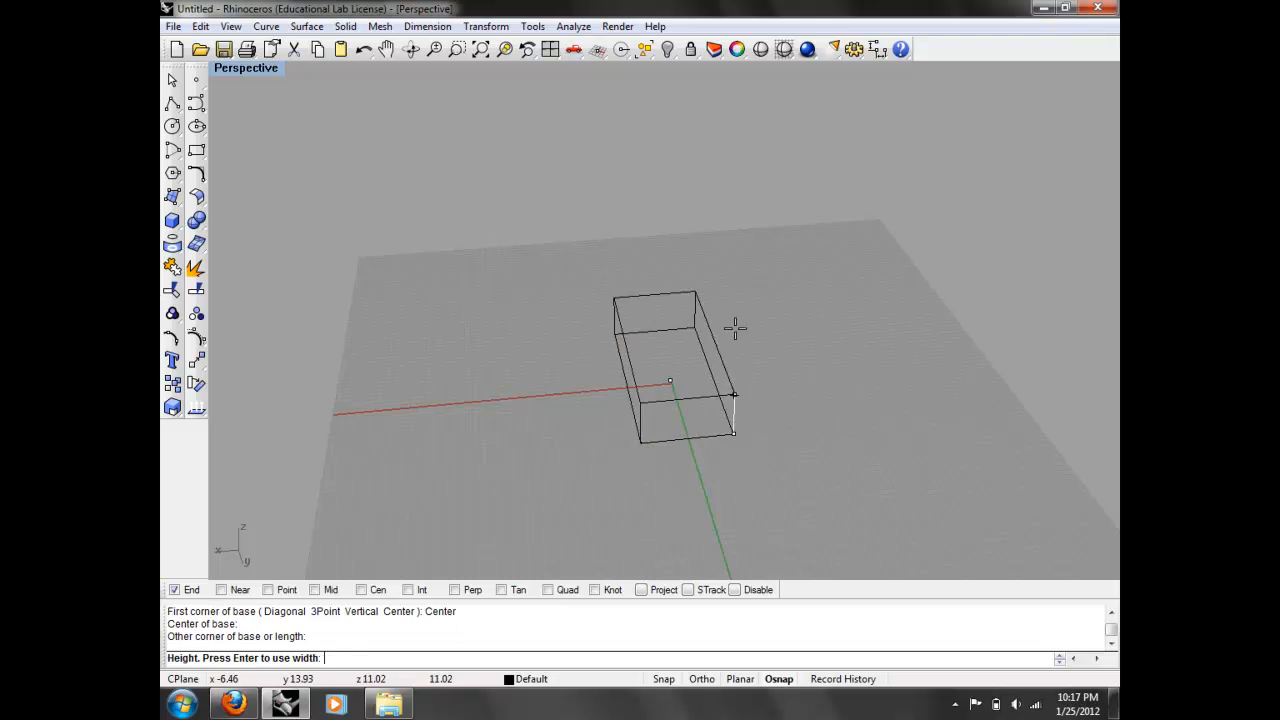
pyautogui.click(736, 313)
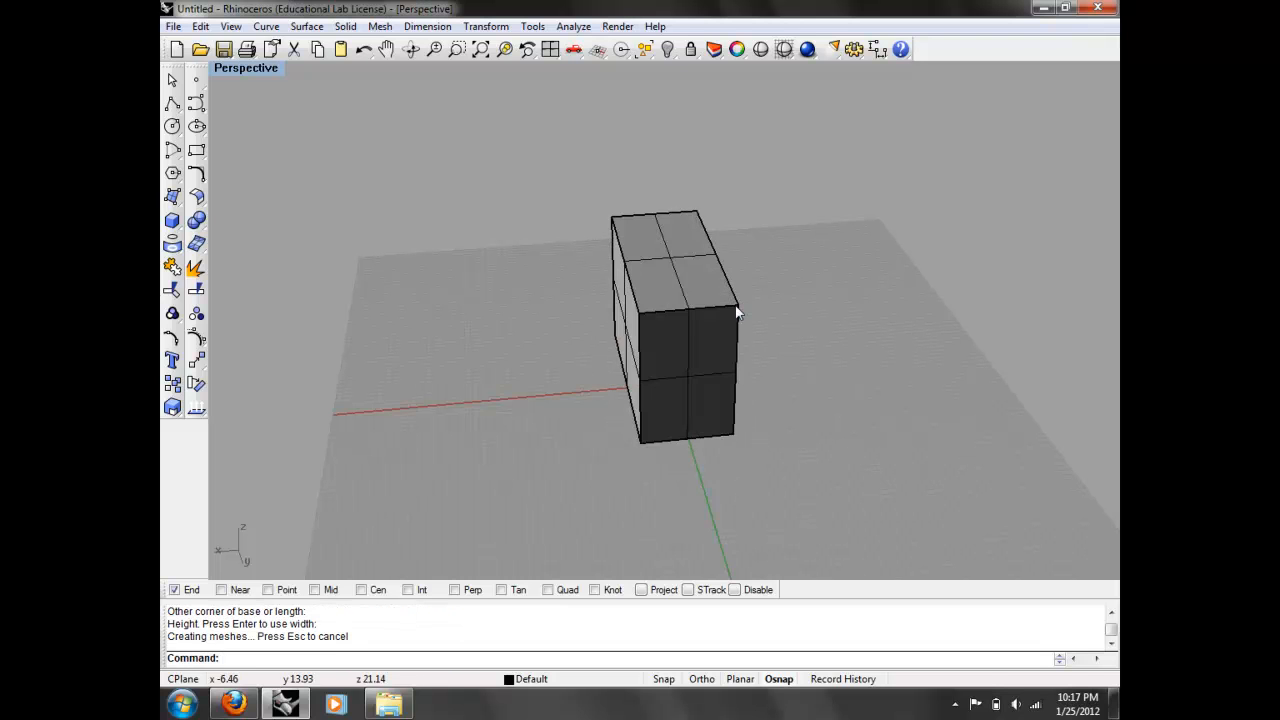
# - Delete the box drawn around the origin
pyautogui.click(736, 313)
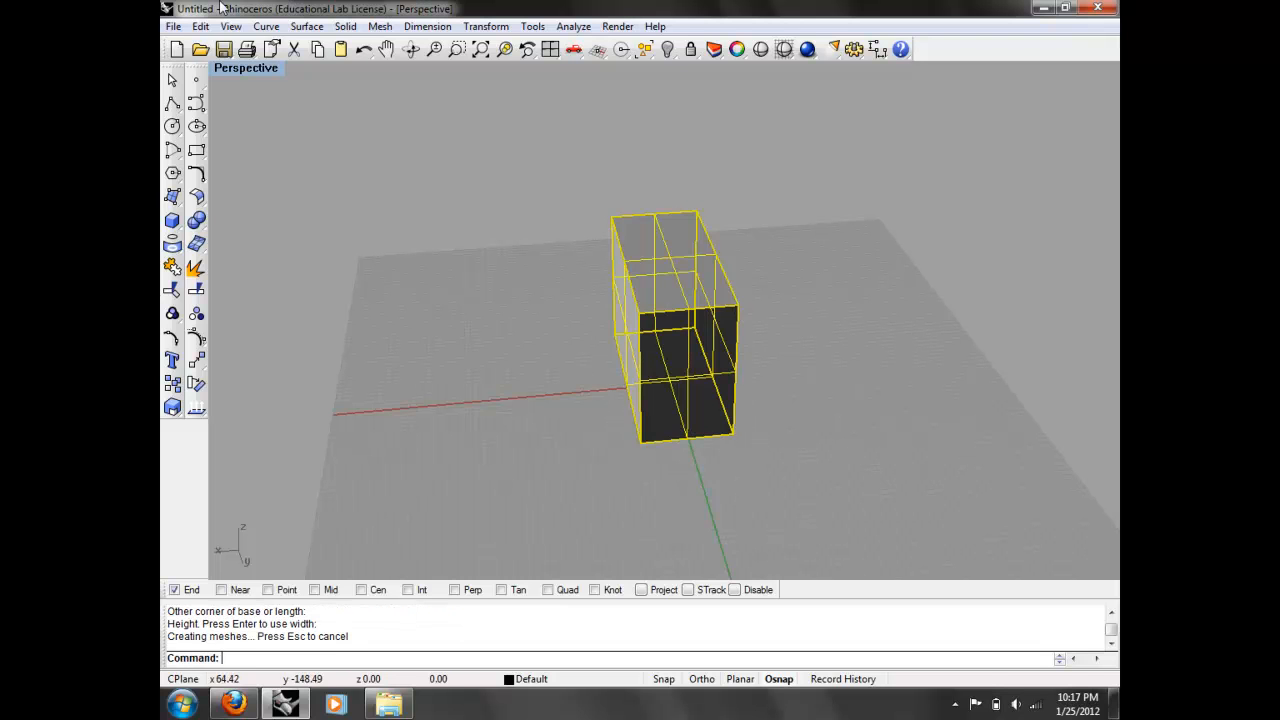
pyautogui.click(200, 26)
pyautogui.click(266, 184)
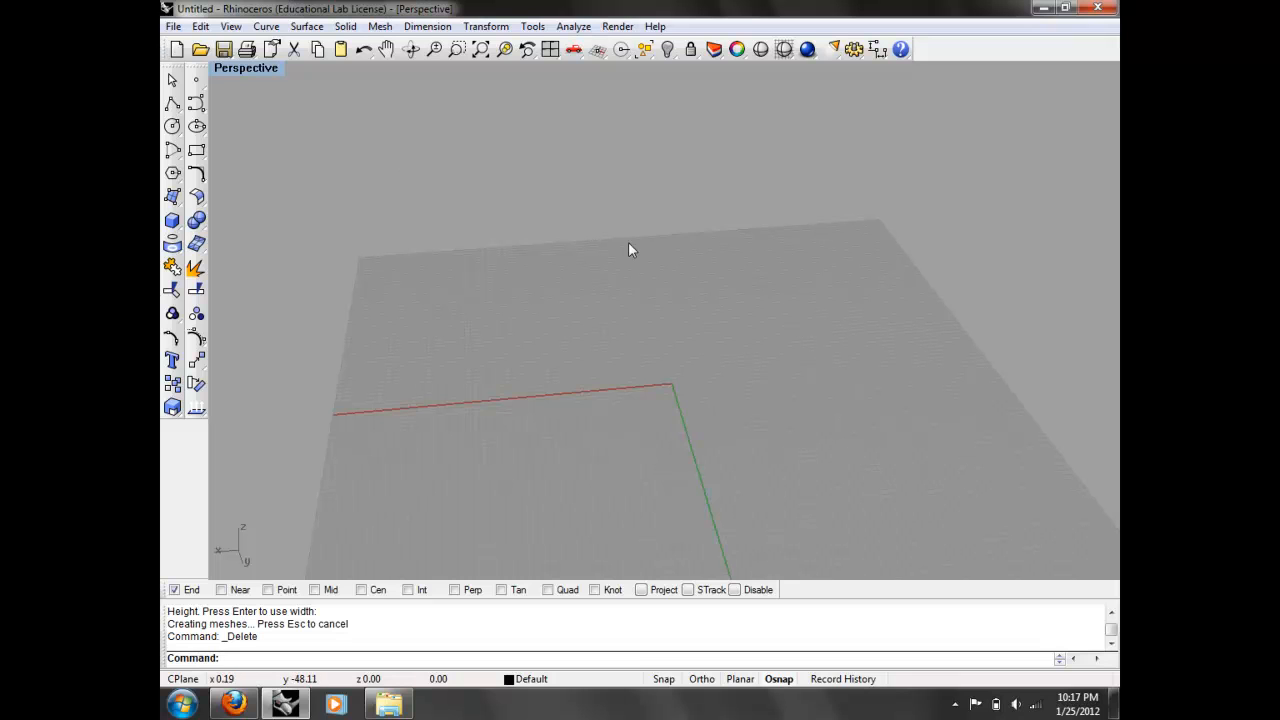
# - Show the Perspective viewport's properties and the layer list, closing and reopening the layer list once
pyautogui.moveTo(625, 298); pyautogui.dragTo(625, 275, button='right')
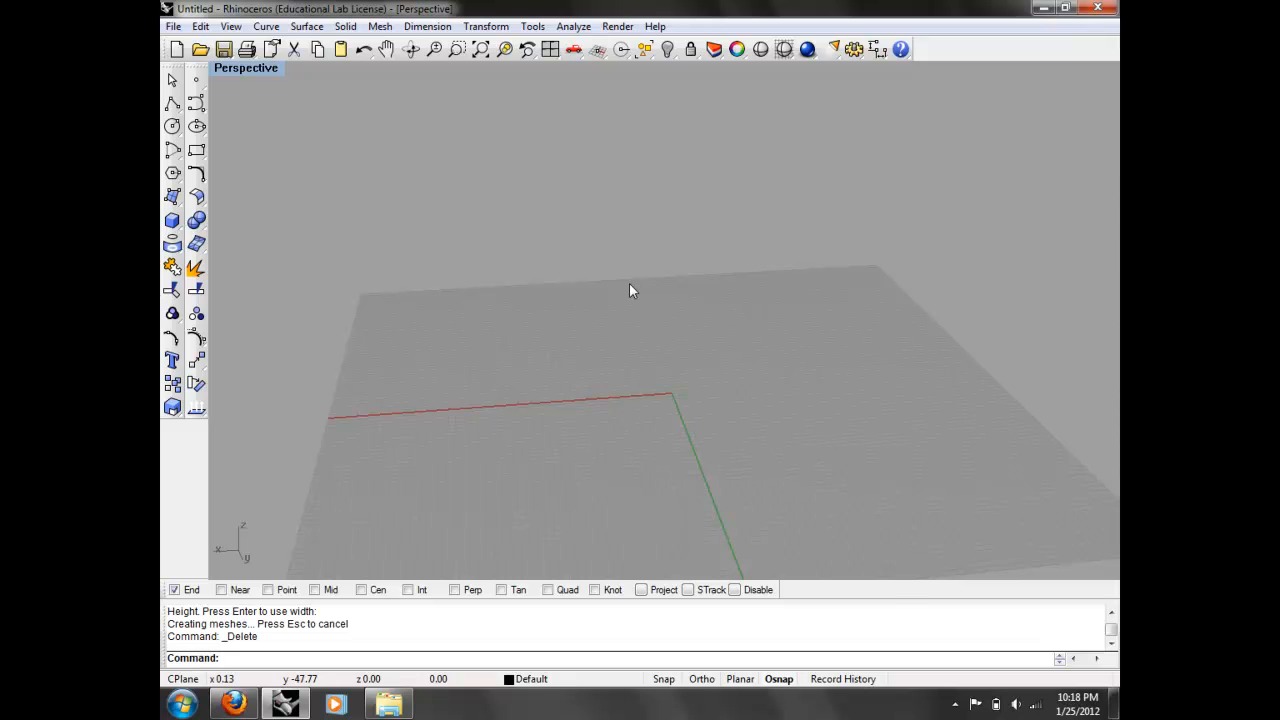
pyautogui.press('F3')
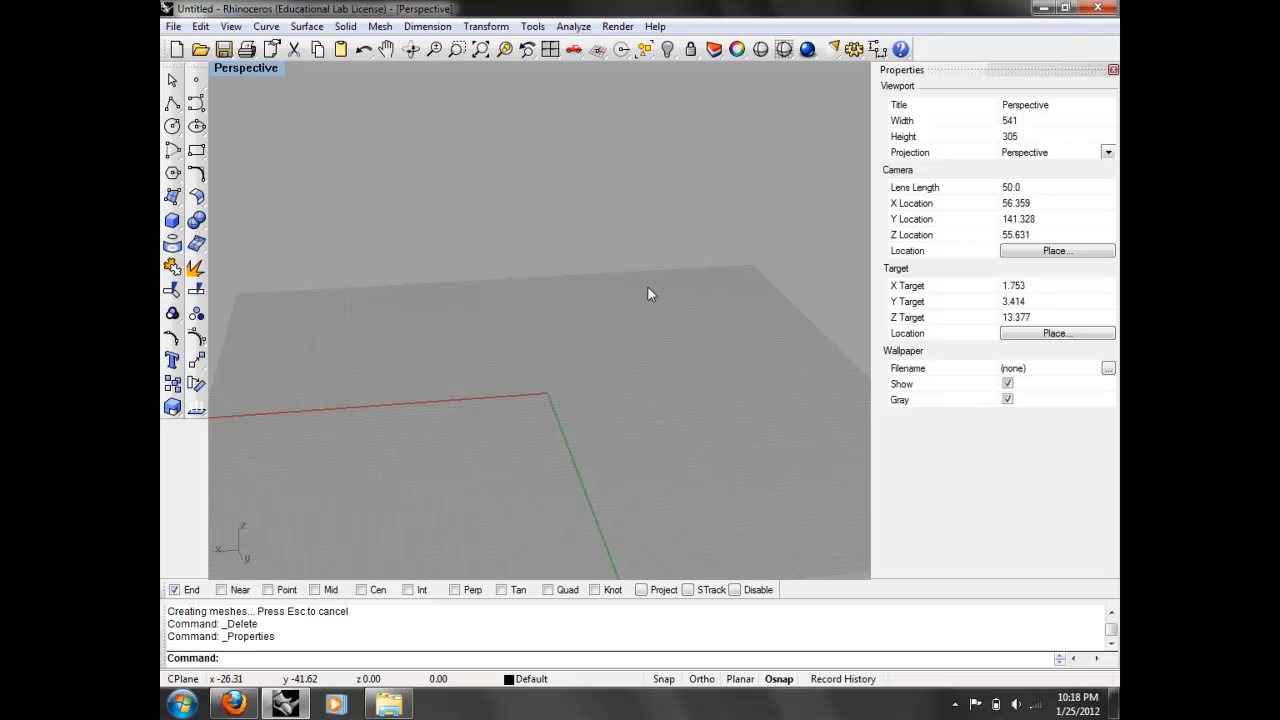
pyautogui.write('Layer')
pyautogui.press('Return')
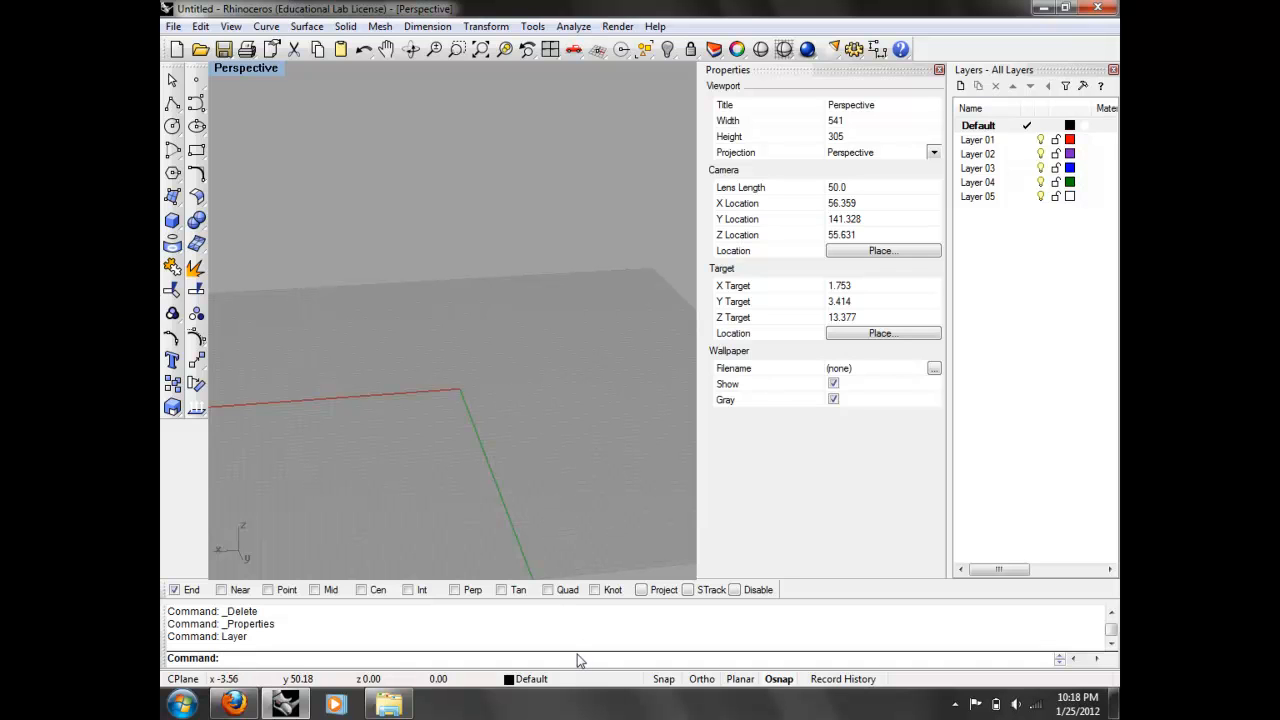
pyautogui.click(1113, 69)
pyautogui.rightClick(600, 679)
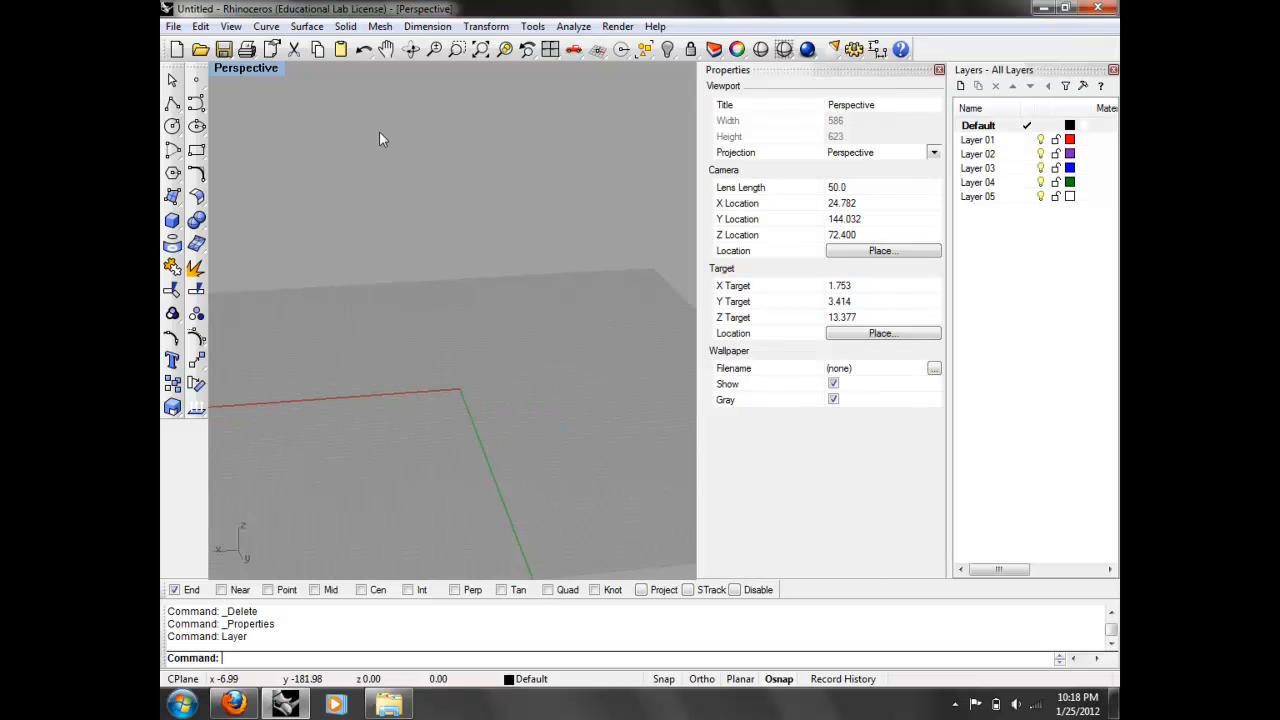
# - Open the recent file Module_3_model.3dm in place of the untitled model
pyautogui.click(173, 26)
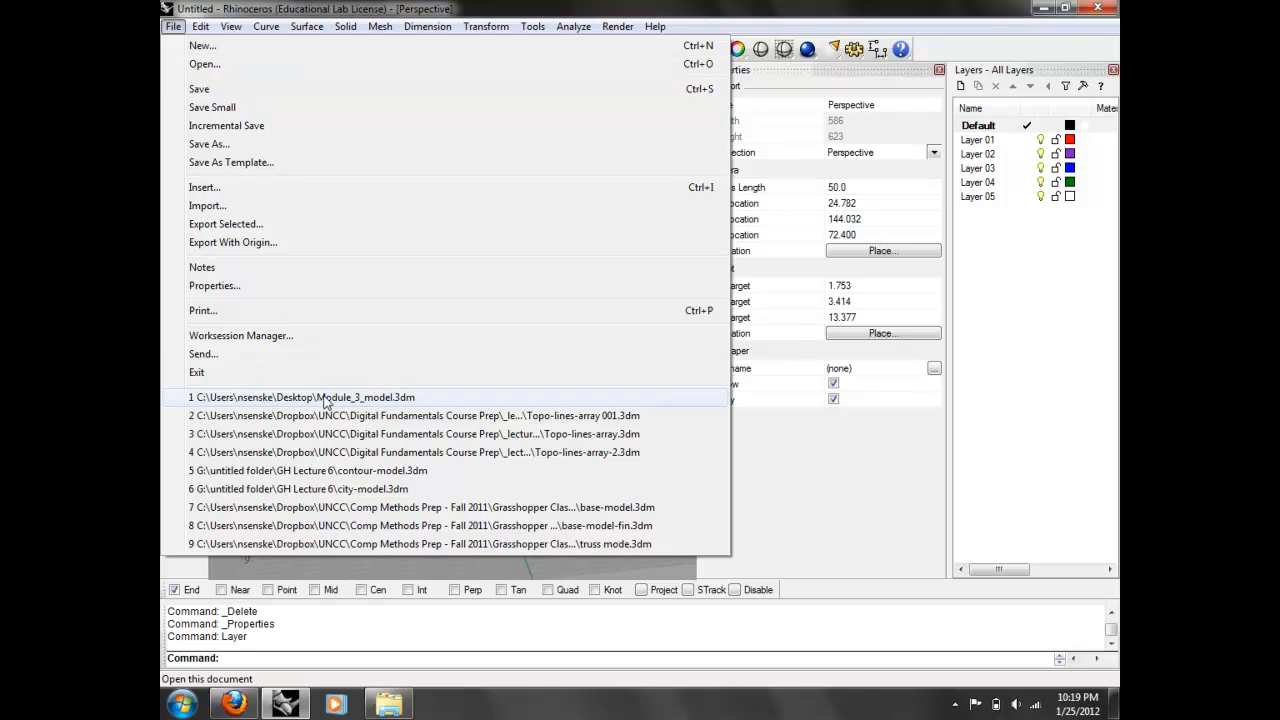
pyautogui.click(383, 399)
pyautogui.click(652, 388)
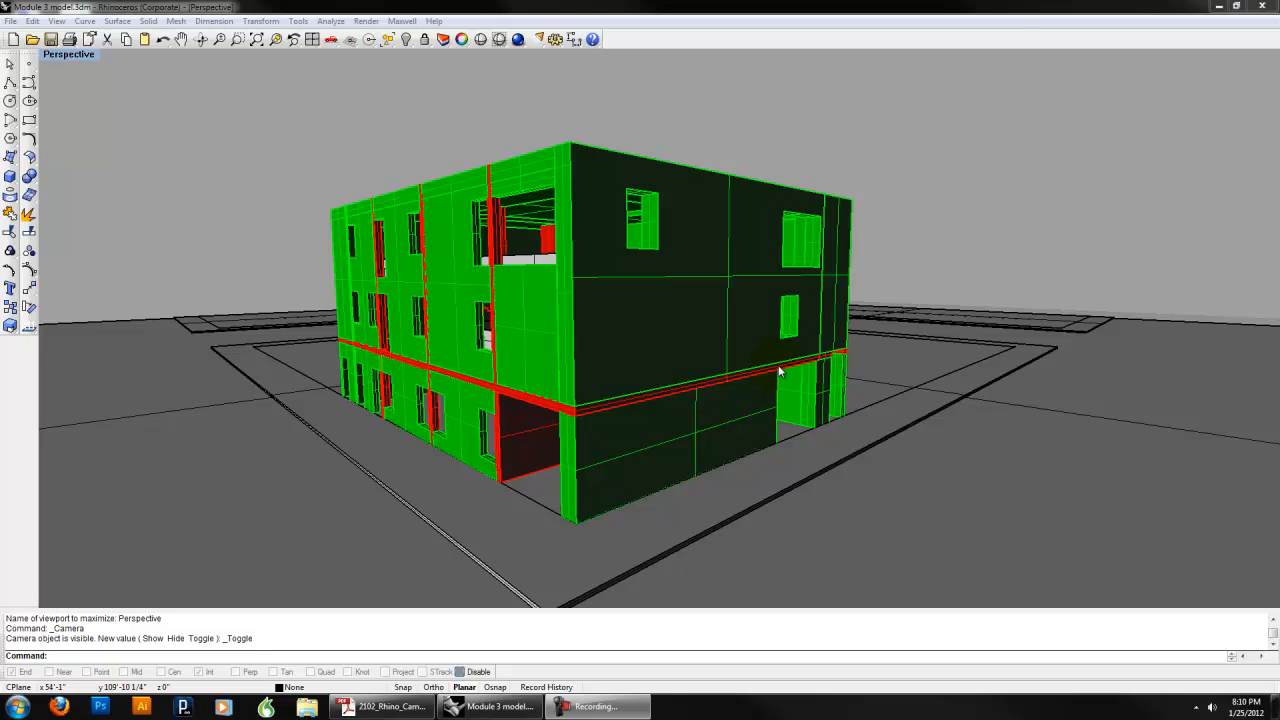
# - Display the building model's layer list and switch the parent Model layer off and on again
pyautogui.moveTo(851, 367)
pyautogui.mouseDown(button='right')
pyautogui.moveTo(800, 340)
pyautogui.moveTo(657, 349)
pyautogui.moveTo(663, 403)
pyautogui.moveTo(830, 374)
pyautogui.moveTo(835, 361)
pyautogui.mouseUp(button='right')
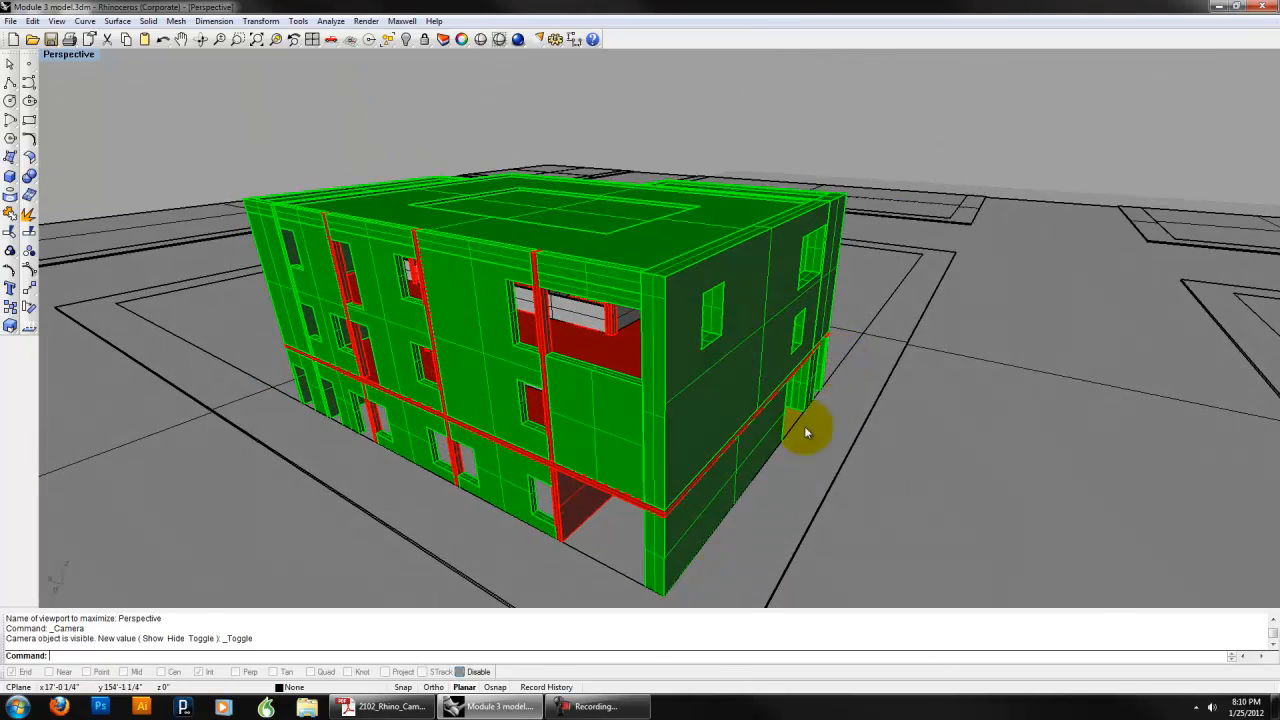
pyautogui.rightClick(332, 689)
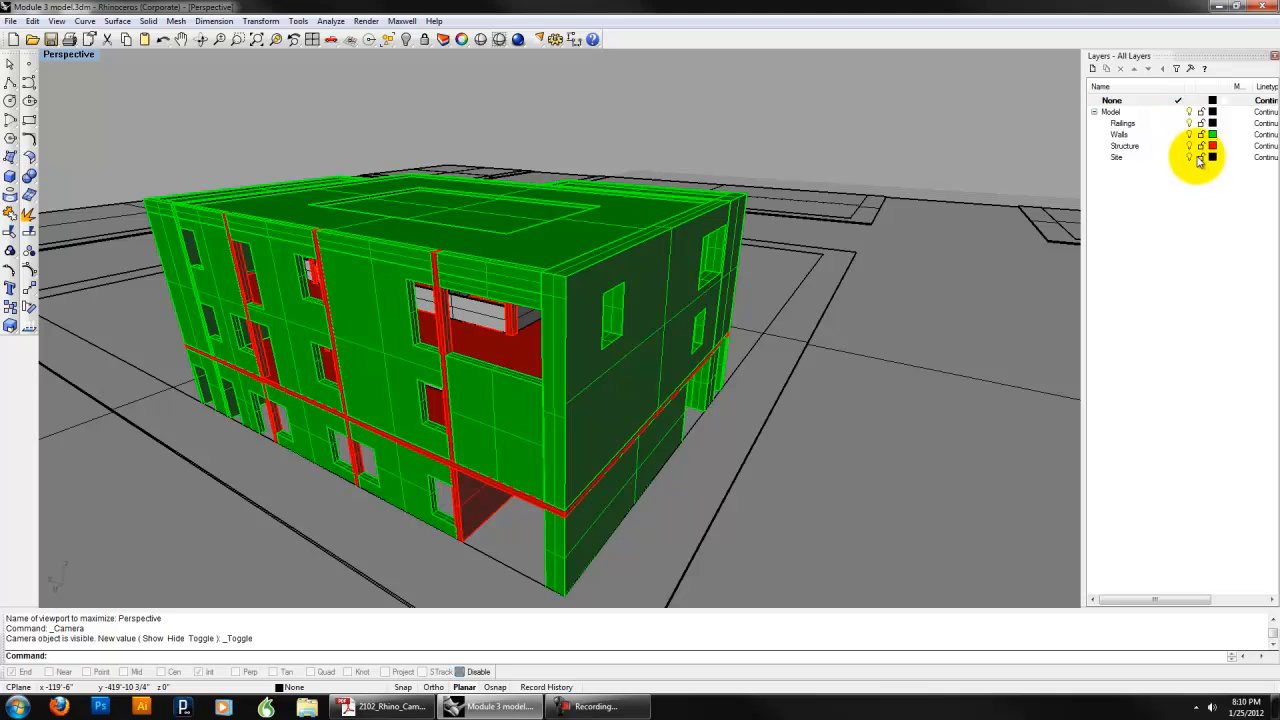
pyautogui.click(1191, 112)
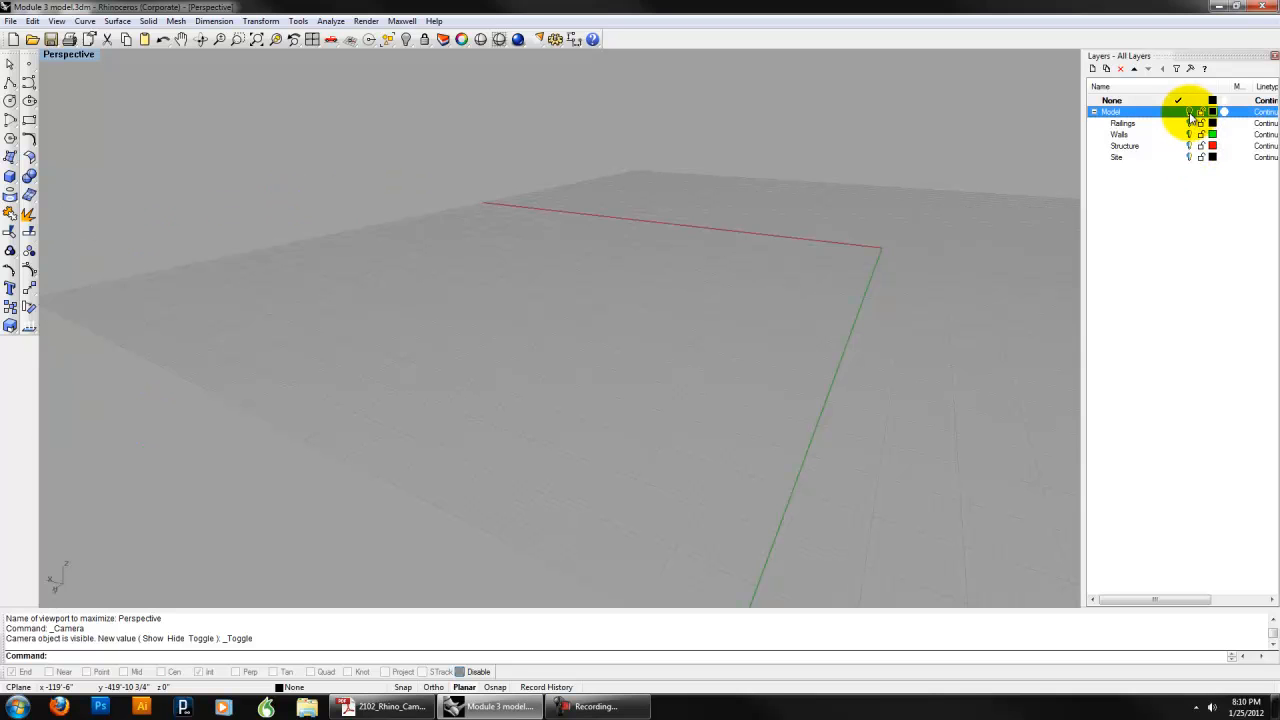
pyautogui.click(1190, 112)
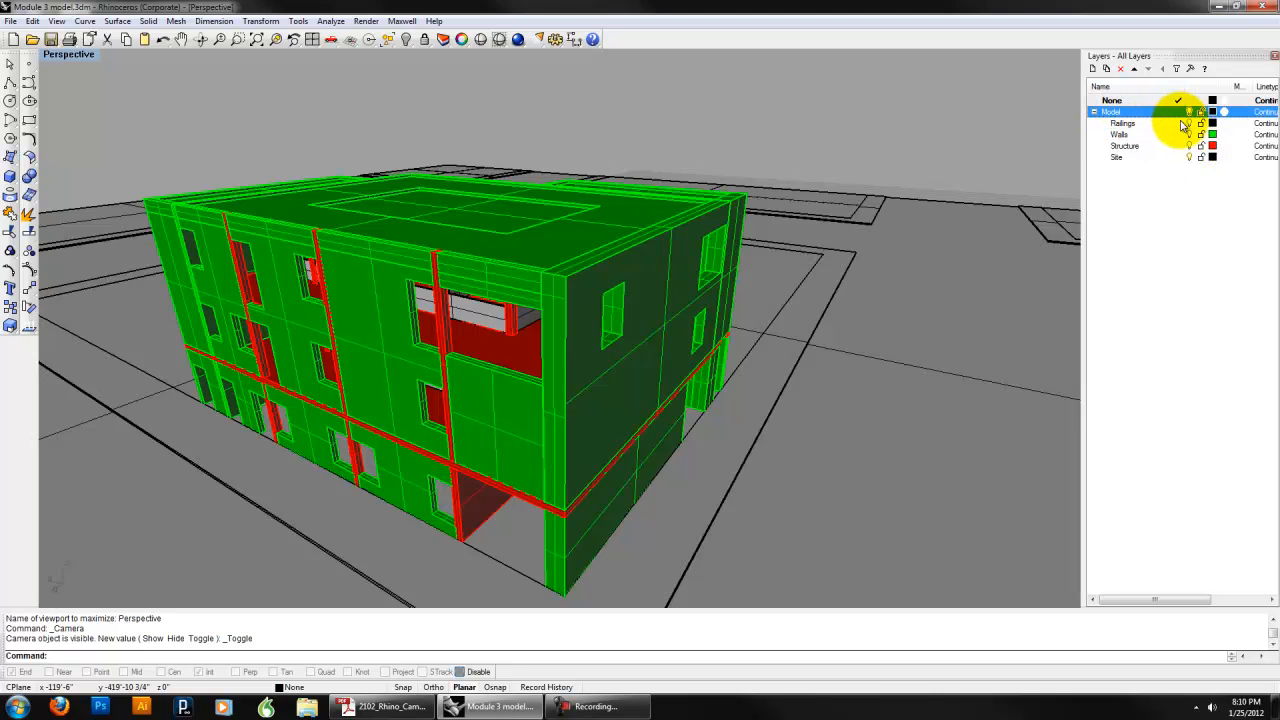
# - Hide the Walls, Railings and Structure layers one after another, leaving the Site layer on, and inspect the model from several angles
pyautogui.click(1189, 134)
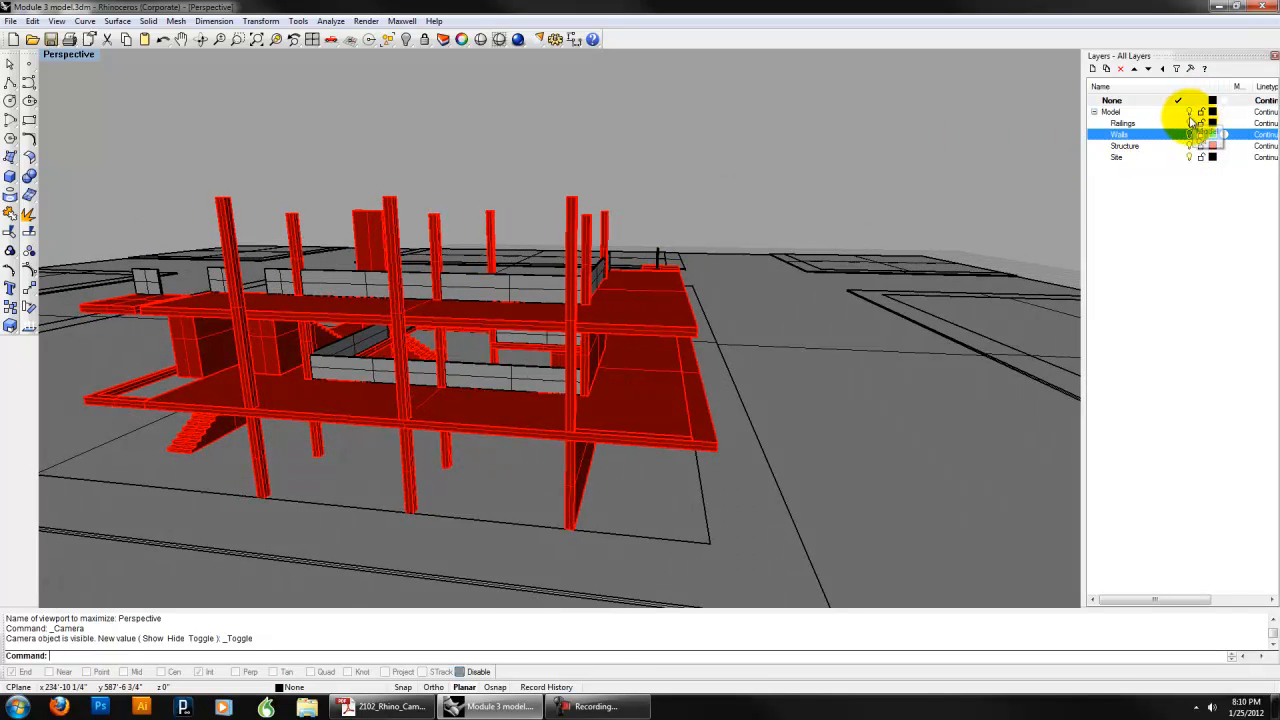
pyautogui.click(1189, 123)
pyautogui.moveTo(390, 245); pyautogui.dragTo(580, 242, button='right')
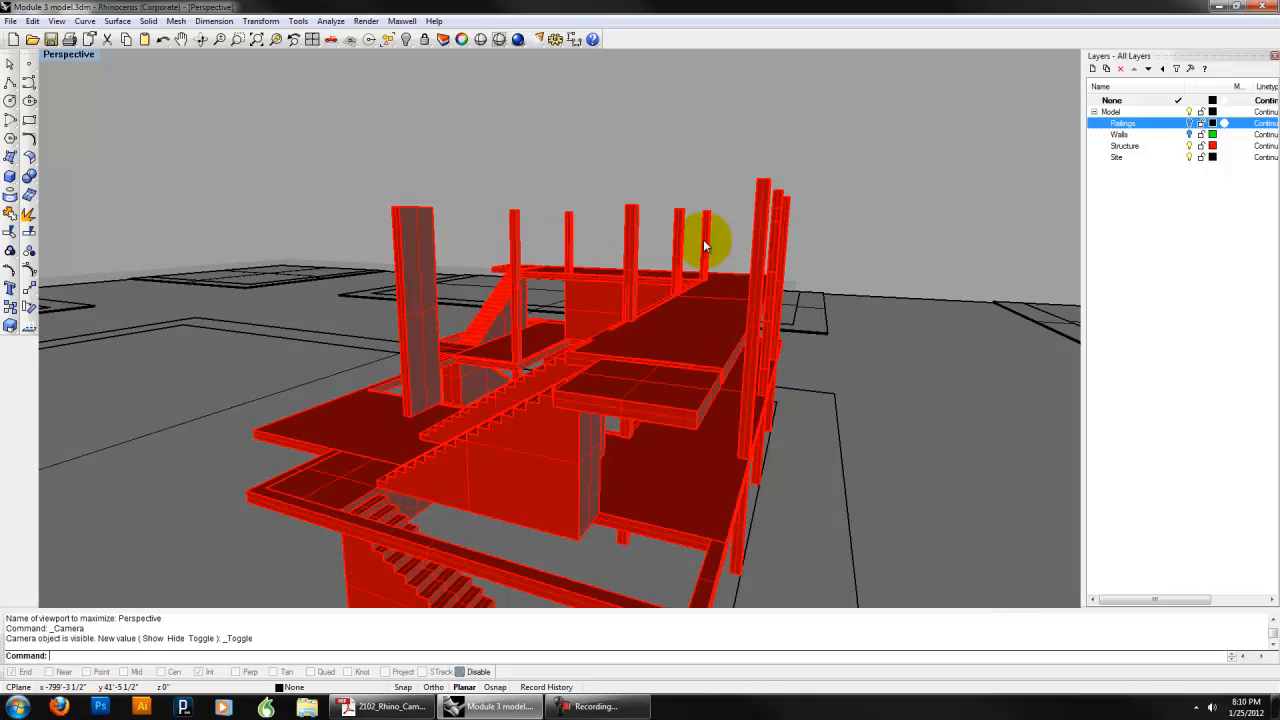
pyautogui.click(1189, 146)
pyautogui.moveTo(756, 258); pyautogui.dragTo(366, 251, button='right')
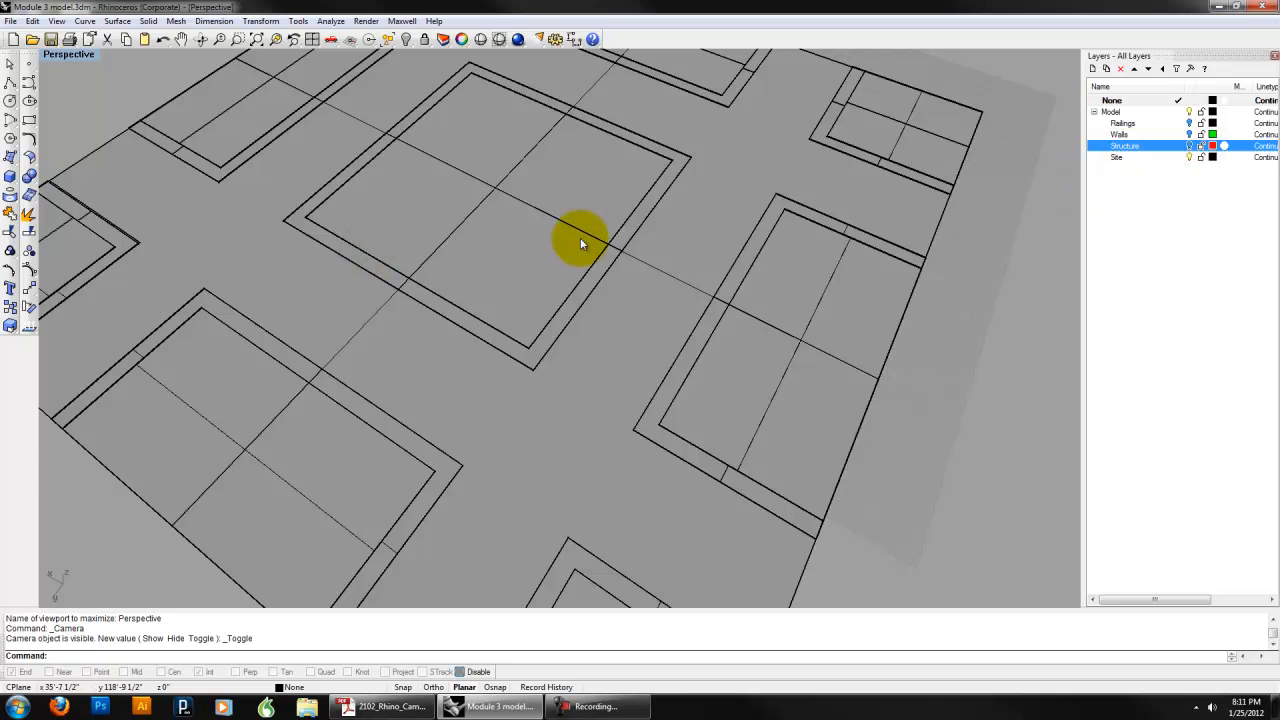
pyautogui.moveTo(603, 201); pyautogui.dragTo(675, 185, button='right')
# - Turn the Structure, Walls and Railings layers back on and view the complete building up close
pyautogui.click(1189, 146)
pyautogui.click(1189, 135)
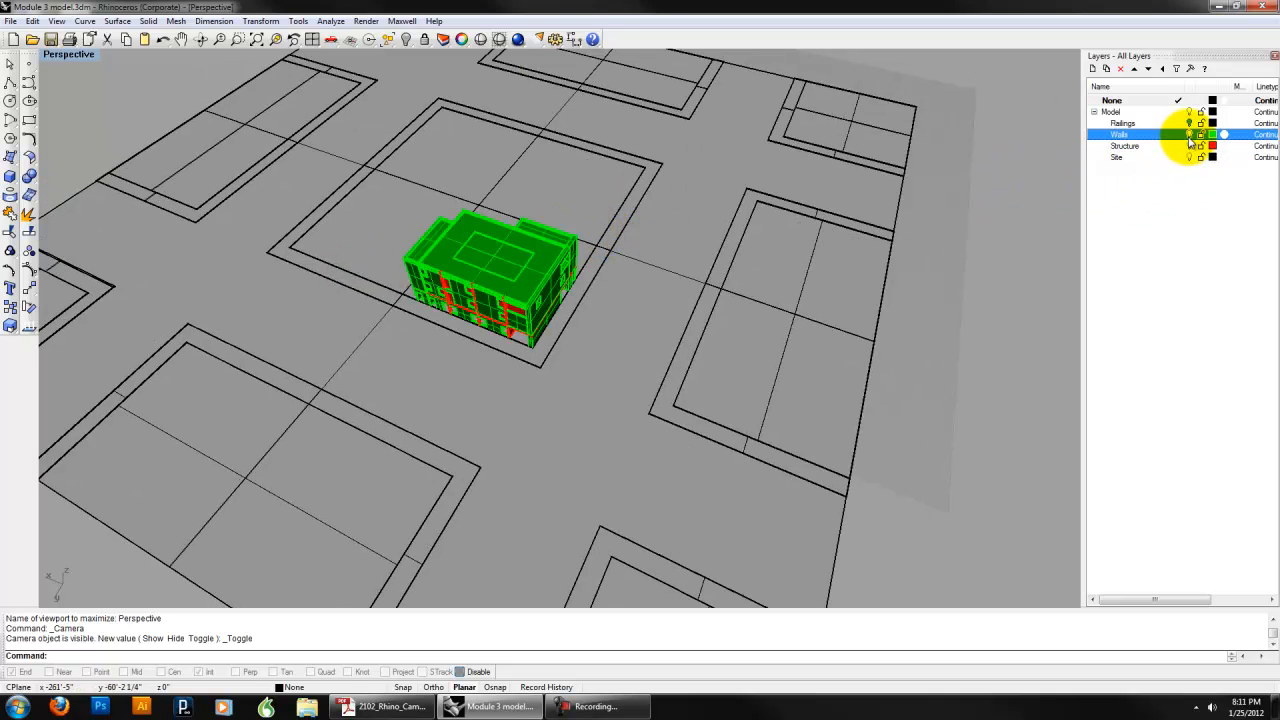
pyautogui.click(1189, 124)
pyautogui.moveTo(584, 295); pyautogui.dragTo(485, 257, button='right')
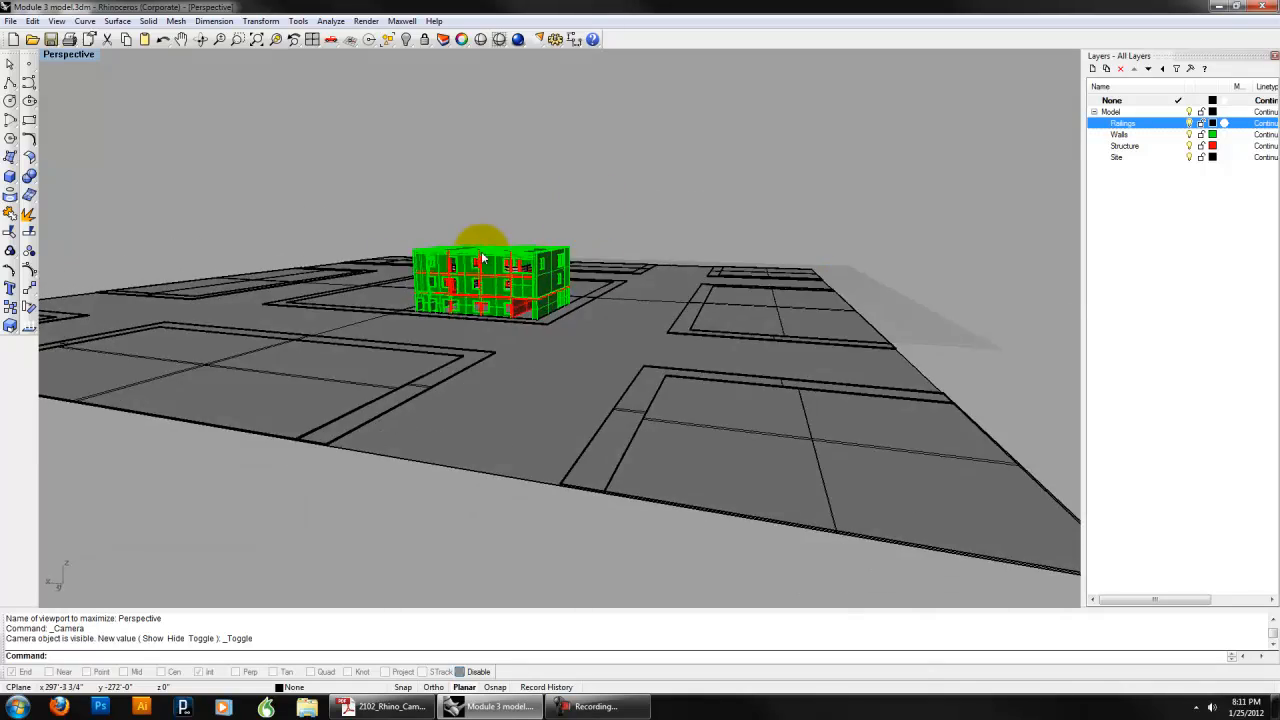
pyautogui.scroll(8, 484, 259)
pyautogui.scroll(-6, 614, 302)
pyautogui.moveTo(614, 302)
pyautogui.mouseDown(button='right')
pyautogui.moveTo(517, 280)
pyautogui.moveTo(608, 286)
pyautogui.mouseUp(button='right')
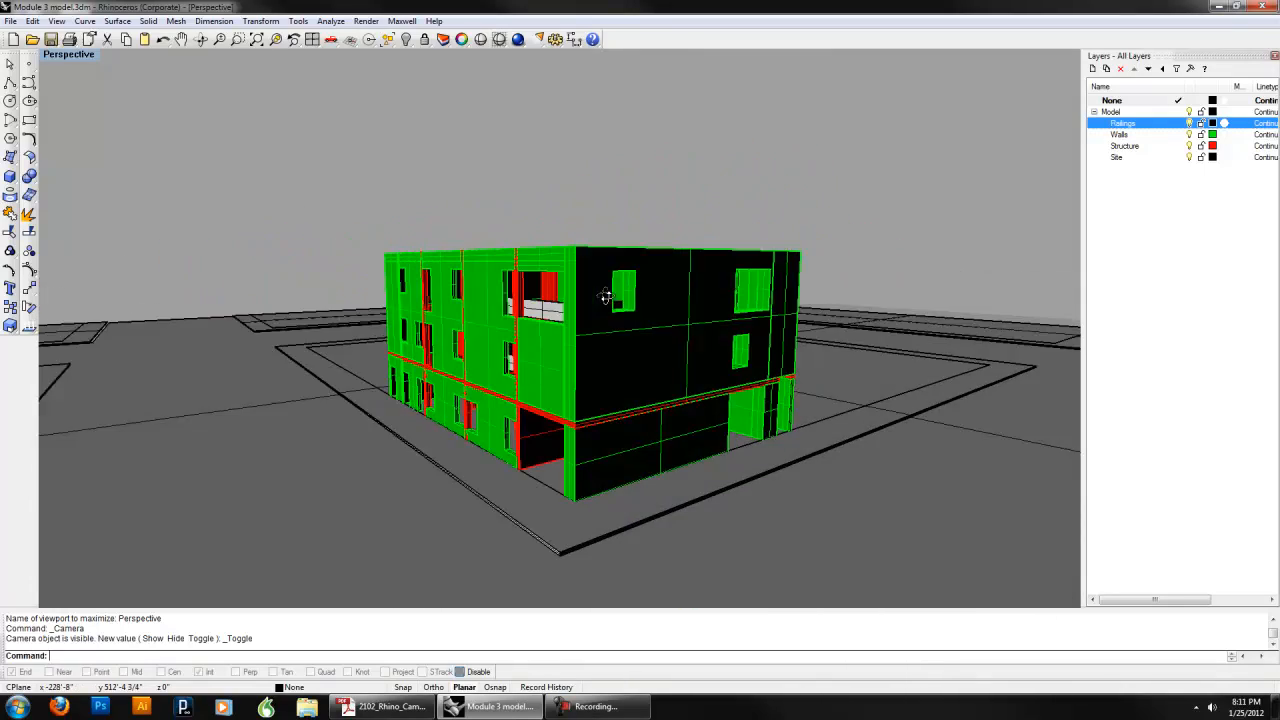
# - Switch the Perspective viewport to wireframe display and look closely into the building from above
pyautogui.click(80, 55)
pyautogui.click(98, 88)
pyautogui.moveTo(538, 280); pyautogui.dragTo(605, 360, button='right')
pyautogui.scroll(8, 605, 360)
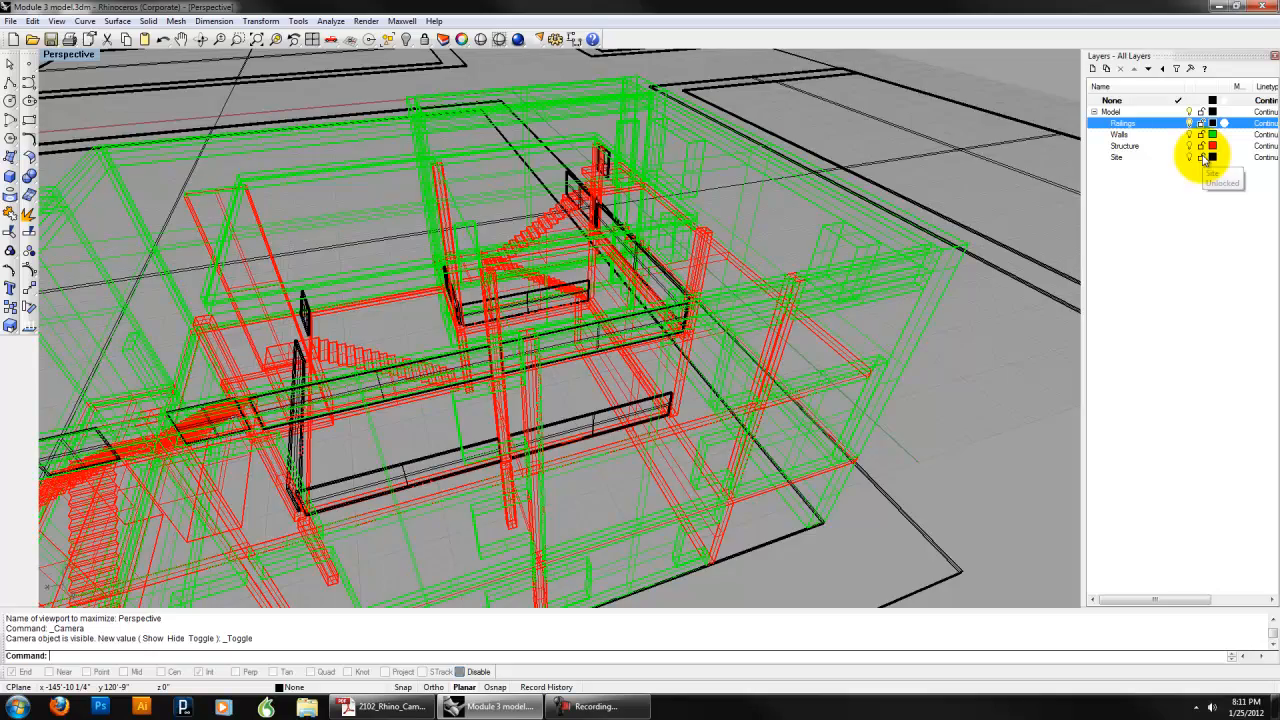
# - Switch the Perspective viewport to rendered display and view the building's exterior from near ground level
pyautogui.moveTo(719, 266); pyautogui.dragTo(790, 220, button='right')
pyautogui.scroll(-5, 585, 240)
pyautogui.click(72, 55)
pyautogui.click(100, 118)
pyautogui.moveTo(549, 277); pyautogui.dragTo(586, 257, button='right')
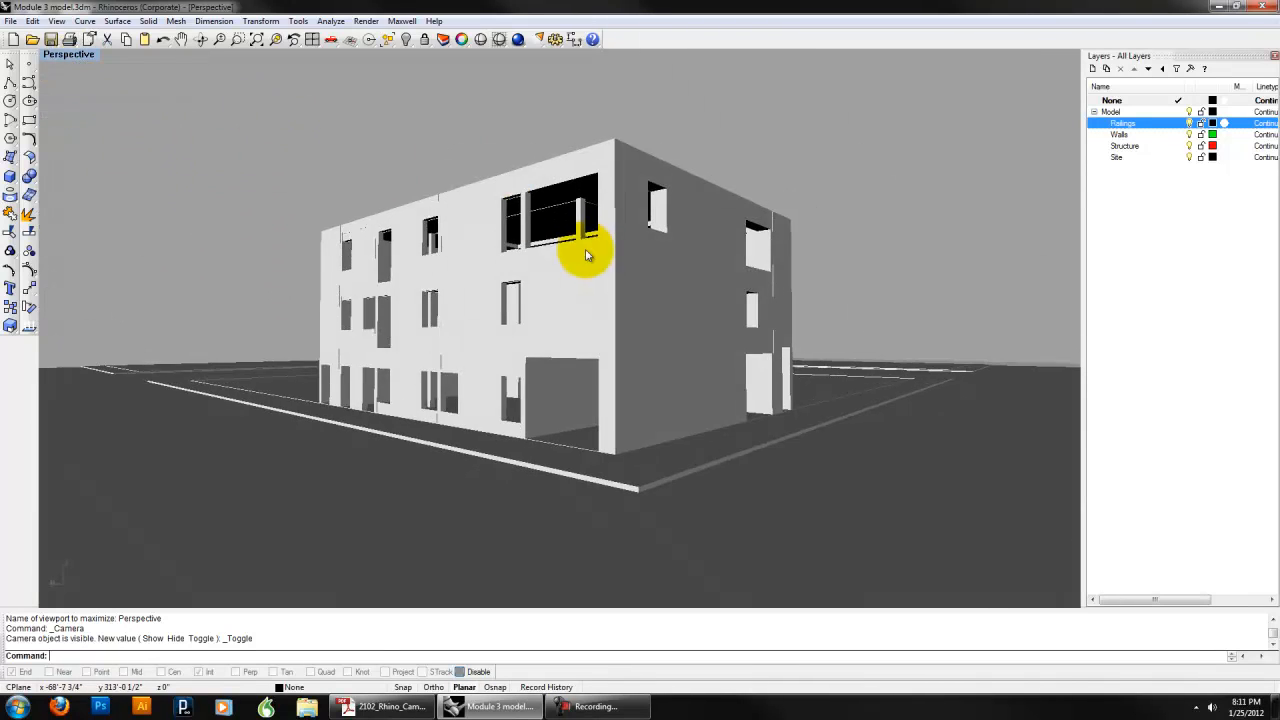
# - Return the Perspective viewport to wireframe display and view the whole building from above
pyautogui.rightClick(89, 54)
pyautogui.click(105, 89)
pyautogui.moveTo(514, 180); pyautogui.dragTo(671, 245, button='right')
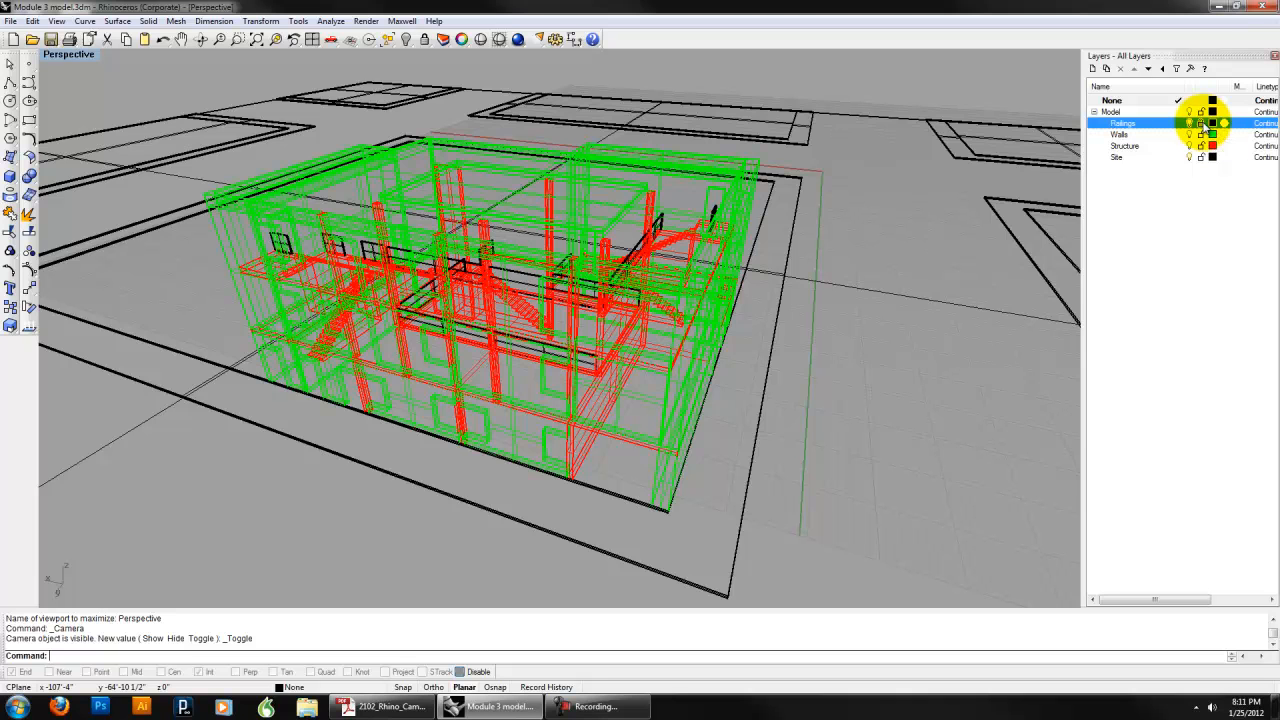
# - Lock the Railings and Walls layers and switch the Perspective viewport to shaded display
pyautogui.click(1201, 122)
pyautogui.click(1196, 134)
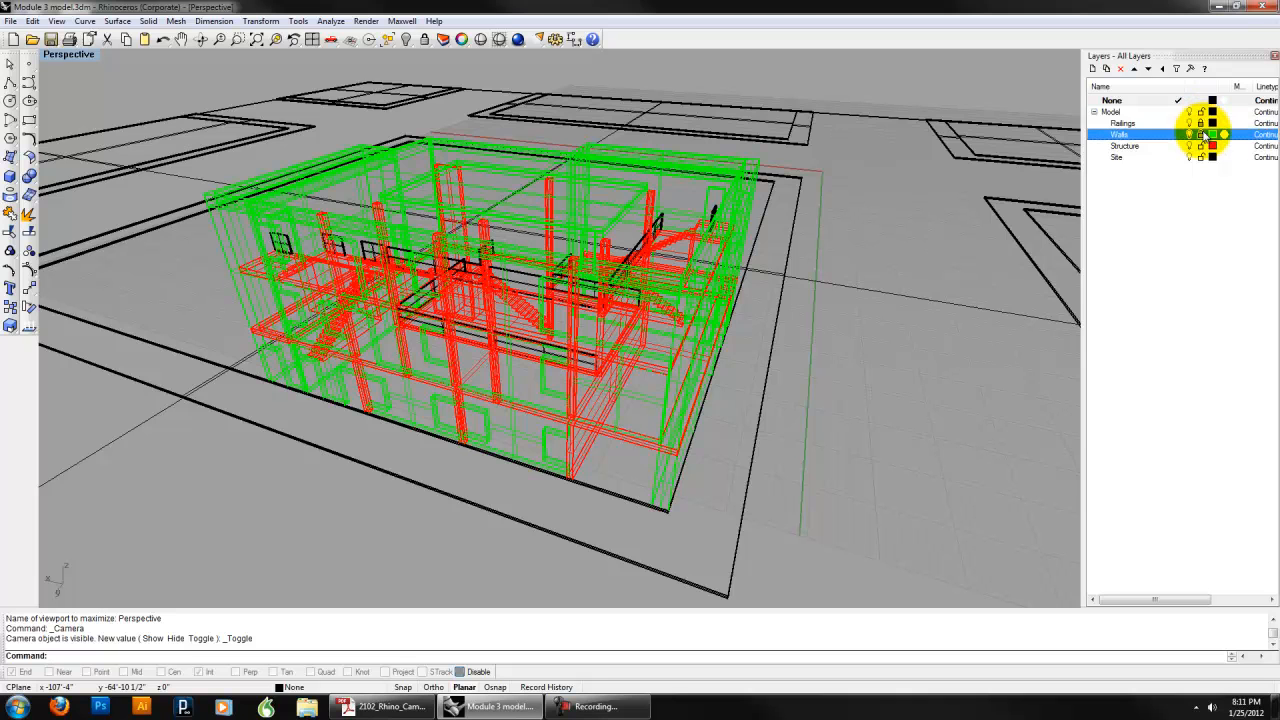
pyautogui.click(68, 55)
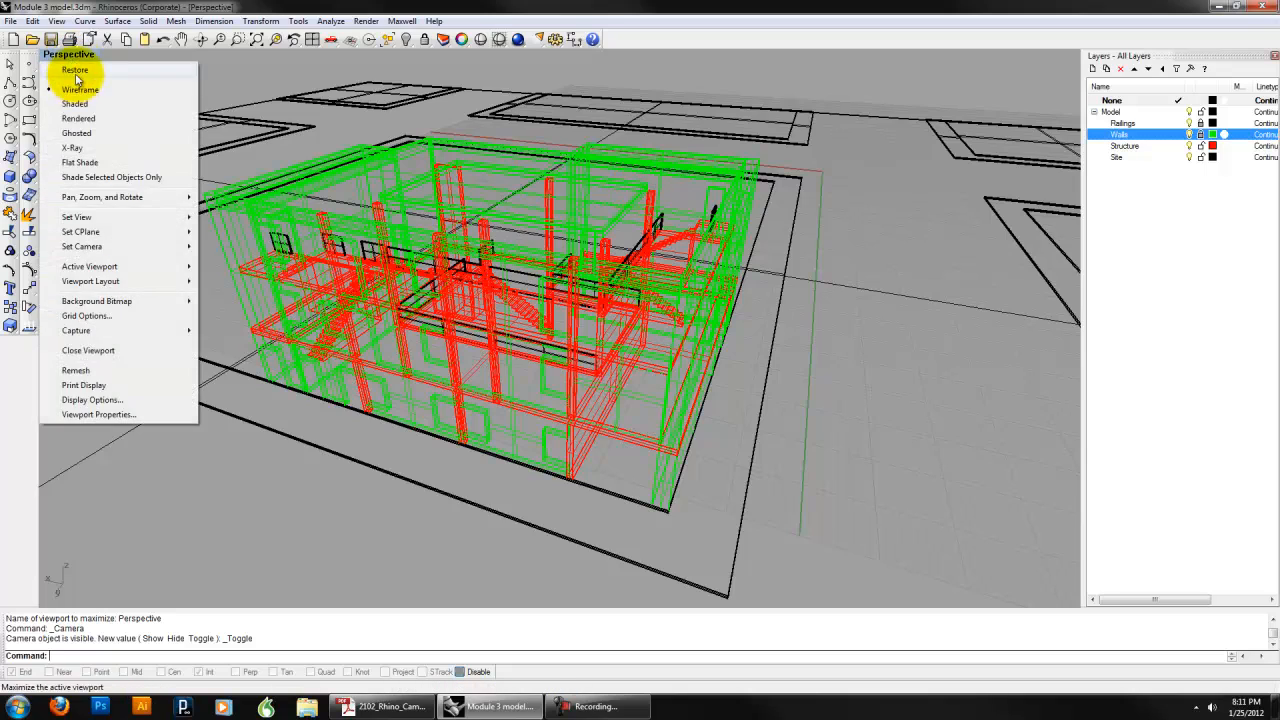
pyautogui.click(78, 95)
pyautogui.moveTo(673, 200)
pyautogui.mouseDown(button='right')
pyautogui.moveTo(569, 149)
pyautogui.moveTo(408, 150)
pyautogui.moveTo(586, 152)
pyautogui.moveTo(594, 133)
pyautogui.moveTo(571, 140)
pyautogui.moveTo(629, 163)
pyautogui.moveTo(714, 166)
pyautogui.moveTo(1258, 152)
pyautogui.mouseUp(button='right')
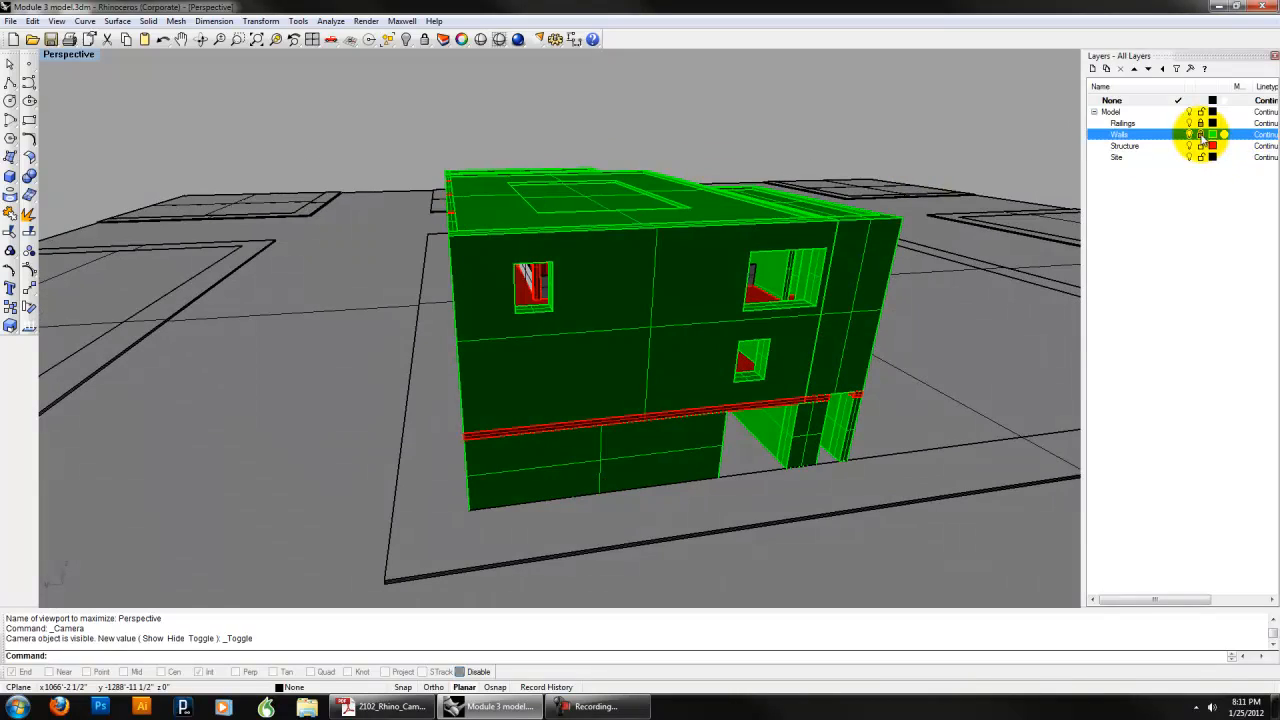
# - Unlock the Railings and Walls layers and try selecting the upper corner walls of the building
pyautogui.click(1202, 123)
pyautogui.moveTo(628, 213); pyautogui.dragTo(707, 232, button='right')
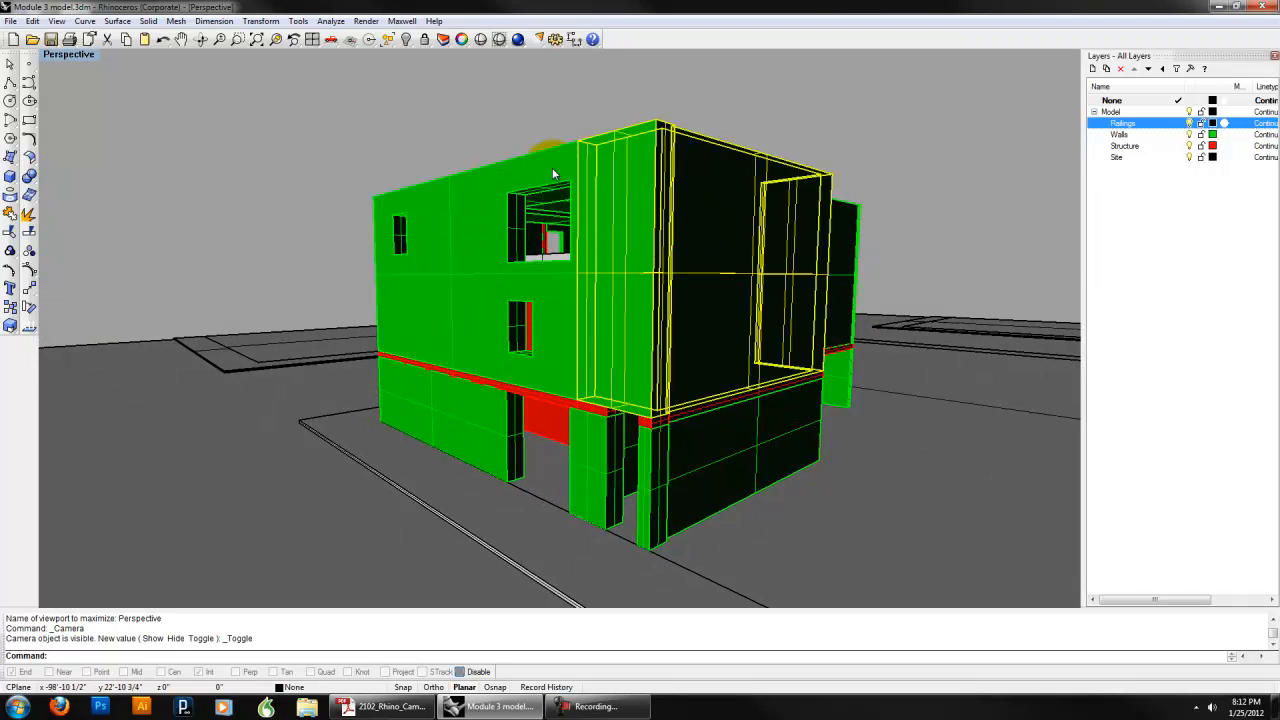
pyautogui.click(571, 138)
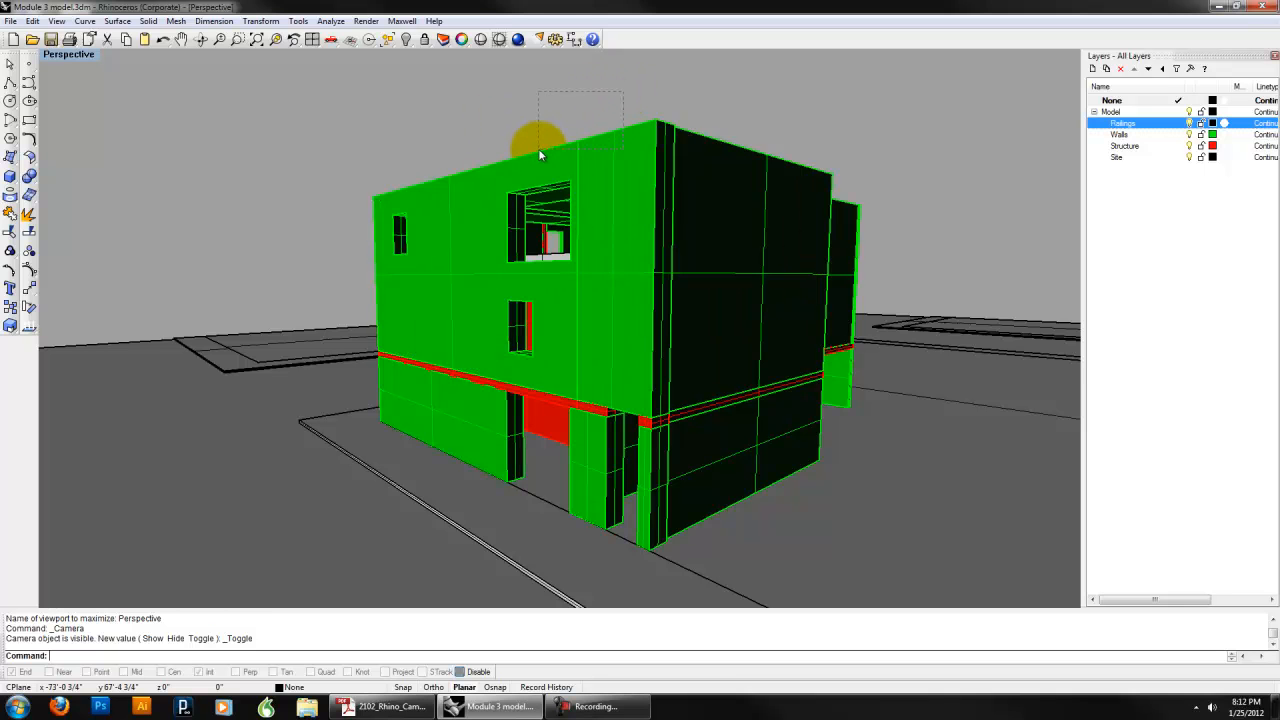
pyautogui.moveTo(539, 152); pyautogui.dragTo(542, 128)
pyautogui.click(543, 128)
# - Select an upper exterior wall together with the roof, the adjoining window wall polysurface and the upper floor slab
pyautogui.moveTo(545, 128); pyautogui.dragTo(700, 230, button='right')
pyautogui.click(693, 256)
pyautogui.keyDown('shift'); pyautogui.click(519, 220); pyautogui.keyUp('shift')
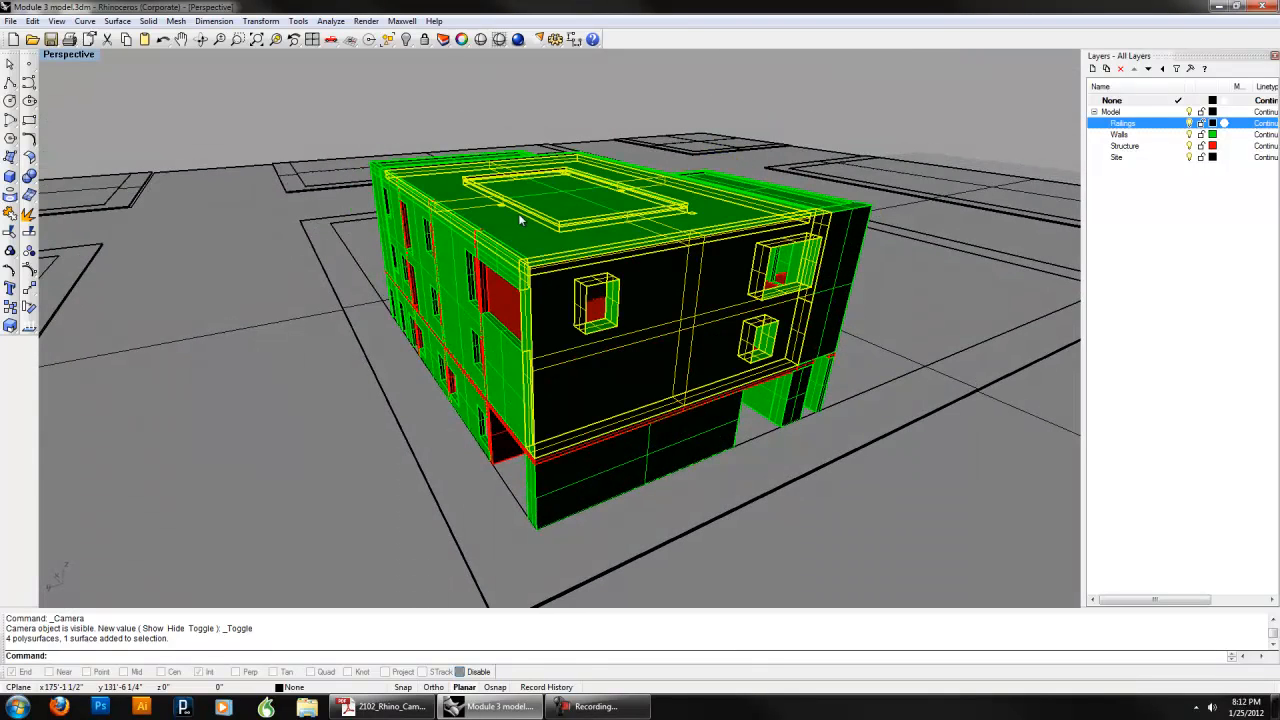
pyautogui.click(489, 256)
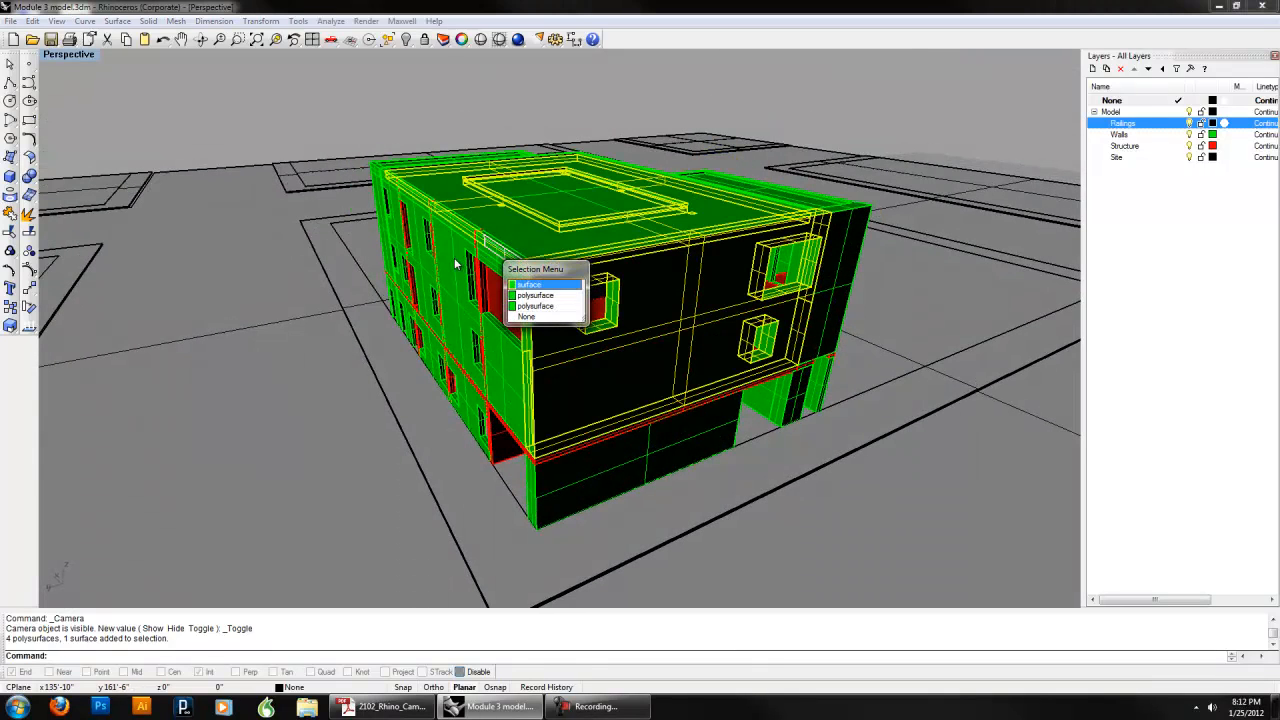
pyautogui.click(519, 296)
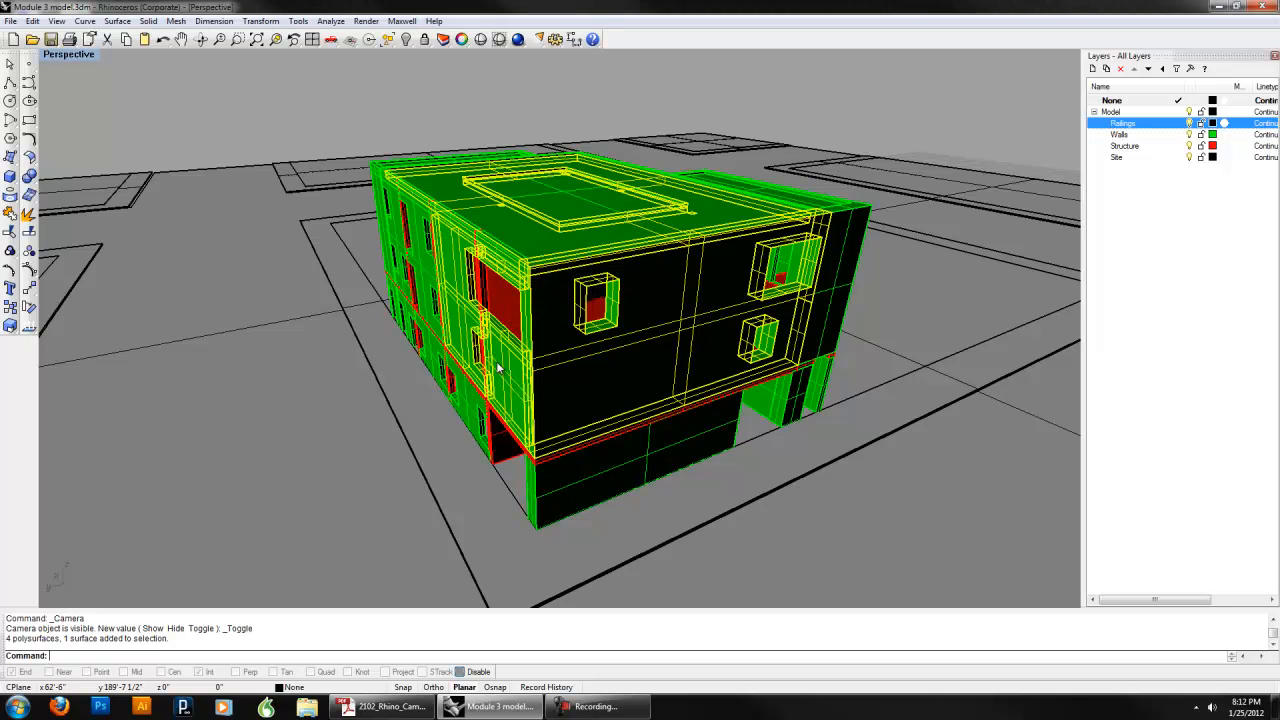
pyautogui.keyDown('shift'); pyautogui.click(506, 318); pyautogui.keyUp('shift')
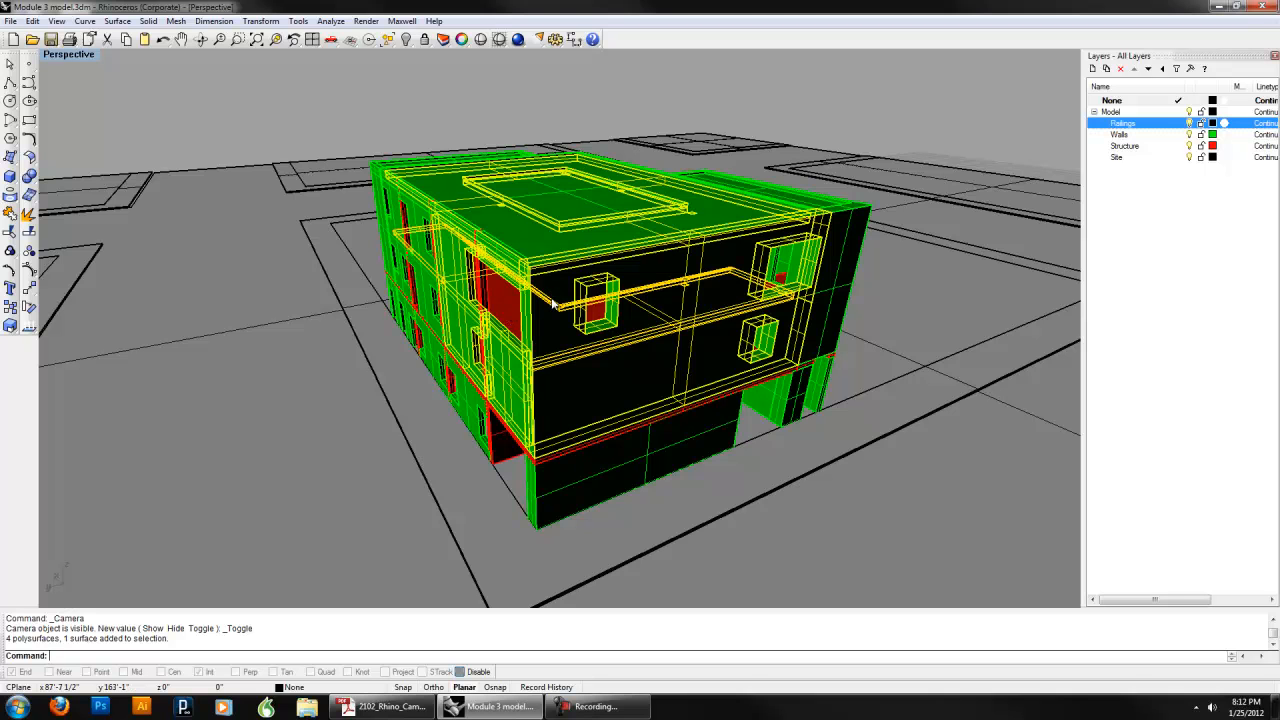
# - Remove the windowed front wall, the roof and the upper floor slab from the selection
pyautogui.keyDown('ctrl'); pyautogui.click(553, 305); pyautogui.keyUp('ctrl')
pyautogui.keyDown('ctrl'); pyautogui.click(560, 232); pyautogui.keyUp('ctrl')
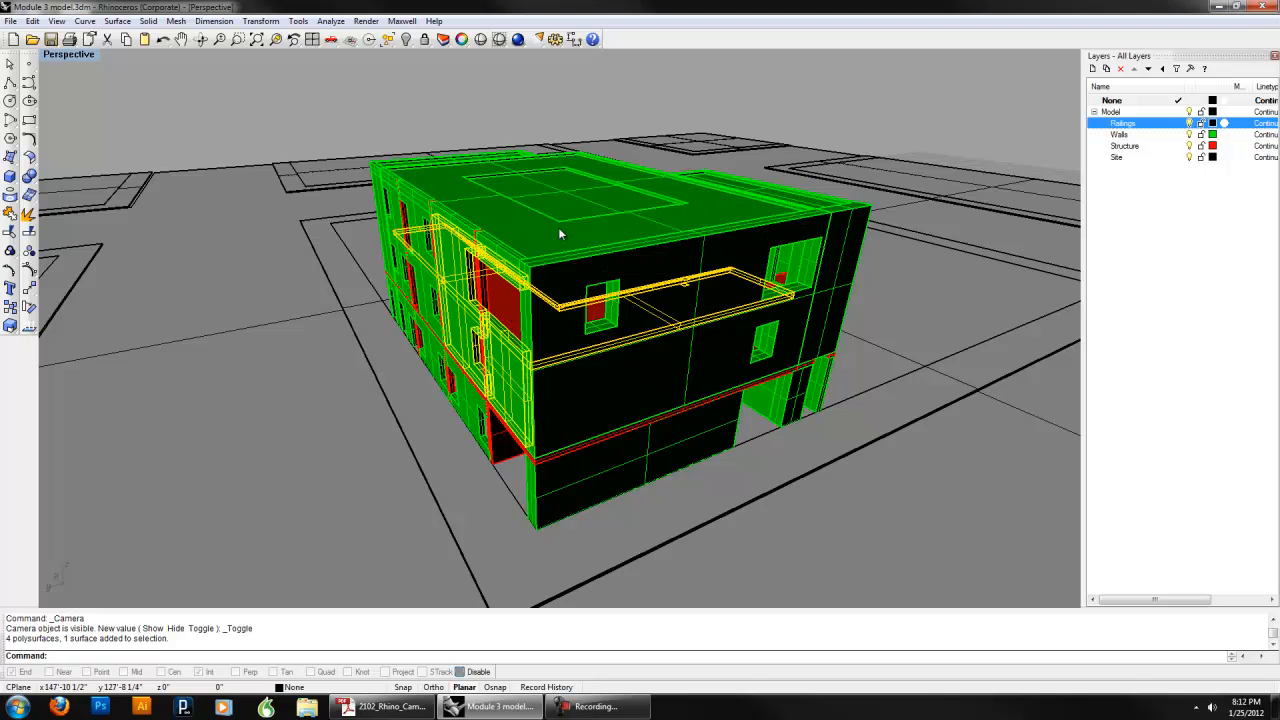
pyautogui.keyDown('ctrl'); pyautogui.click(575, 306); pyautogui.keyUp('ctrl')
# - Hide the two selected upper exterior walls, look into the interior, and show the hidden objects again
pyautogui.moveTo(716, 333); pyautogui.dragTo(784, 343, button='right')
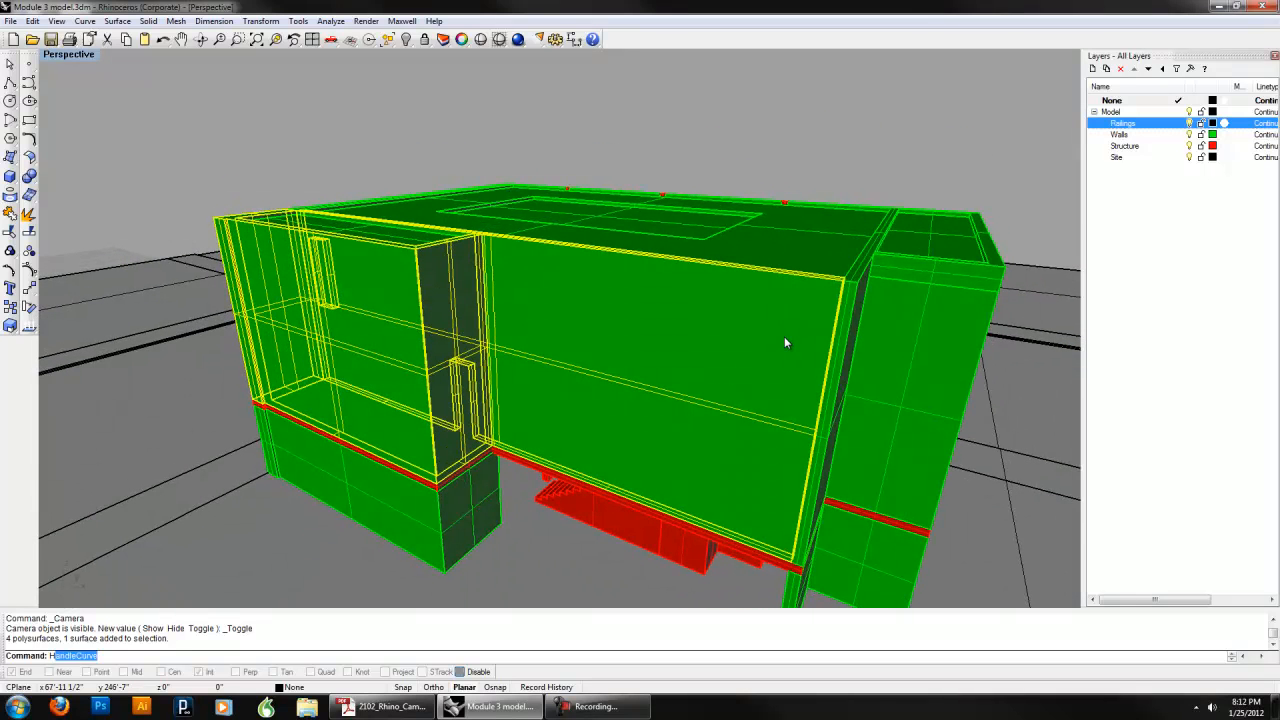
pyautogui.hotkey('ctrl', 'h')
pyautogui.moveTo(784, 336); pyautogui.dragTo(914, 274, button='right')
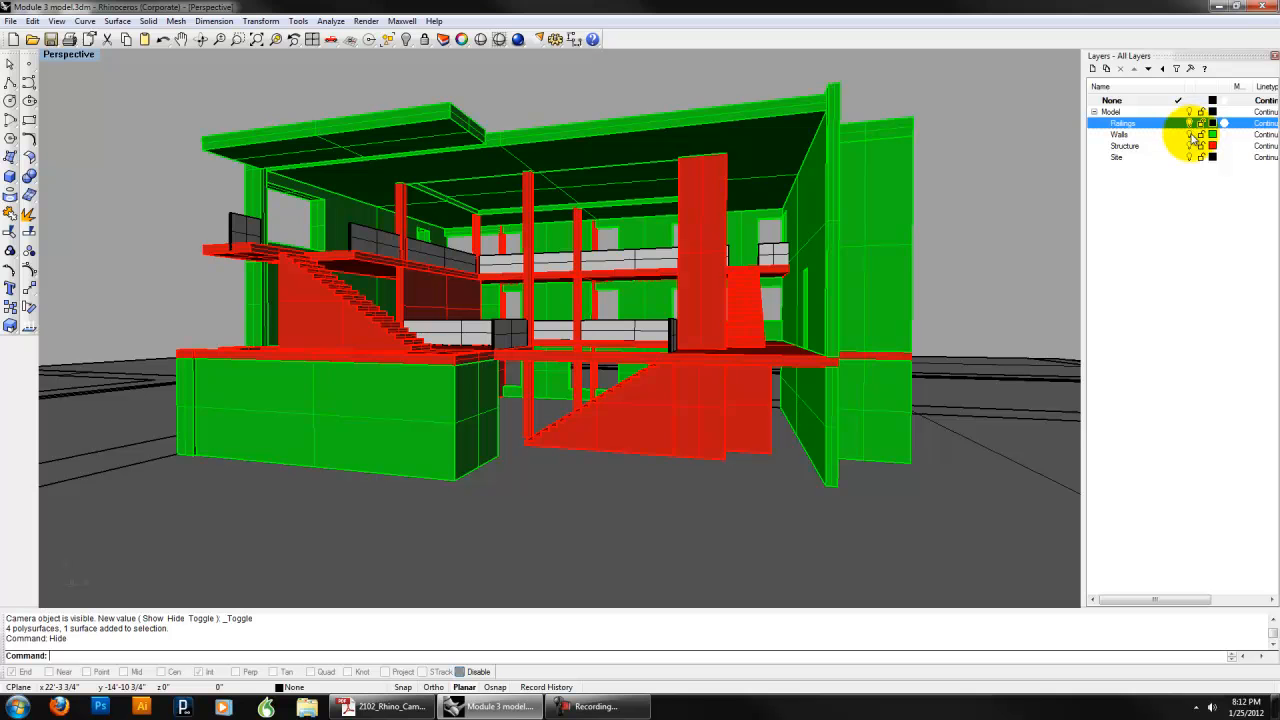
pyautogui.moveTo(714, 197); pyautogui.dragTo(690, 227, button='right')
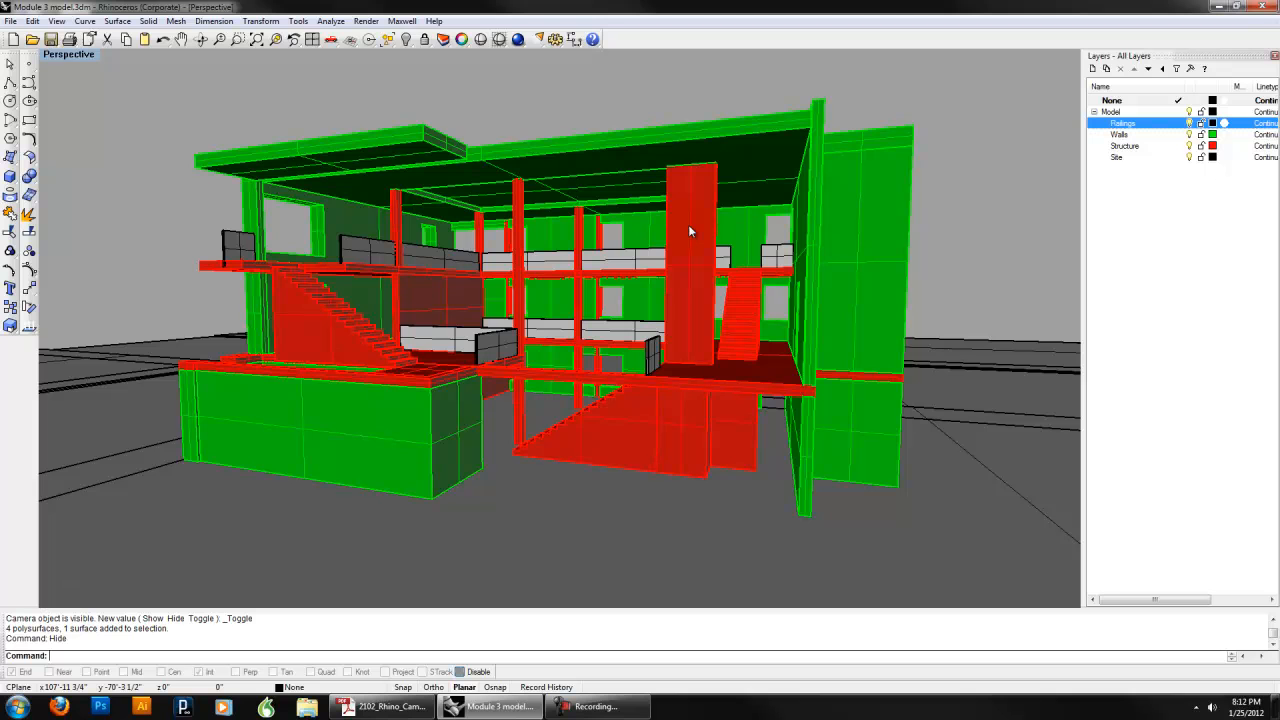
pyautogui.press('Return')
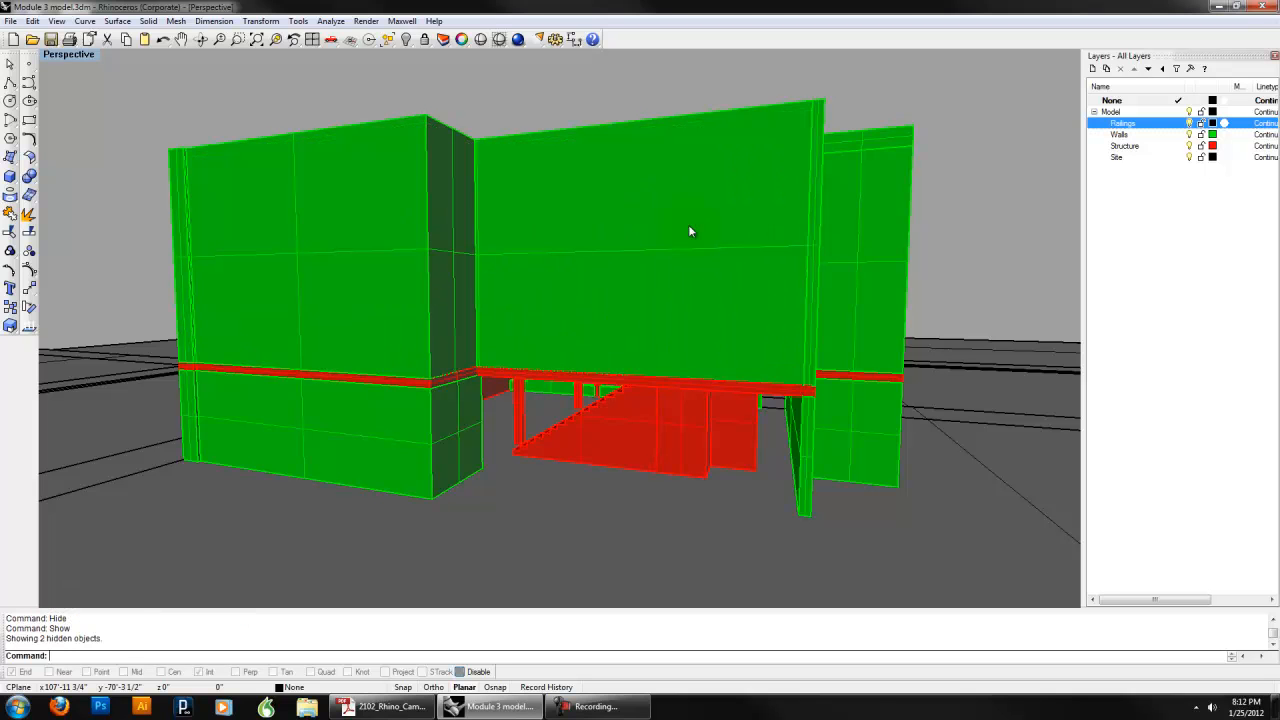
# - Hide the long upper wall, the projecting volume's upper walls and roof, and the ground-floor stair with its adjoining wall
pyautogui.click(632, 226)
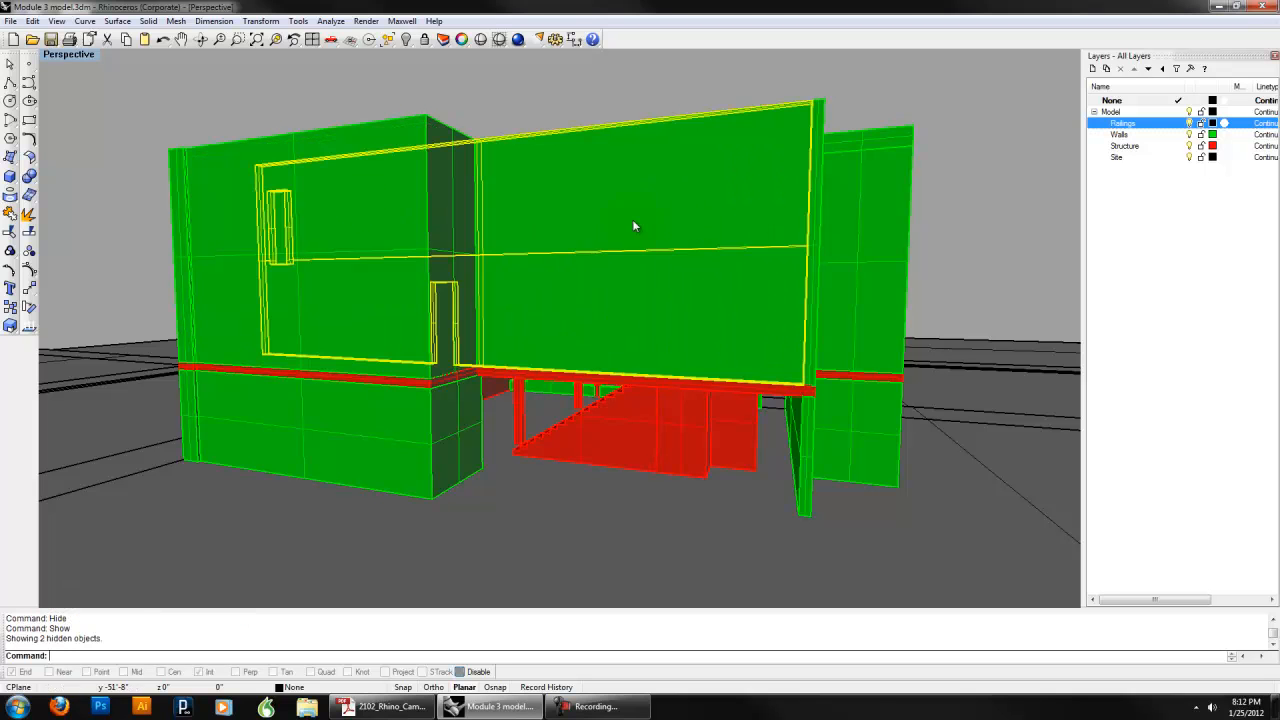
pyautogui.keyDown('shift'); pyautogui.click(380, 206); pyautogui.keyUp('shift')
pyautogui.moveTo(358, 192); pyautogui.dragTo(311, 257, button='right')
pyautogui.keyDown('shift'); pyautogui.click(344, 312); pyautogui.keyUp('shift')
pyautogui.moveTo(344, 312); pyautogui.dragTo(500, 247, button='right')
pyautogui.keyDown('shift'); pyautogui.click(644, 437); pyautogui.keyUp('shift')
pyautogui.keyDown('shift'); pyautogui.click(731, 407); pyautogui.keyUp('shift')
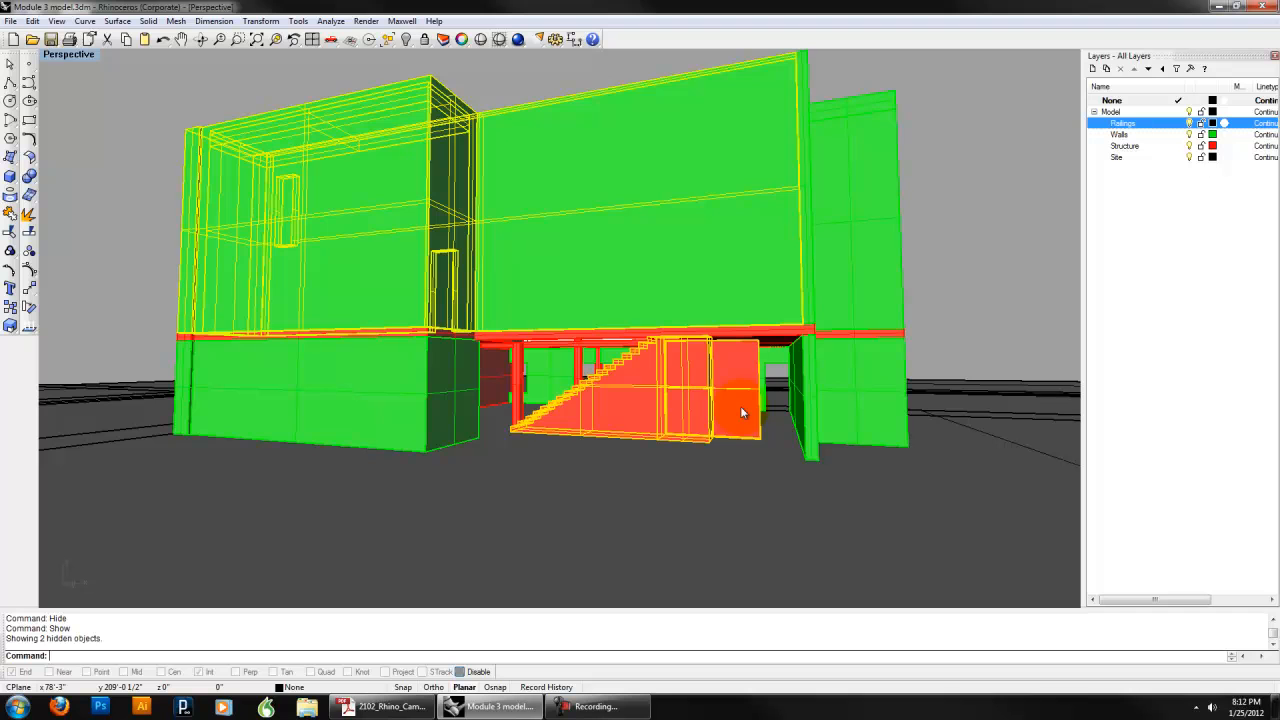
pyautogui.rightClick(741, 411)
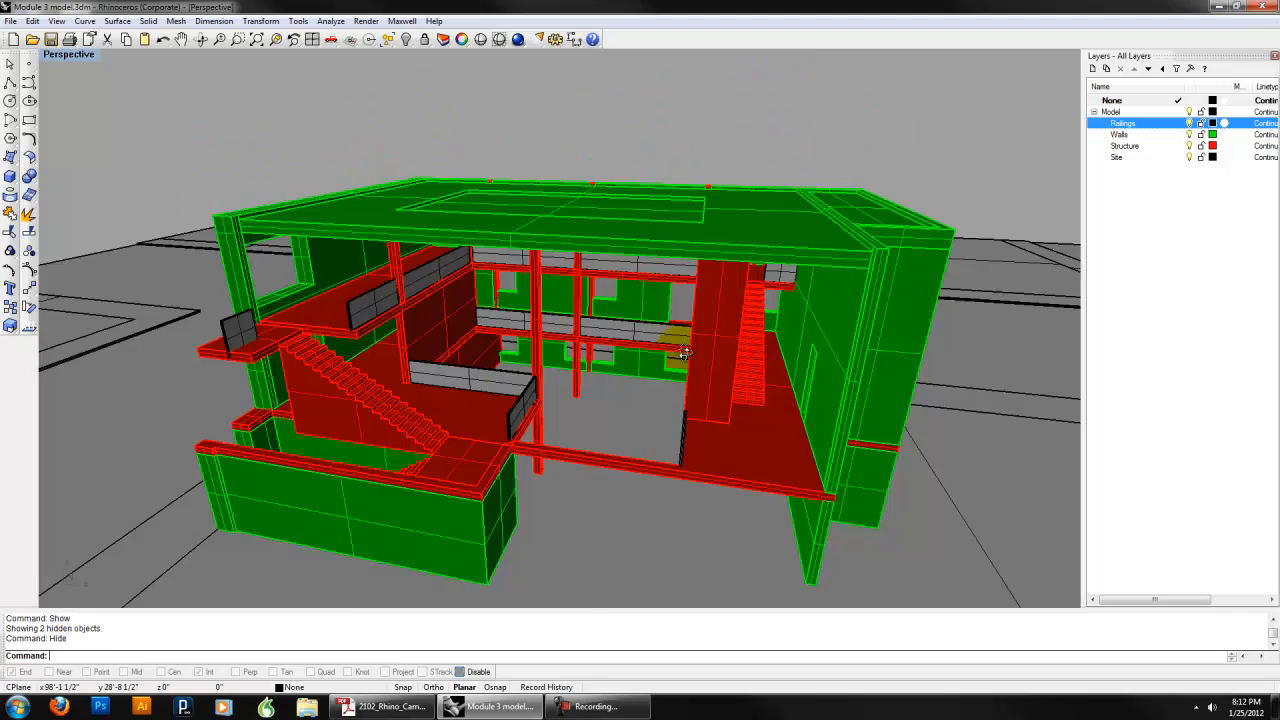
pyautogui.moveTo(684, 345); pyautogui.dragTo(670, 315, button='right')
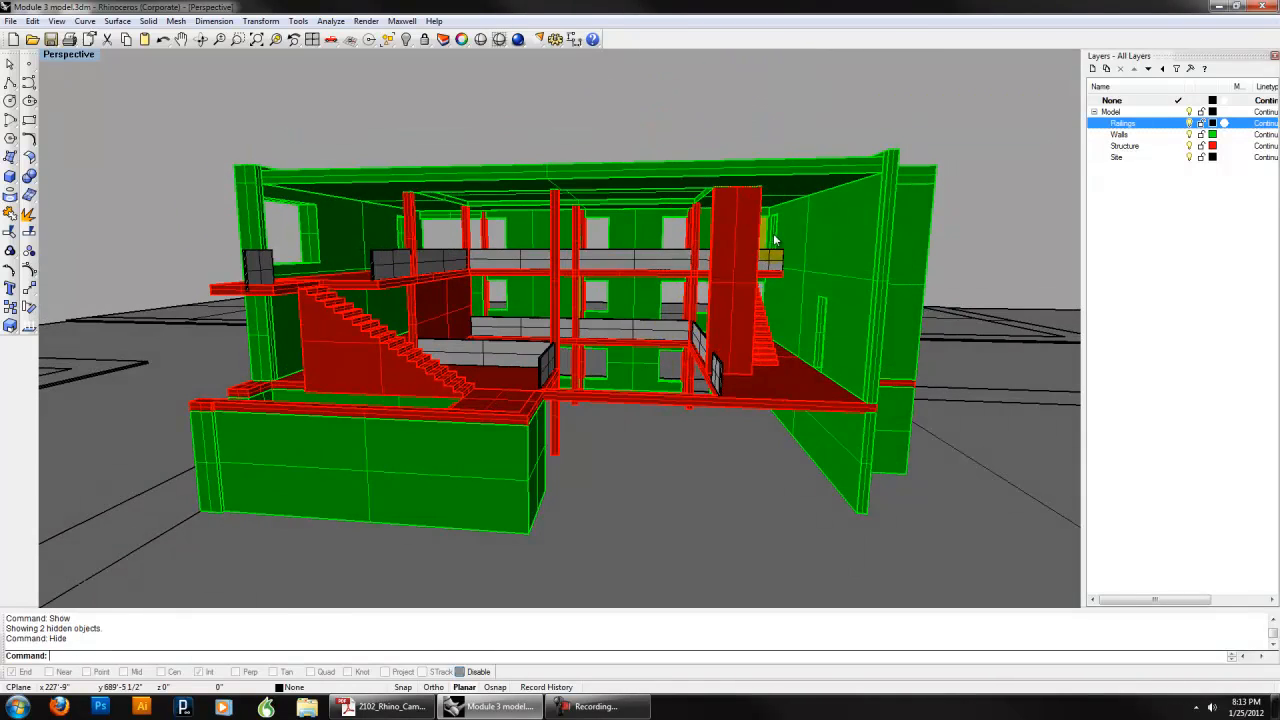
# - Lock the three front columns, the tall wall panel, the stair beside it and the upper floor slab
pyautogui.scroll(5, 599, 354)
pyautogui.moveTo(633, 355); pyautogui.dragTo(733, 299, button='right')
pyautogui.scroll(-10, 616, 346)
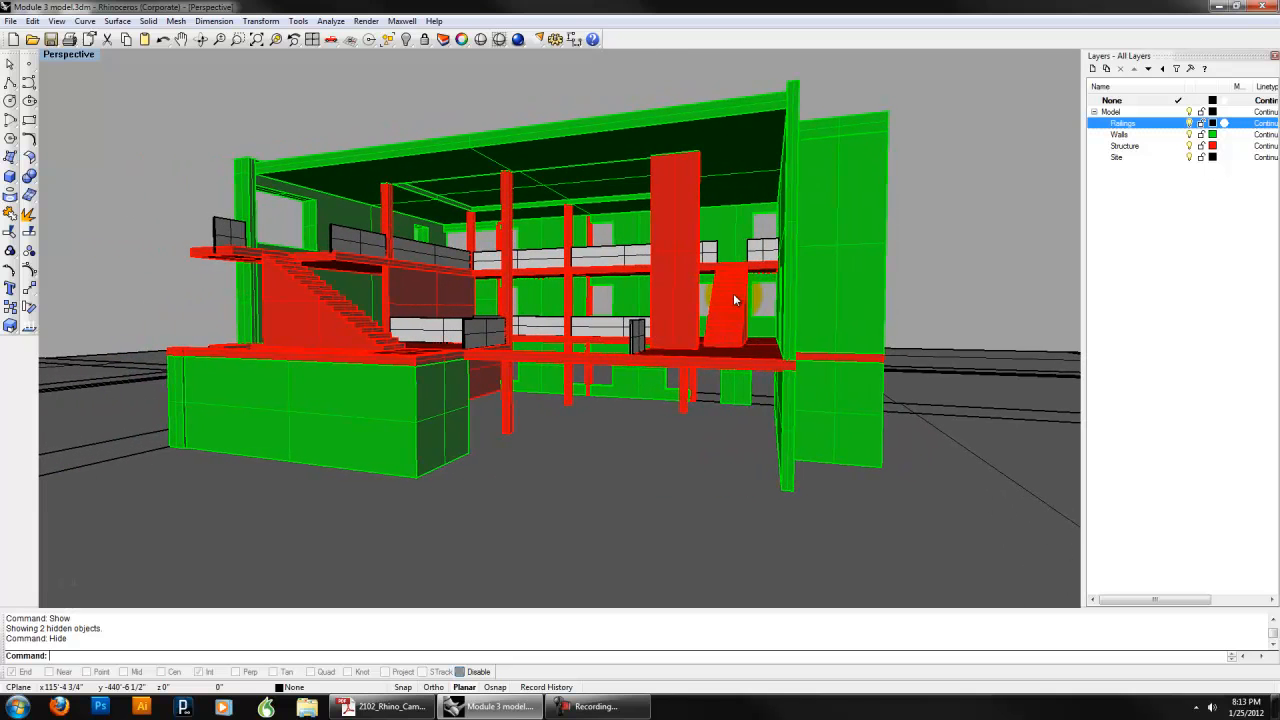
pyautogui.click(676, 253)
pyautogui.keyDown('shift'); pyautogui.click(507, 217); pyautogui.keyUp('shift')
pyautogui.keyDown('shift'); pyautogui.click(386, 212); pyautogui.keyUp('shift')
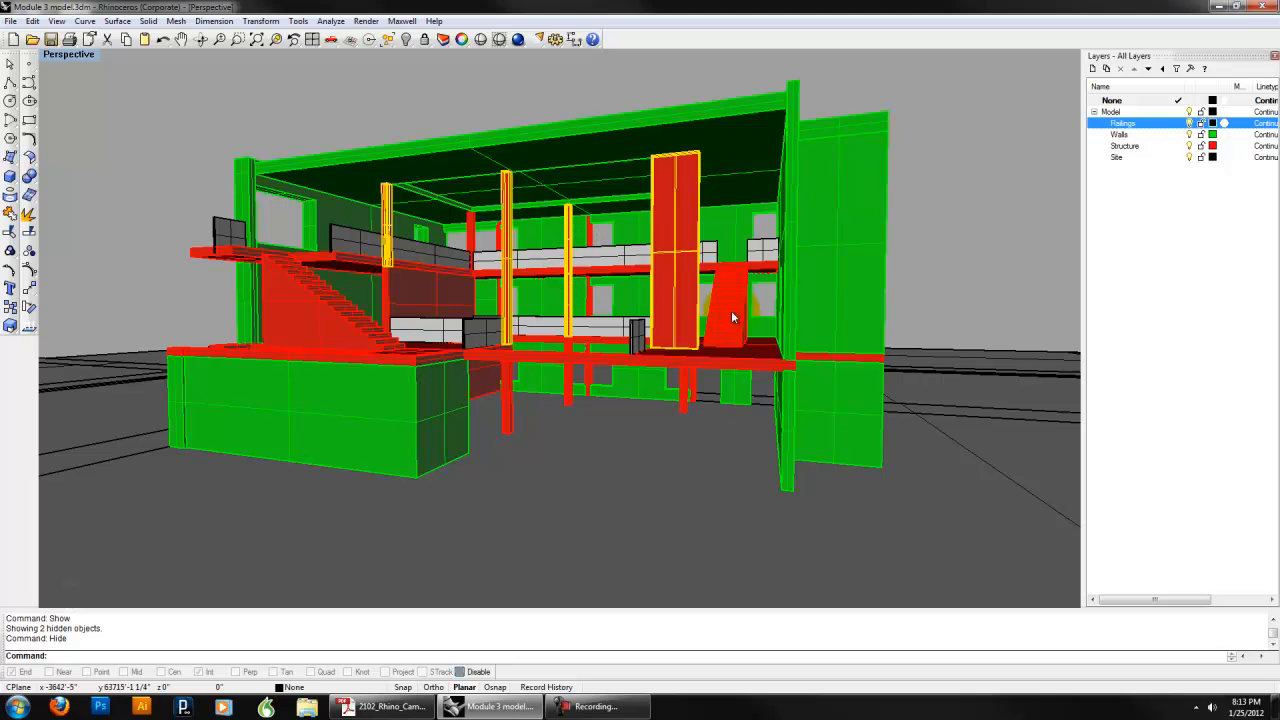
pyautogui.keyDown('shift'); pyautogui.click(724, 300); pyautogui.keyUp('shift')
pyautogui.keyDown('shift'); pyautogui.click(708, 252); pyautogui.keyUp('shift')
pyautogui.keyDown('shift'); pyautogui.click(710, 270); pyautogui.keyUp('shift')
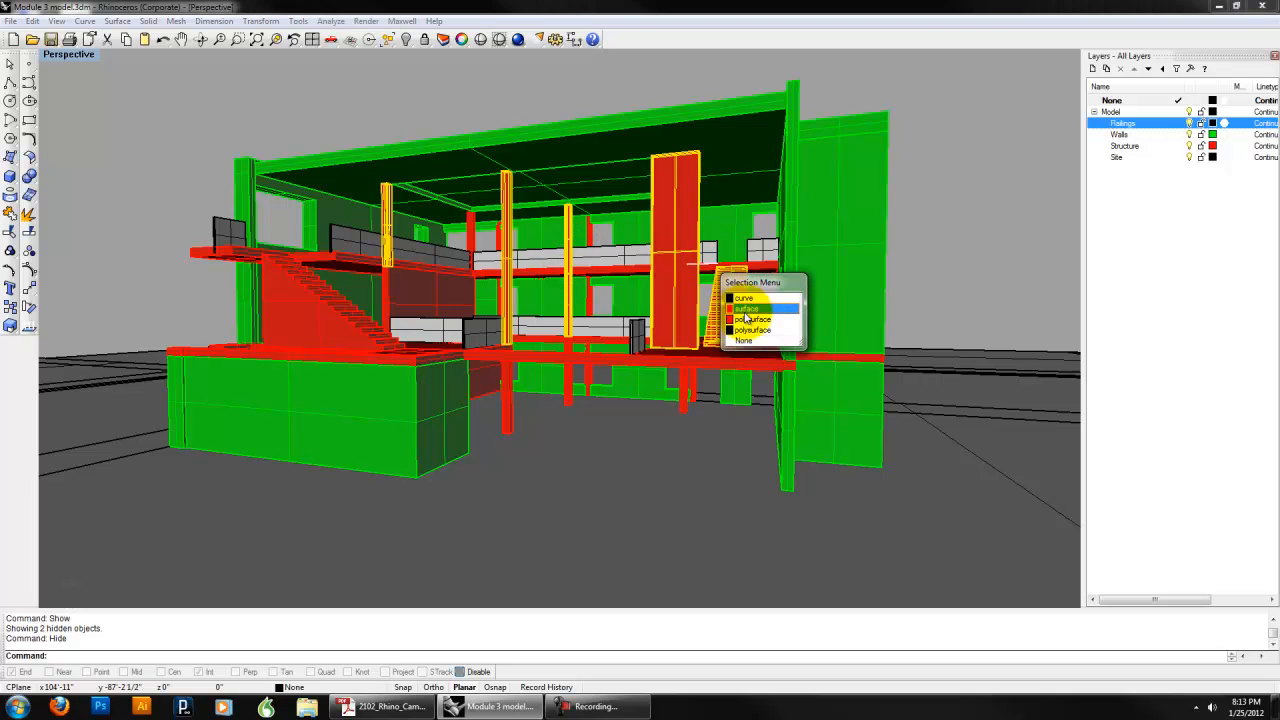
pyautogui.click(746, 323)
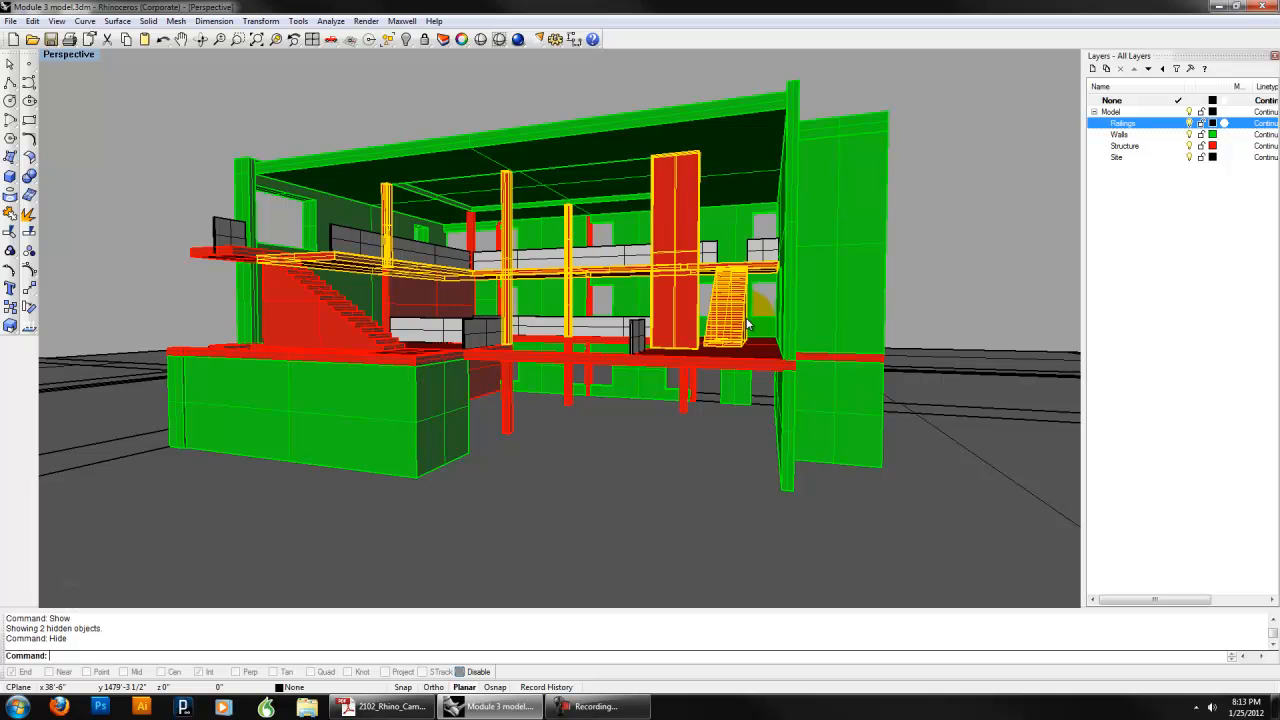
pyautogui.write('Lock')
pyautogui.press('Return')
# - Try to select the locked wall panel and stair, and inspect the locked objects from several angles
pyautogui.moveTo(746, 323); pyautogui.dragTo(690, 342, button='right')
pyautogui.click(648, 321)
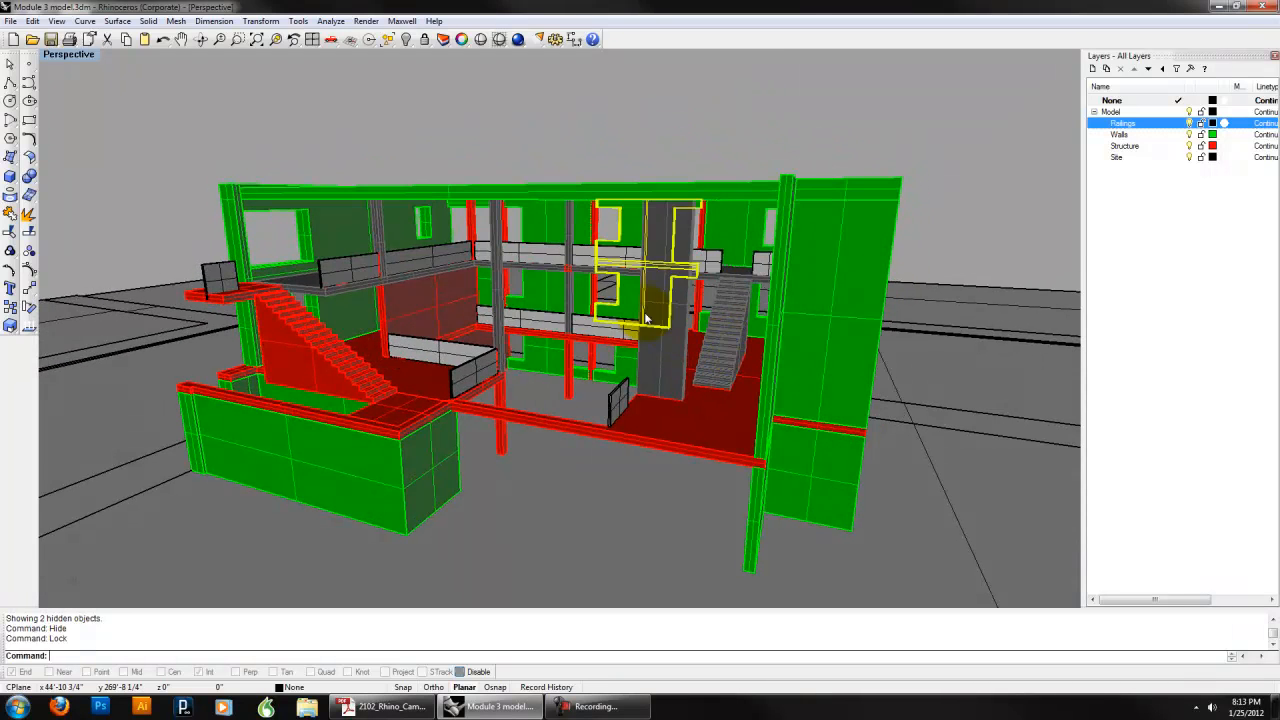
pyautogui.click(651, 333)
pyautogui.click(714, 427)
pyautogui.click(723, 338)
pyautogui.click(731, 366)
pyautogui.click(708, 145)
pyautogui.moveTo(703, 149); pyautogui.dragTo(662, 146, button='right')
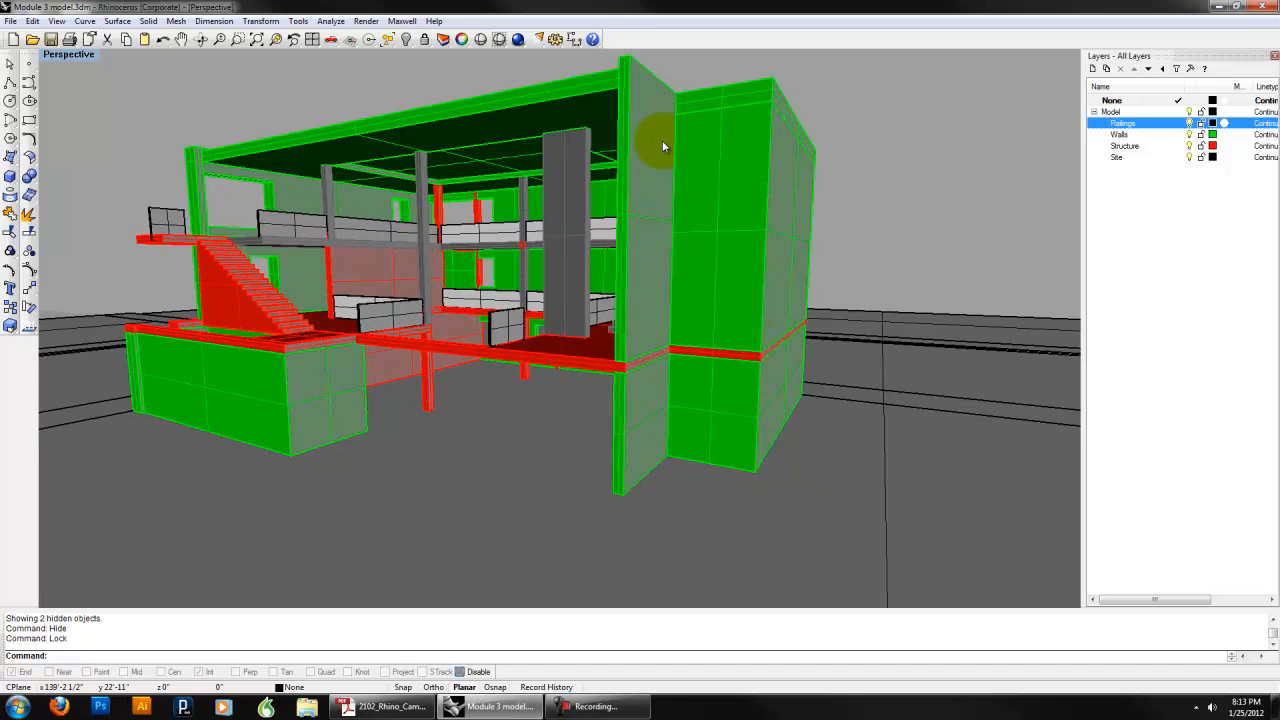
pyautogui.moveTo(580, 217); pyautogui.dragTo(606, 212, button='right')
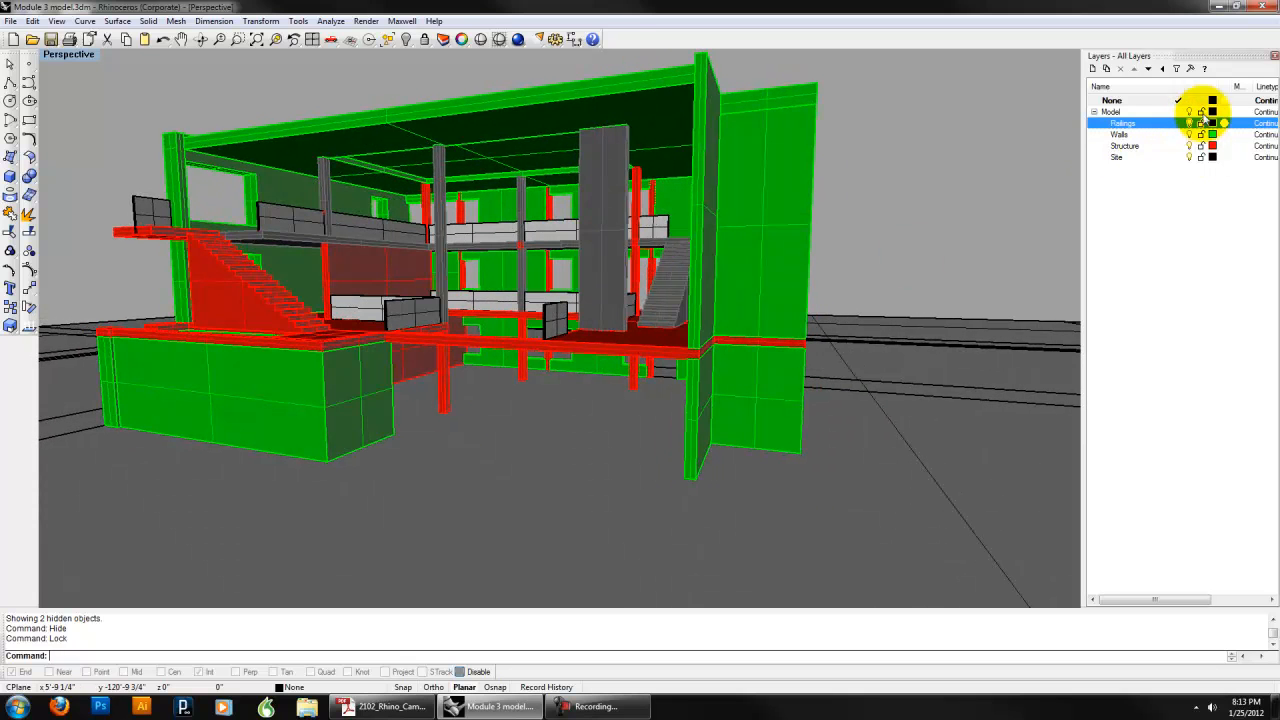
pyautogui.moveTo(762, 258)
pyautogui.mouseDown(button='right')
pyautogui.moveTo(740, 273)
pyautogui.moveTo(749, 297)
pyautogui.moveTo(745, 250)
pyautogui.moveTo(752, 260)
pyautogui.mouseUp(button='right')
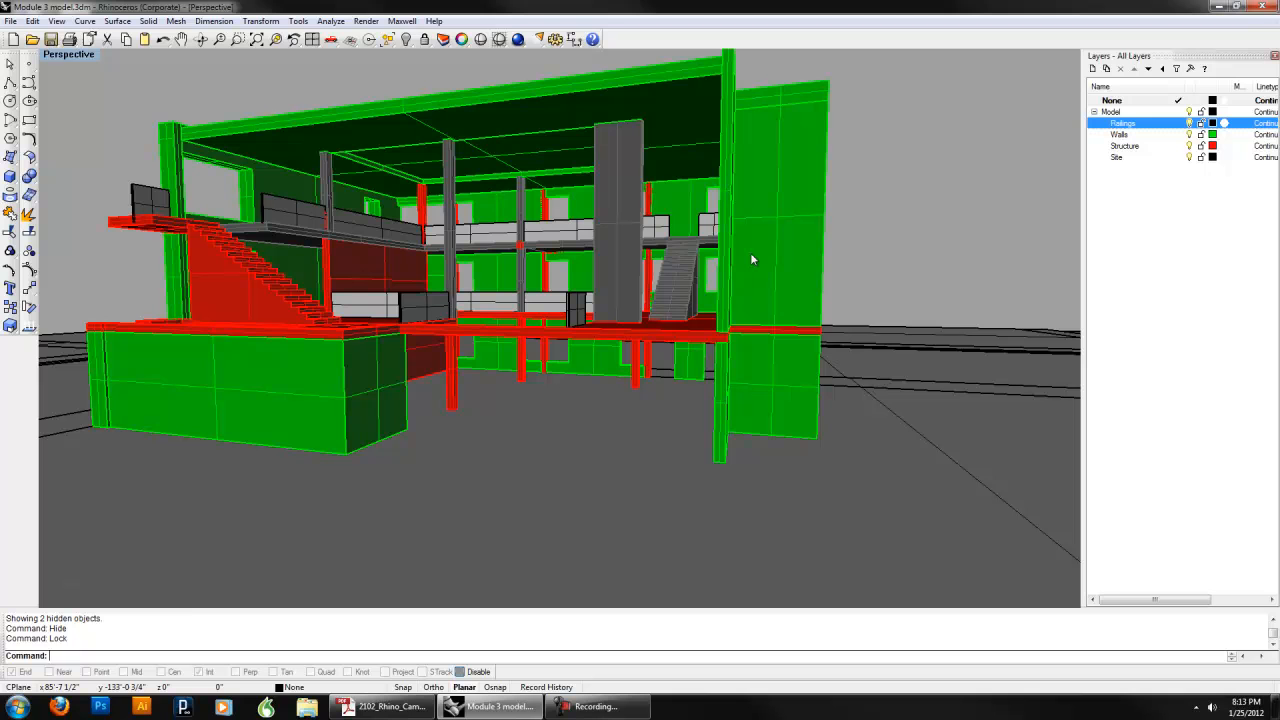
# - Unlock all locked objects and show all hidden objects of the building
pyautogui.write('ck')
pyautogui.press('Return')
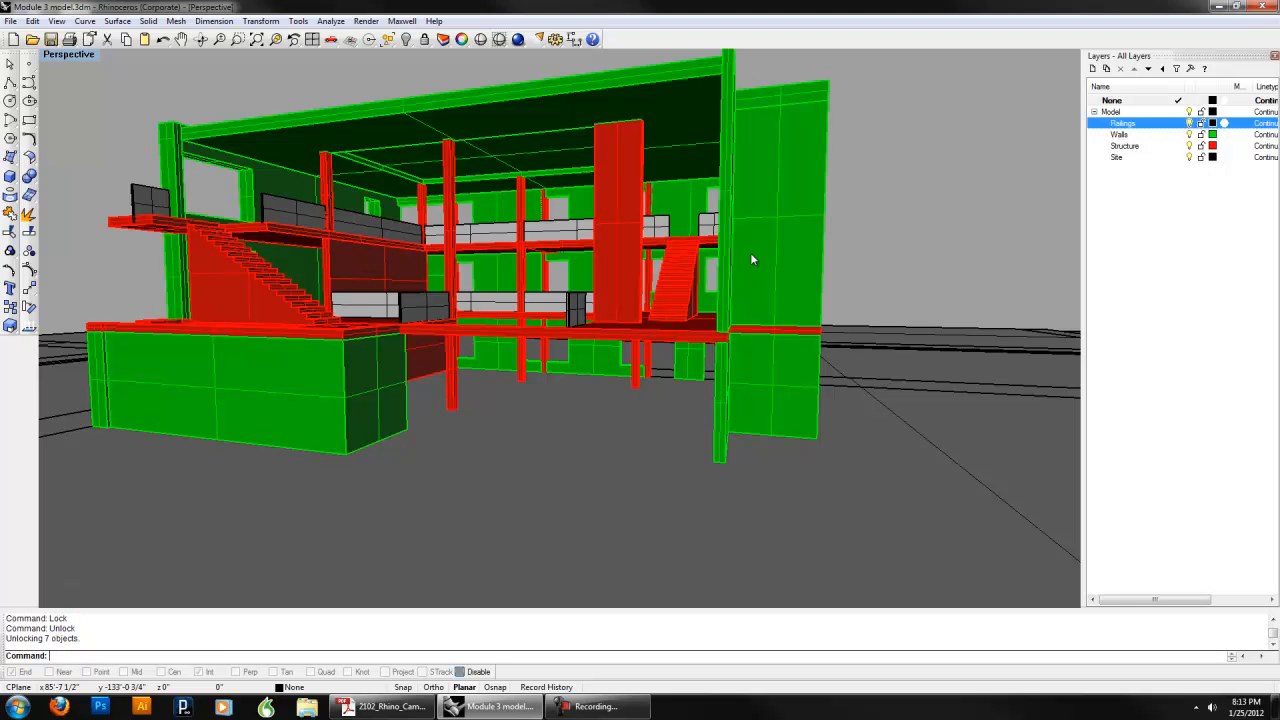
pyautogui.write('Show')
pyautogui.press('Return')
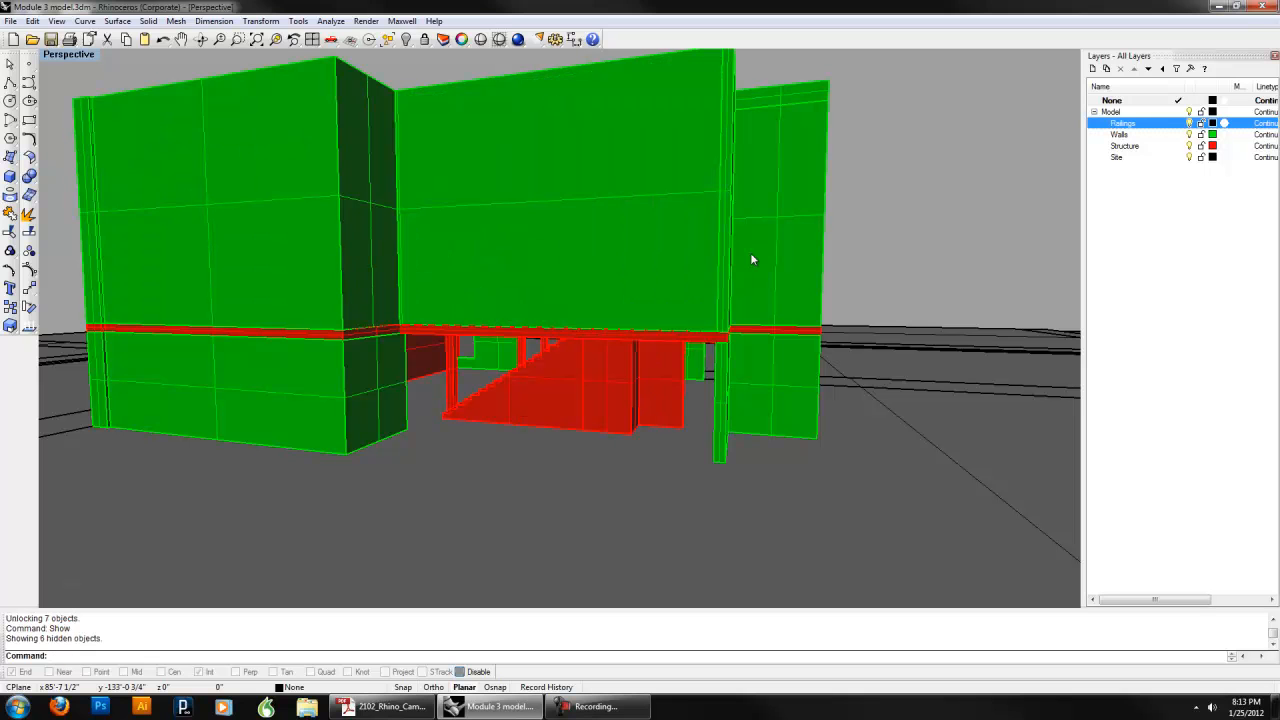
pyautogui.moveTo(752, 259); pyautogui.dragTo(538, 289, button='right')
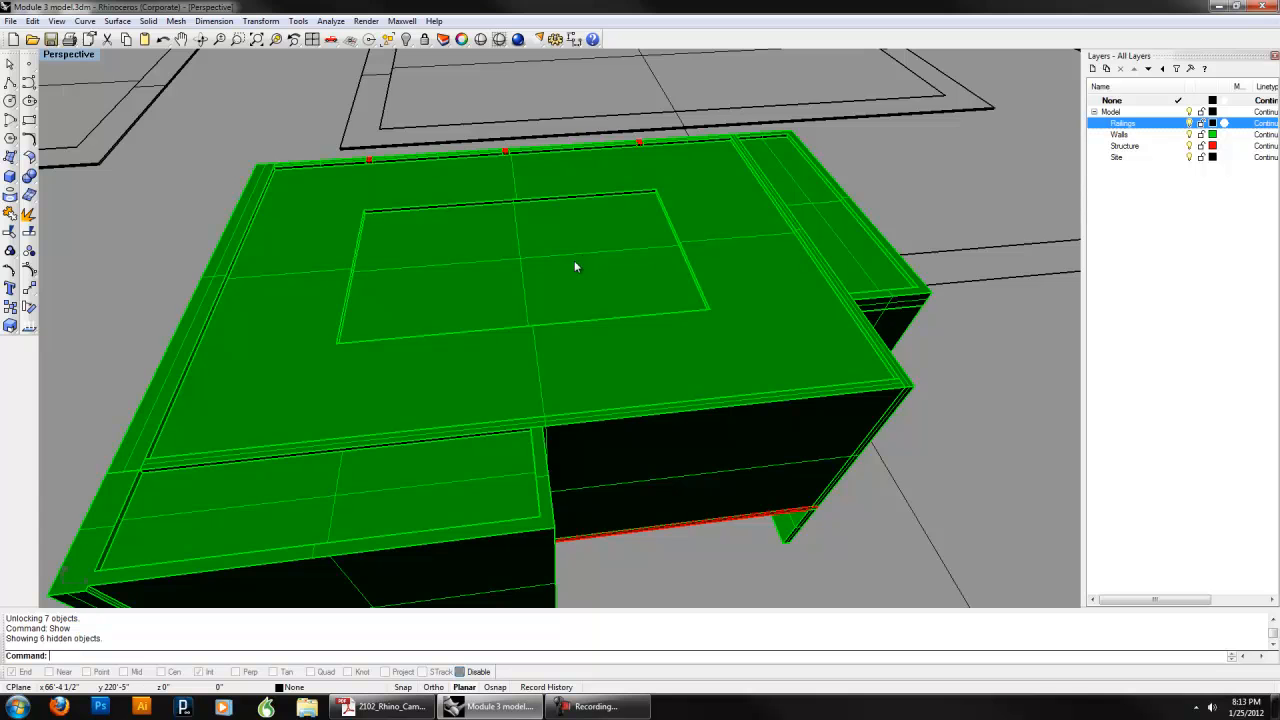
pyautogui.scroll(-6, 582, 254)
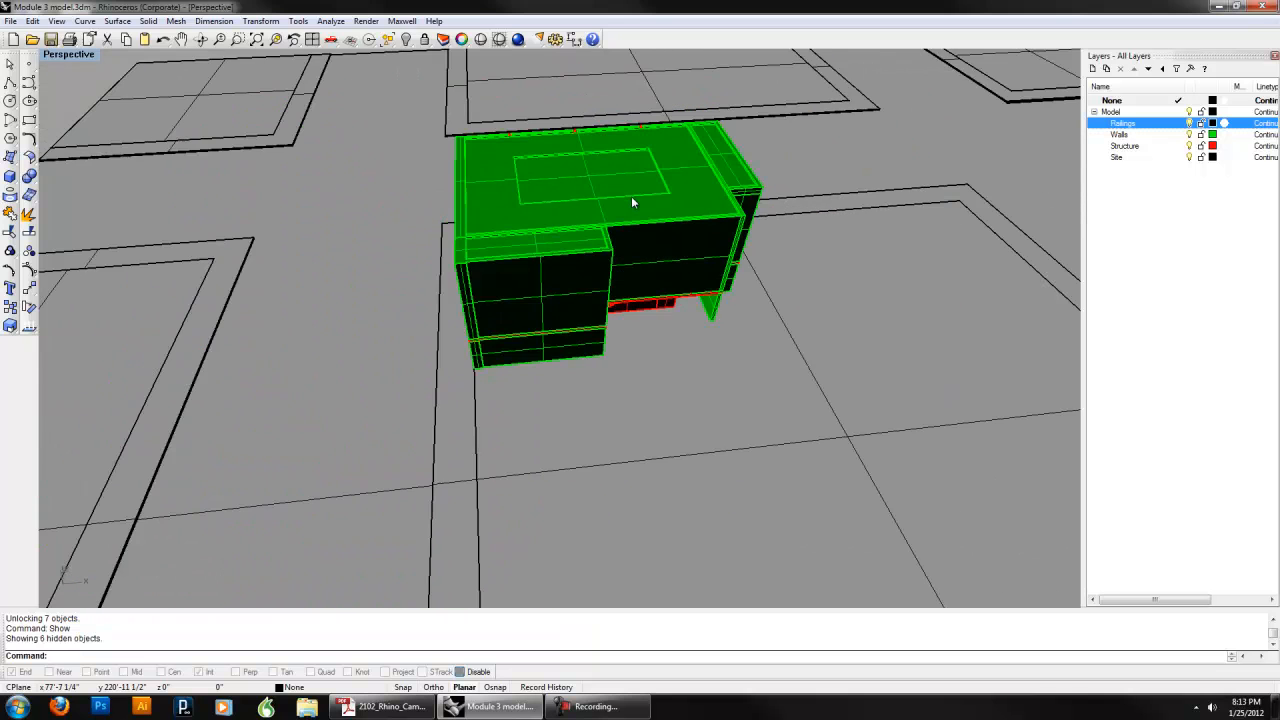
# - Restore the four-viewport layout and view the building's corner from near ground level in the Perspective viewport
pyautogui.doubleClick(79, 54)
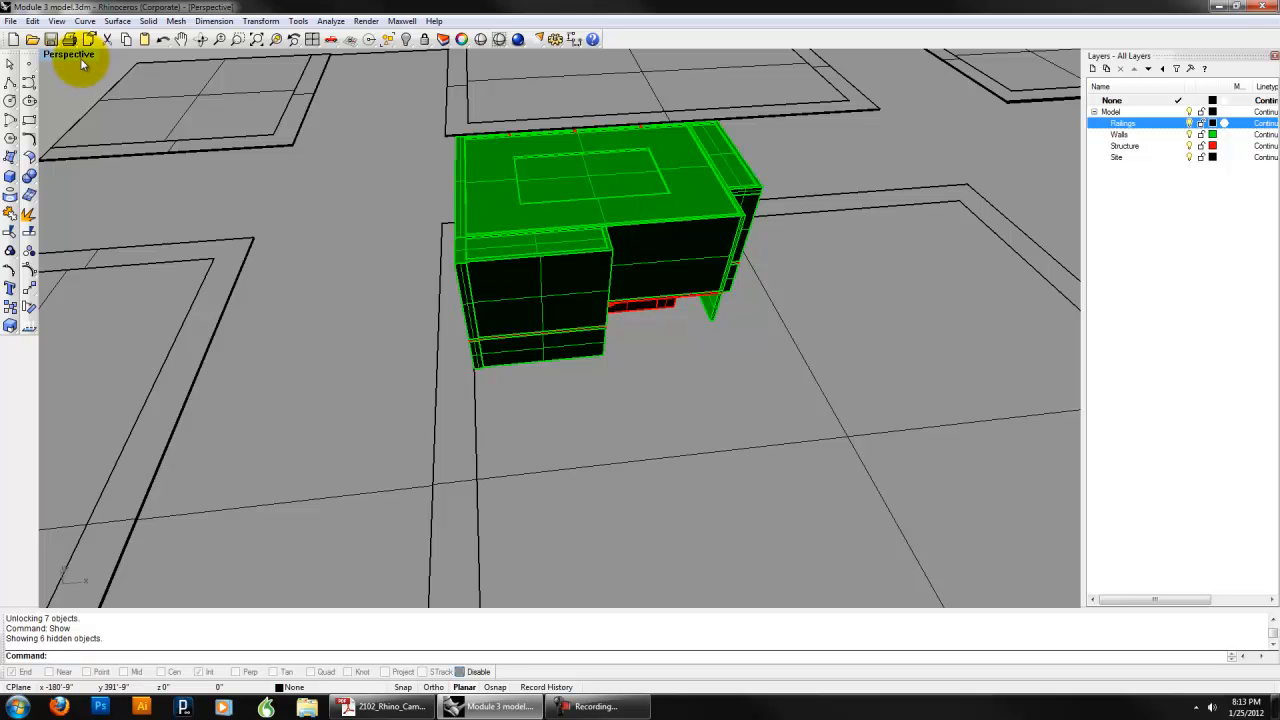
pyautogui.click(647, 119)
pyautogui.moveTo(852, 160); pyautogui.dragTo(871, 203, button='right')
pyautogui.moveTo(862, 185); pyautogui.dragTo(812, 156, button='right')
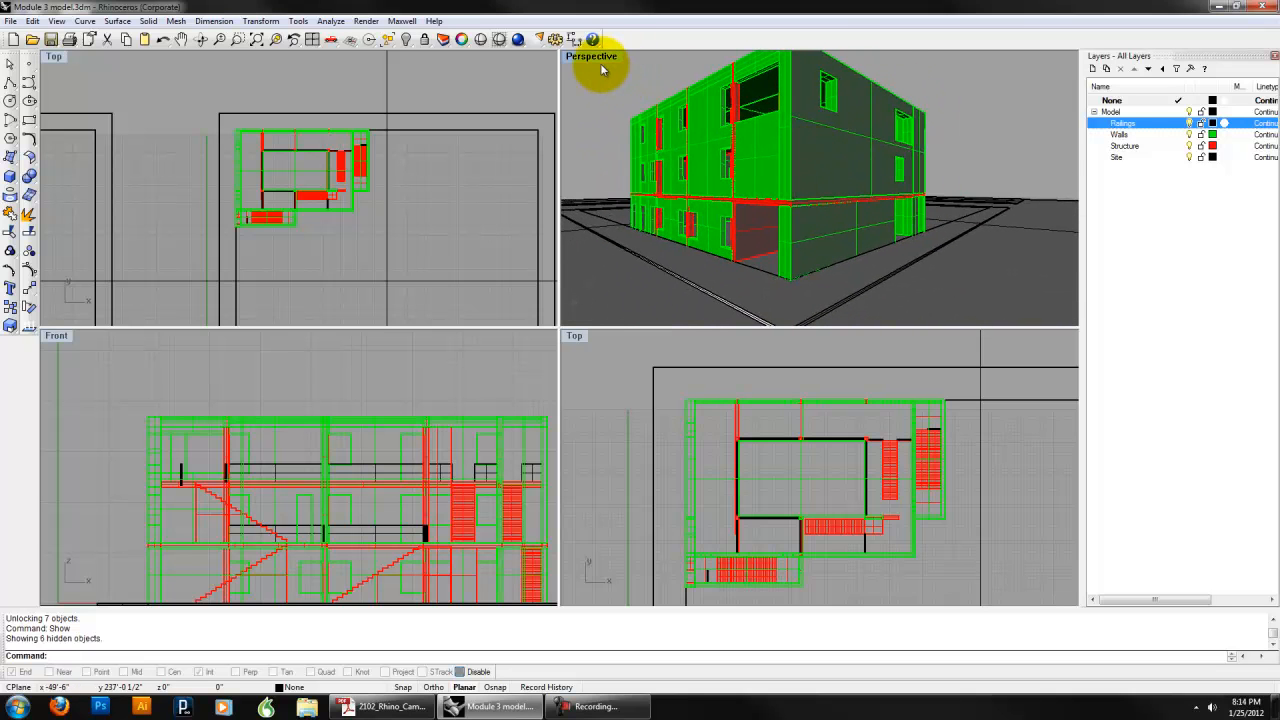
pyautogui.moveTo(718, 228); pyautogui.dragTo(823, 198, button='right')
pyautogui.scroll(5, 790, 207)
pyautogui.scroll(-5, 789, 186)
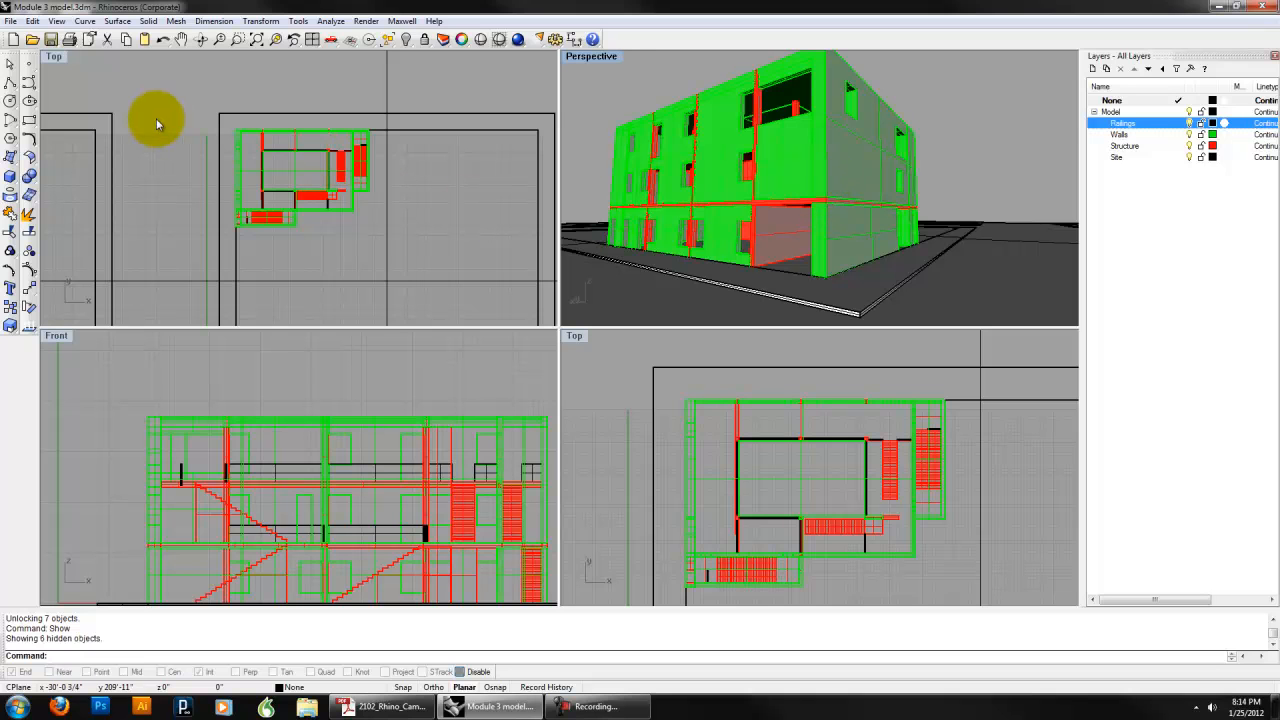
# - Show the Perspective viewport's camera in the other viewports and orbit the building view slightly to see the camera follow
pyautogui.click(57, 21)
pyautogui.moveTo(95, 150)
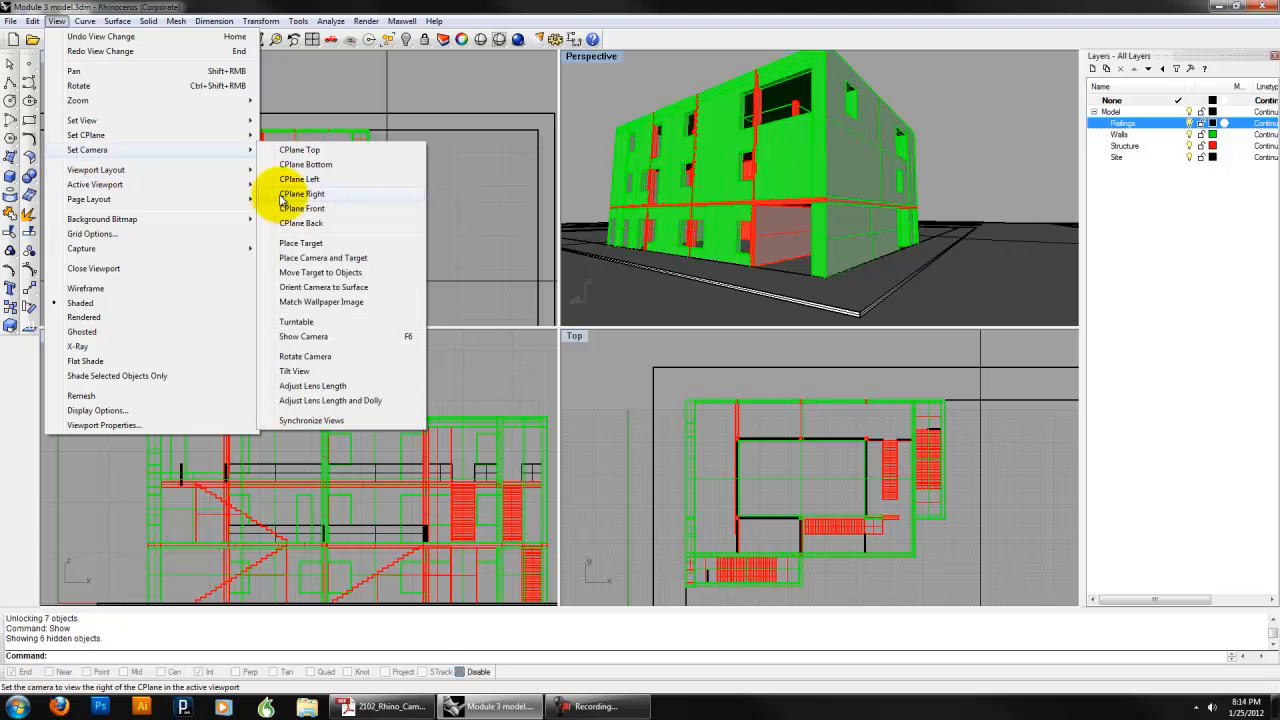
pyautogui.click(315, 344)
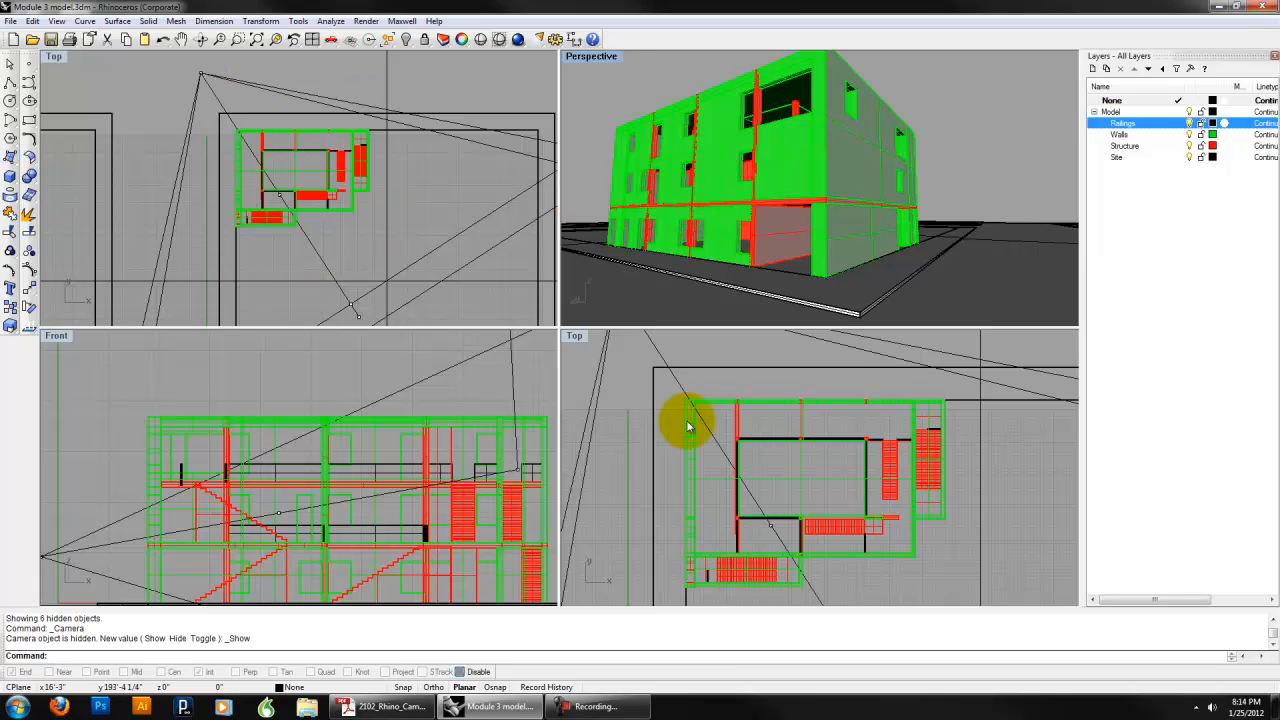
pyautogui.moveTo(716, 202)
pyautogui.mouseDown(button='right')
pyautogui.moveTo(703, 198)
pyautogui.moveTo(716, 197)
pyautogui.mouseUp(button='right')
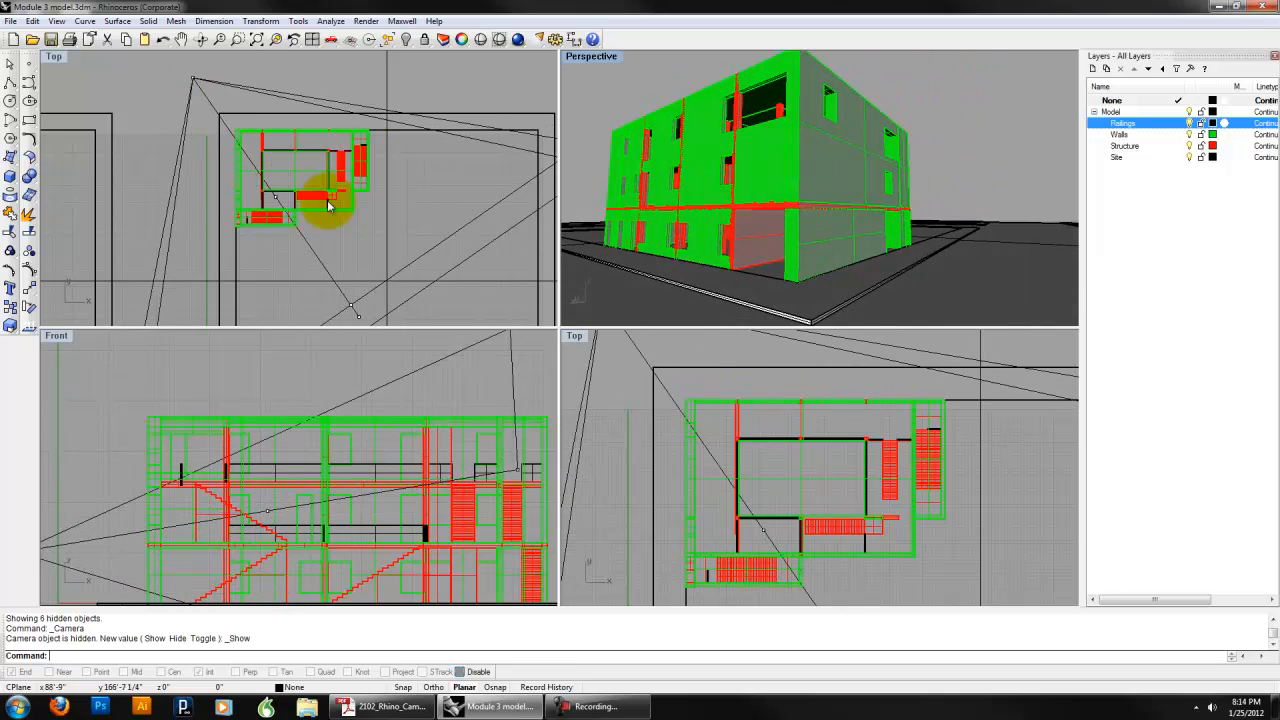
pyautogui.moveTo(337, 277); pyautogui.dragTo(337, 237, button='right')
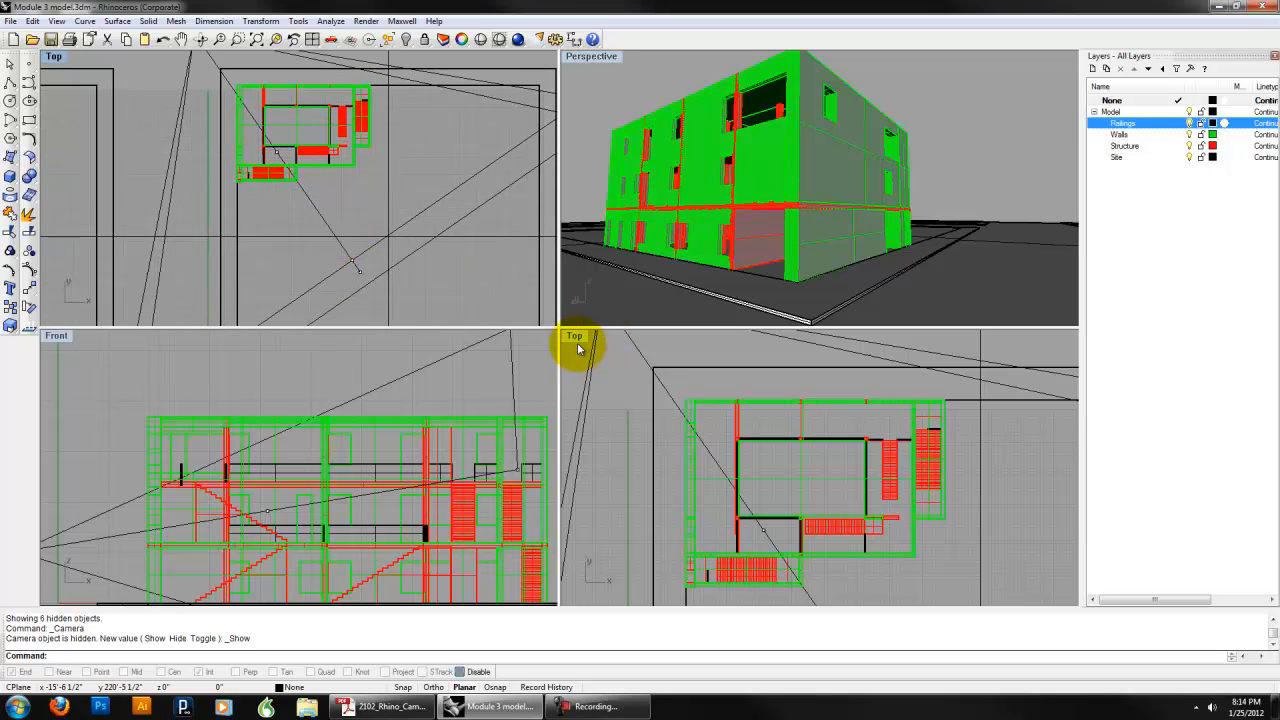
# - Change the second Top viewport to a Perspective view and frame the building together with the displayed camera
pyautogui.click(576, 338)
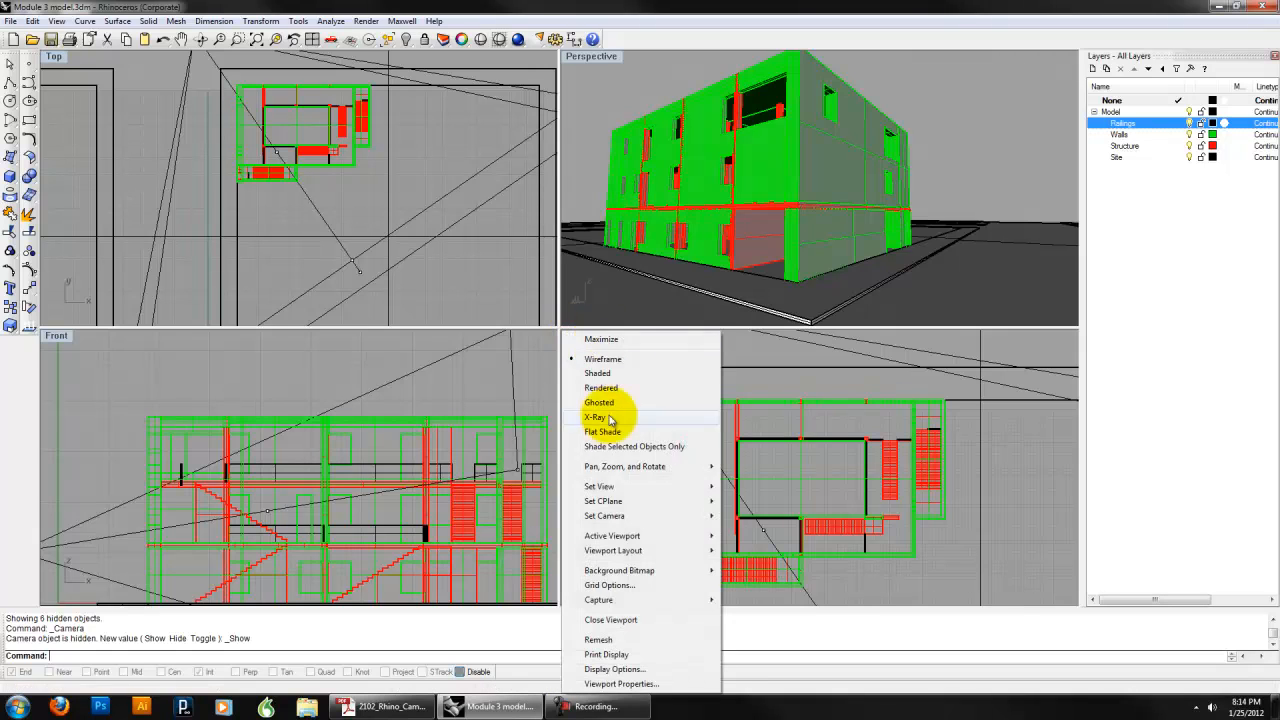
pyautogui.moveTo(700, 486)
pyautogui.click(758, 594)
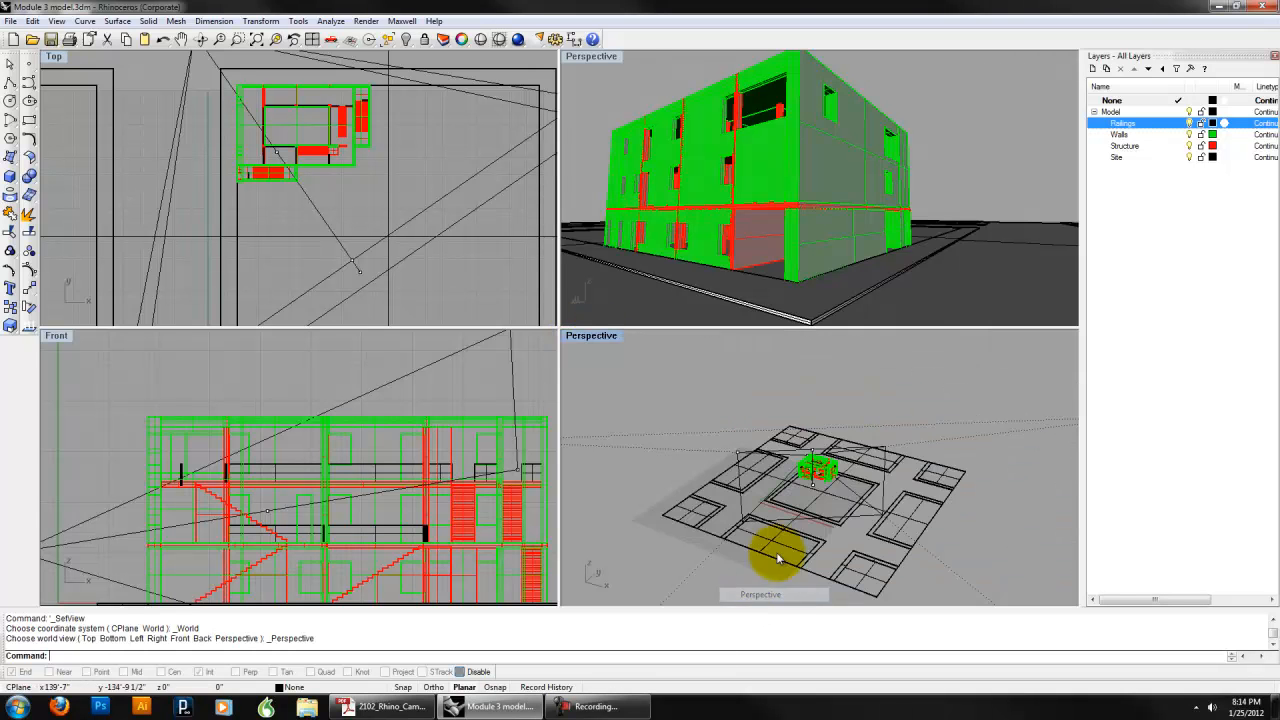
pyautogui.moveTo(829, 514); pyautogui.dragTo(575, 468, button='right')
pyautogui.scroll(8, 822, 453)
pyautogui.moveTo(834, 465); pyautogui.dragTo(968, 520, button='right')
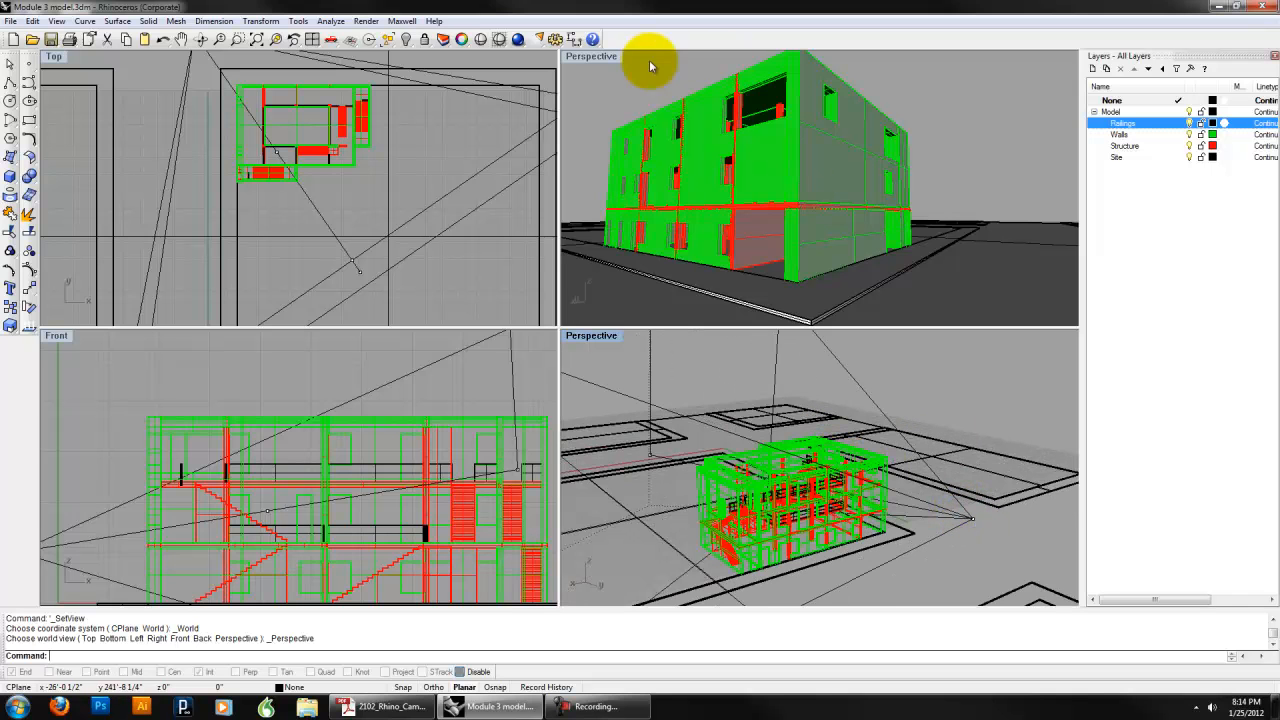
# - Examine the camera point, target line and view cone around the building from several angles in the second Perspective viewport
pyautogui.click(608, 70)
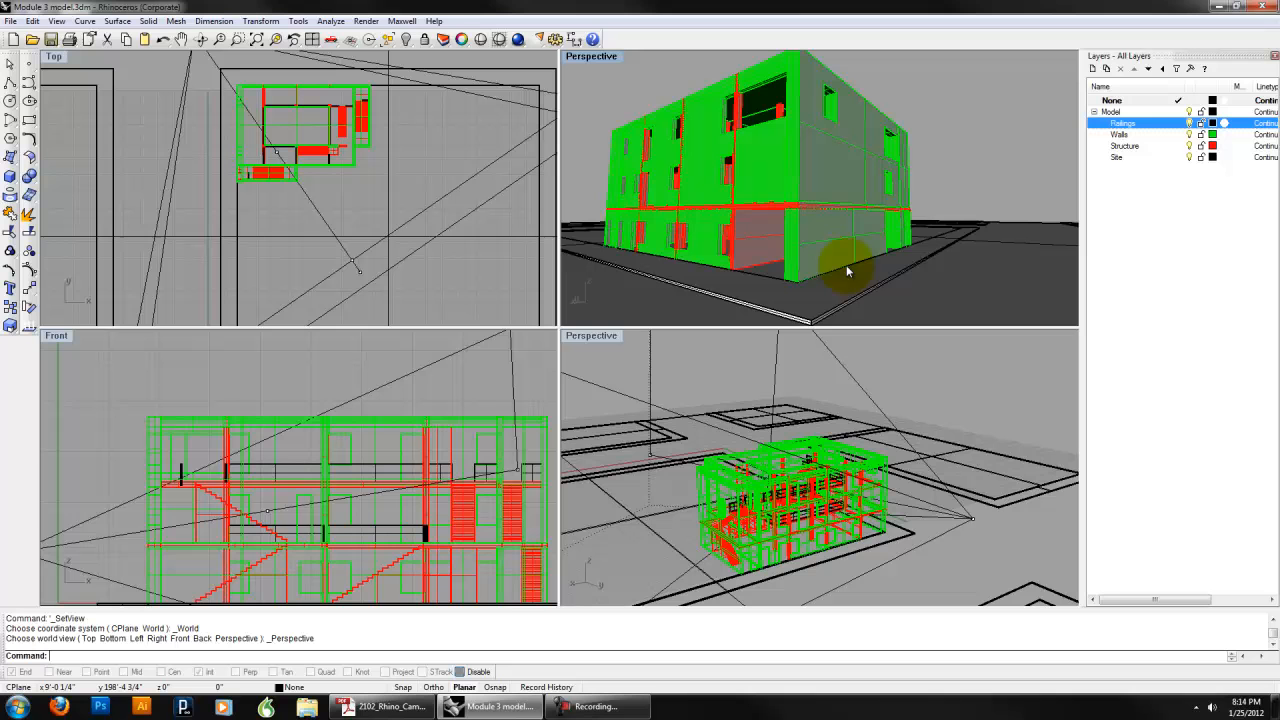
pyautogui.click(975, 522)
pyautogui.moveTo(971, 486); pyautogui.dragTo(1000, 456, button='right')
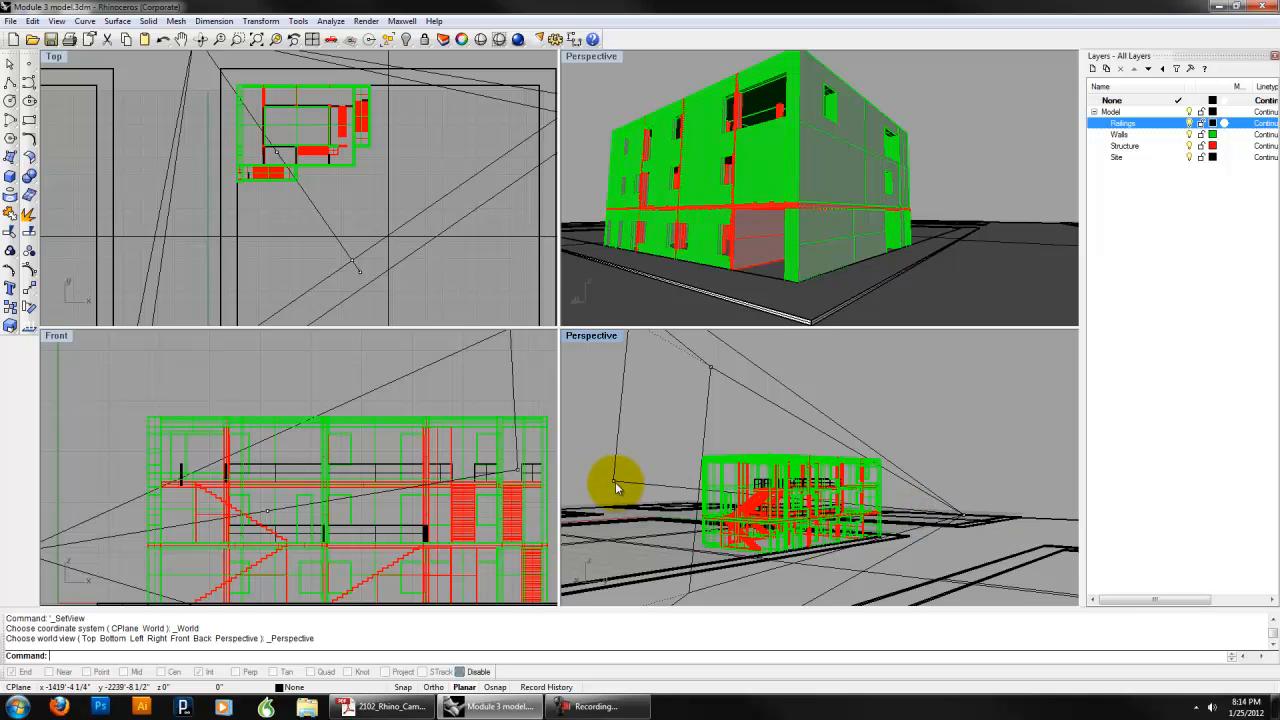
pyautogui.moveTo(686, 458); pyautogui.dragTo(671, 449, button='right')
pyautogui.moveTo(798, 410); pyautogui.dragTo(793, 480, button='right')
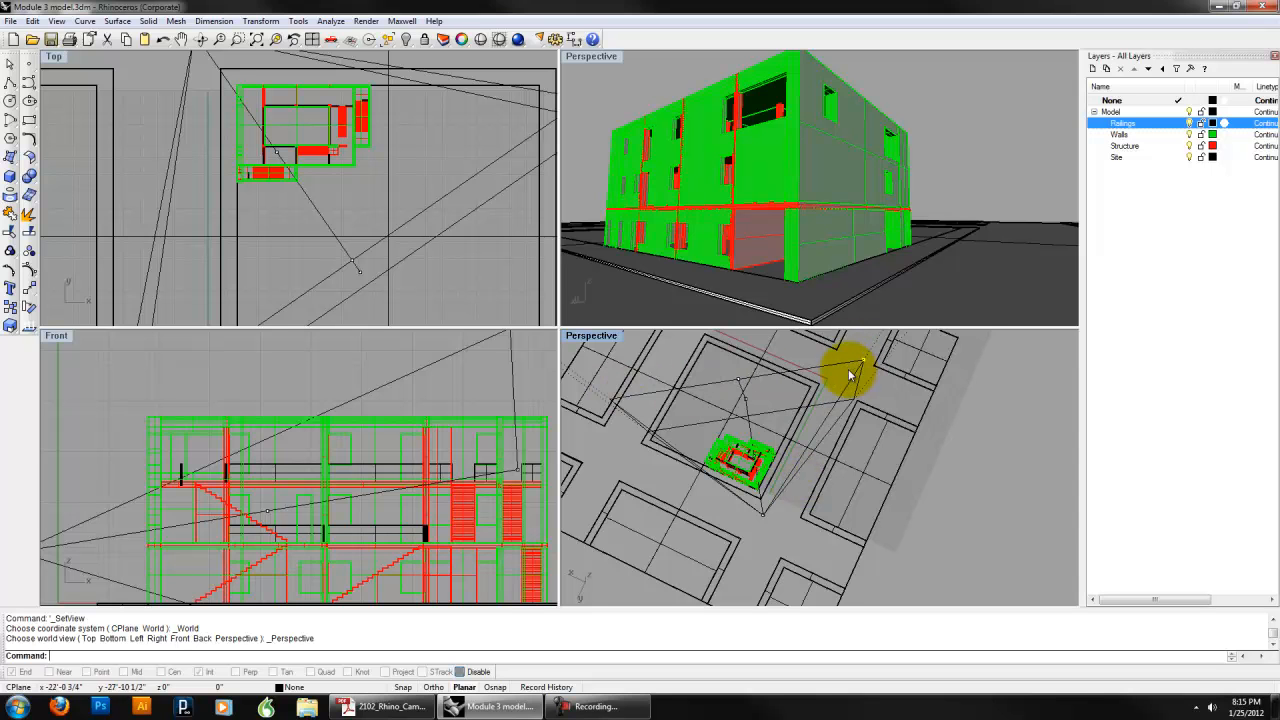
pyautogui.moveTo(700, 409); pyautogui.dragTo(726, 415, button='right')
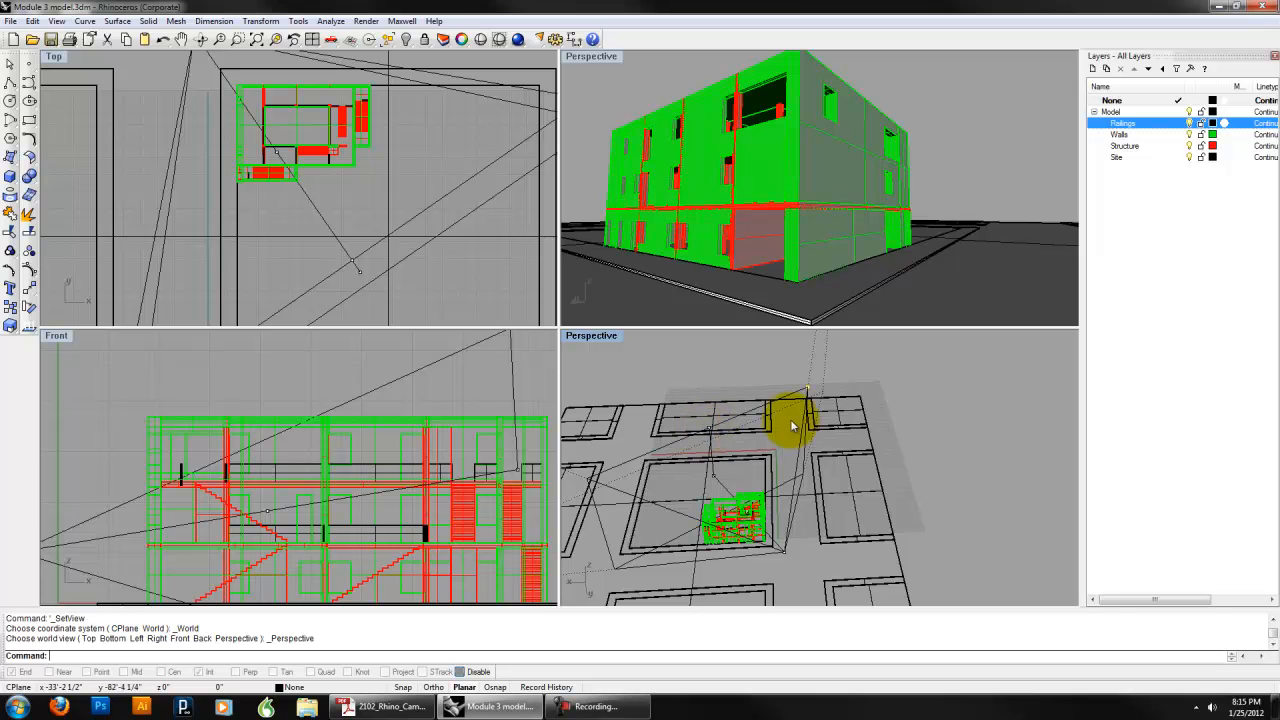
pyautogui.moveTo(789, 460)
pyautogui.mouseDown(button='right')
pyautogui.moveTo(779, 466)
pyautogui.moveTo(785, 455)
pyautogui.moveTo(840, 590)
pyautogui.moveTo(809, 540)
pyautogui.moveTo(801, 461)
pyautogui.mouseUp(button='right')
pyautogui.scroll(4, 738, 450)
# - Hide the Walls and Structure layers to pick the camera's mid-line point inside the building, and show both layers again
pyautogui.click(1196, 134)
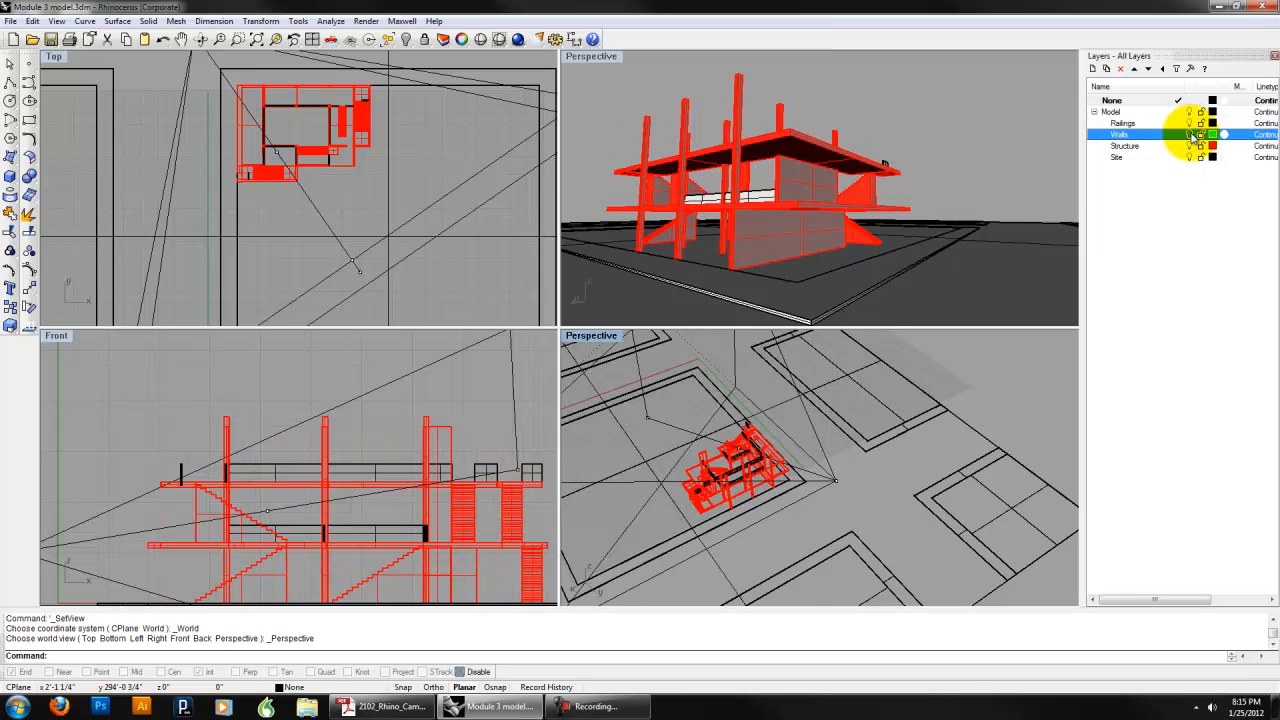
pyautogui.click(1190, 147)
pyautogui.moveTo(805, 472); pyautogui.dragTo(762, 450, button='right')
pyautogui.click(761, 451)
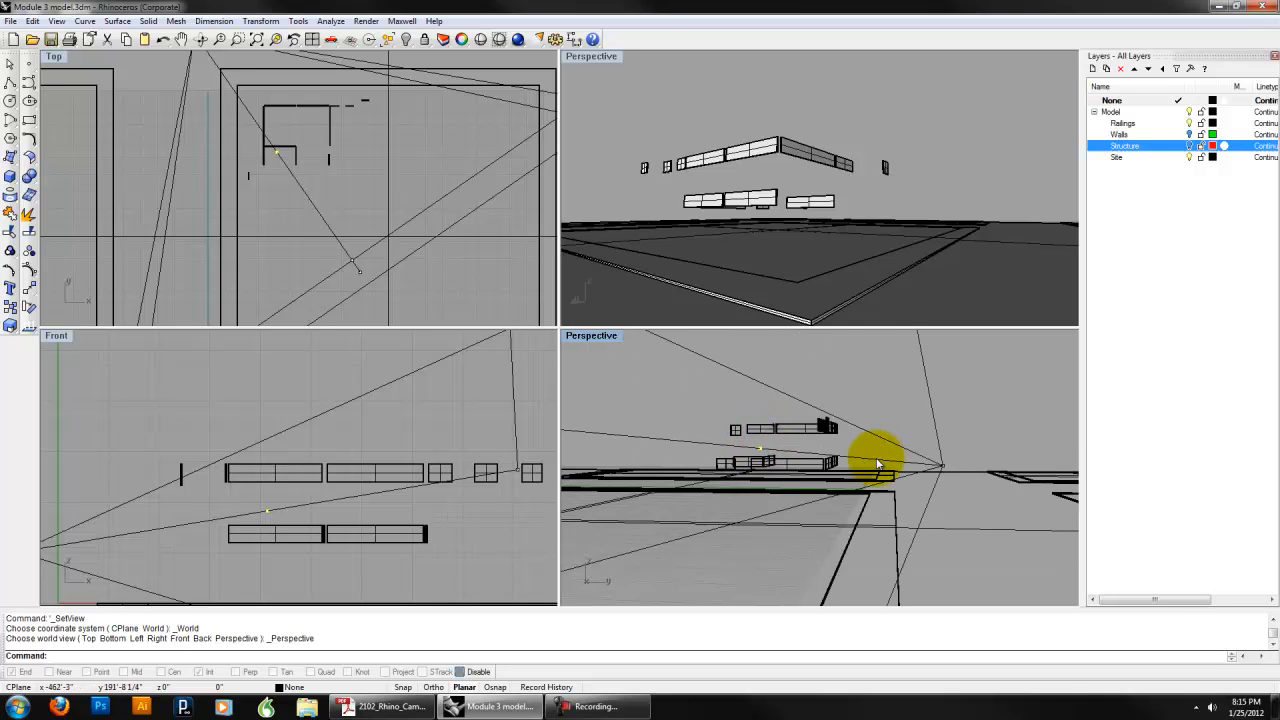
pyautogui.scroll(-3, 877, 465)
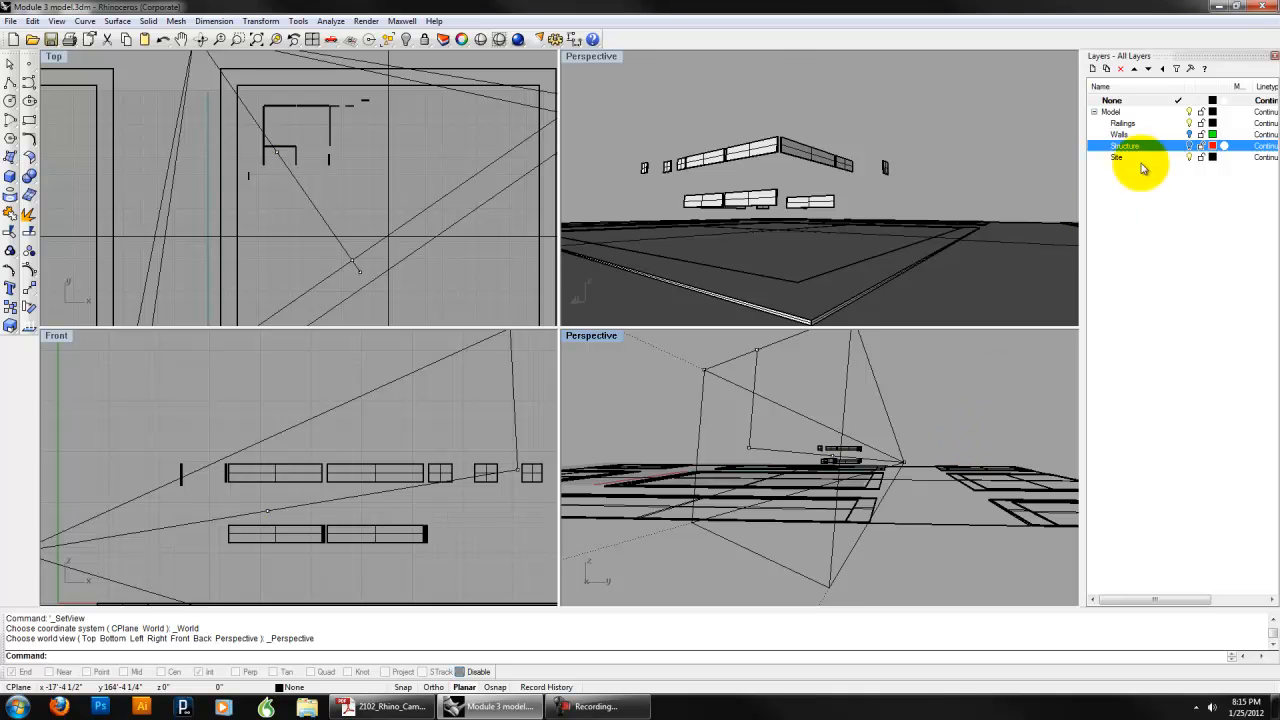
pyautogui.click(1189, 134)
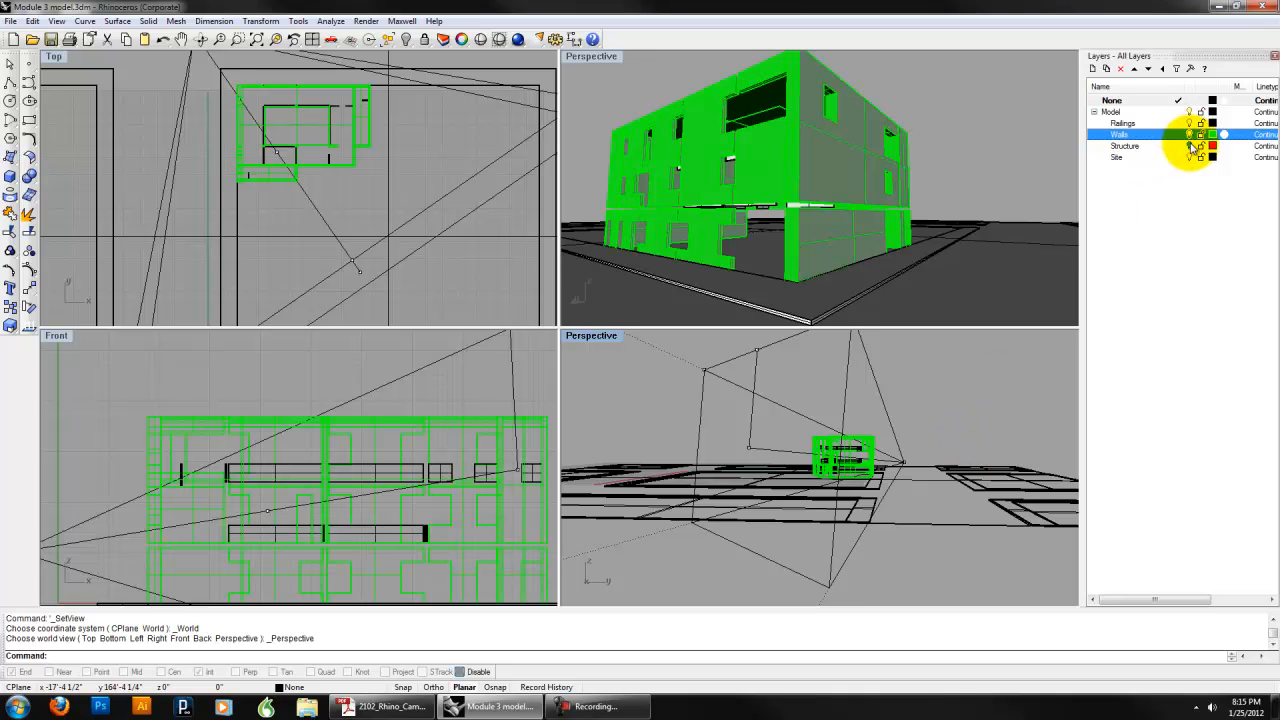
pyautogui.click(1190, 146)
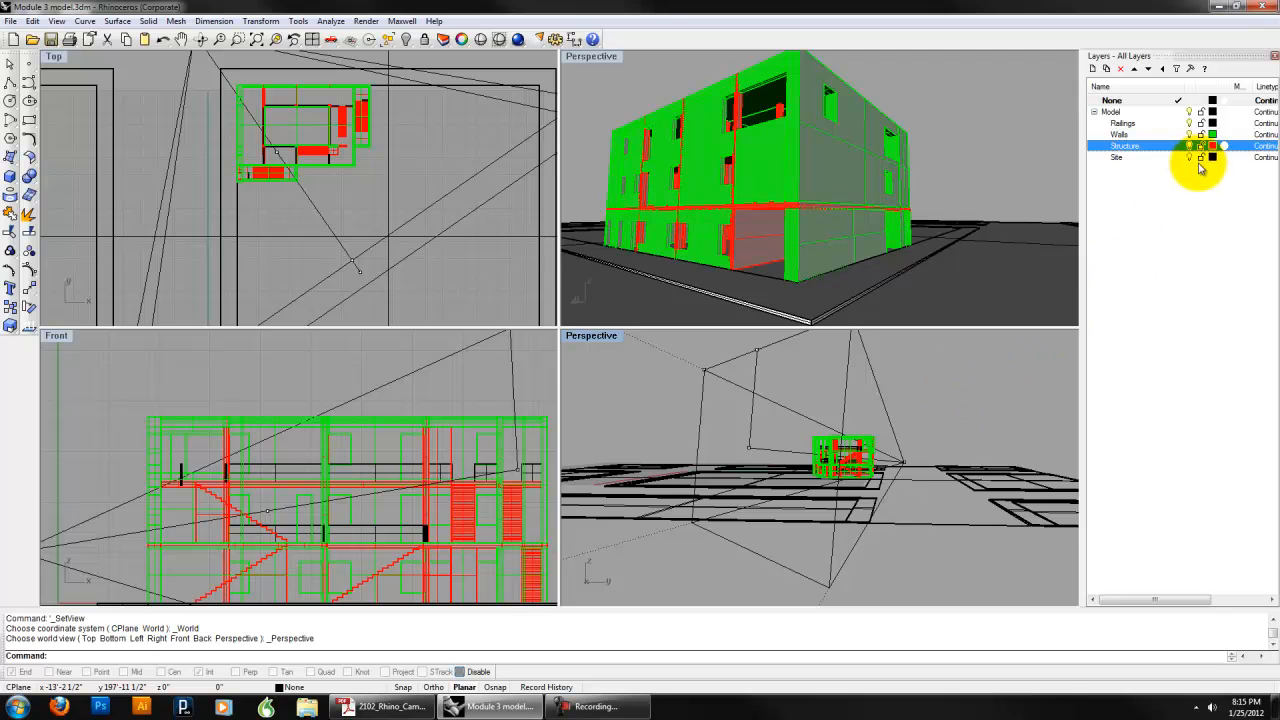
# - Lock the Model layer together with its Railings, Walls, Structure and Site sublayers
pyautogui.click(1203, 158)
pyautogui.click(1203, 146)
pyautogui.click(1203, 135)
pyautogui.click(1203, 124)
pyautogui.click(1201, 112)
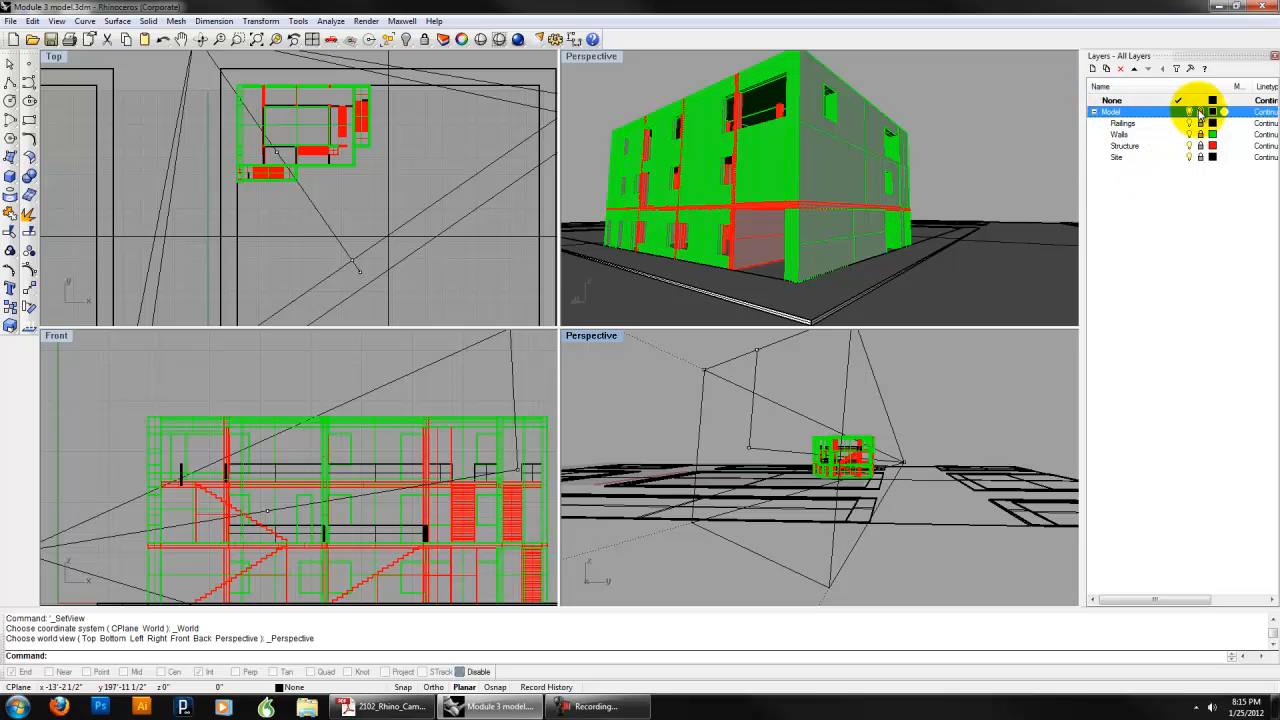
pyautogui.click(1201, 124)
pyautogui.click(1201, 135)
pyautogui.click(1201, 146)
pyautogui.click(1201, 158)
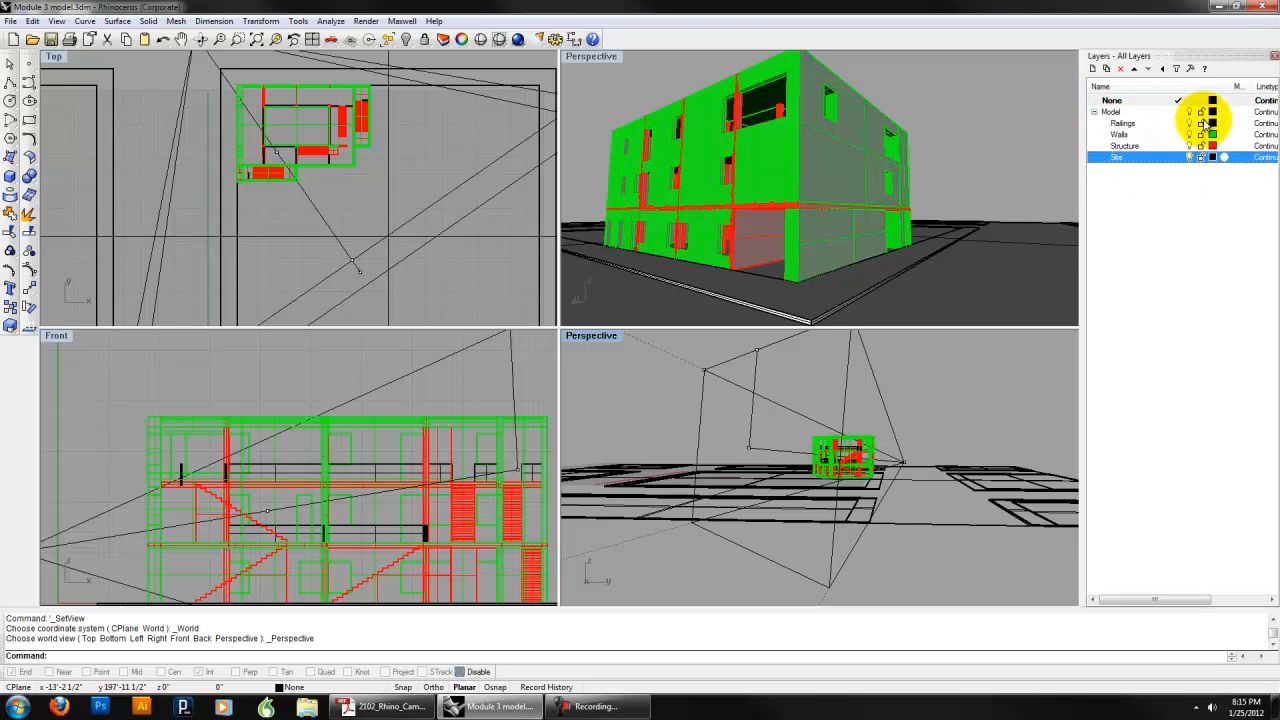
pyautogui.click(1203, 113)
pyautogui.click(1202, 113)
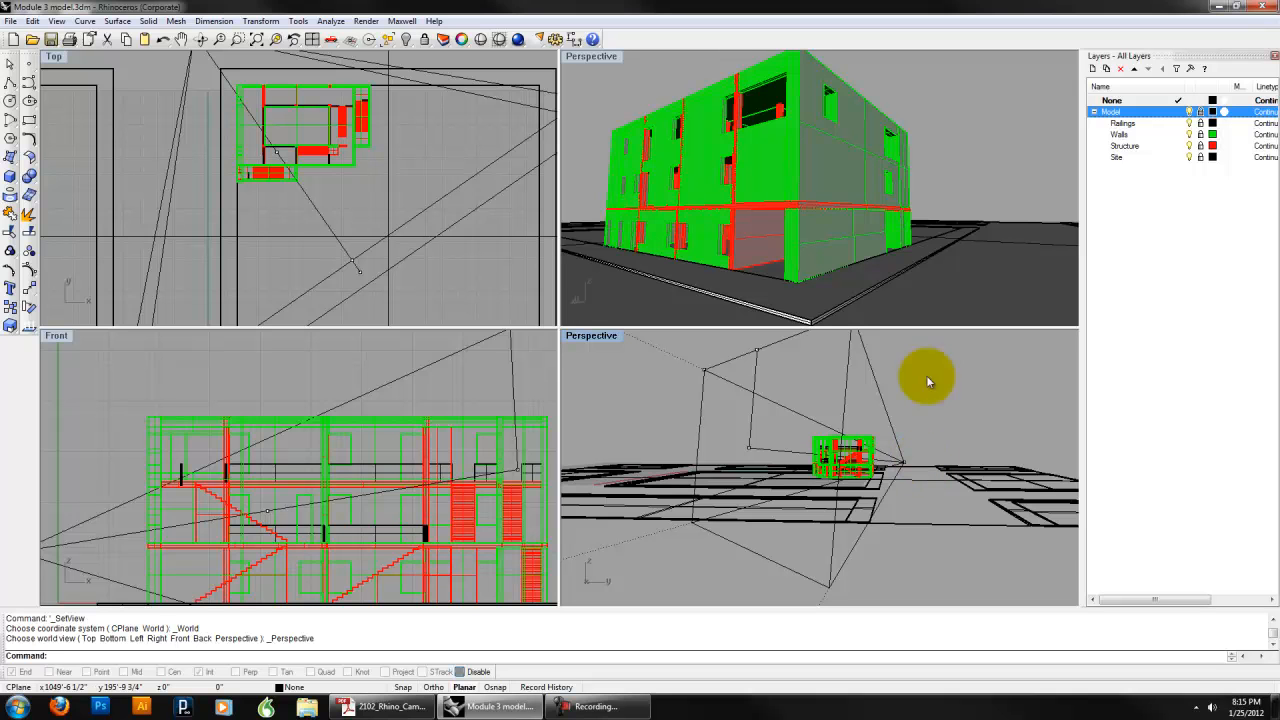
# - Move the camera point farther away from the building's corner in the Top viewport
pyautogui.moveTo(370, 171); pyautogui.dragTo(420, 251, button='right')
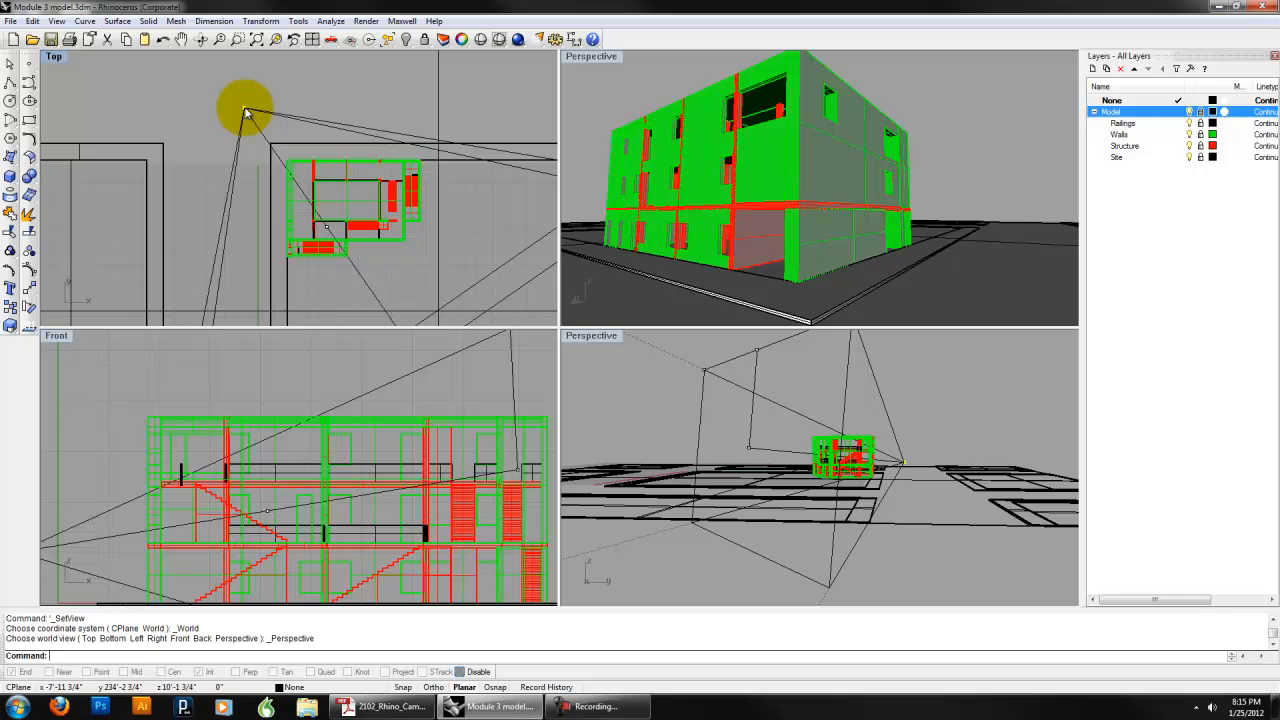
pyautogui.scroll(-2, 353, 198)
pyautogui.moveTo(354, 201); pyautogui.dragTo(263, 190, button='right')
pyautogui.scroll(-2, 334, 142)
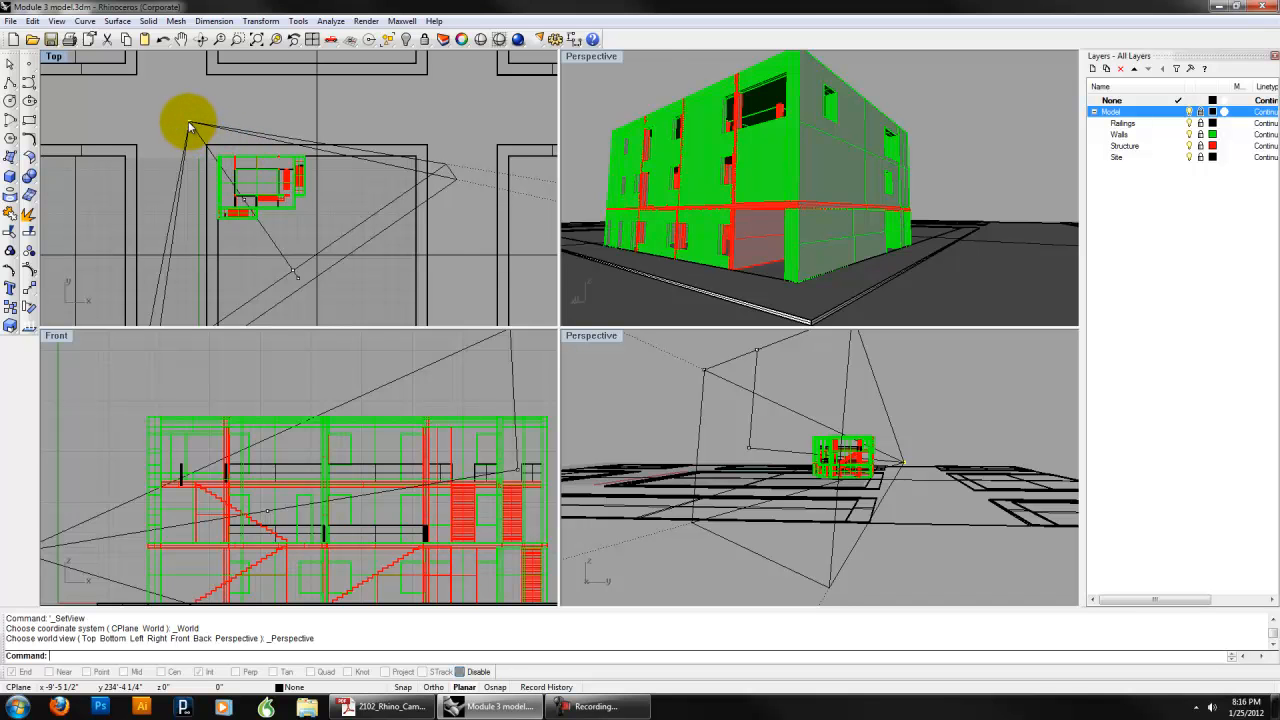
pyautogui.moveTo(190, 125); pyautogui.dragTo(95, 98)
# - Move the camera point down to ground level and closer to the building in the Front viewport
pyautogui.moveTo(122, 496); pyautogui.dragTo(250, 437, button='right')
pyautogui.scroll(-4, 248, 436)
pyautogui.scroll(-2, 188, 433)
pyautogui.scroll(5, 249, 438)
pyautogui.moveTo(440, 446); pyautogui.dragTo(353, 454, button='right')
pyautogui.scroll(-2, 331, 444)
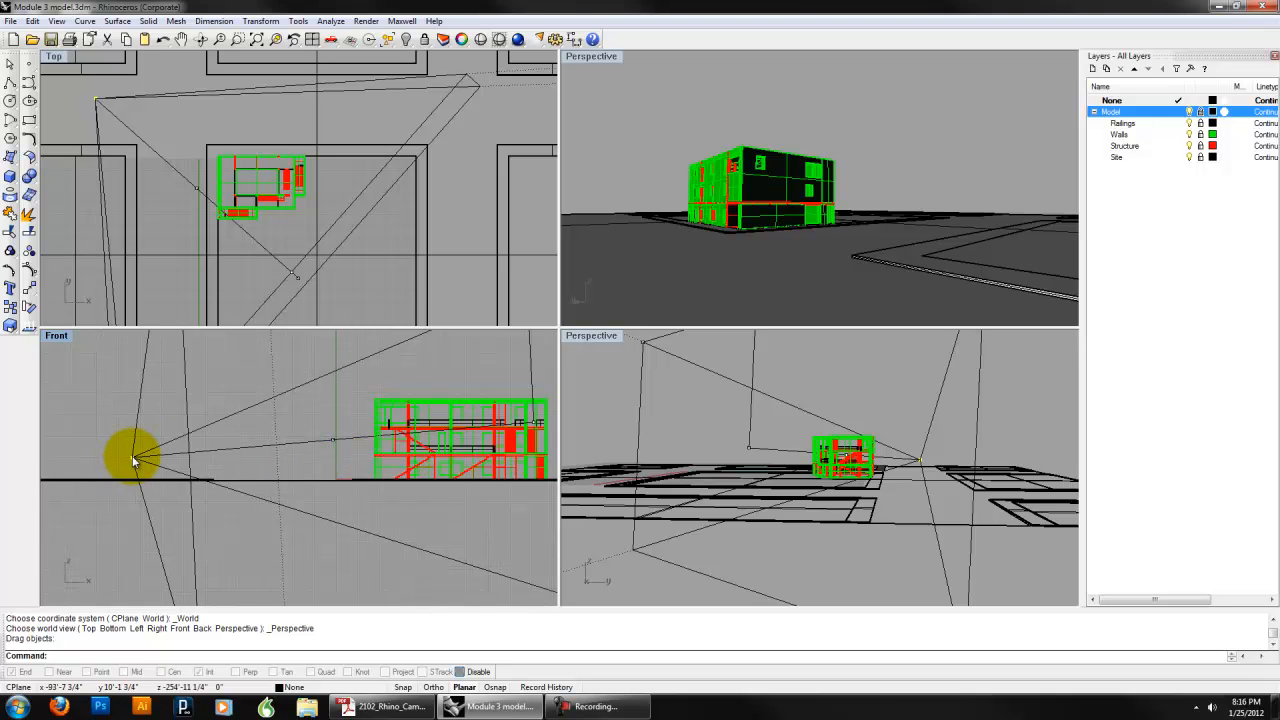
pyautogui.moveTo(133, 460); pyautogui.dragTo(363, 474)
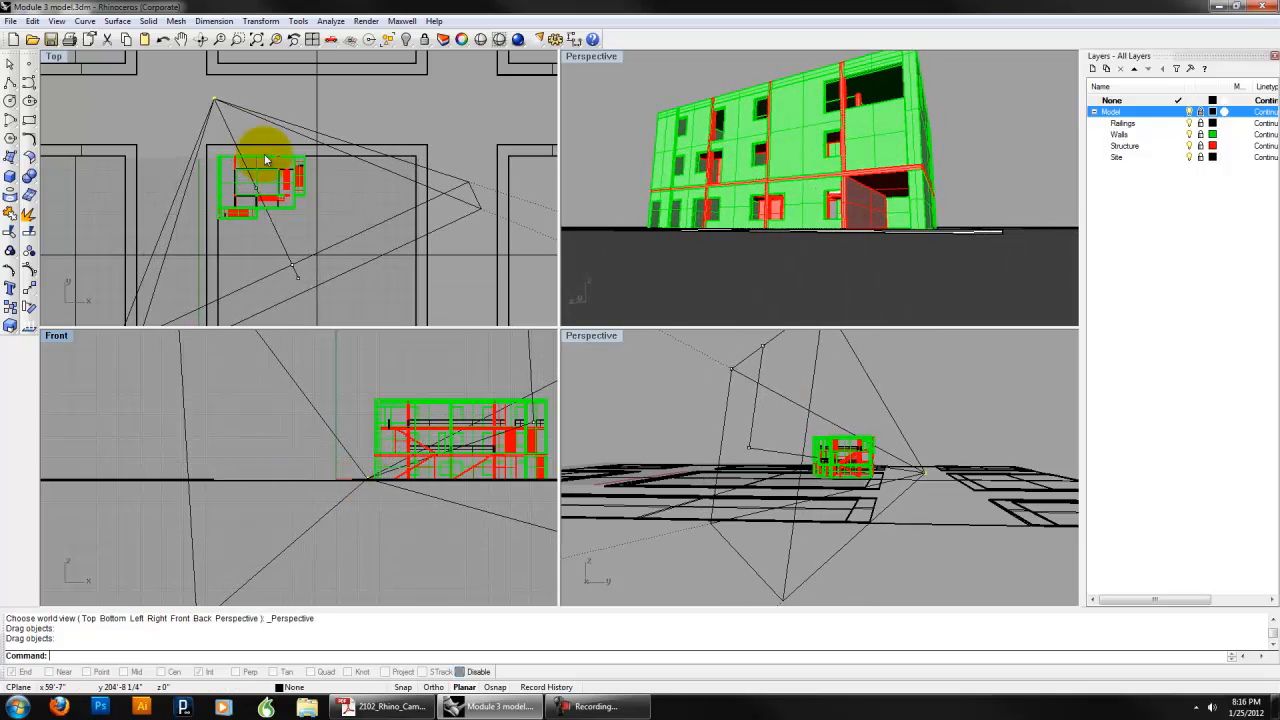
# - Move the camera next to the building's corner in Top, and raise it in Front with the viewport properties displayed
pyautogui.moveTo(214, 101); pyautogui.dragTo(209, 149)
pyautogui.moveTo(353, 478); pyautogui.dragTo(340, 458)
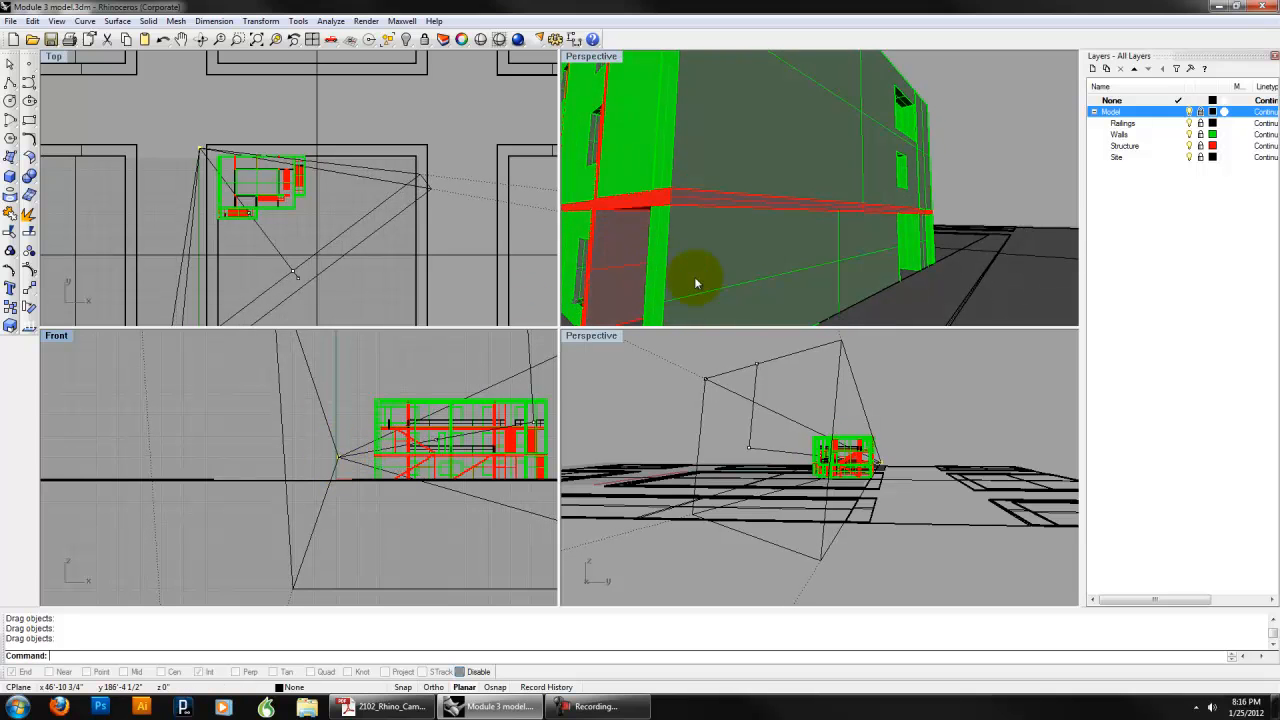
pyautogui.press('F3')
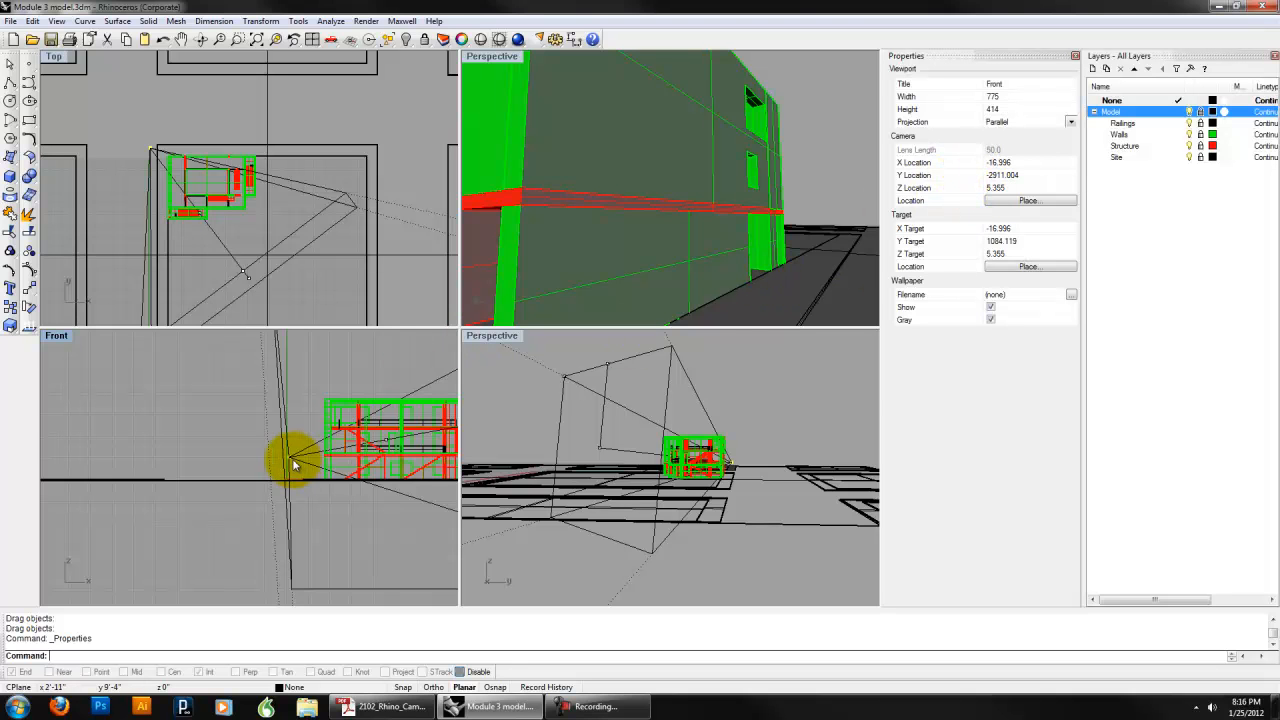
pyautogui.moveTo(285, 453); pyautogui.dragTo(279, 428)
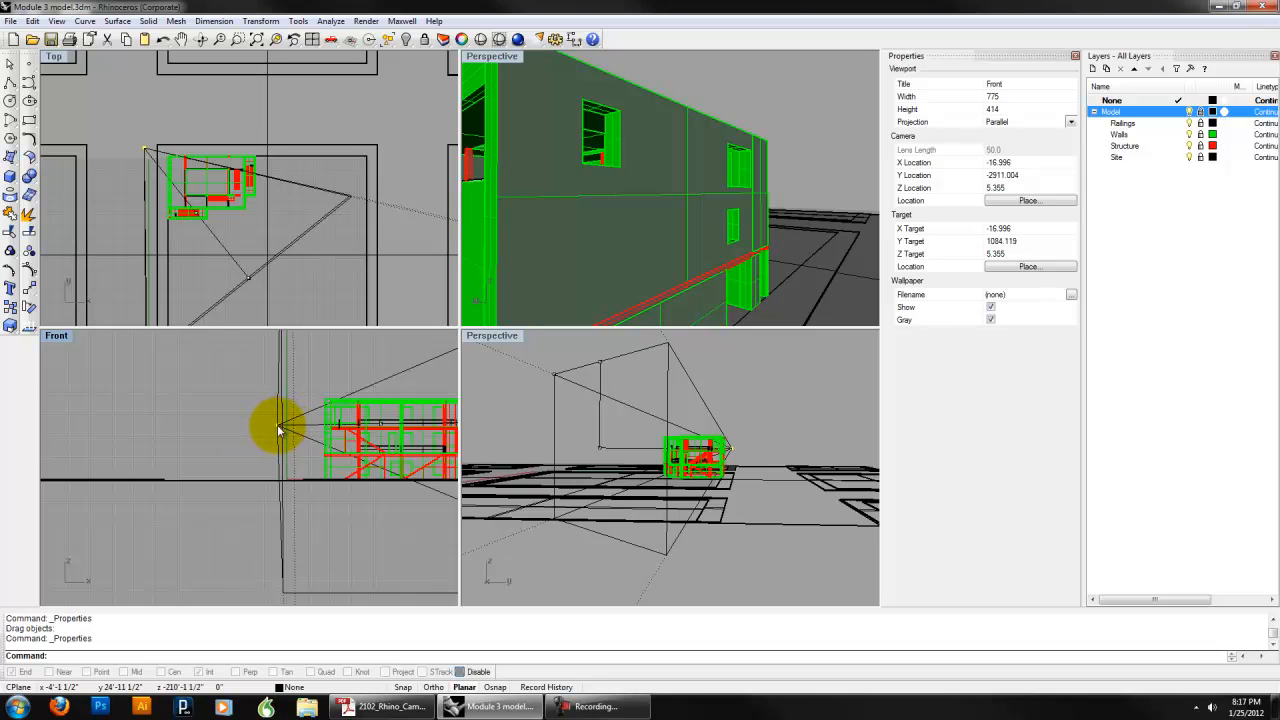
pyautogui.moveTo(279, 428); pyautogui.dragTo(250, 428)
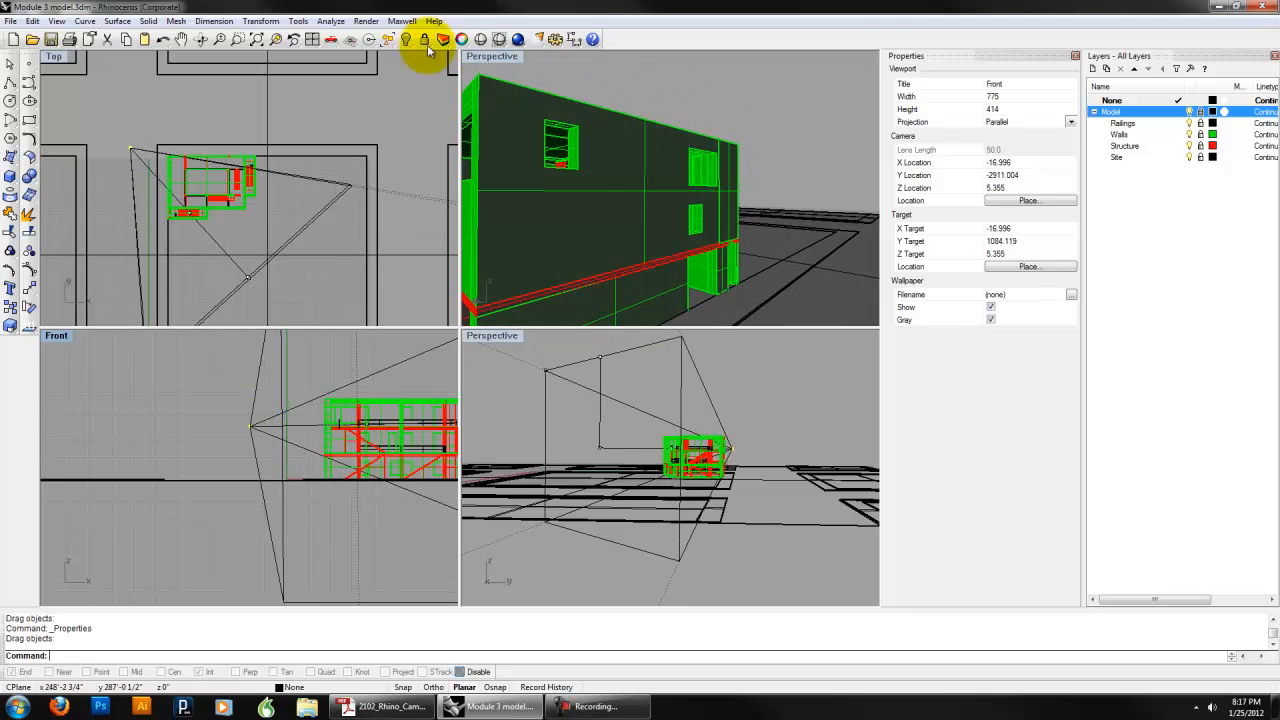
# - Try the Perspective camera's Z Location at a low height near the ground and at 50
pyautogui.click(483, 63)
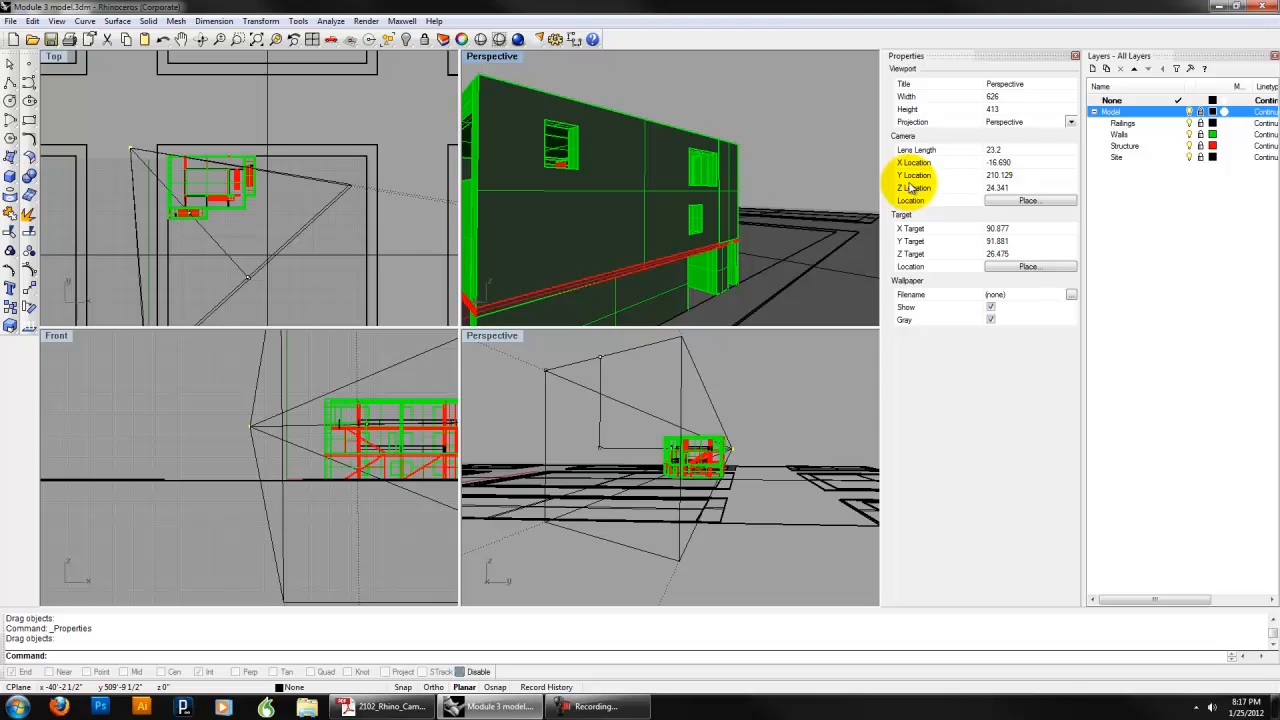
pyautogui.click(996, 188)
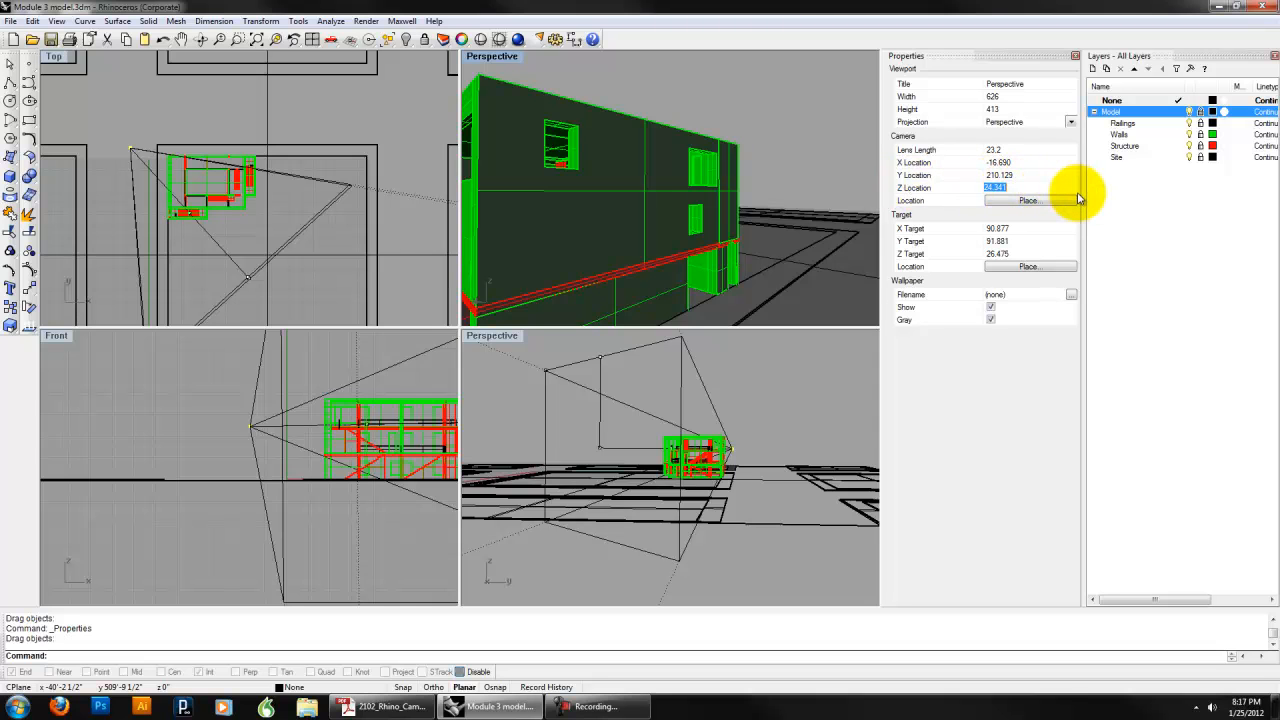
pyautogui.press('Return')
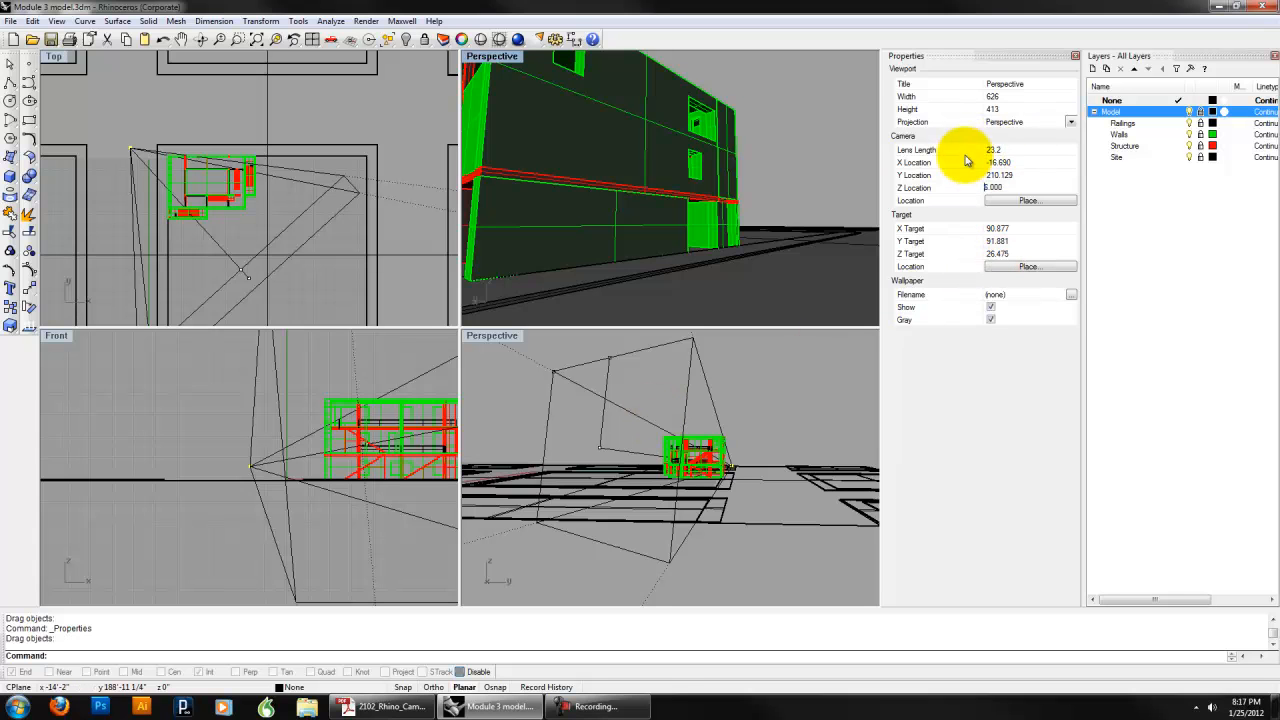
pyautogui.click(993, 187)
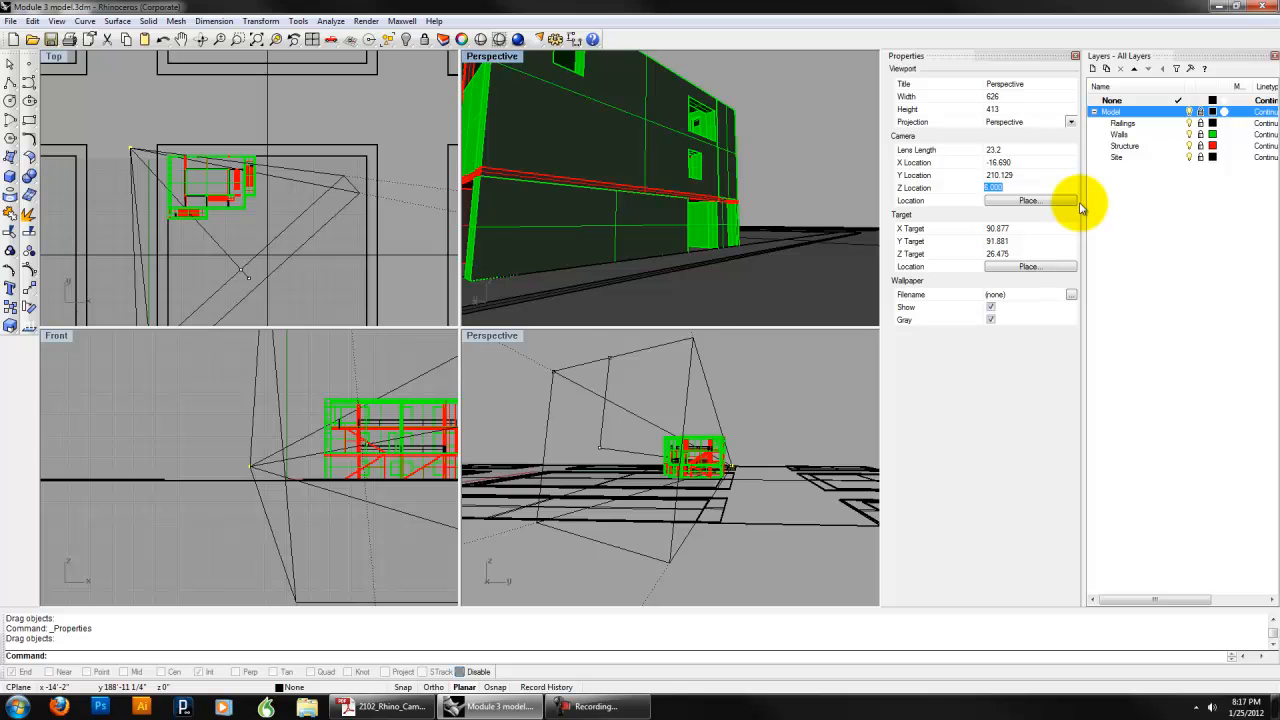
pyautogui.write('50')
pyautogui.press('Return')
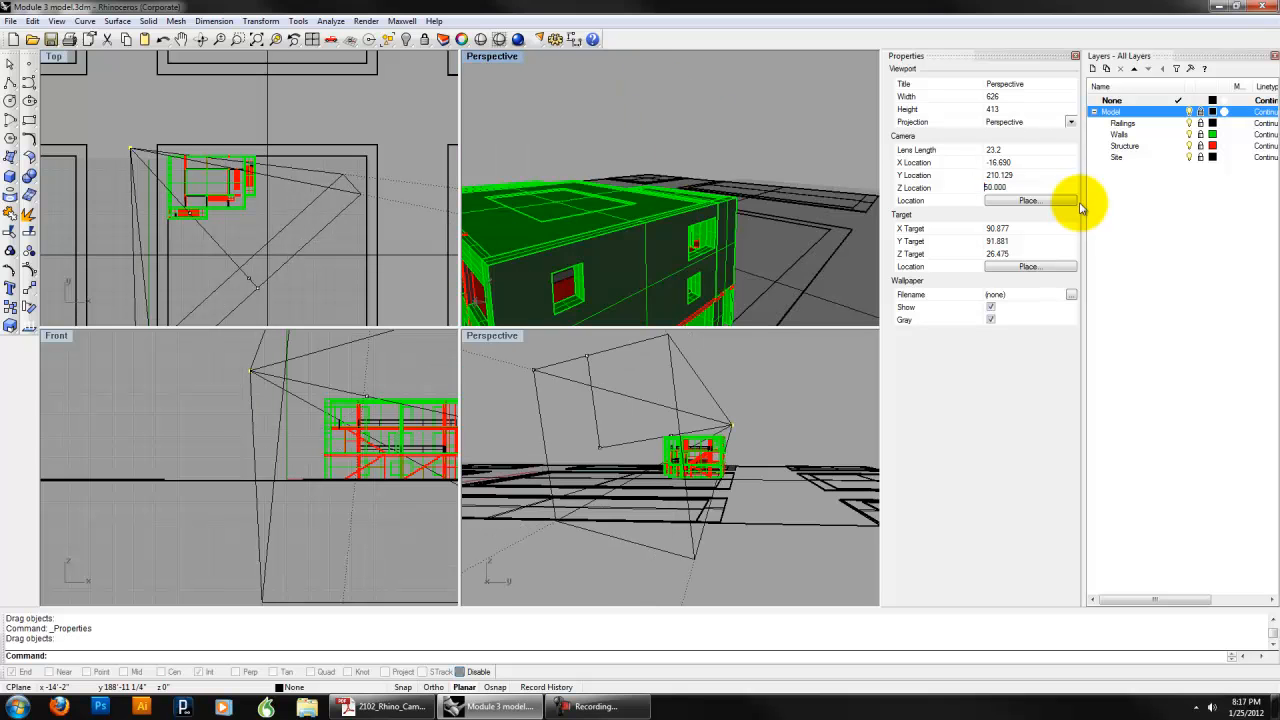
# - Set the Perspective camera's Z Location to 1 and compare the viewport properties of Front and Perspective
pyautogui.click(995, 188)
pyautogui.write('10')
pyautogui.press('Return')
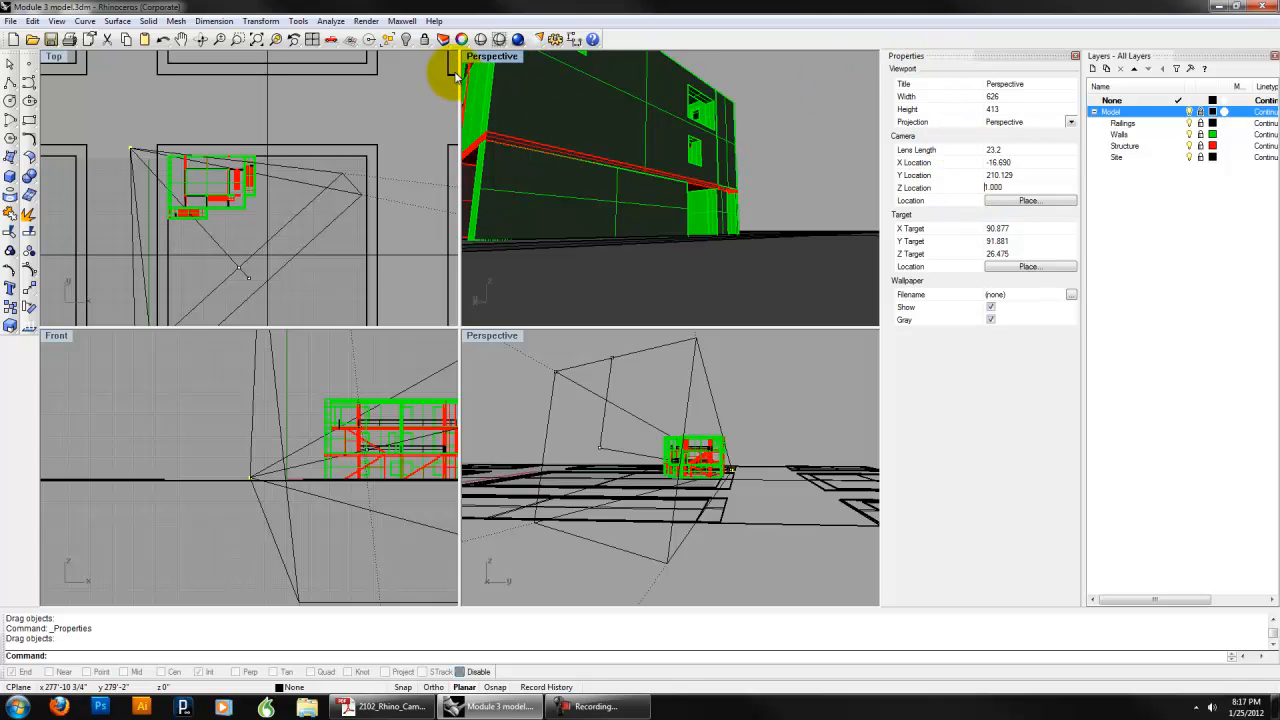
pyautogui.click(486, 53)
pyautogui.click(228, 356)
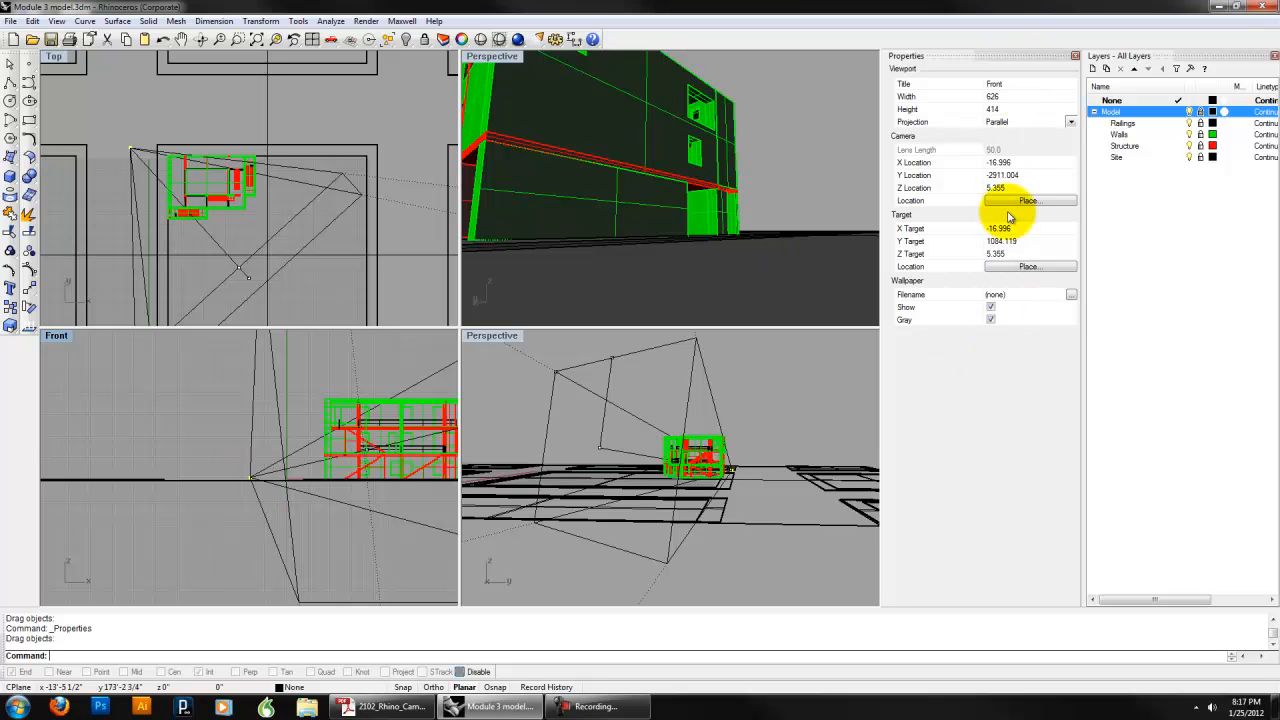
pyautogui.click(482, 56)
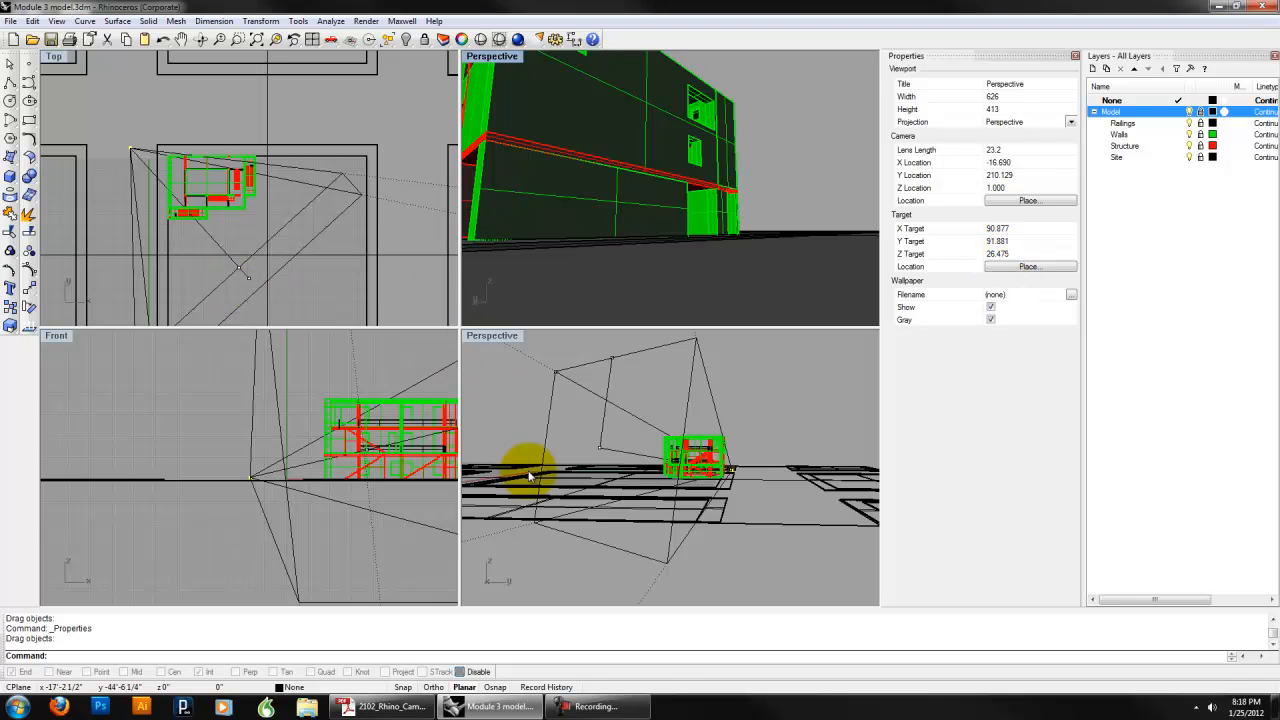
# - Move the Perspective camera's target onto the building in Top, and shift it toward the building's near side in Front
pyautogui.moveTo(629, 451); pyautogui.dragTo(583, 457, button='right')
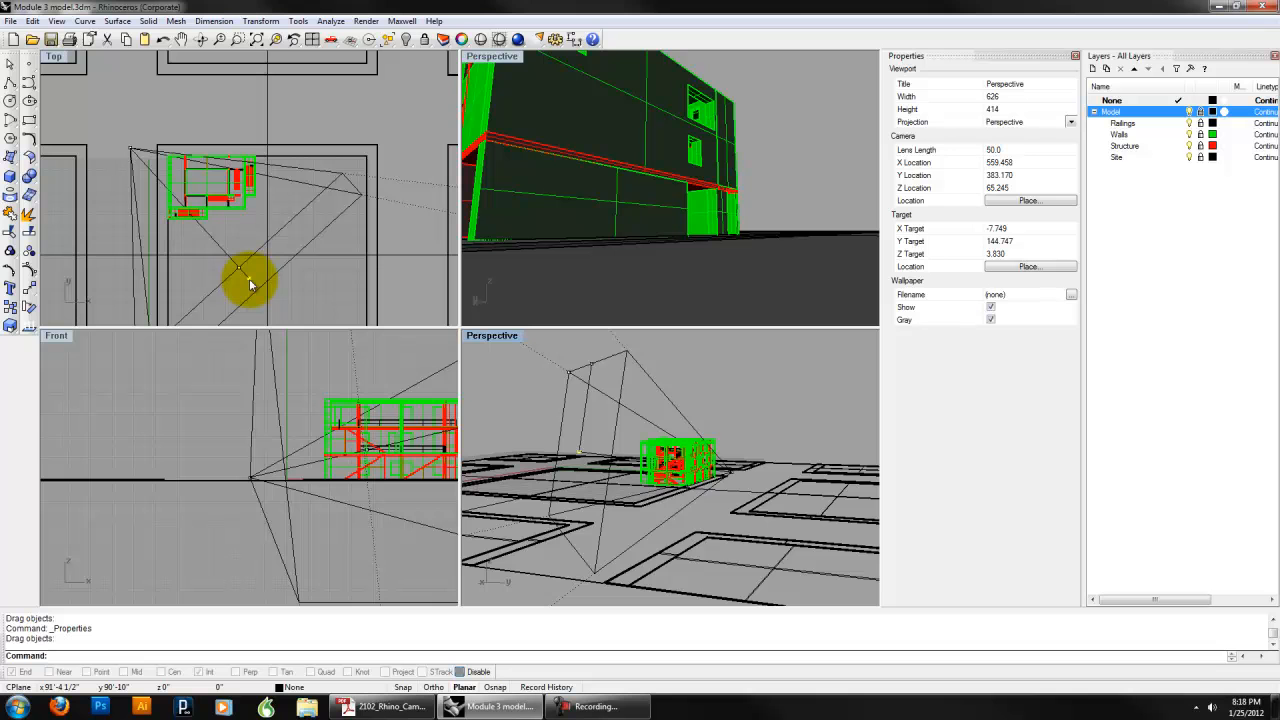
pyautogui.moveTo(249, 278); pyautogui.dragTo(225, 189)
pyautogui.moveTo(360, 404); pyautogui.dragTo(238, 402, button='right')
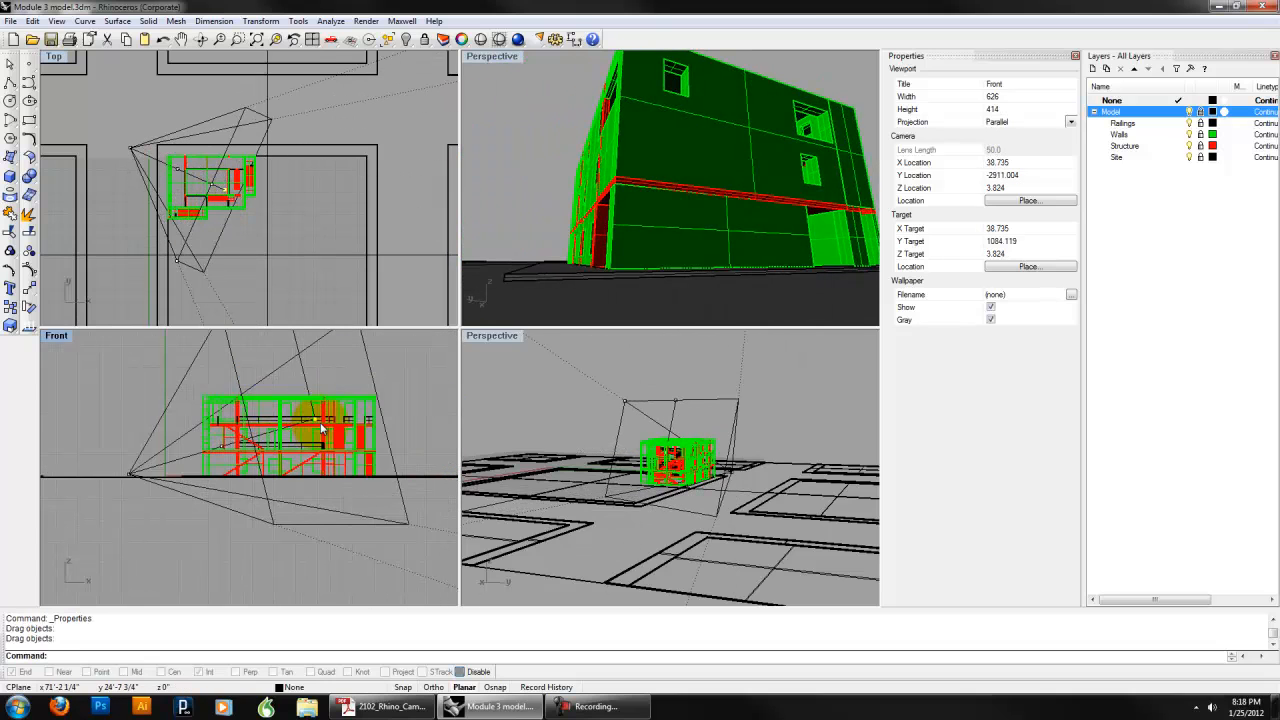
pyautogui.moveTo(318, 425); pyautogui.dragTo(254, 418)
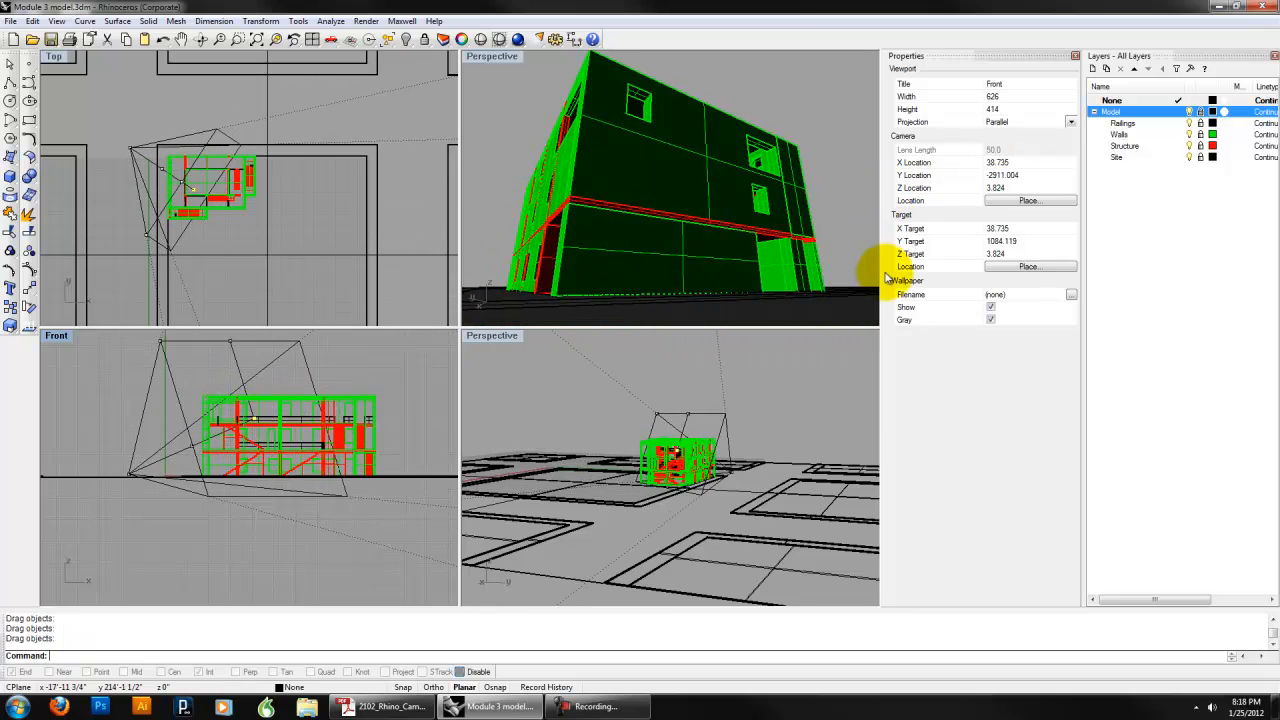
# - Set the upper Perspective viewport camera's Z Location to 6
pyautogui.click(493, 58)
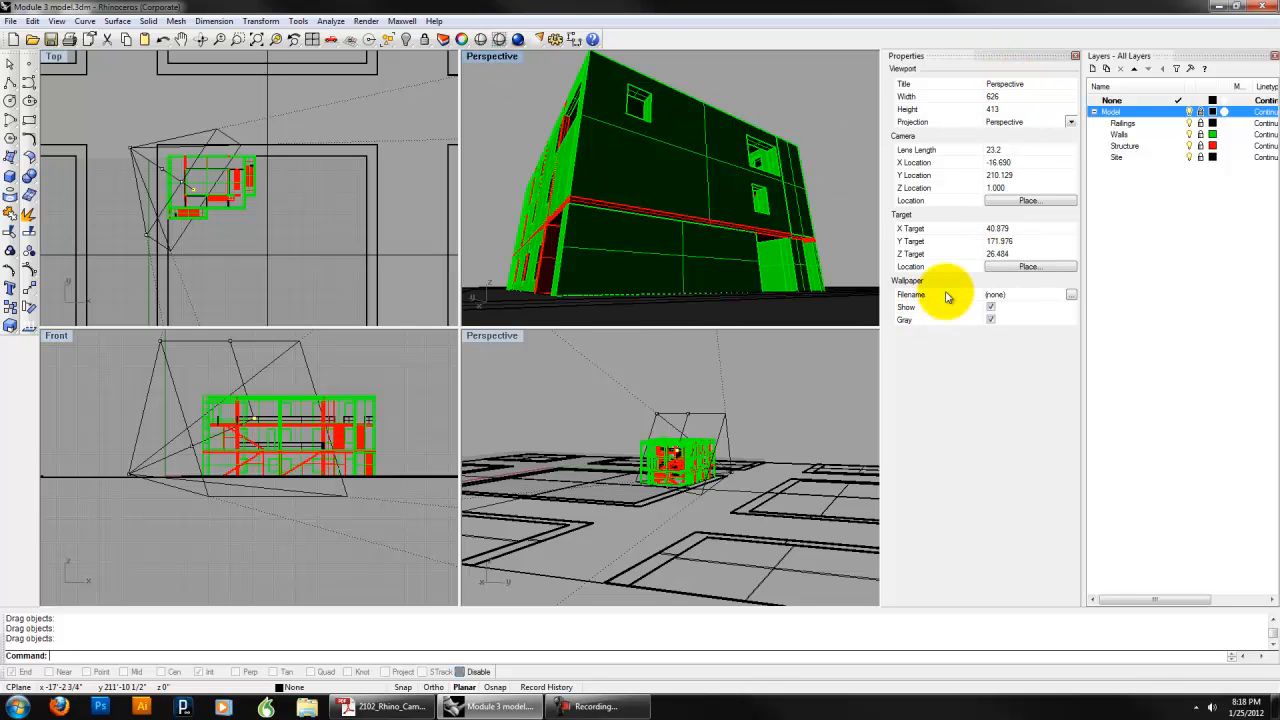
pyautogui.doubleClick(1000, 257)
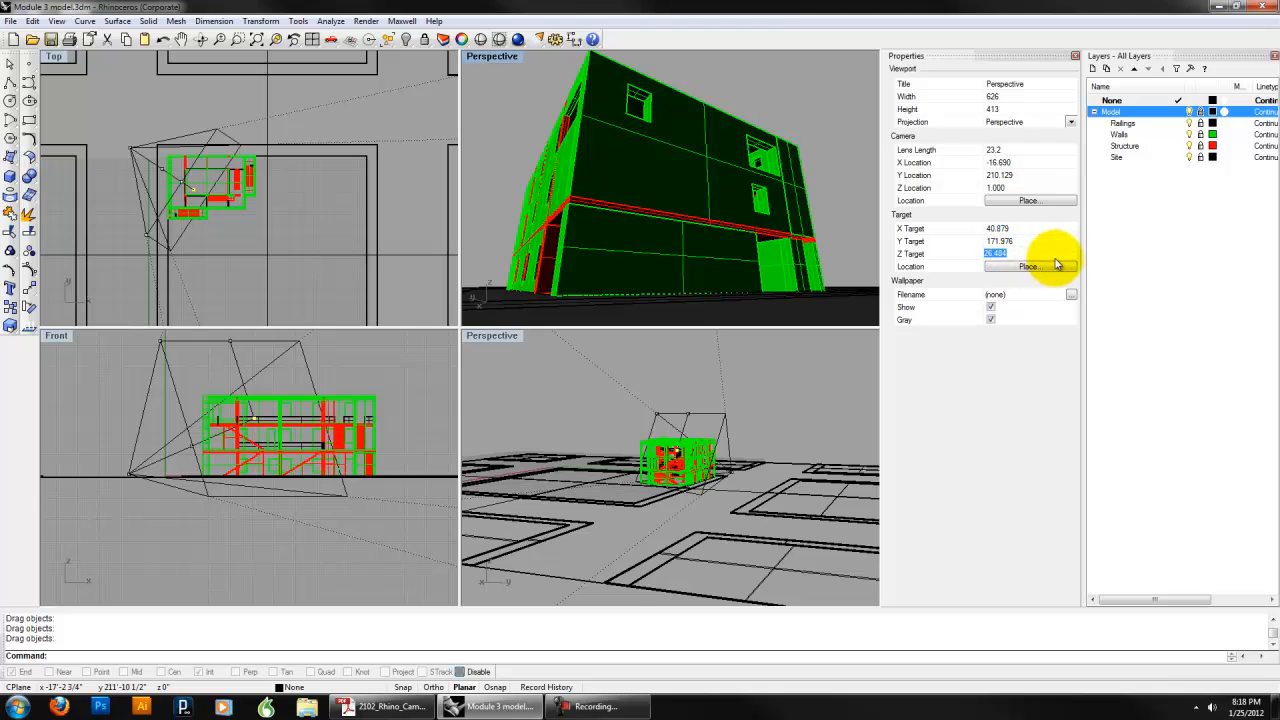
pyautogui.doubleClick(1013, 189)
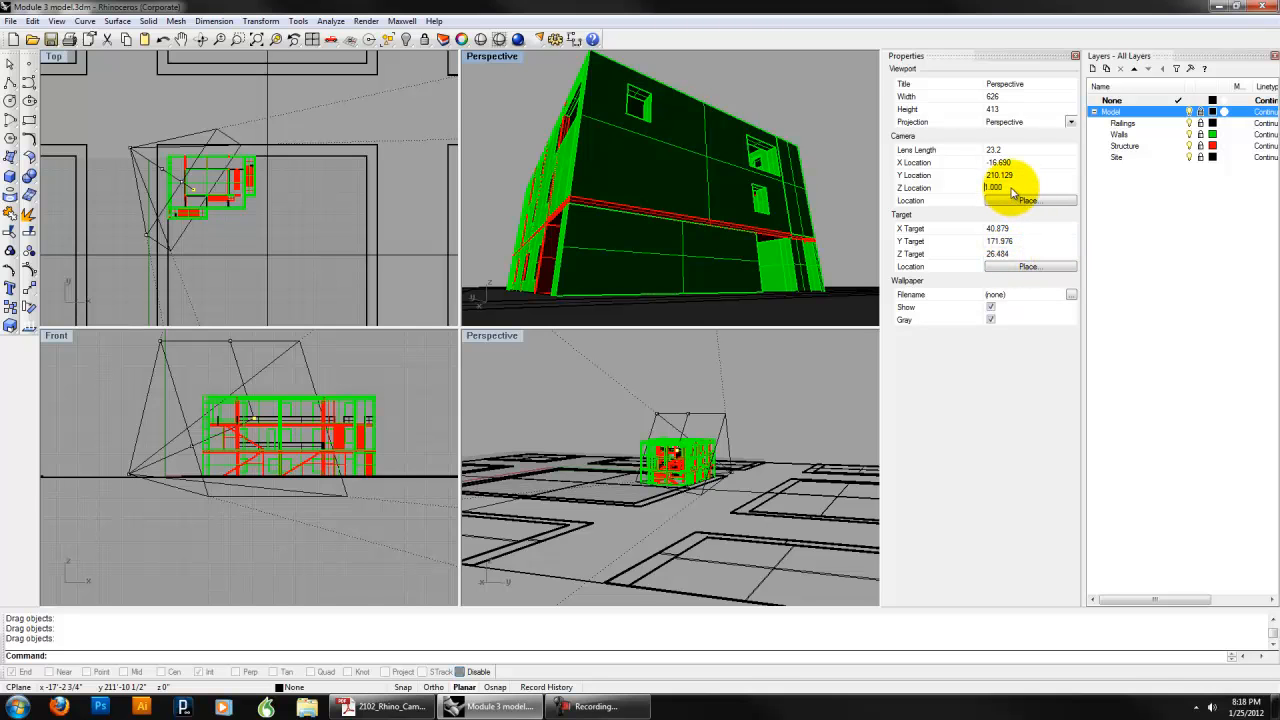
pyautogui.moveTo(1013, 193); pyautogui.dragTo(980, 195)
pyautogui.write('6')
pyautogui.press('Return')
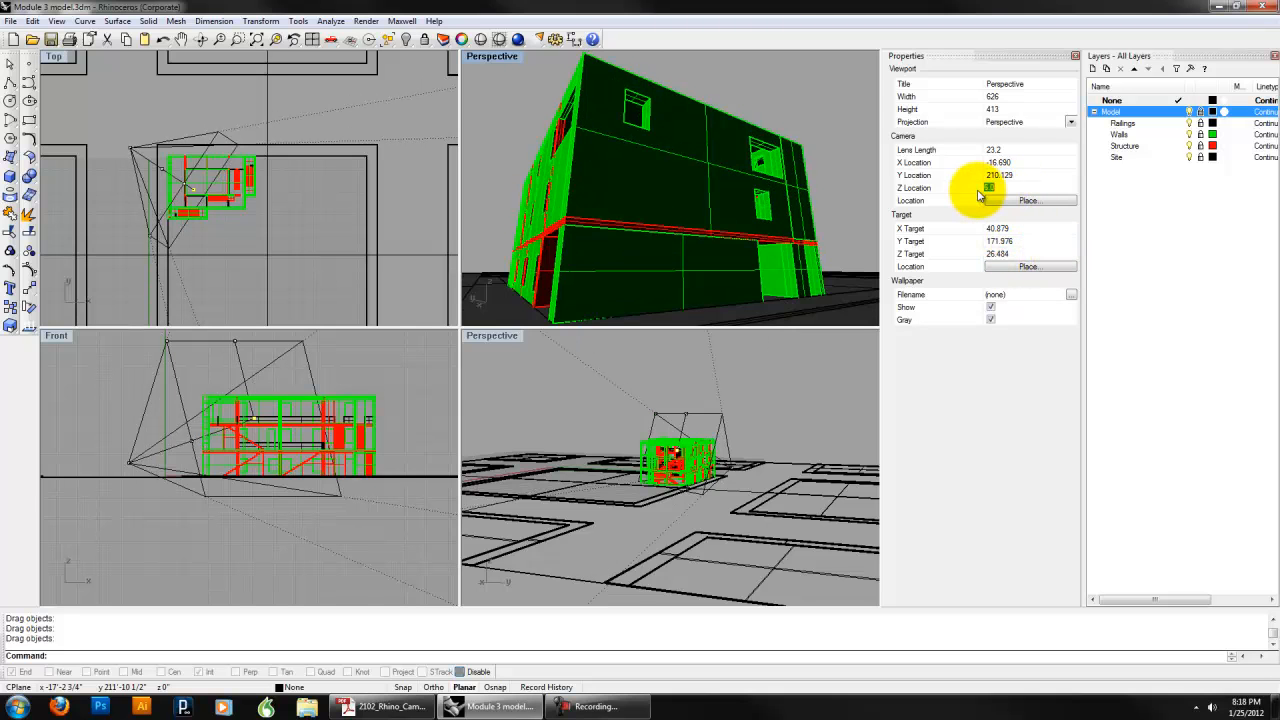
# - Try the Perspective camera's Z Target at 12, and set it to 24
pyautogui.click(1016, 257)
pyautogui.click(992, 258)
pyautogui.moveTo(1015, 257); pyautogui.dragTo(977, 260)
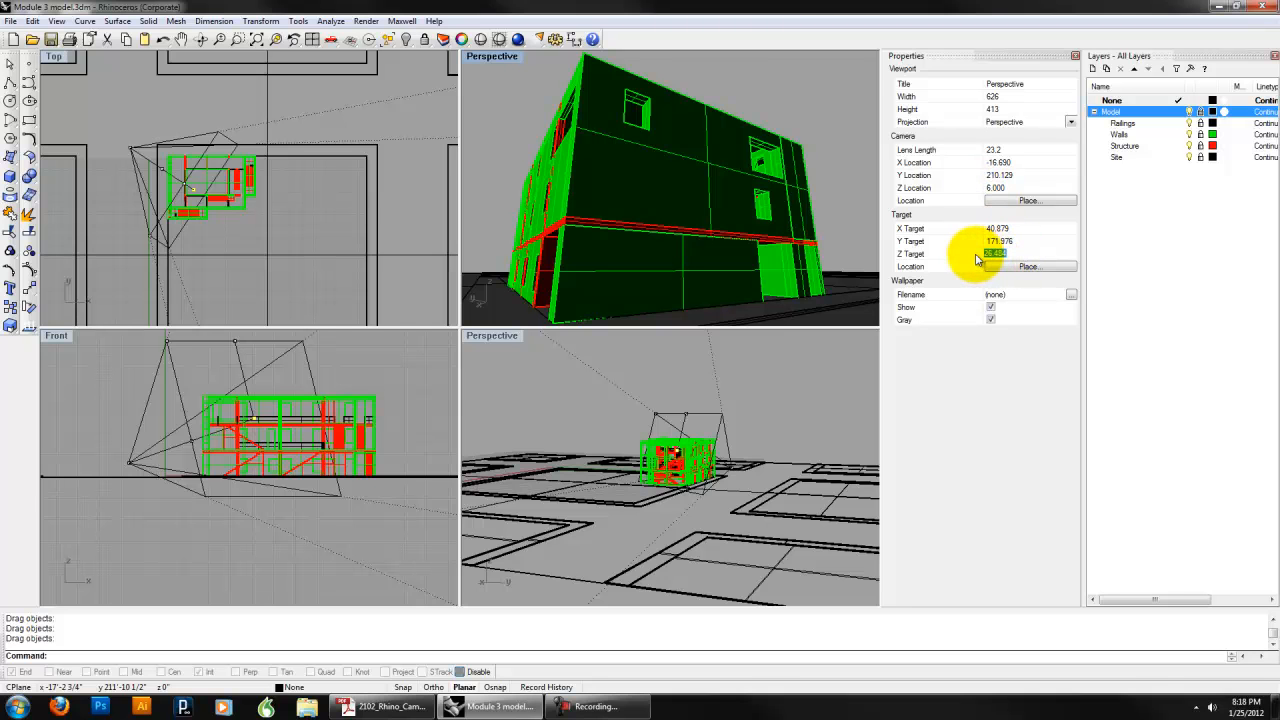
pyautogui.write('12')
pyautogui.press('Return')
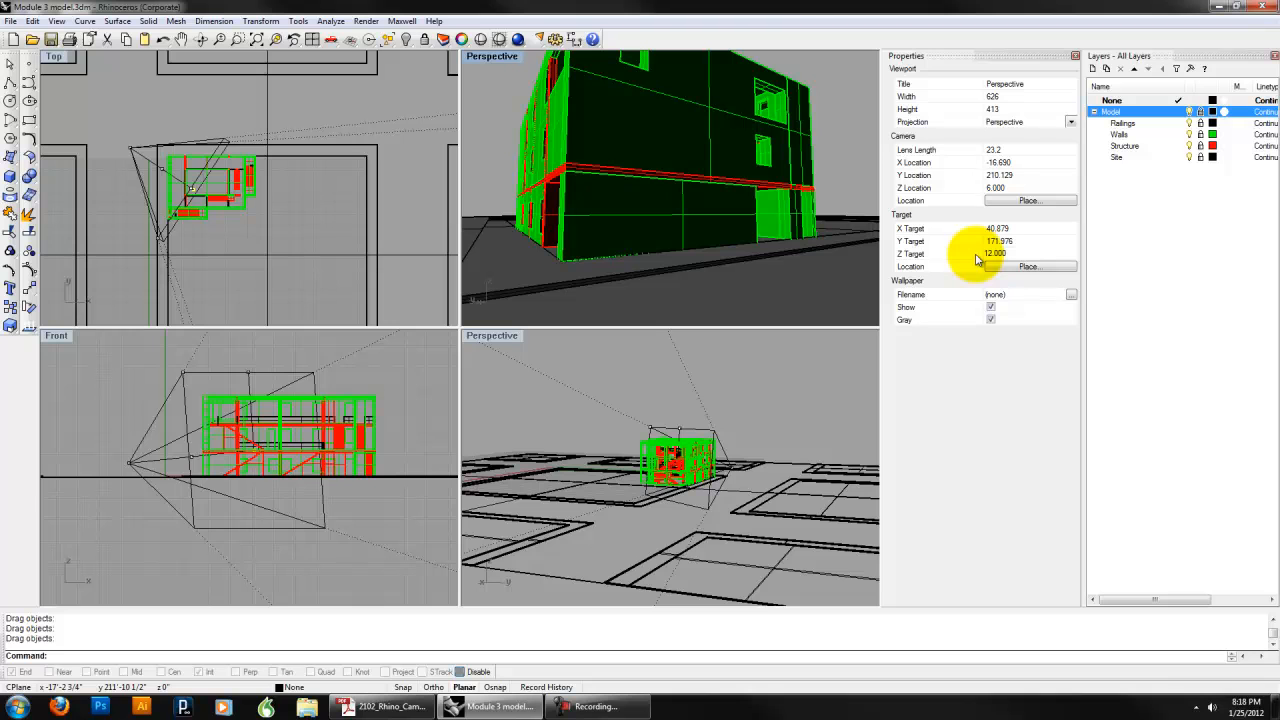
pyautogui.moveTo(1025, 254); pyautogui.dragTo(972, 254)
pyautogui.write('24')
pyautogui.press('Return')
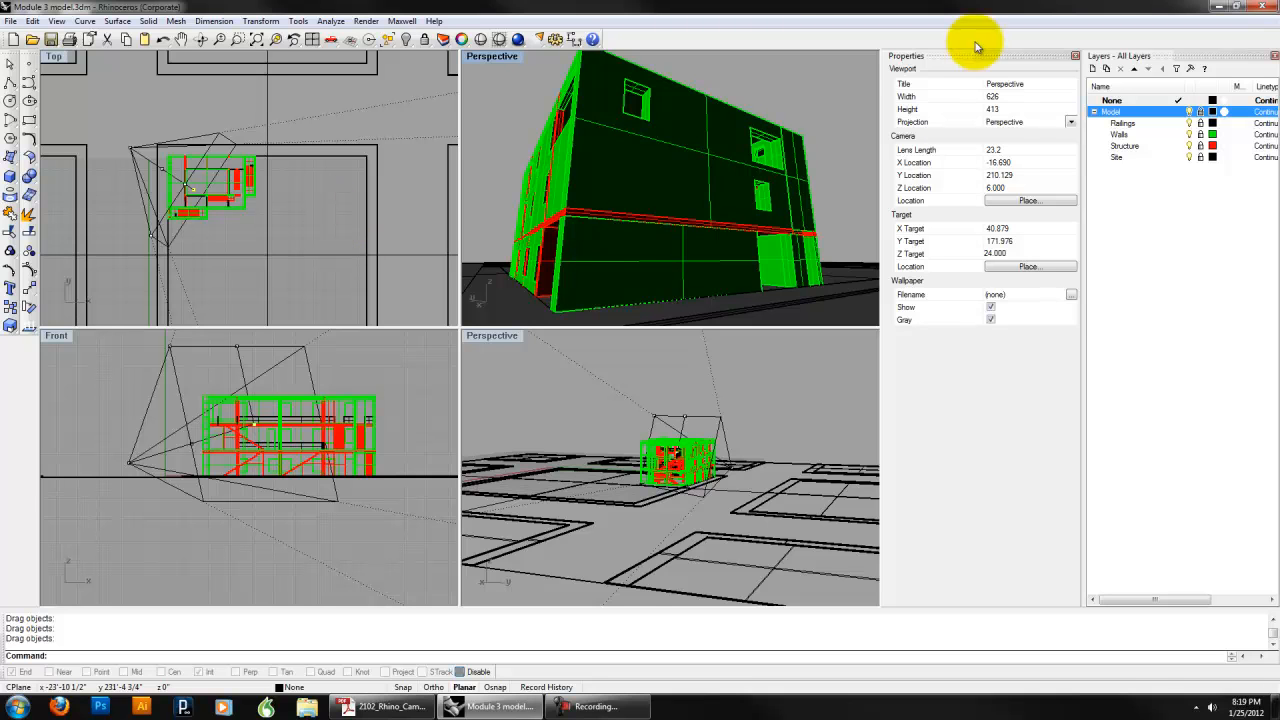
# - Try the Perspective camera's lens length at 50, 10, 35 and 5
pyautogui.click(491, 57)
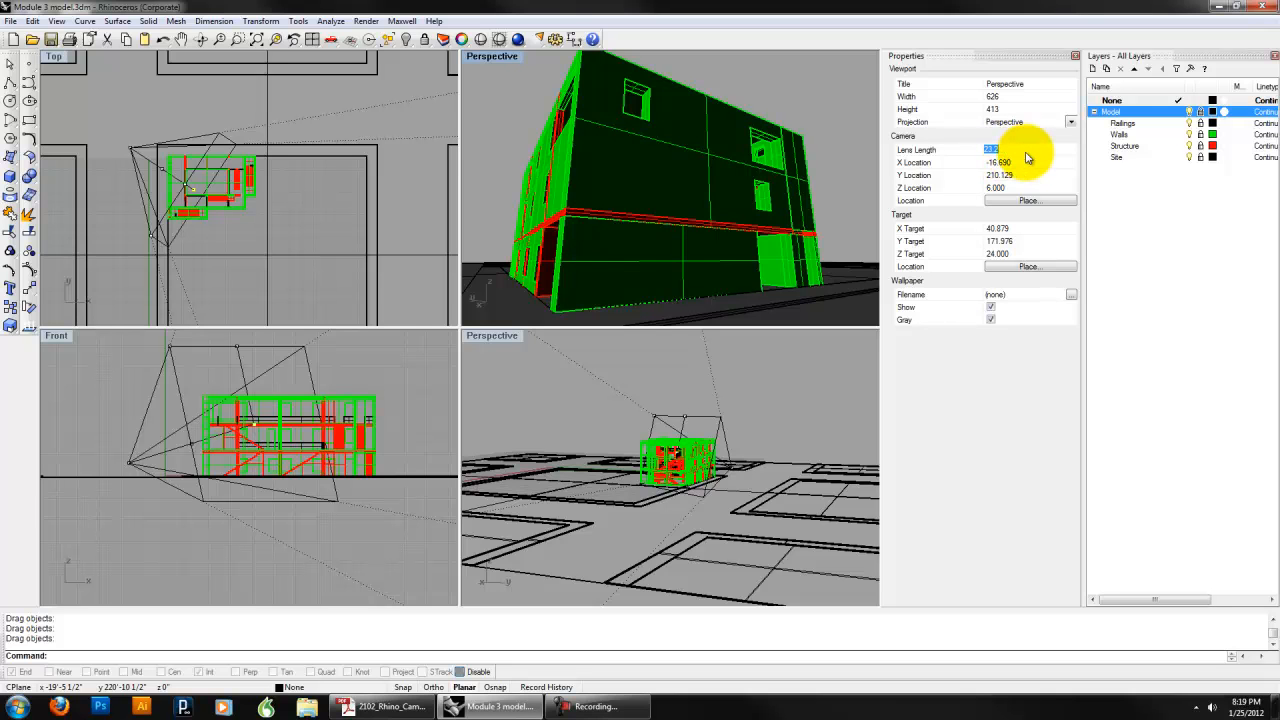
pyautogui.press('Return')
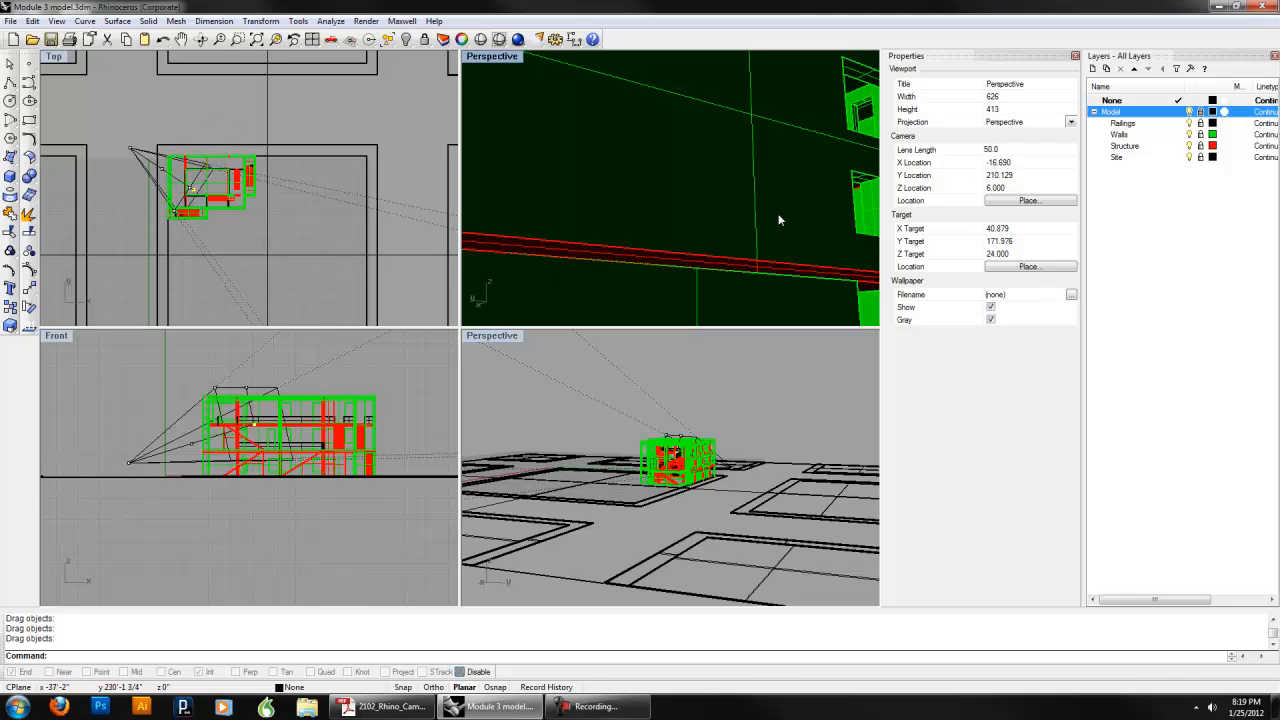
pyautogui.moveTo(1010, 152); pyautogui.dragTo(970, 153)
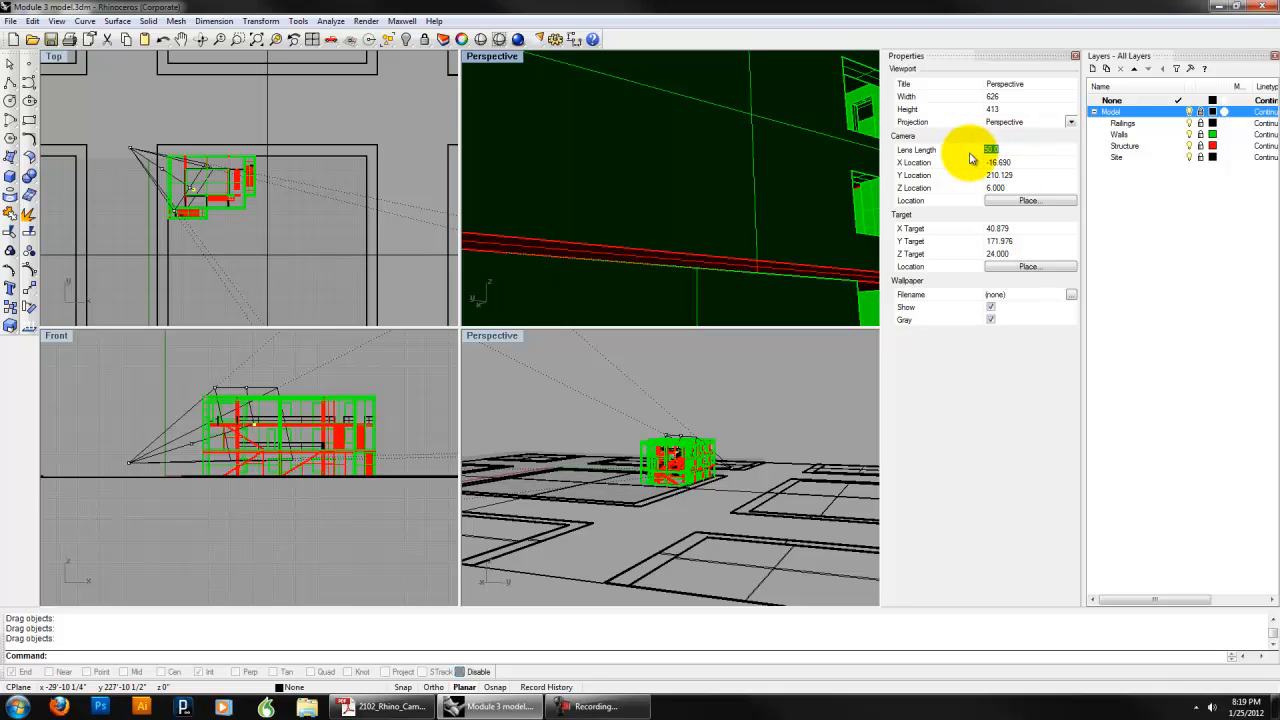
pyautogui.press('Return')
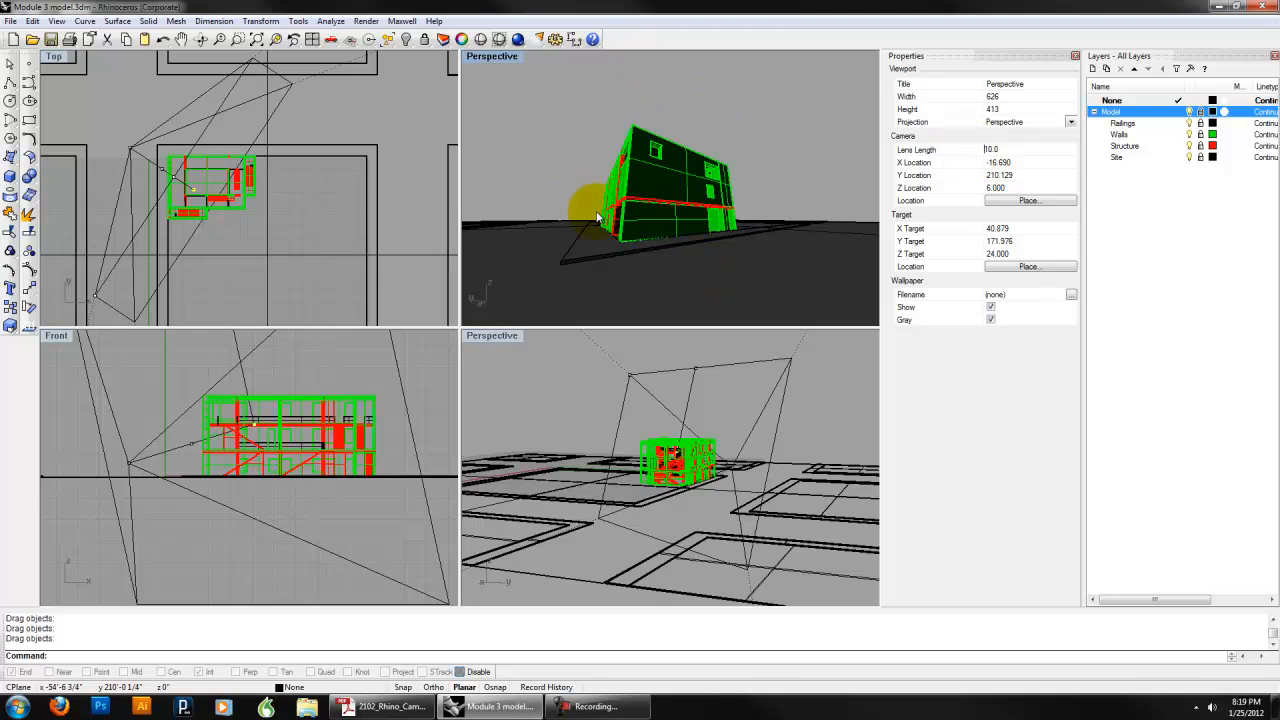
pyautogui.moveTo(1006, 152); pyautogui.dragTo(976, 155)
pyautogui.write('3')
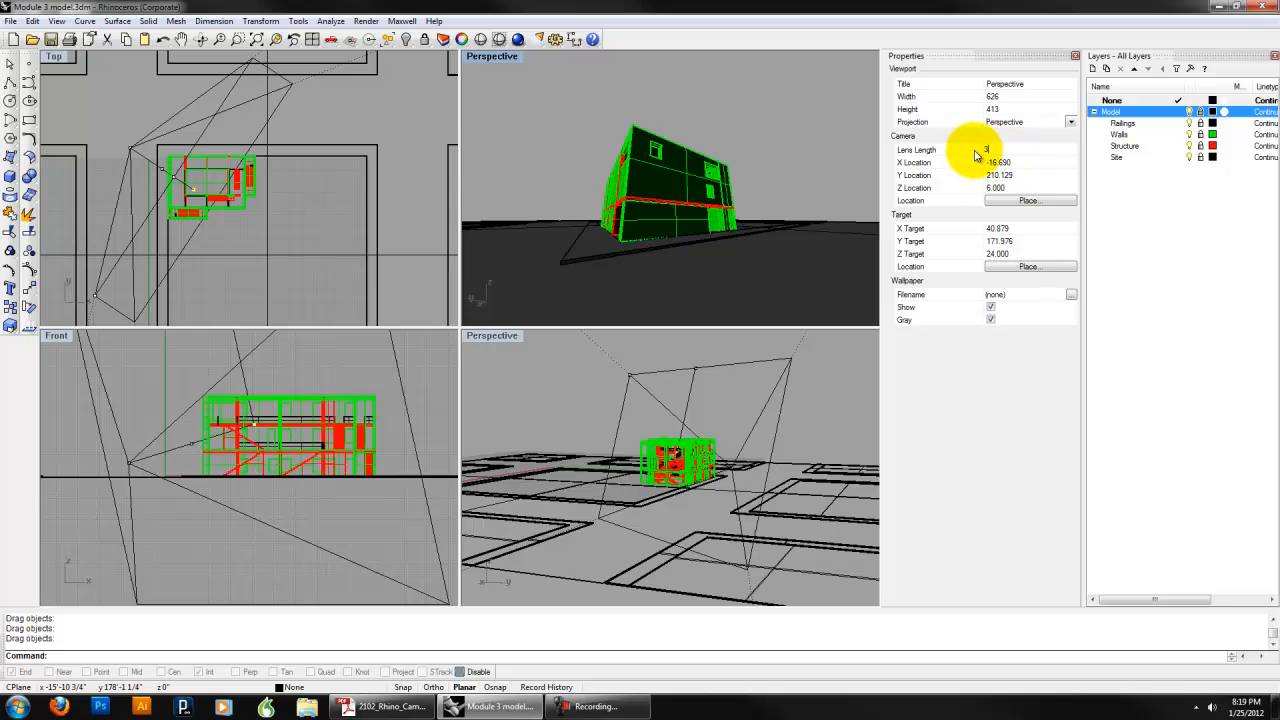
pyautogui.write('5')
pyautogui.press('Return')
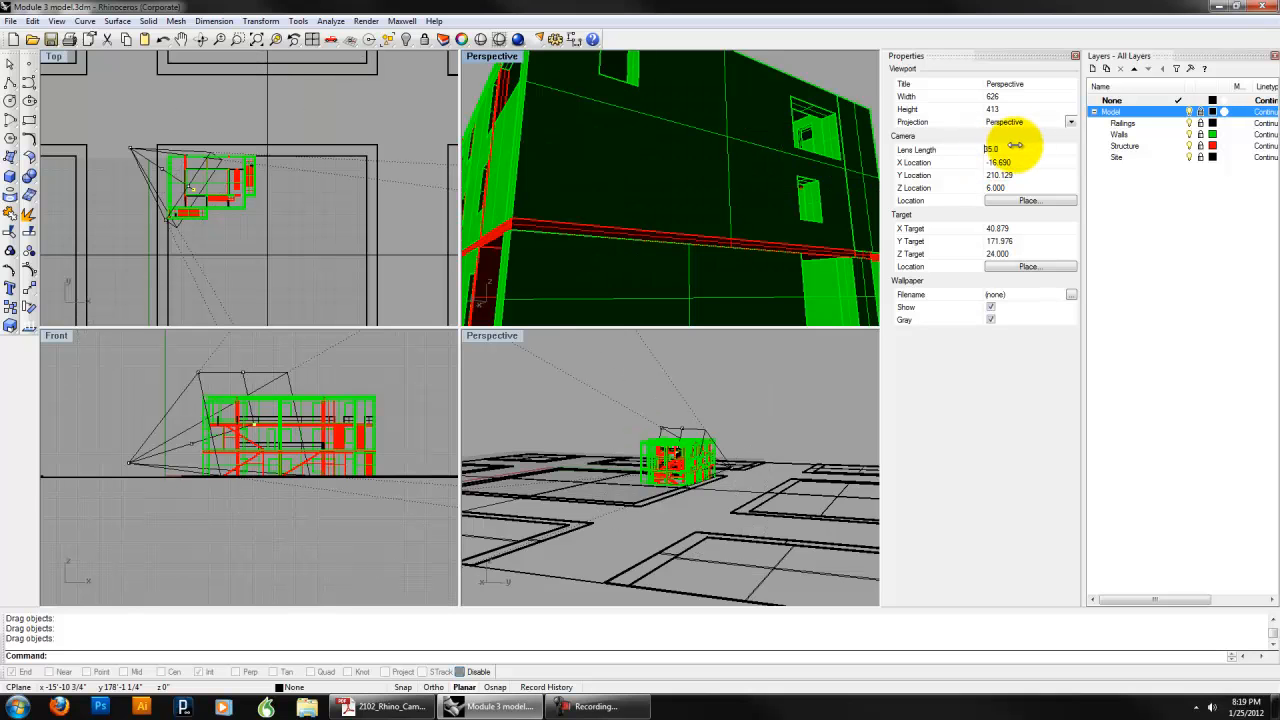
pyautogui.moveTo(1003, 152); pyautogui.dragTo(976, 155)
pyautogui.write('15')
pyautogui.press('Return')
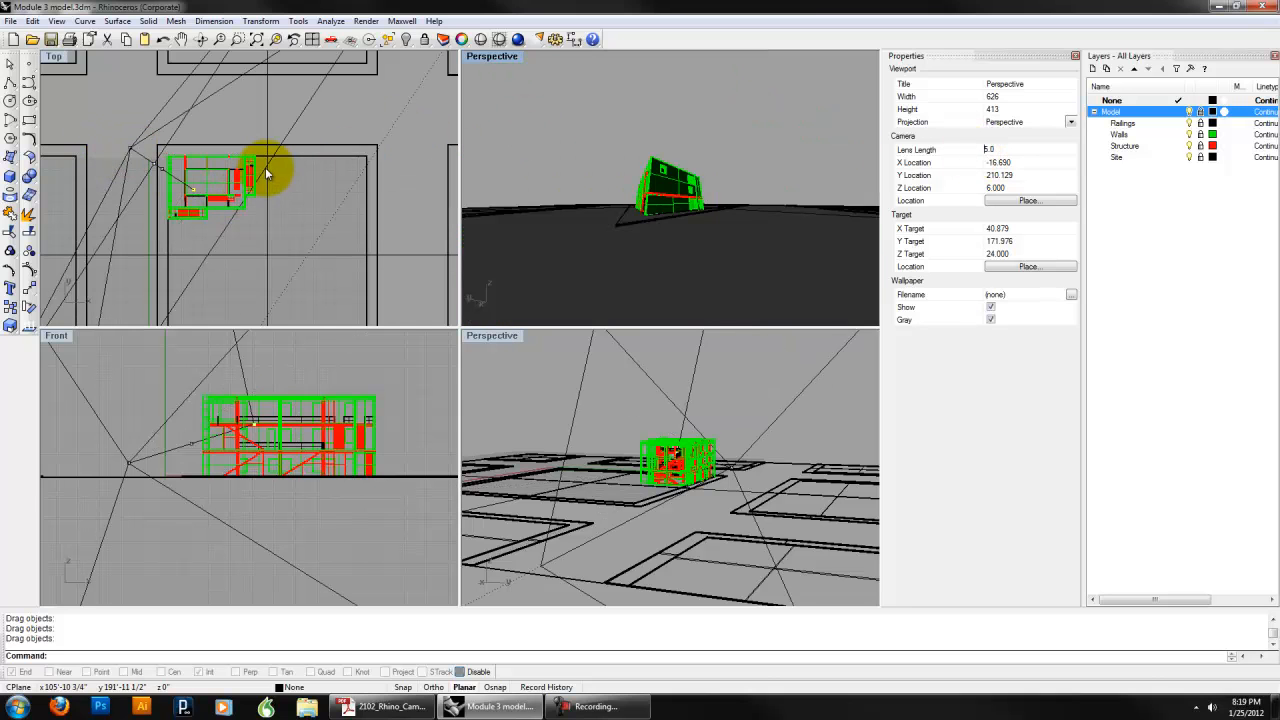
# - Narrow the Perspective camera's view cone in Top with its corner point until the lens length is about 22.3
pyautogui.scroll(-4, 298, 136)
pyautogui.scroll(4, 294, 138)
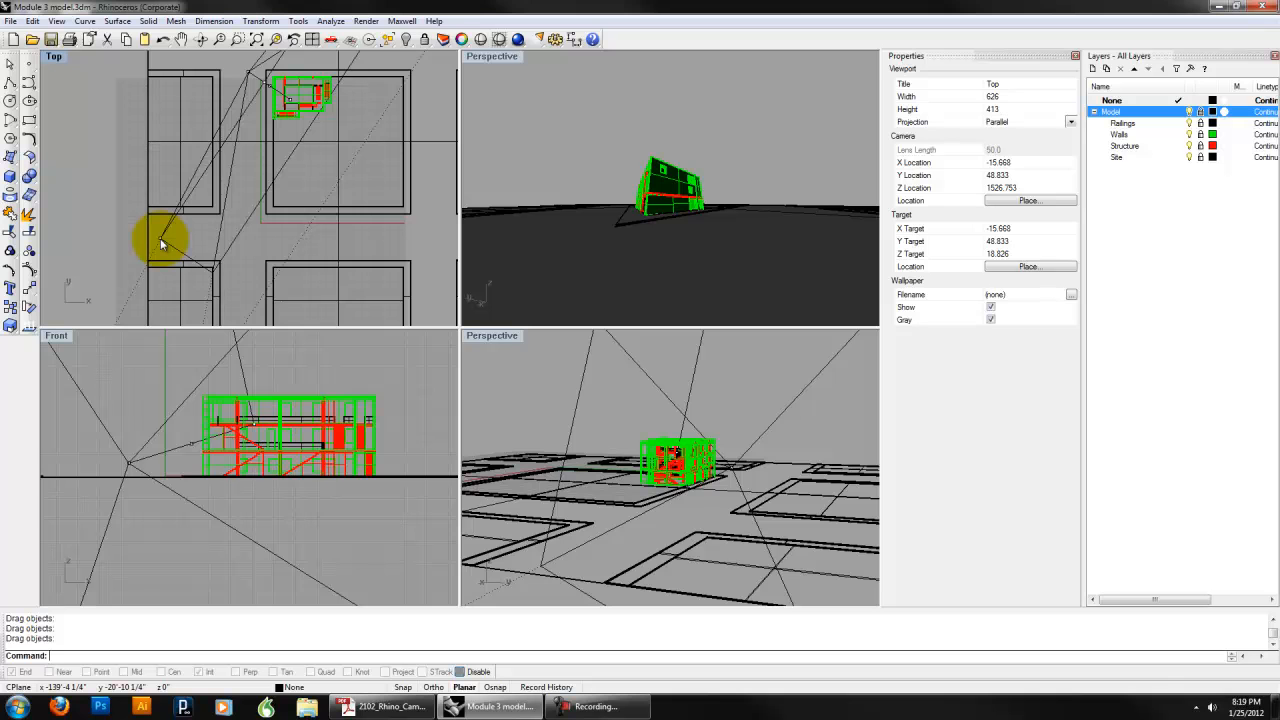
pyautogui.moveTo(160, 243); pyautogui.dragTo(286, 134)
pyautogui.click(500, 57)
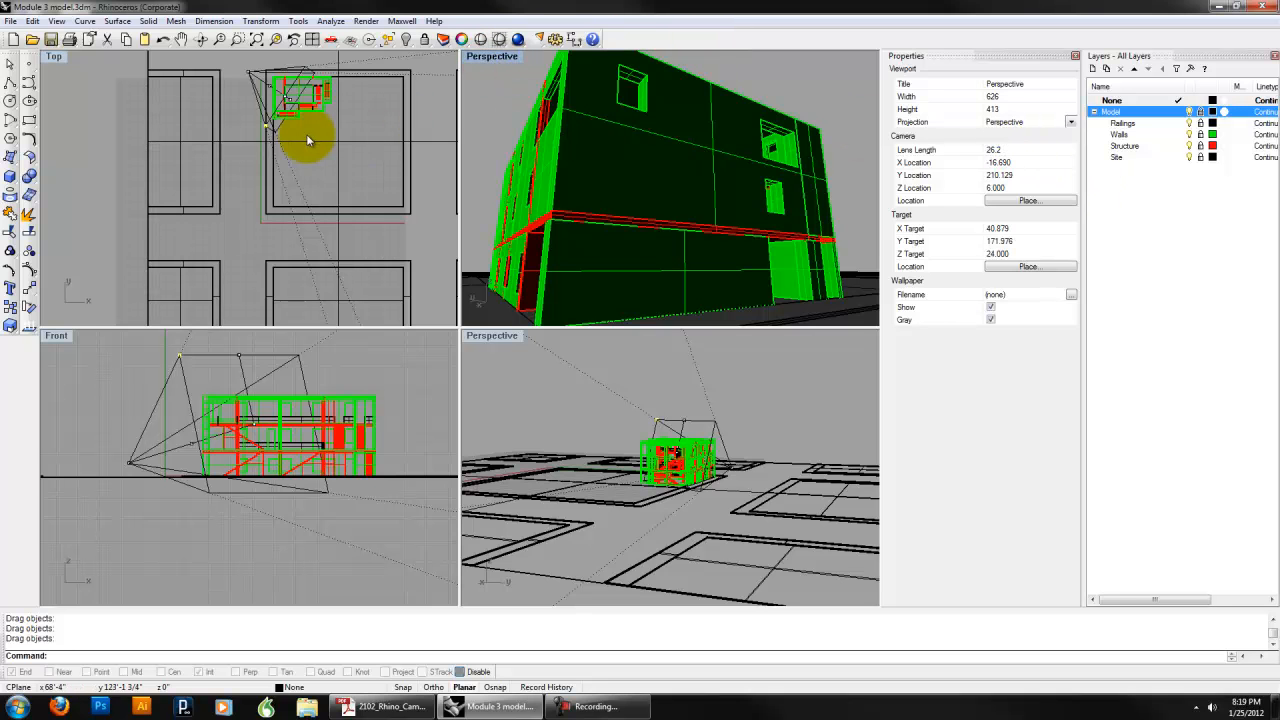
pyautogui.moveTo(268, 124)
pyautogui.mouseDown()
pyautogui.moveTo(250, 150)
pyautogui.moveTo(275, 128)
pyautogui.moveTo(261, 140)
pyautogui.mouseUp()
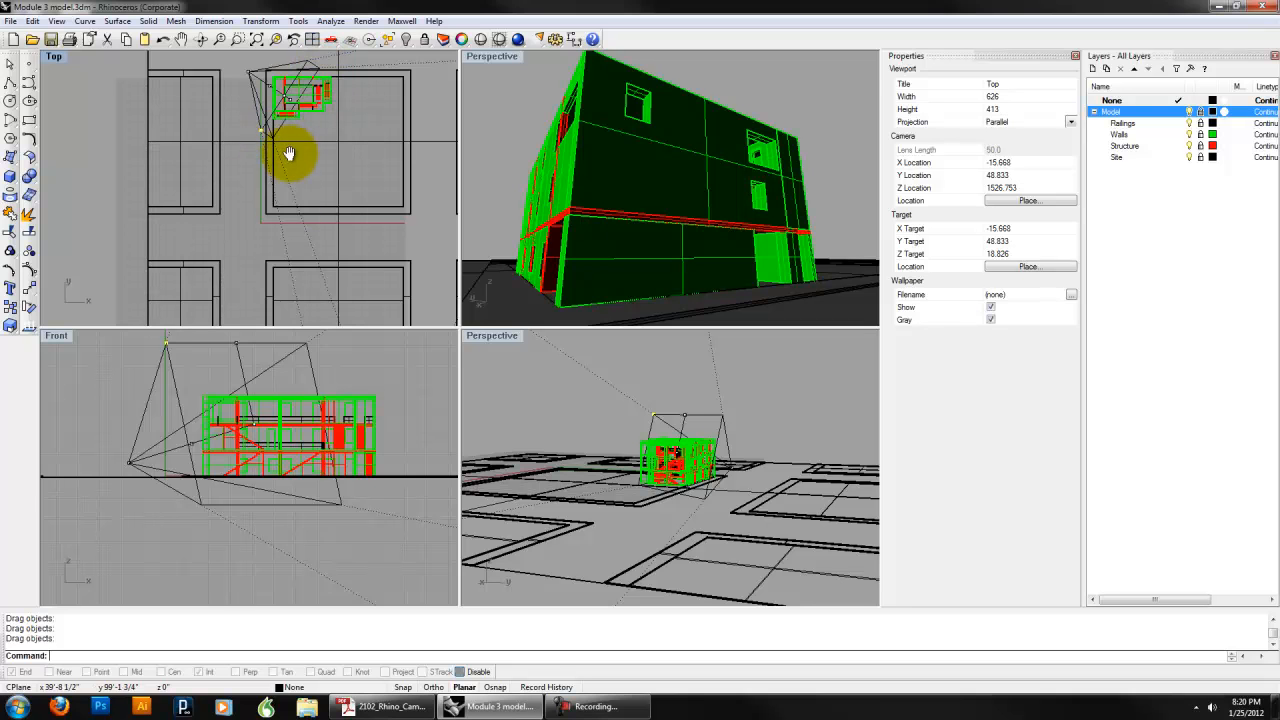
# - Set the Perspective camera's Z Target to 6, matching its Z Location
pyautogui.scroll(4, 288, 150)
pyautogui.scroll(4, 290, 203)
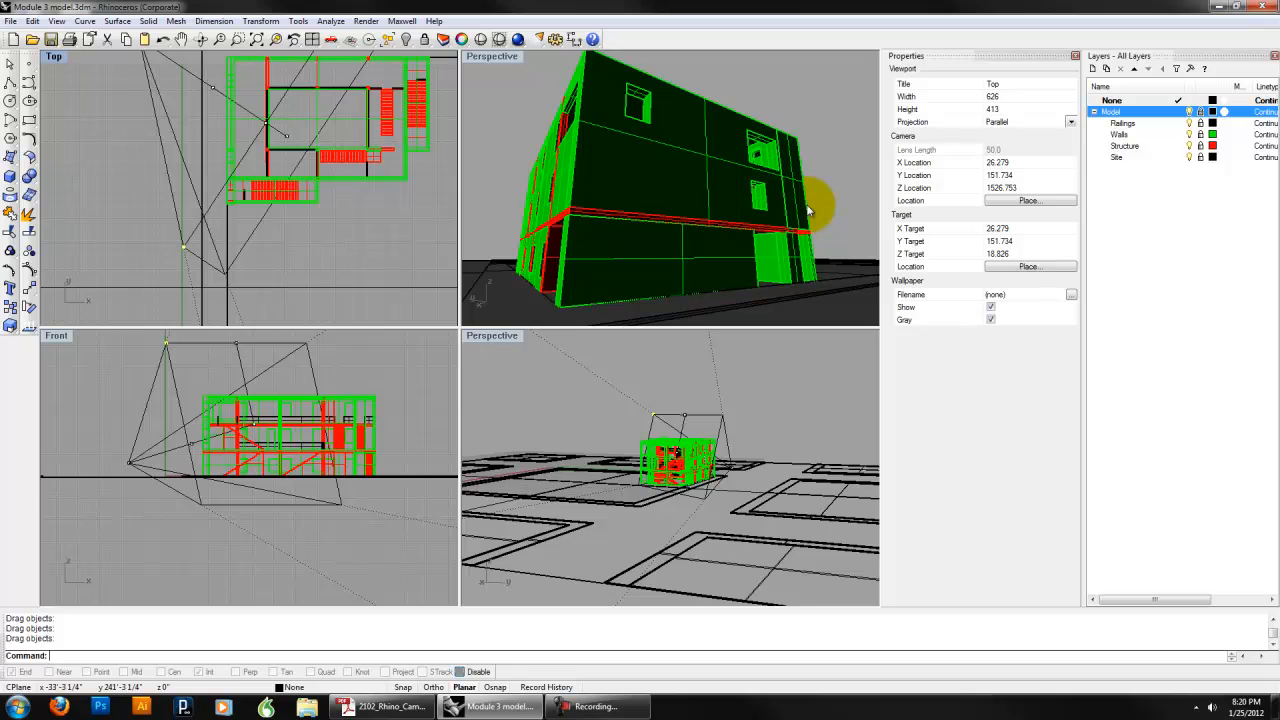
pyautogui.moveTo(368, 160); pyautogui.dragTo(345, 195, button='right')
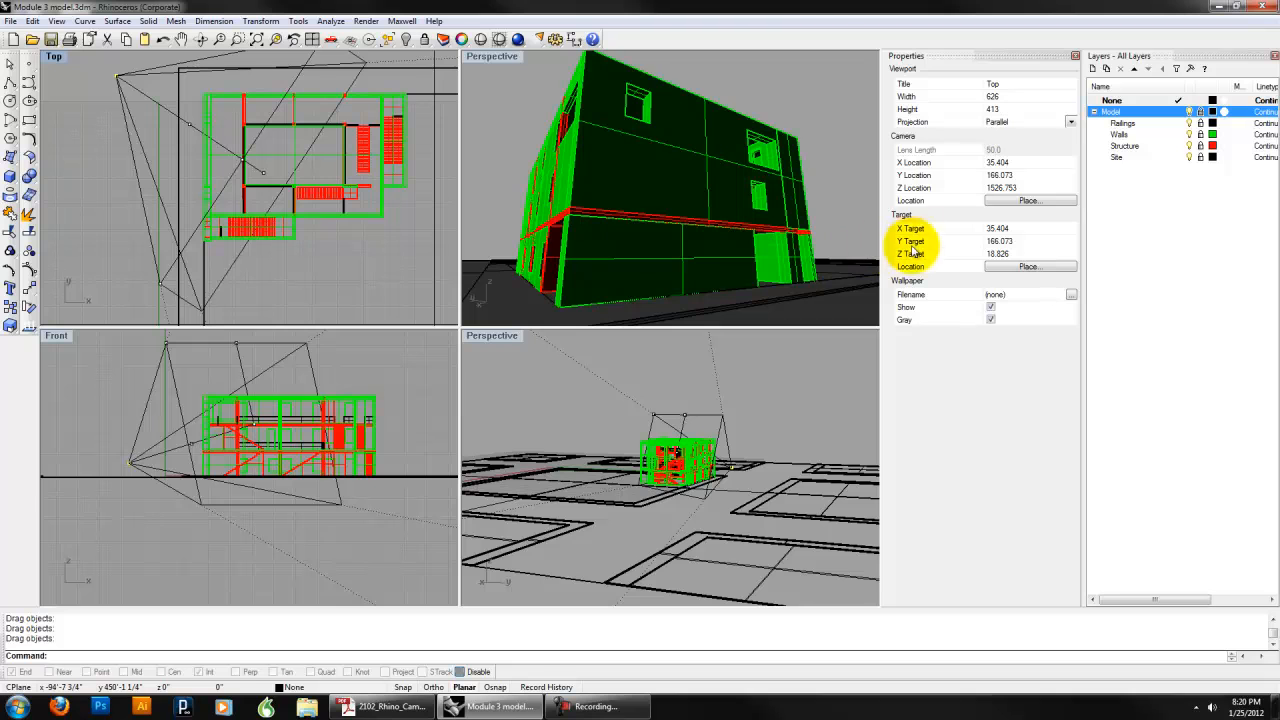
pyautogui.click(497, 58)
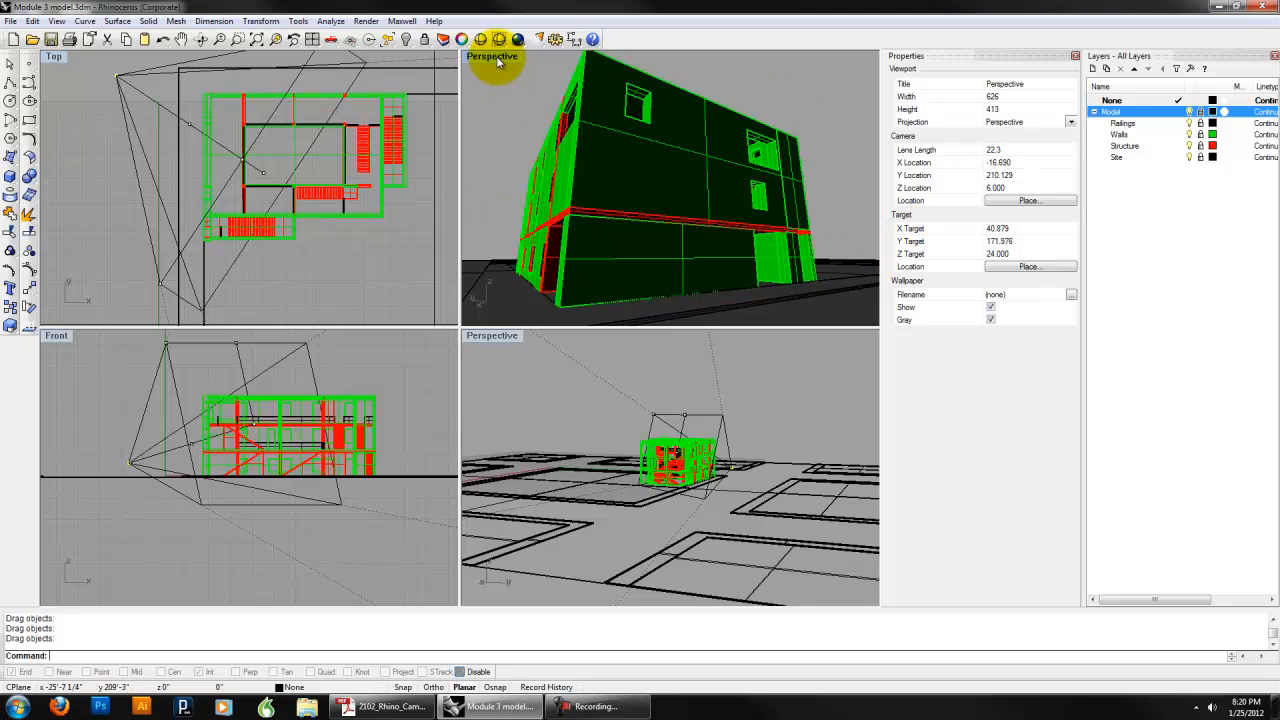
pyautogui.click(995, 188)
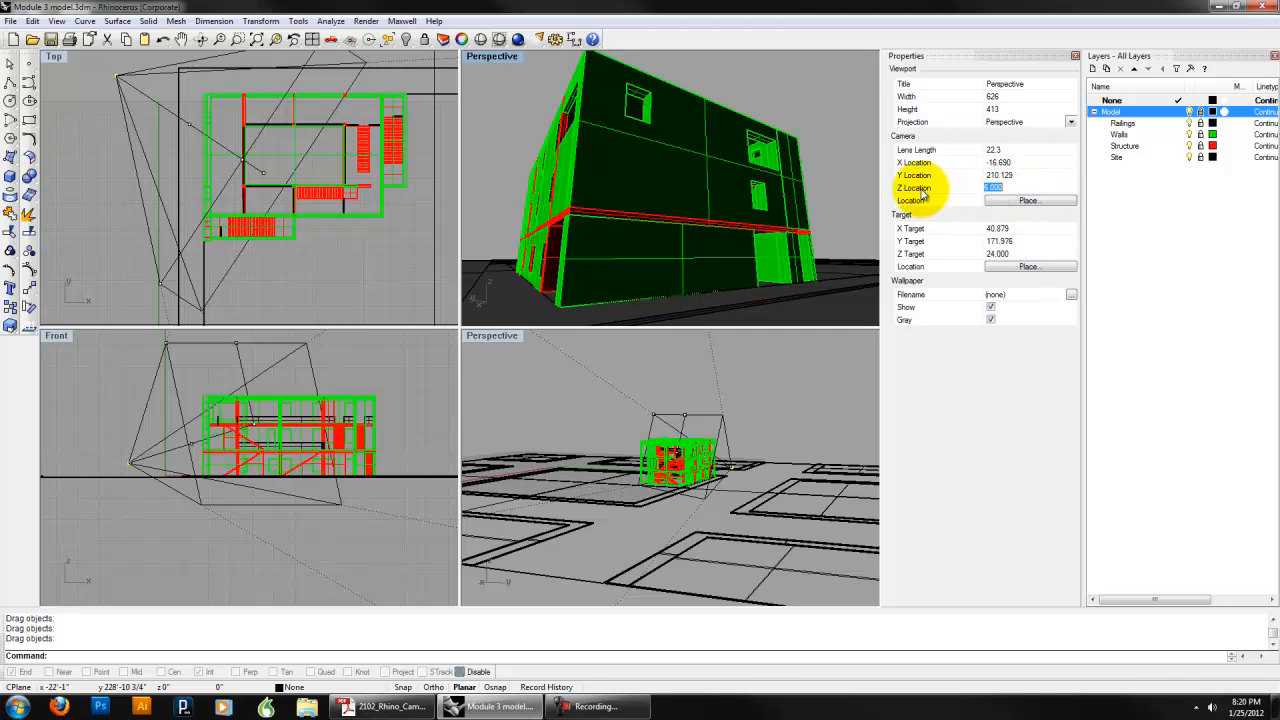
pyautogui.click(992, 255)
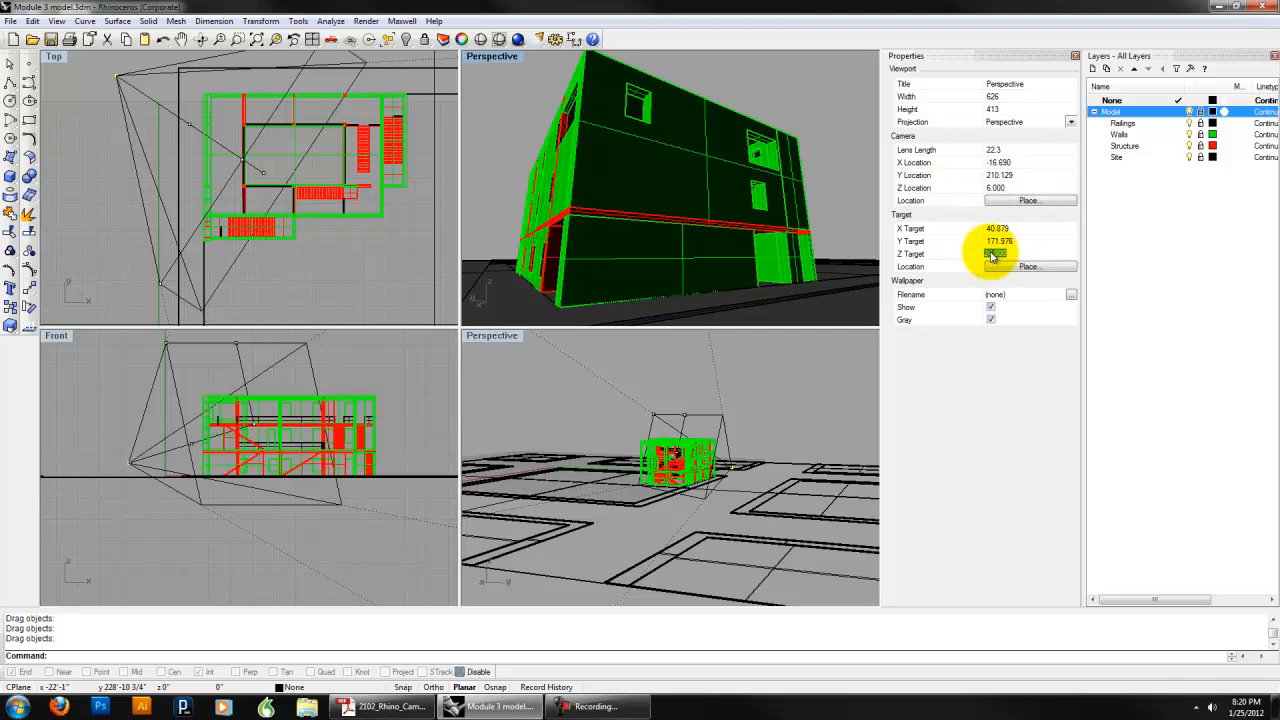
pyautogui.press('Return')
pyautogui.click(1046, 268)
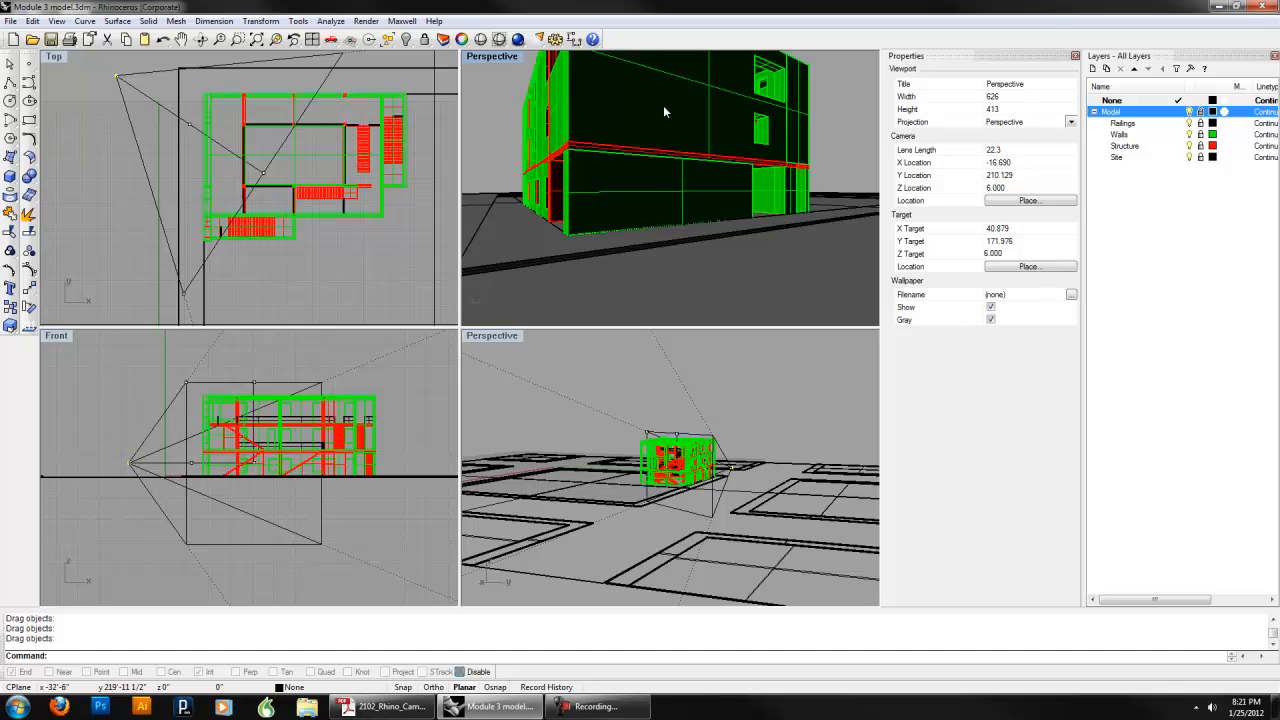
# - Pan the Perspective view, and in Front move the camera point above the roof and back down to ground level
pyautogui.moveTo(662, 110)
pyautogui.keyDown('shift'); pyautogui.mouseDown(button='right')
pyautogui.moveTo(660, 166)
pyautogui.moveTo(677, 109)
pyautogui.moveTo(666, 251)
pyautogui.moveTo(672, 137)
pyautogui.moveTo(697, 180)
pyautogui.moveTo(654, 177)
pyautogui.moveTo(638, 136)
pyautogui.moveTo(649, 106)
pyautogui.moveTo(663, 106)
pyautogui.moveTo(654, 166)
pyautogui.moveTo(621, 216)
pyautogui.moveTo(643, 143)
pyautogui.moveTo(767, 136)
pyautogui.moveTo(665, 135)
pyautogui.moveTo(651, 153)
pyautogui.moveTo(660, 123)
pyautogui.moveTo(668, 132)
pyautogui.mouseUp(button='right'); pyautogui.keyUp('shift')
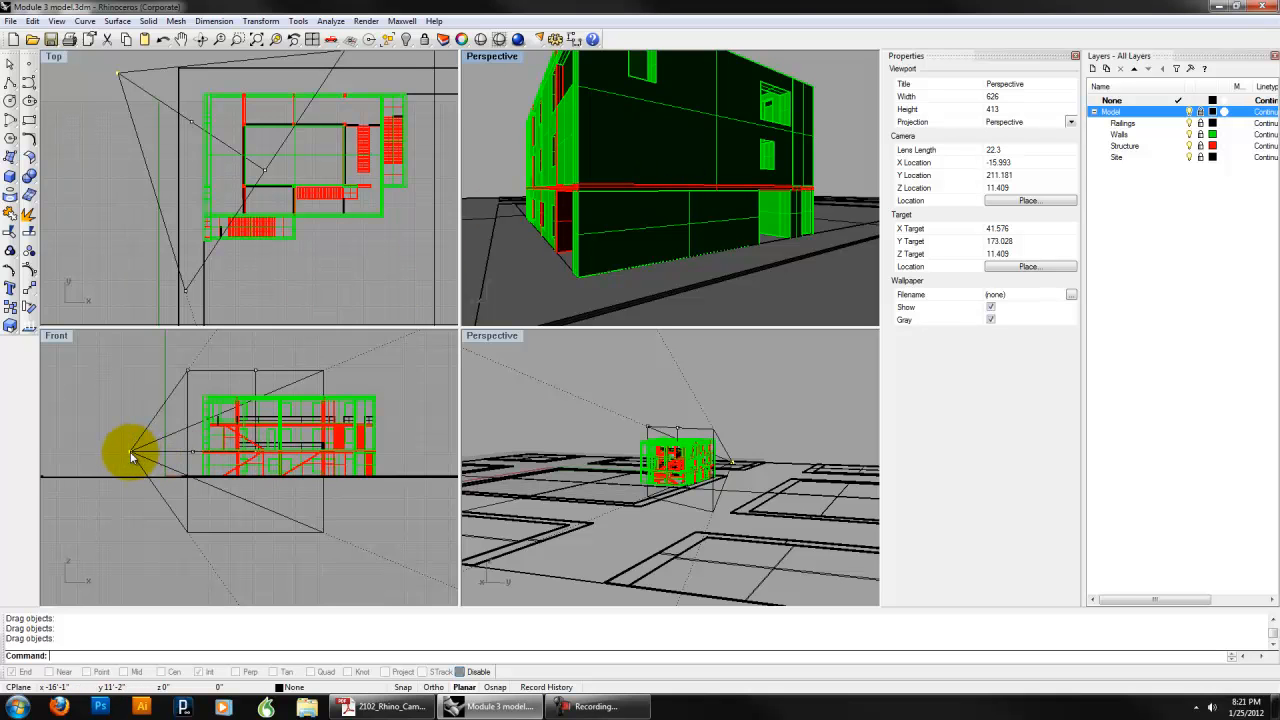
pyautogui.moveTo(130, 457); pyautogui.dragTo(130, 371)
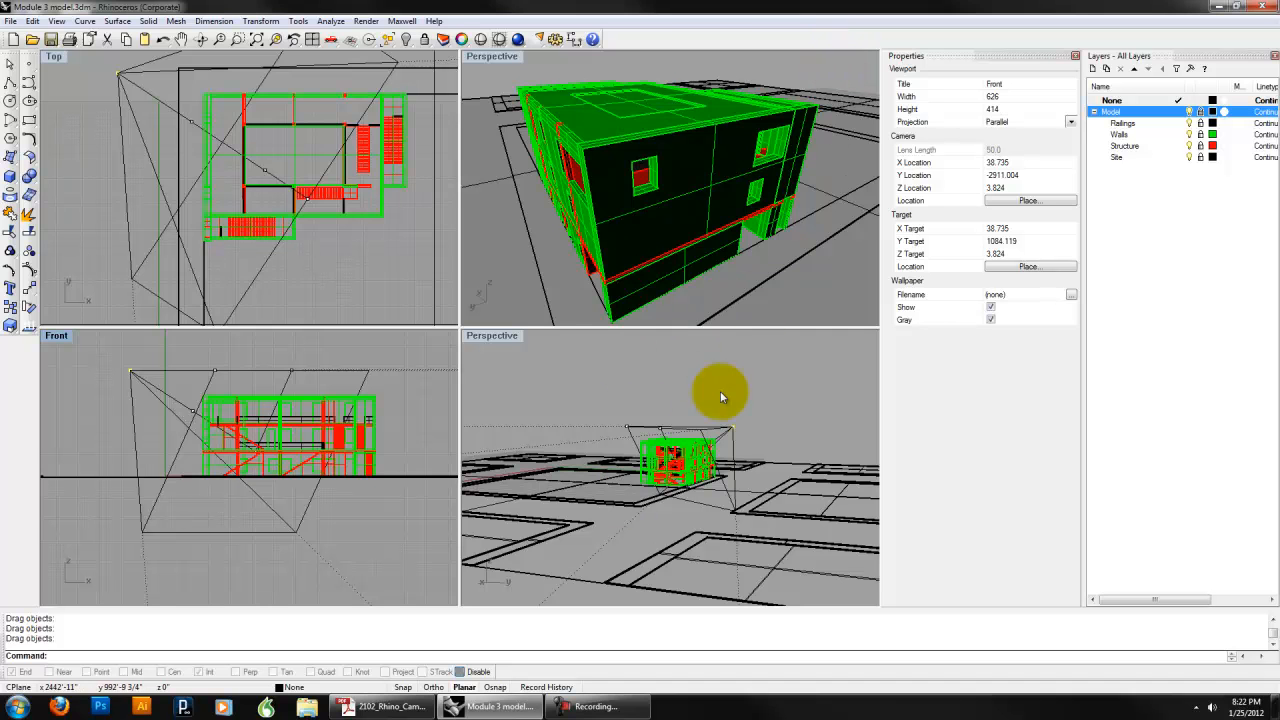
pyautogui.moveTo(130, 369); pyautogui.dragTo(122, 479)
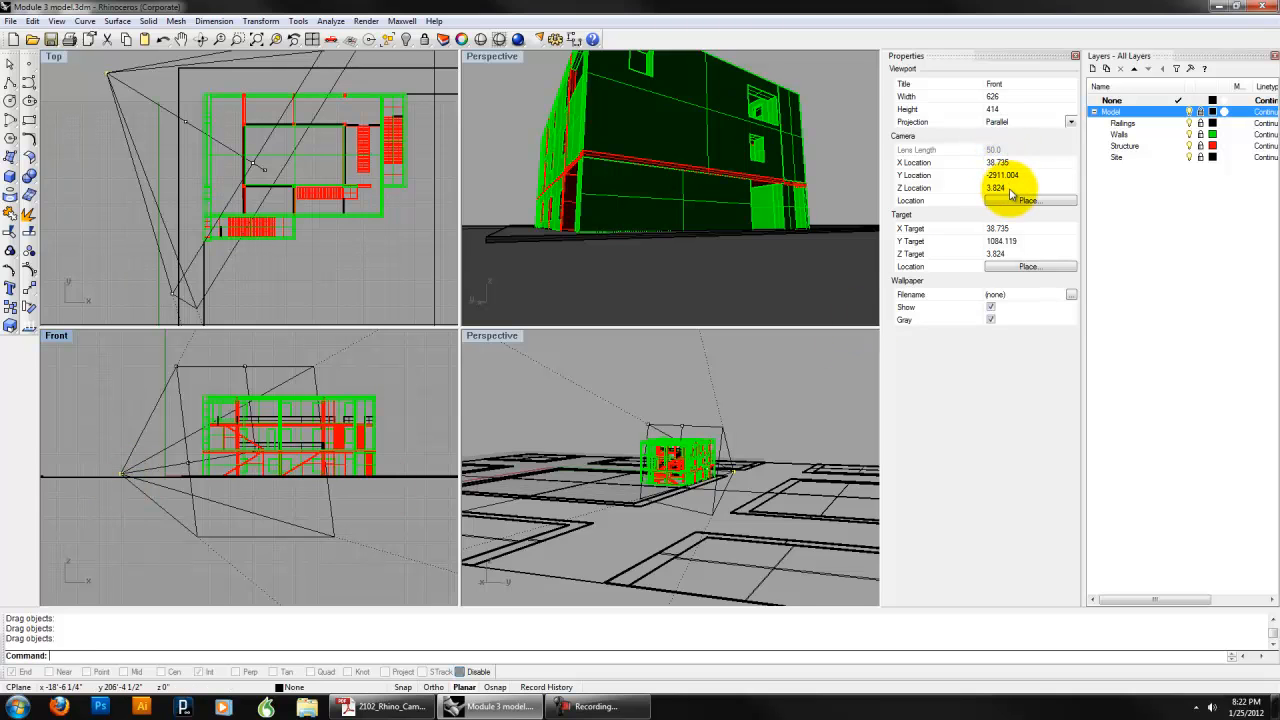
# - Set both the Z Location and the Z Target of the Perspective camera to 6
pyautogui.click(489, 57)
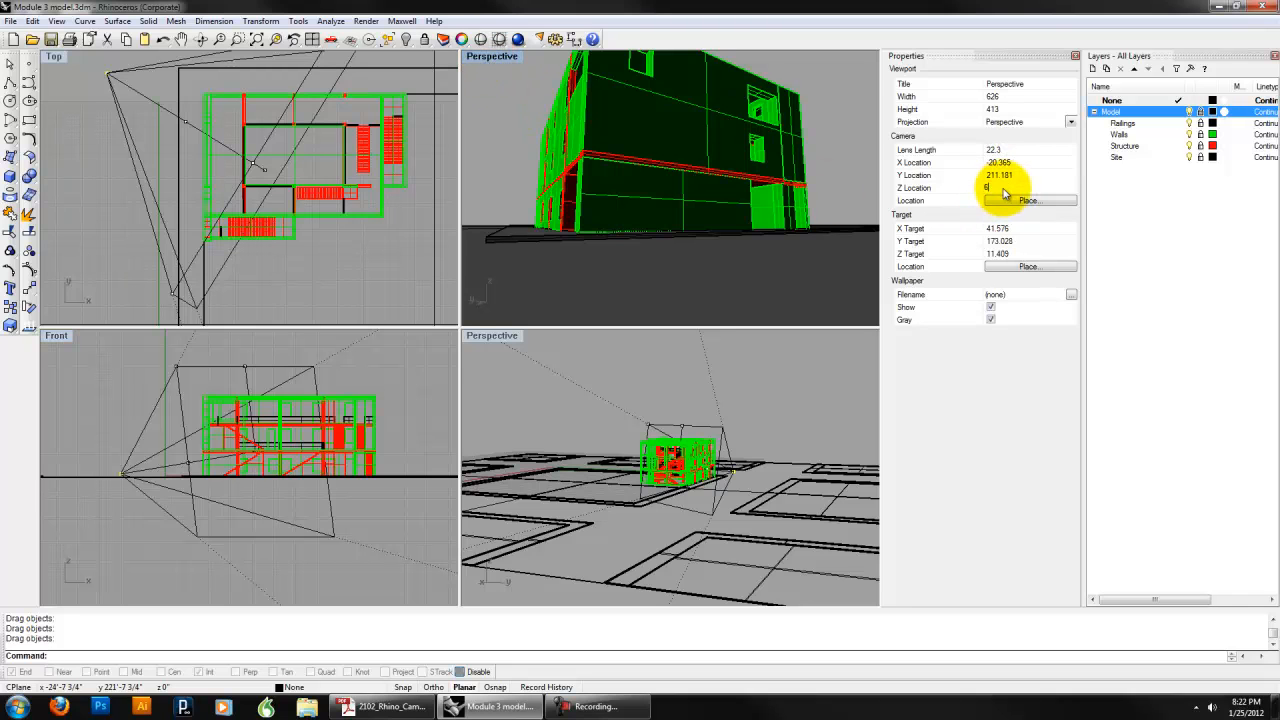
pyautogui.write('6')
pyautogui.doubleClick(995, 253)
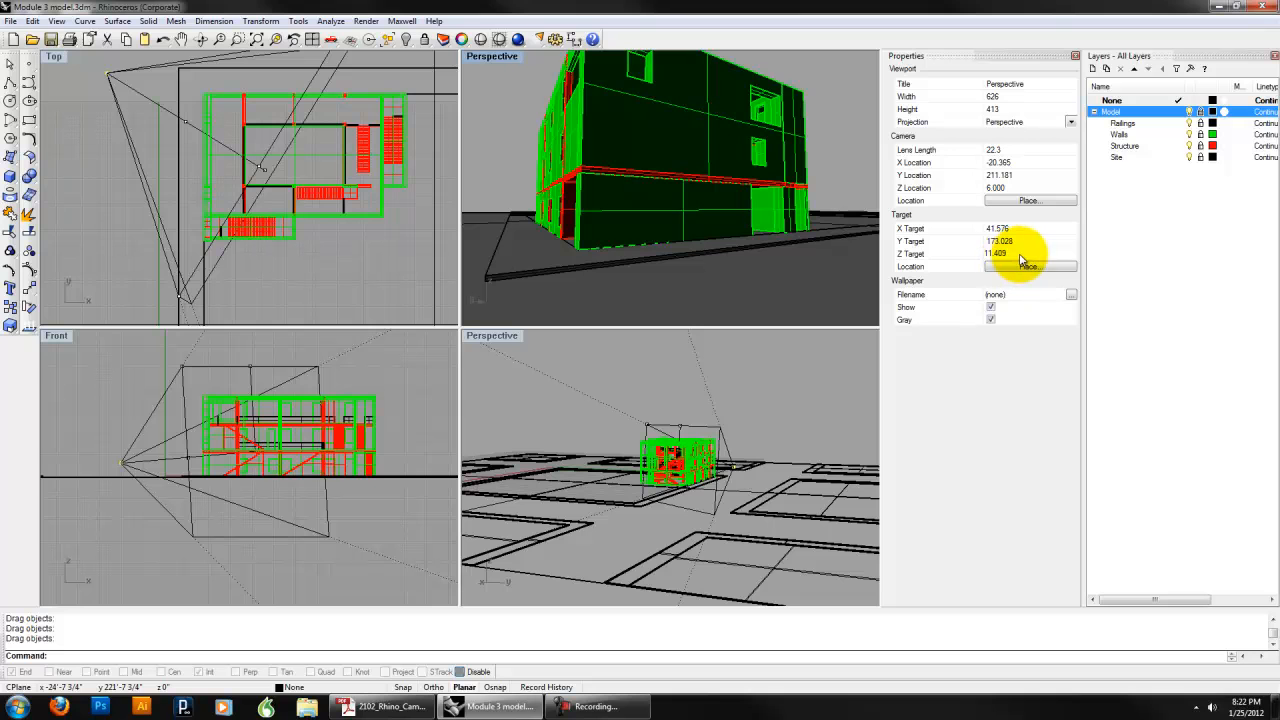
pyautogui.moveTo(1021, 258); pyautogui.dragTo(908, 243)
pyautogui.write('6')
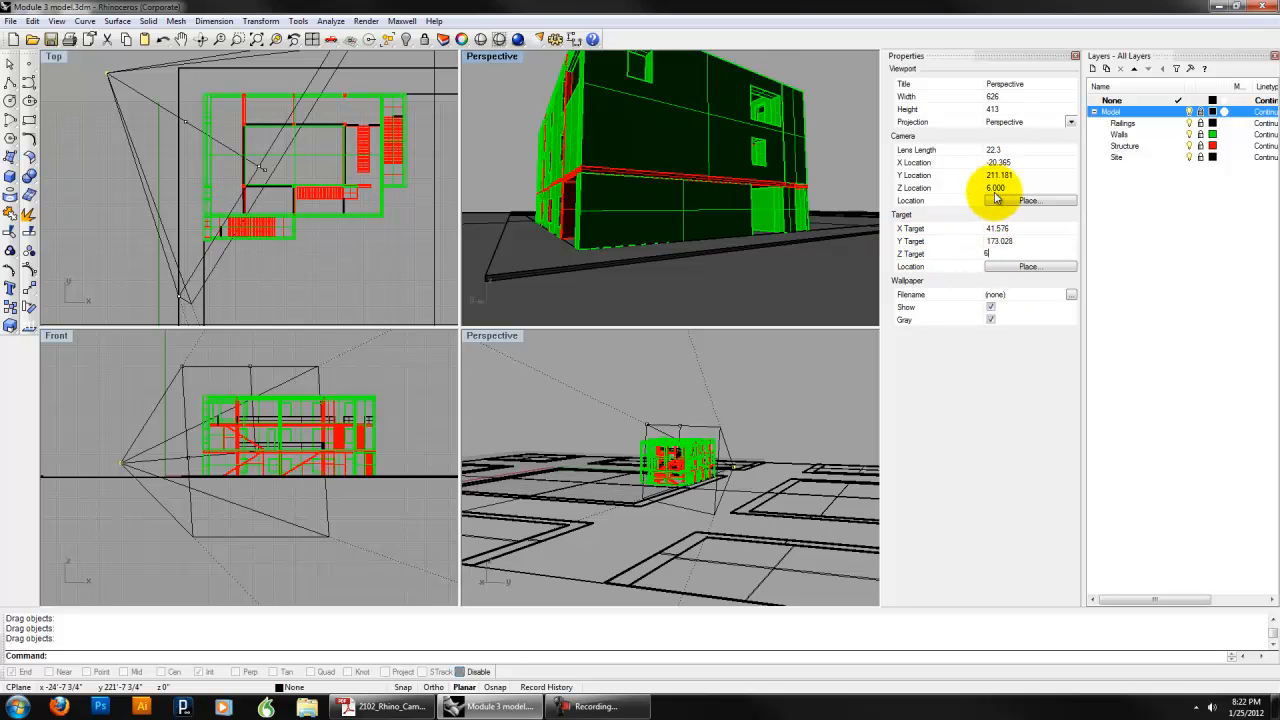
pyautogui.click(1010, 190)
# - Pan the Perspective view to raise the camera and target to about 12.6, and move the target point farther from the camera in Top
pyautogui.keyDown('shift'); pyautogui.moveTo(715, 140); pyautogui.dragTo(564, 149, button='right'); pyautogui.keyUp('shift')
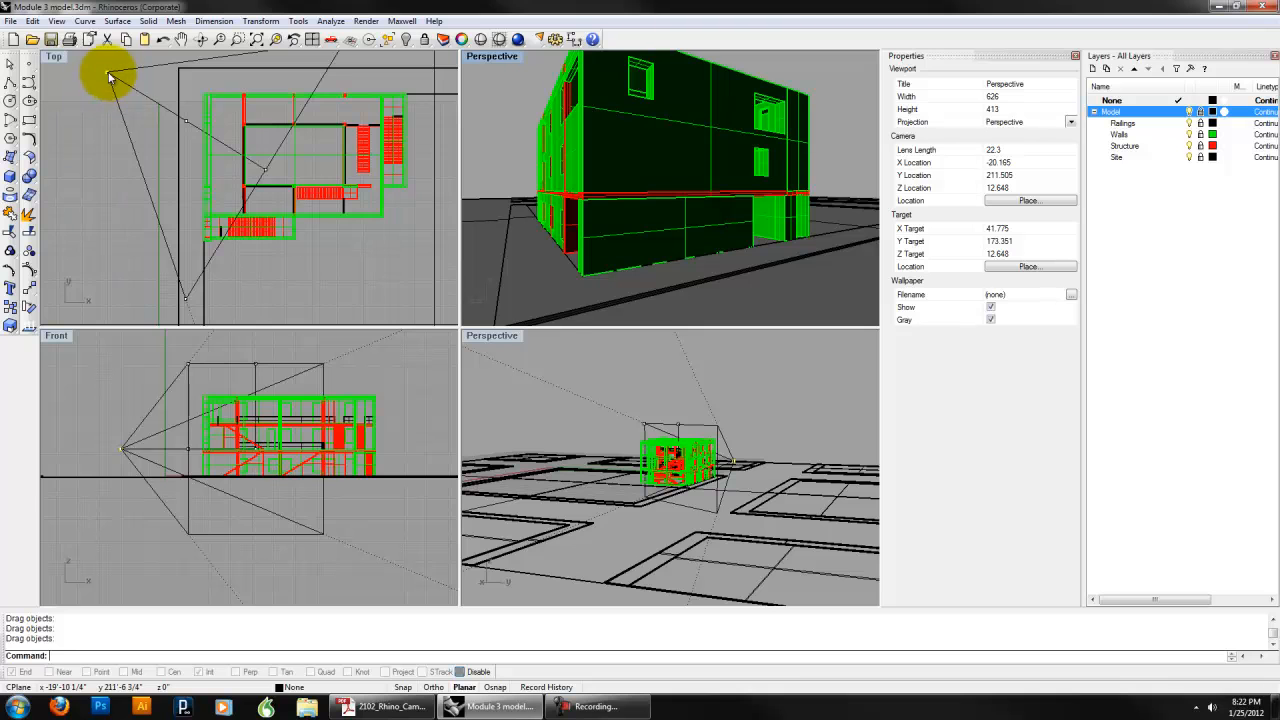
pyautogui.click(265, 175)
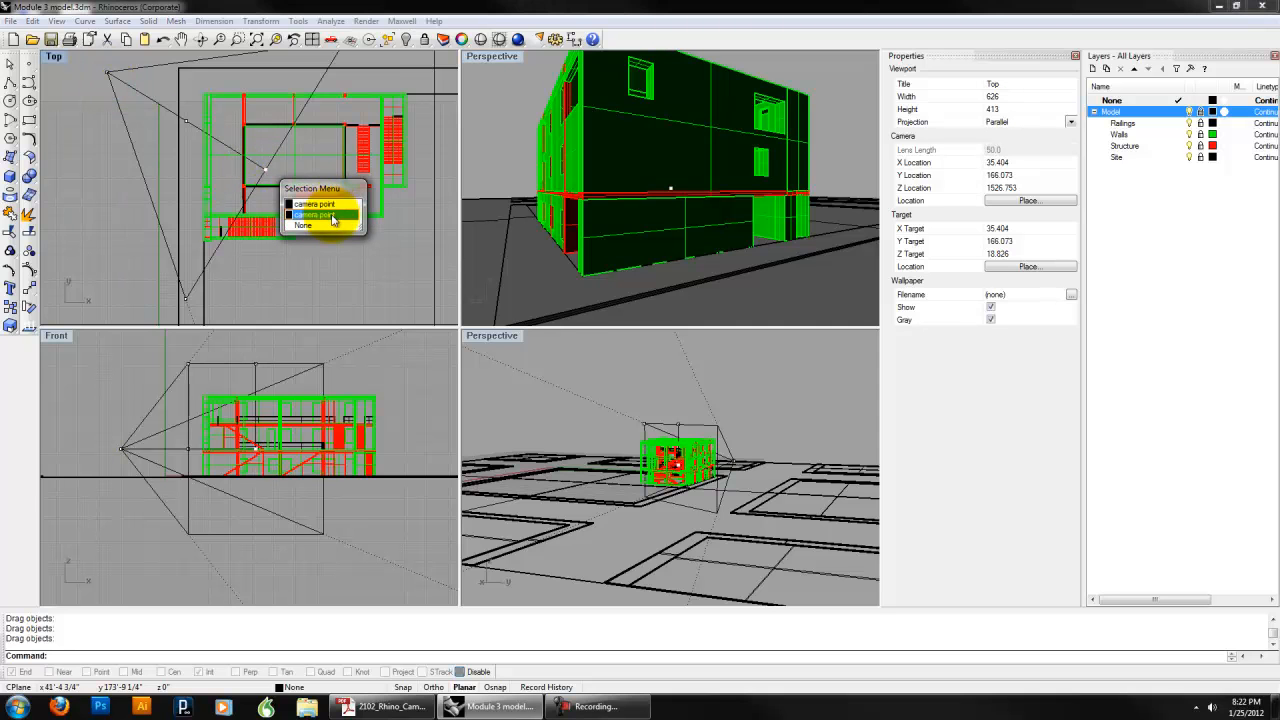
pyautogui.click(333, 216)
pyautogui.moveTo(265, 175); pyautogui.dragTo(322, 228)
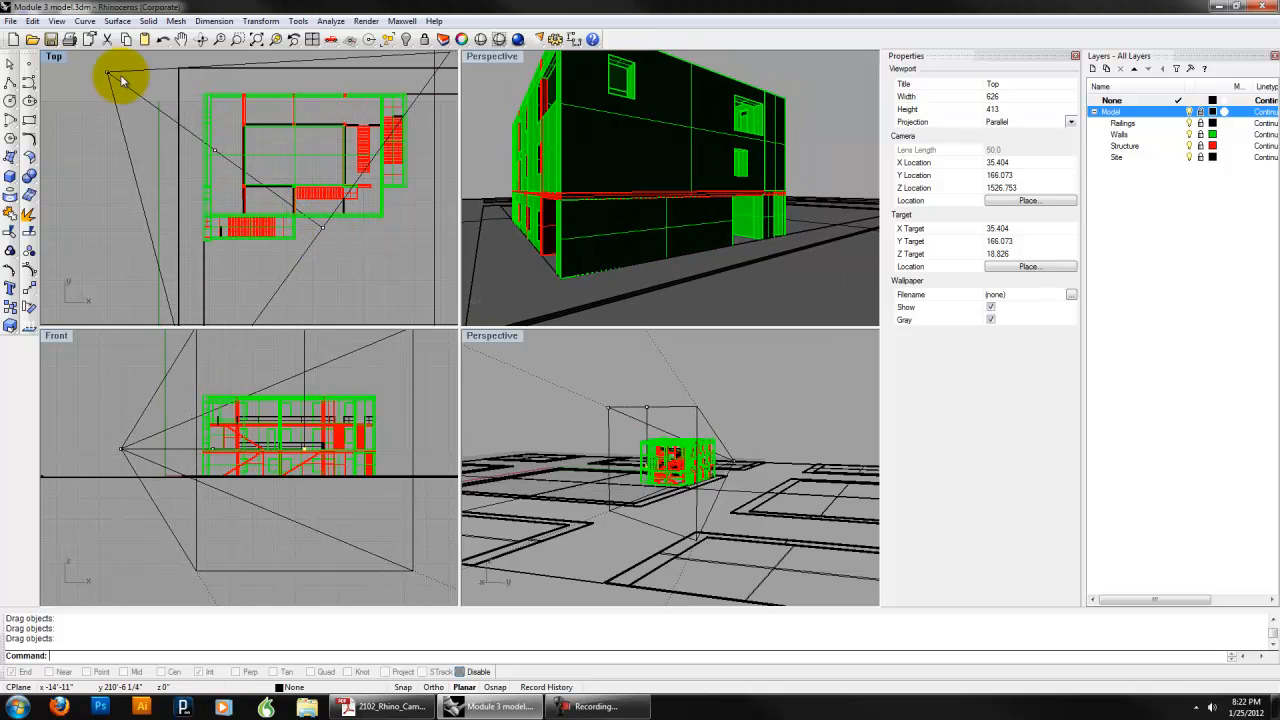
# - In Top, move the camera point to face the stair side squarely, and pan the Perspective view down to a height of about 4.6
pyautogui.moveTo(104, 74); pyautogui.dragTo(98, 226)
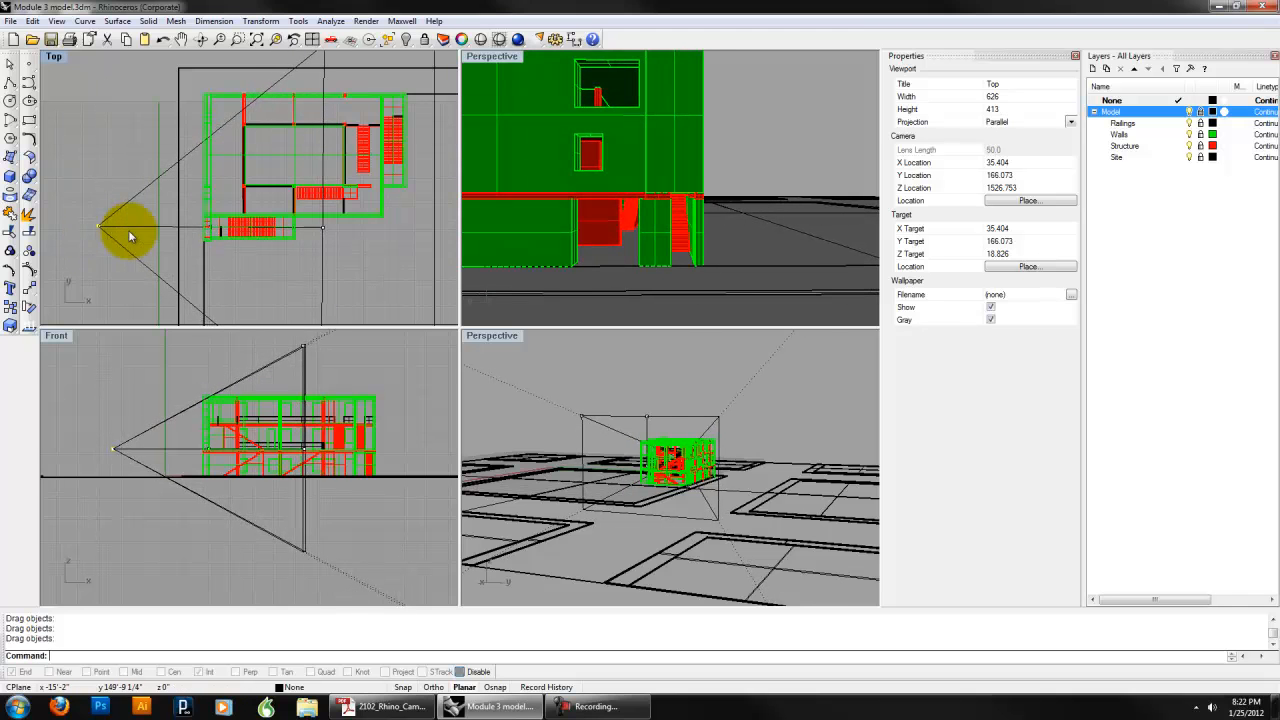
pyautogui.click(612, 213)
pyautogui.keyDown('shift'); pyautogui.moveTo(614, 212); pyautogui.dragTo(608, 199, button='right'); pyautogui.keyUp('shift')
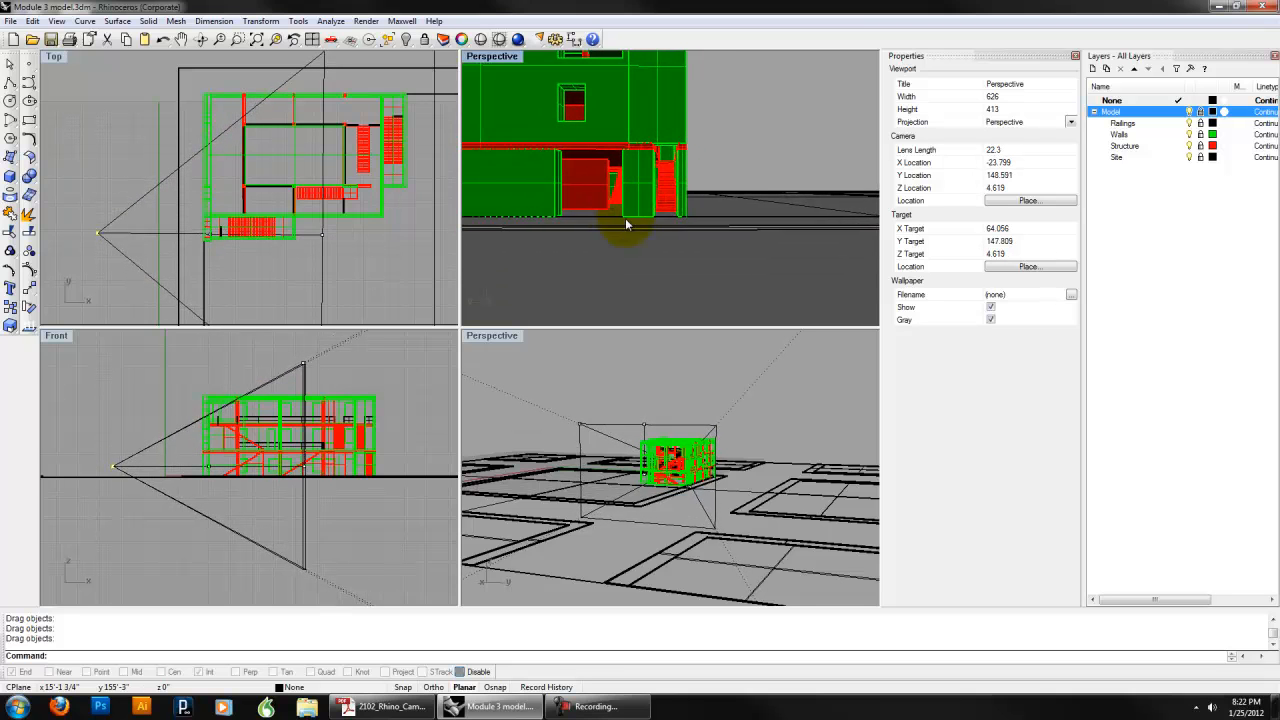
# - Zoom the Perspective view in and out at the stair entrance to examine how the camera moves relative to its target
pyautogui.scroll(5, 663, 177)
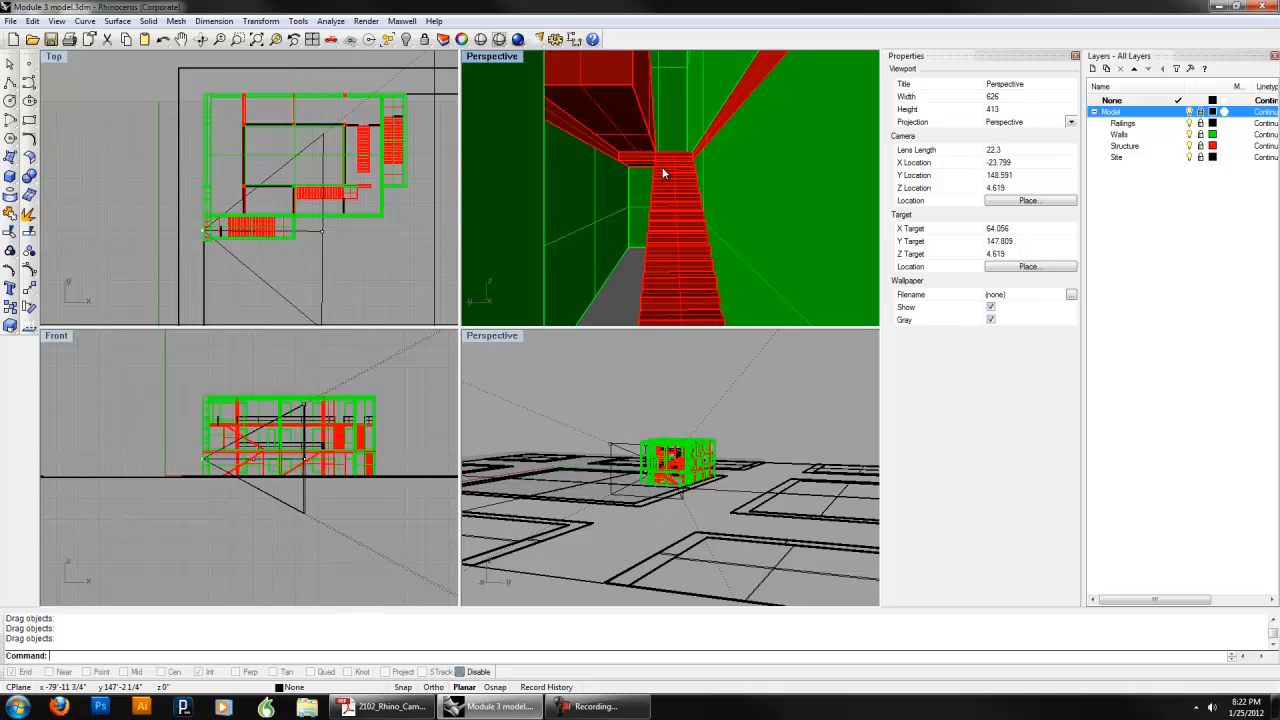
pyautogui.scroll(-5, 663, 175)
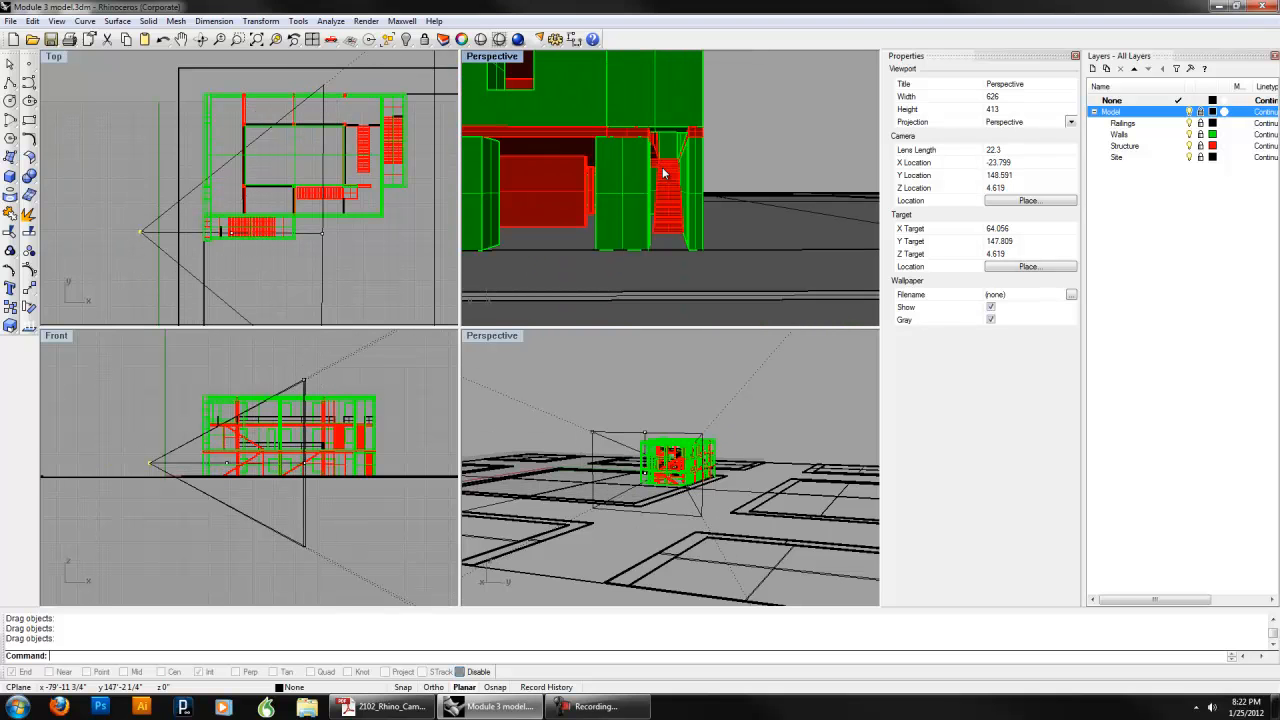
pyautogui.scroll(-2, 211, 234)
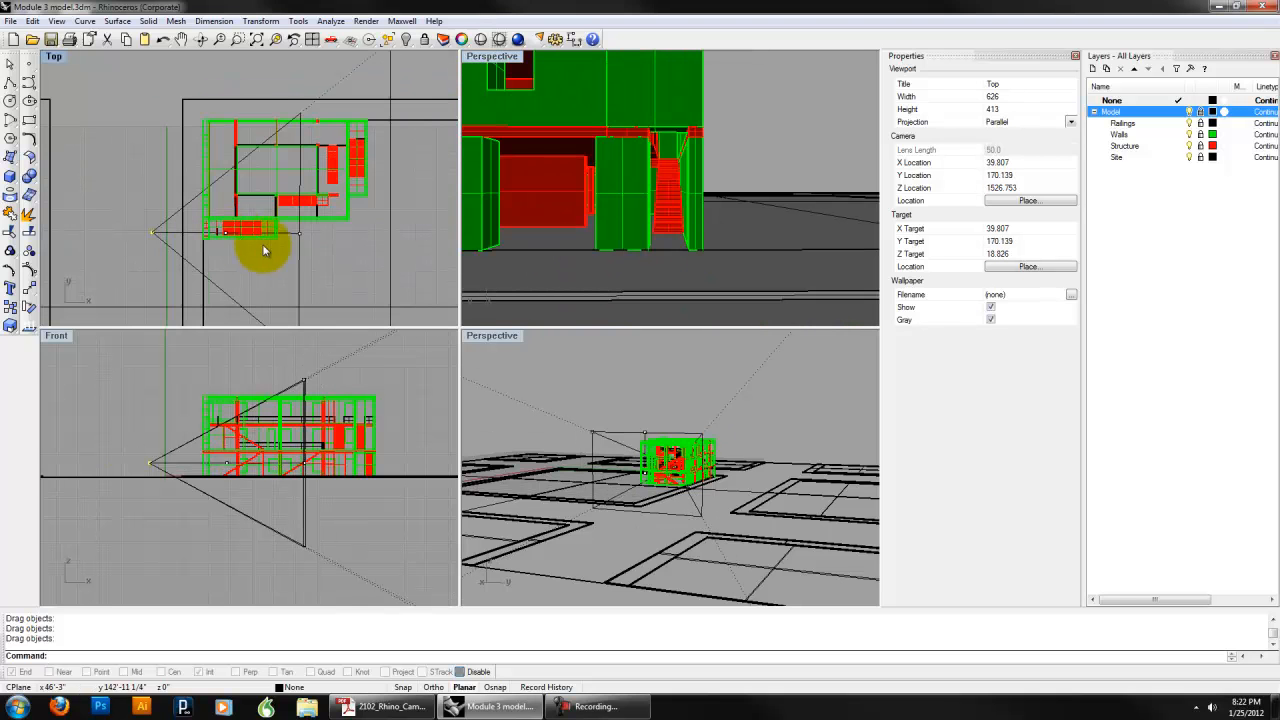
pyautogui.scroll(-2, 230, 246)
pyautogui.scroll(3, 325, 222)
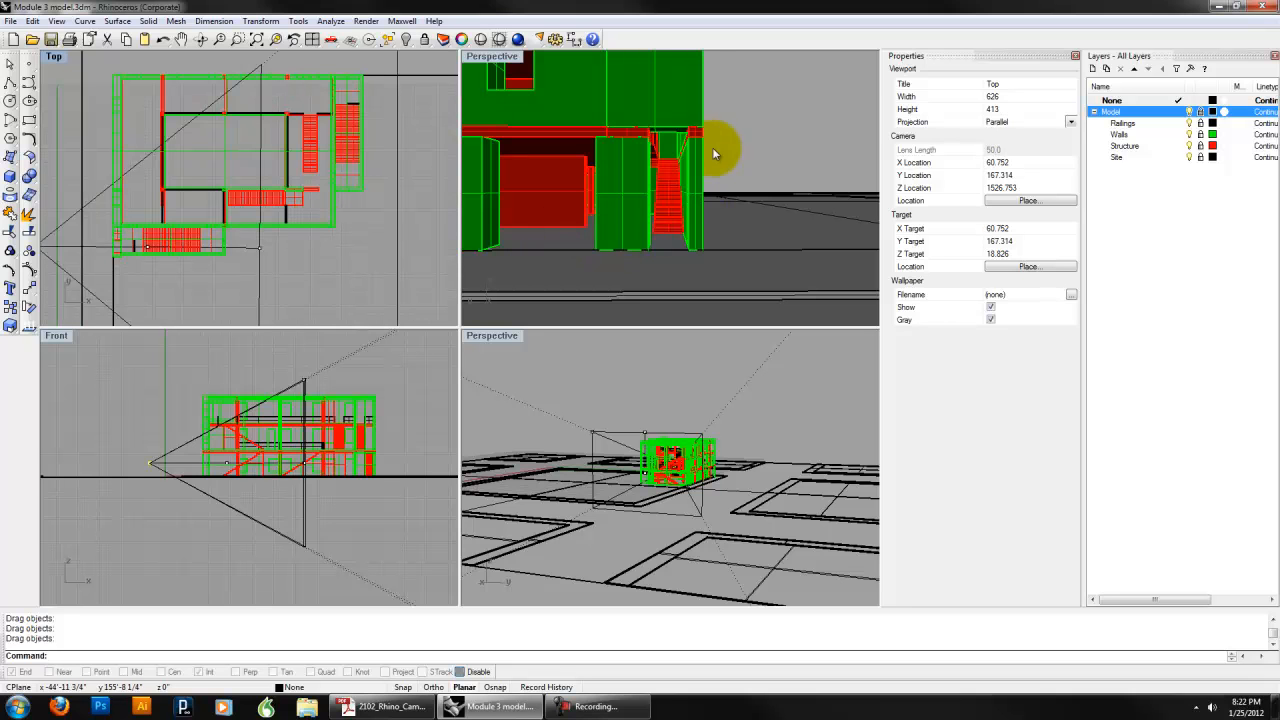
pyautogui.click(514, 57)
pyautogui.scroll(-1, 672, 220)
pyautogui.scroll(1, 671, 219)
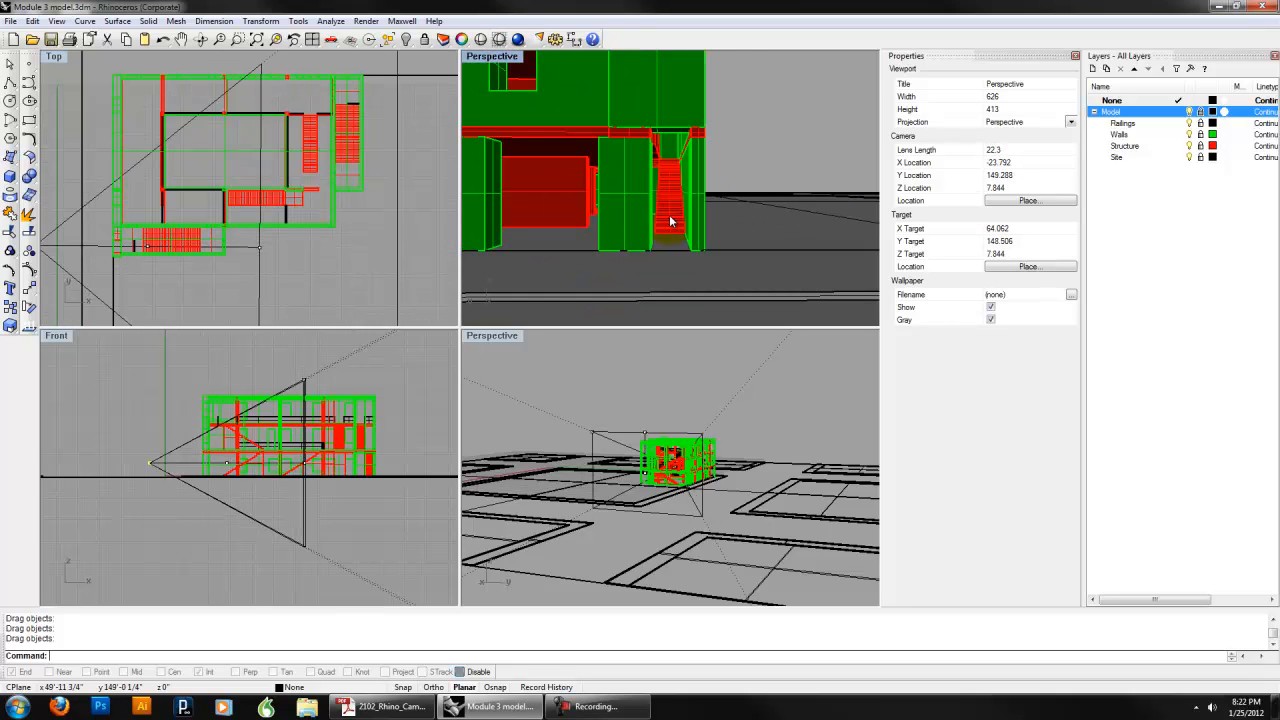
pyautogui.scroll(1, 672, 220)
pyautogui.scroll(-2, 672, 220)
pyautogui.scroll(2, 672, 220)
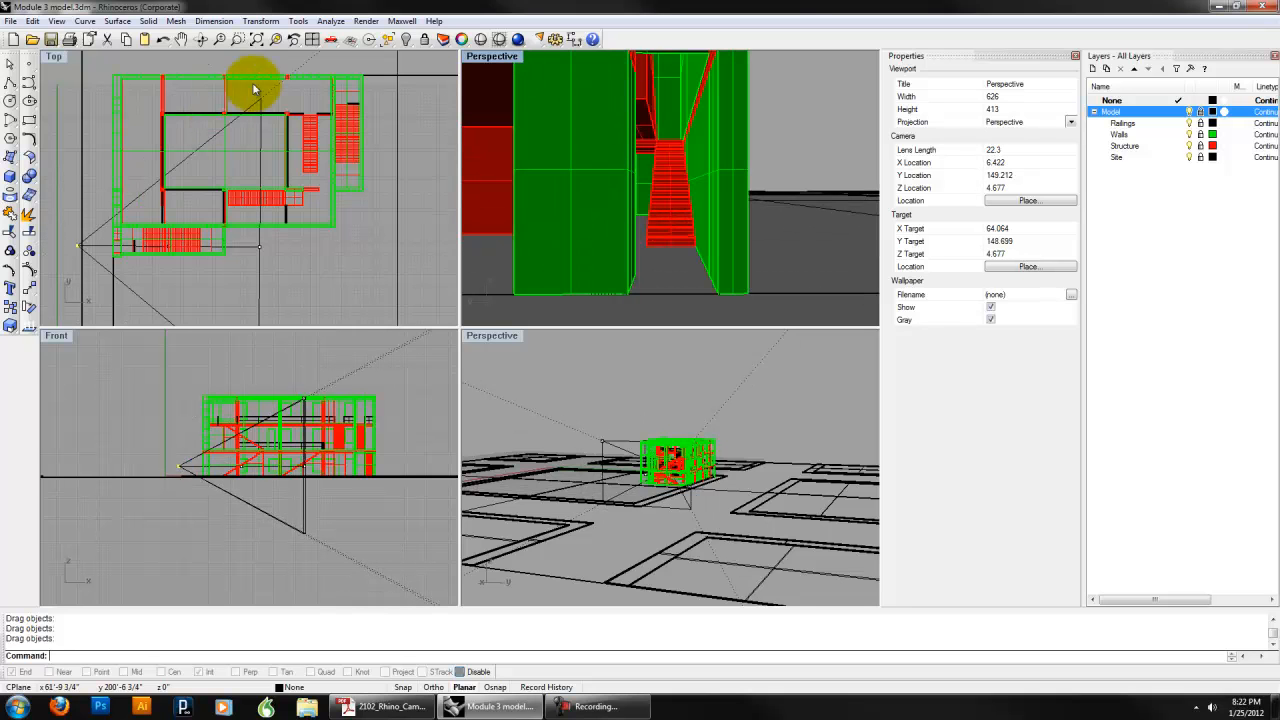
pyautogui.scroll(-1, 652, 224)
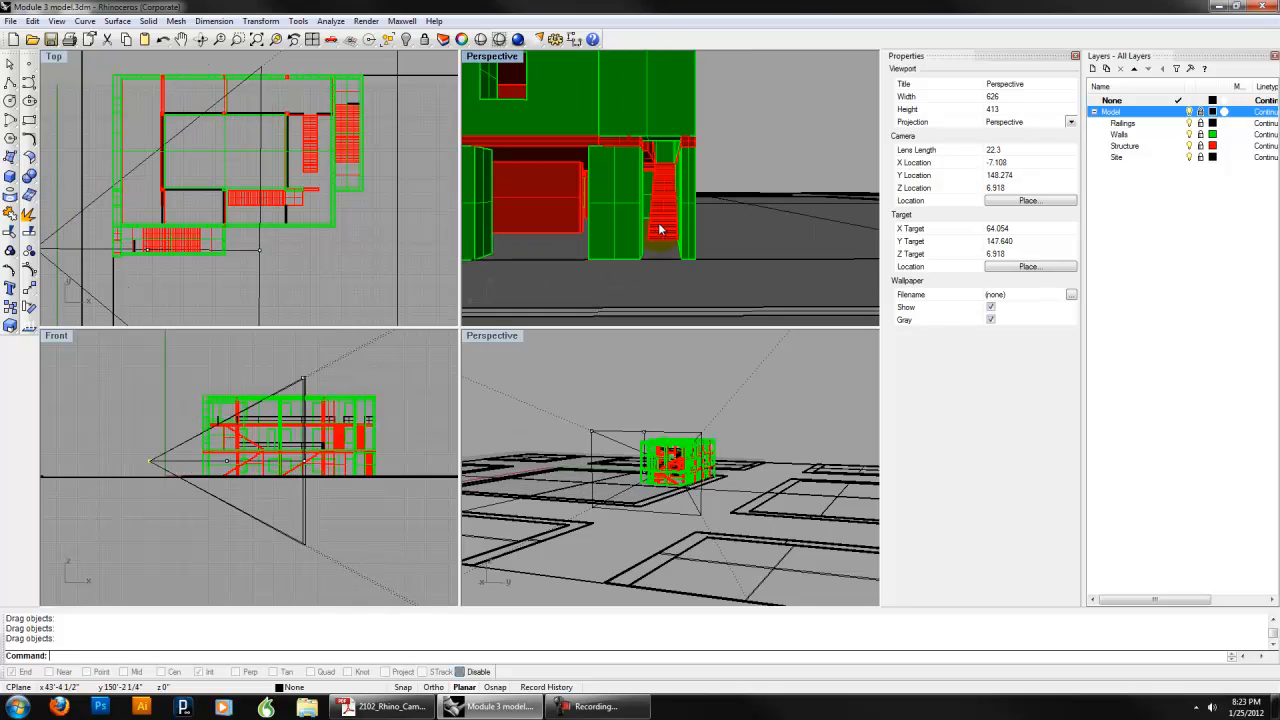
# - In Front, move the camera and target together away from the building by the middle camera point, and turn off the Model layer
pyautogui.click(227, 466)
pyautogui.moveTo(227, 458); pyautogui.dragTo(156, 456)
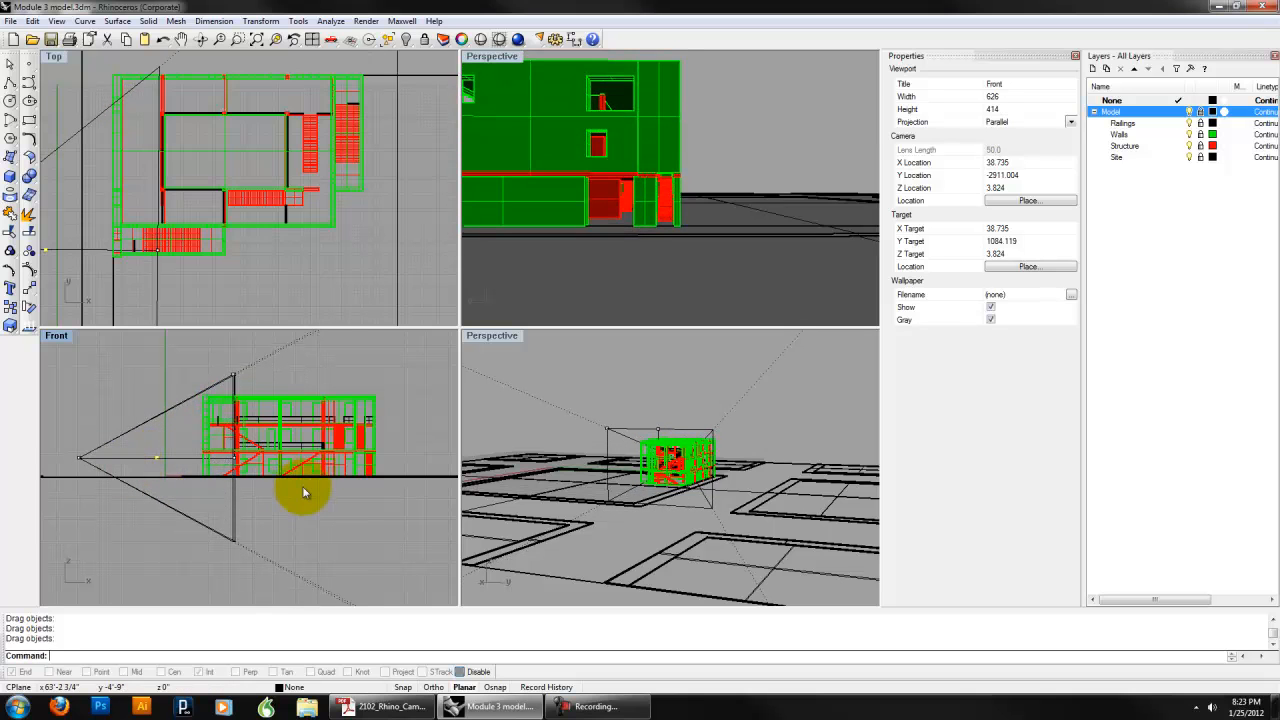
pyautogui.moveTo(779, 466); pyautogui.dragTo(643, 505, button='right')
pyautogui.scroll(8, 666, 476)
pyautogui.click(758, 452)
pyautogui.moveTo(600, 457); pyautogui.dragTo(700, 320, button='right')
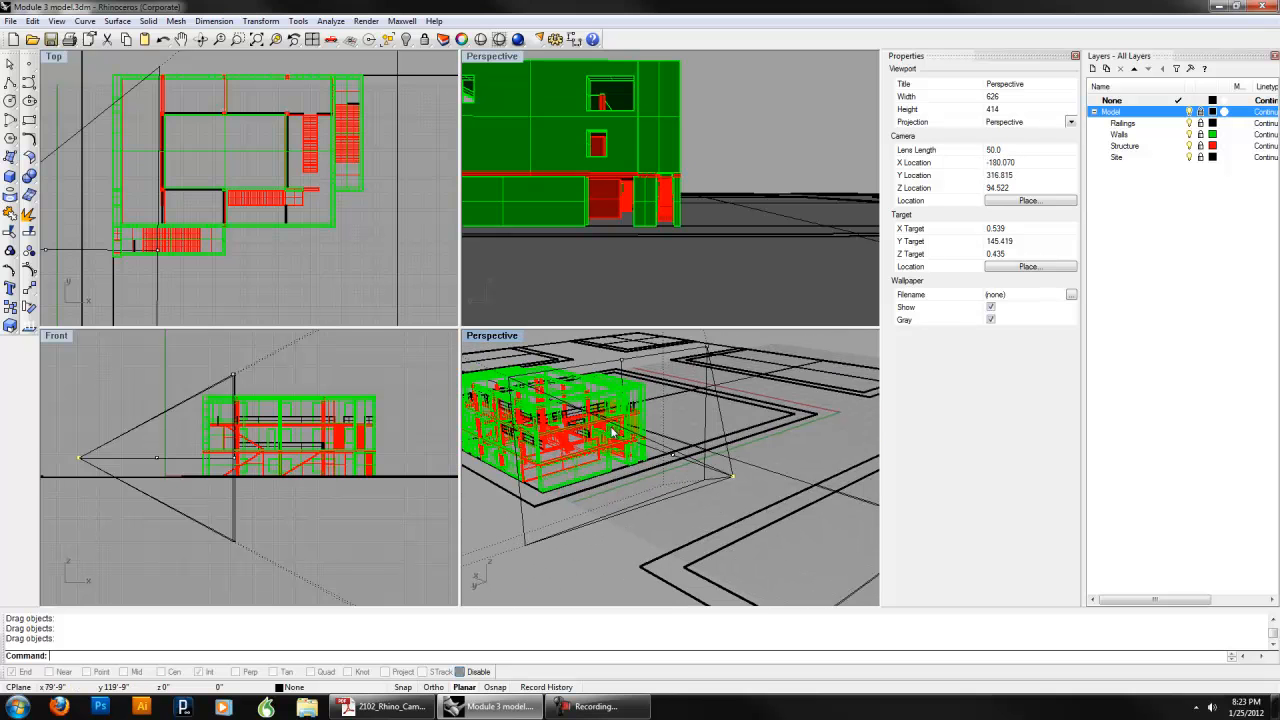
pyautogui.click(1190, 111)
pyautogui.moveTo(623, 451); pyautogui.dragTo(650, 468, button='right')
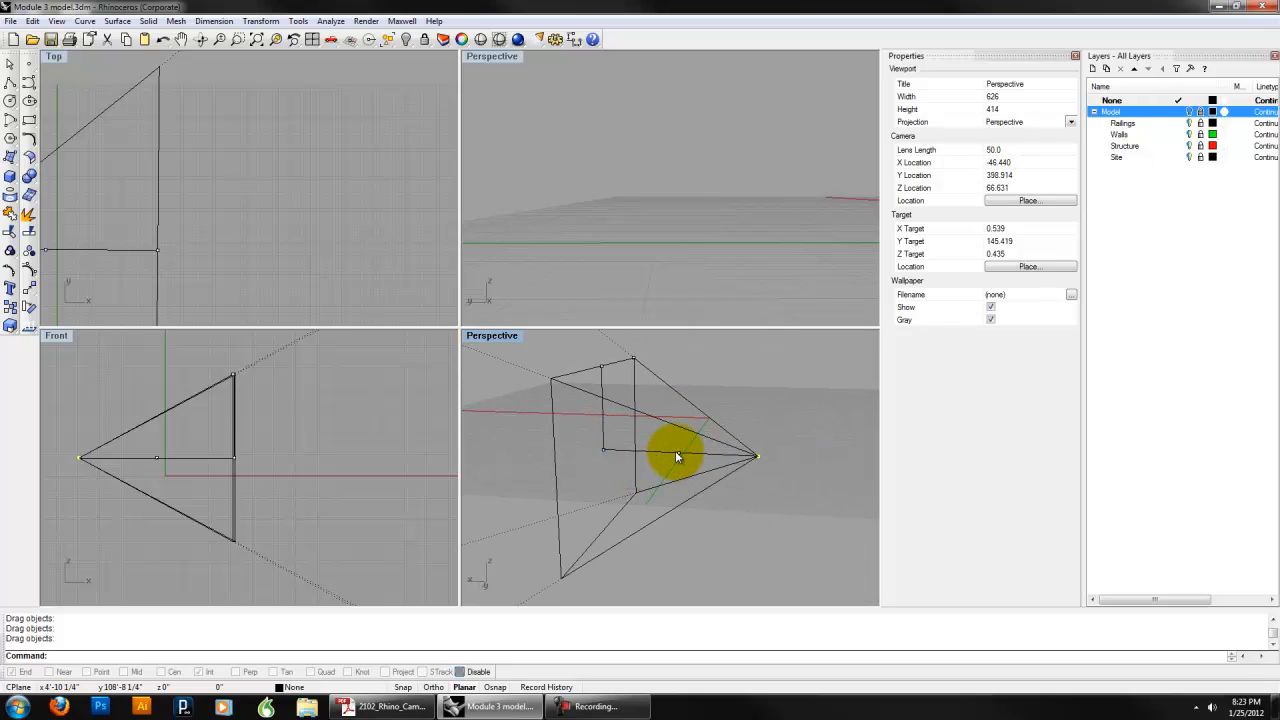
# - In the second Perspective viewport, shift the whole camera by its middle point and move the frustum's corner point for a lens length of about 23.4
pyautogui.moveTo(678, 450)
pyautogui.mouseDown()
pyautogui.moveTo(651, 443)
pyautogui.moveTo(662, 444)
pyautogui.mouseUp()
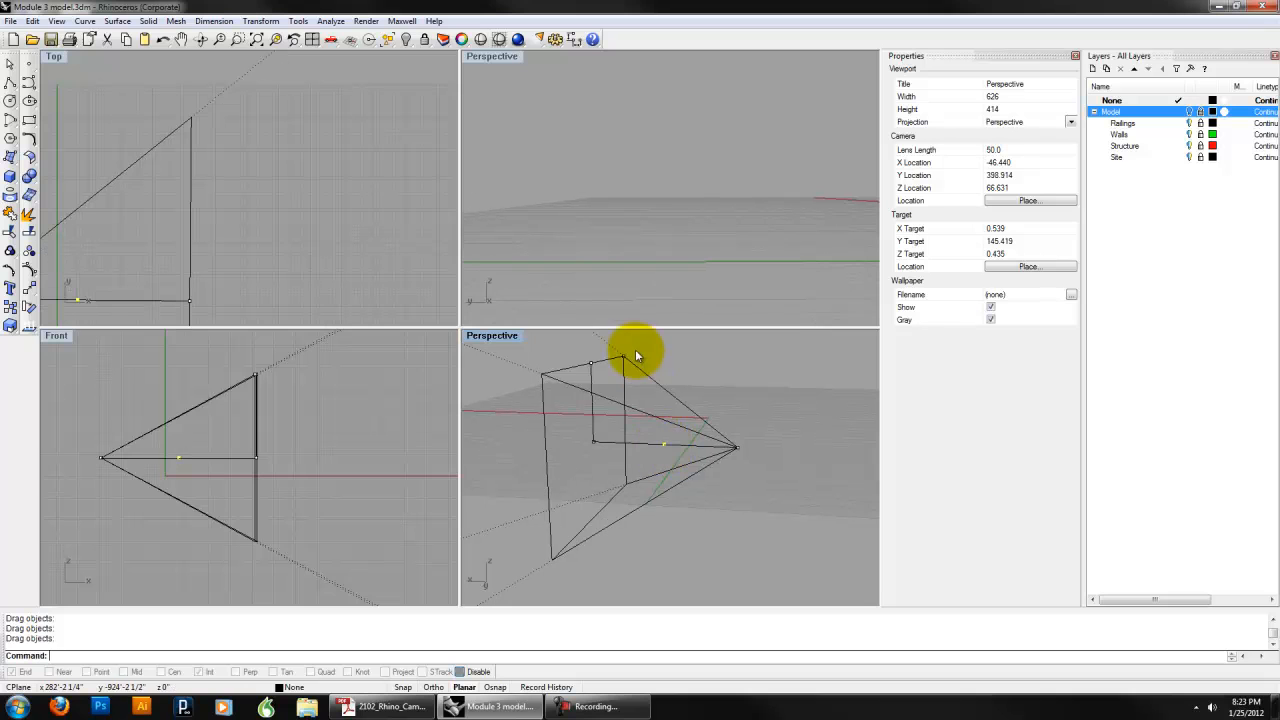
pyautogui.moveTo(621, 362); pyautogui.dragTo(703, 346, button='right')
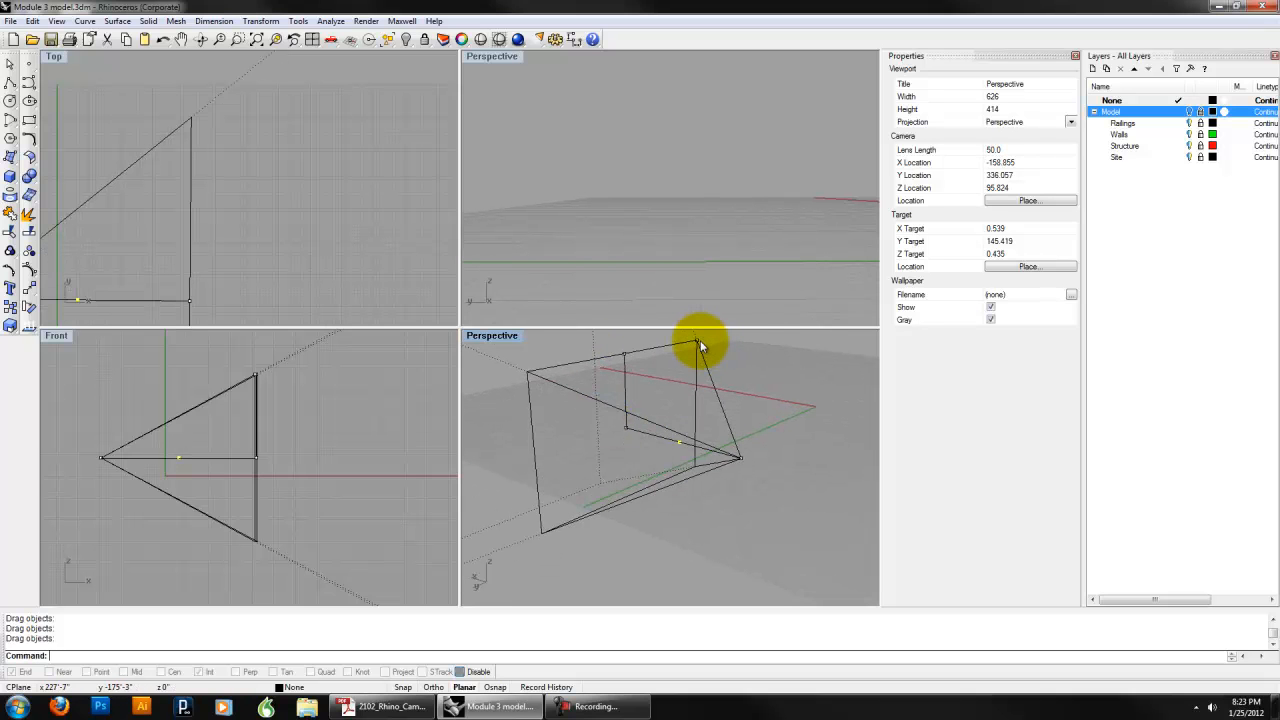
pyautogui.moveTo(697, 345)
pyautogui.mouseDown()
pyautogui.moveTo(714, 337)
pyautogui.moveTo(677, 354)
pyautogui.moveTo(708, 352)
pyautogui.moveTo(691, 374)
pyautogui.moveTo(703, 368)
pyautogui.mouseUp()
pyautogui.moveTo(629, 443); pyautogui.dragTo(561, 380, button='right')
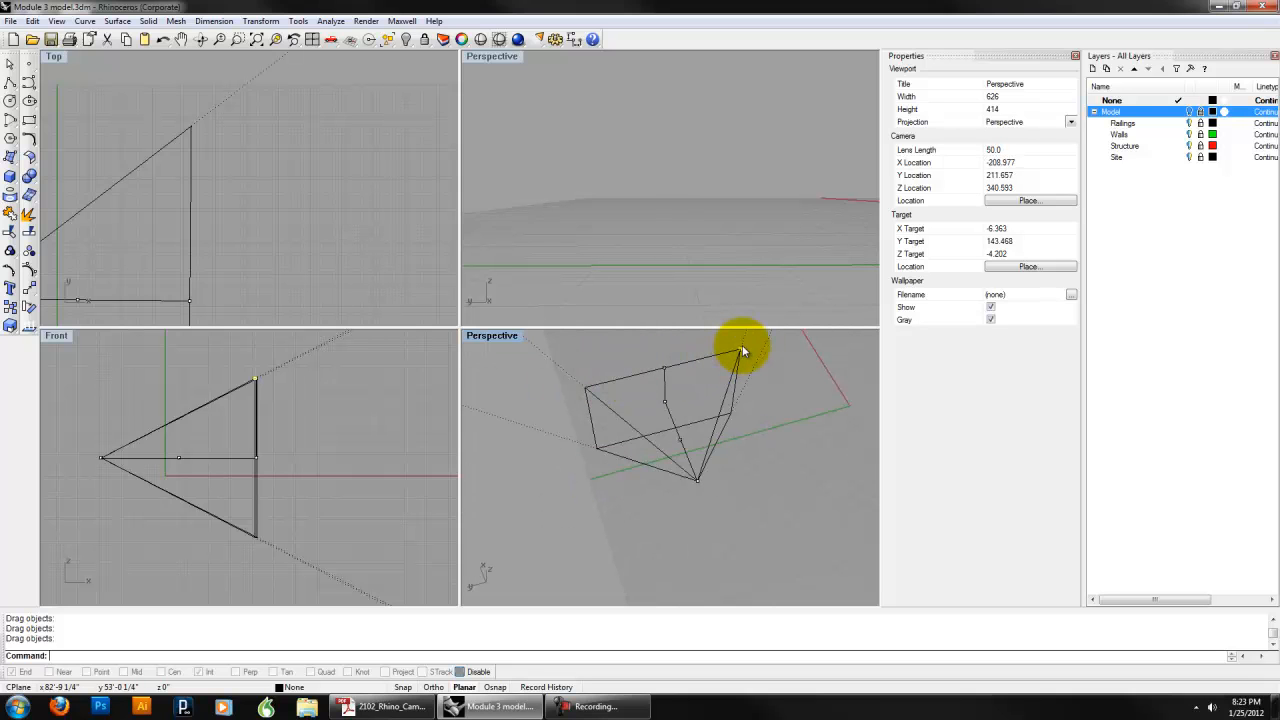
# - Pick out the camera's tilt point on the frustum's upper edge and turn the Model layer back on
pyautogui.moveTo(742, 345); pyautogui.dragTo(625, 377, button='right')
pyautogui.scroll(3, 620, 428)
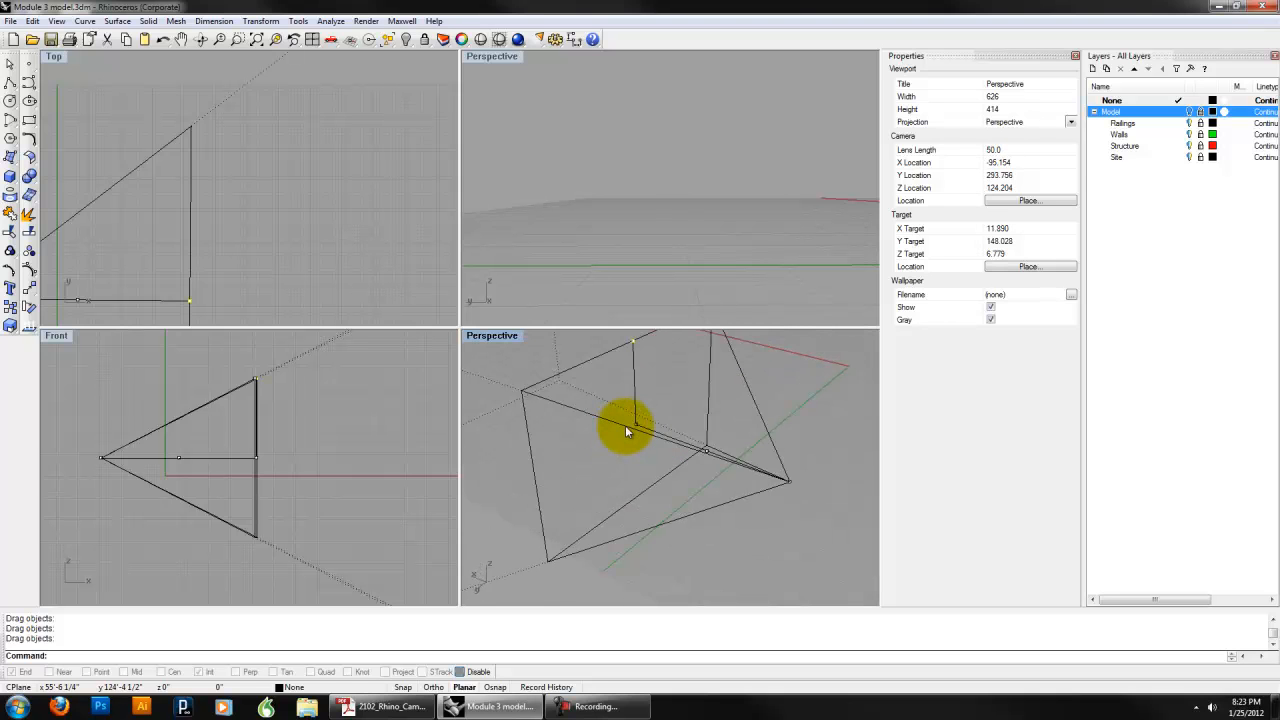
pyautogui.moveTo(644, 404); pyautogui.dragTo(649, 423, button='right')
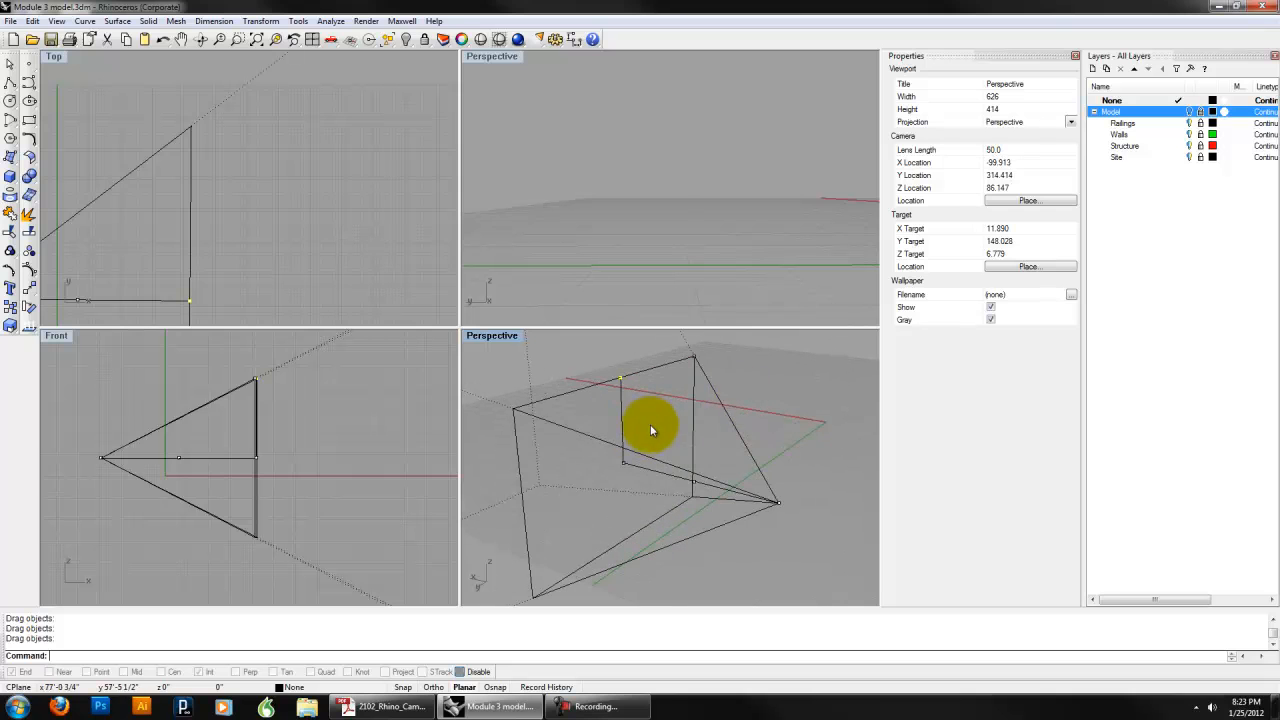
pyautogui.click(1189, 112)
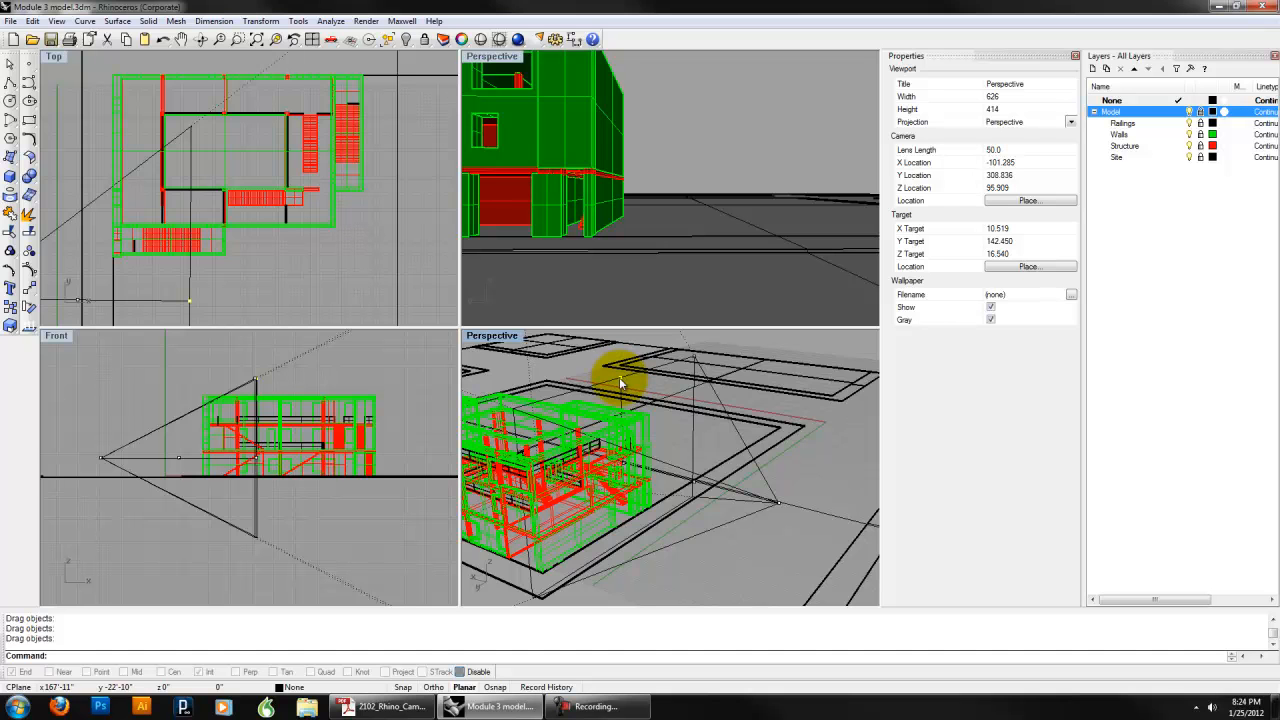
# - Roll the Perspective camera sideways by its tilt point, and undo the view changes until the camera is upright
pyautogui.moveTo(620, 383); pyautogui.dragTo(648, 372)
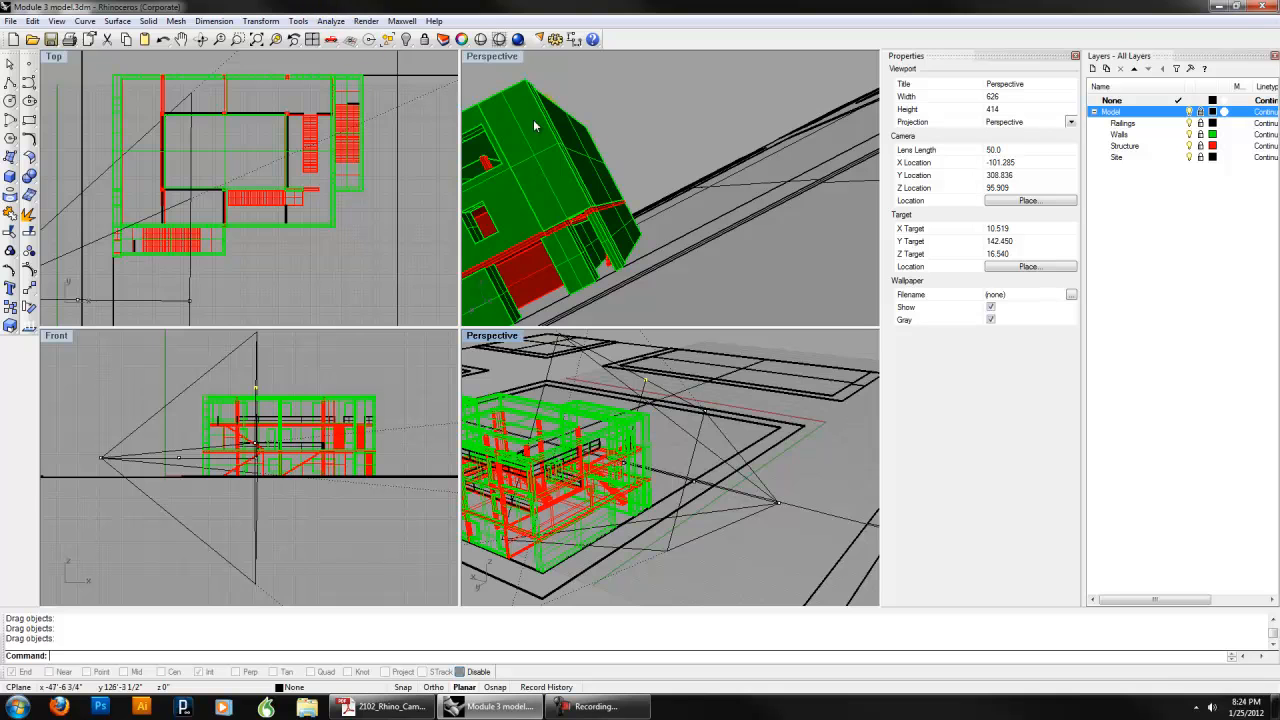
pyautogui.click(614, 192)
pyautogui.click(56, 21)
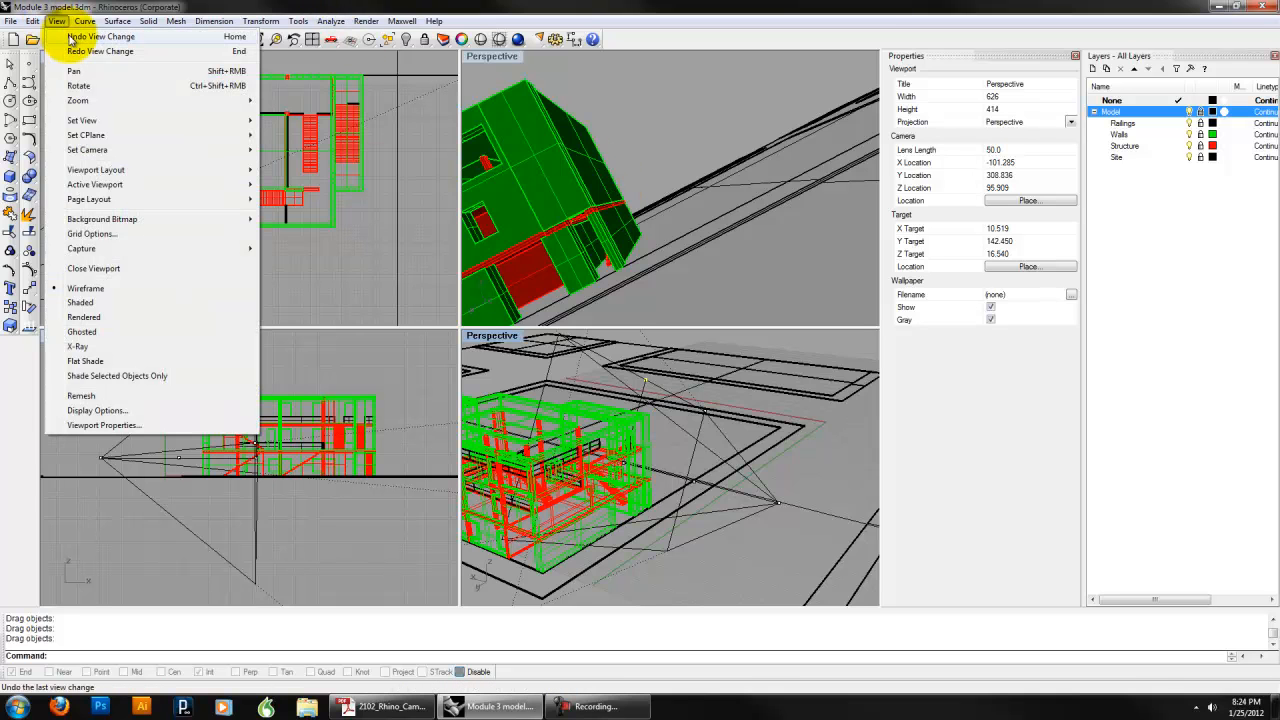
pyautogui.click(234, 38)
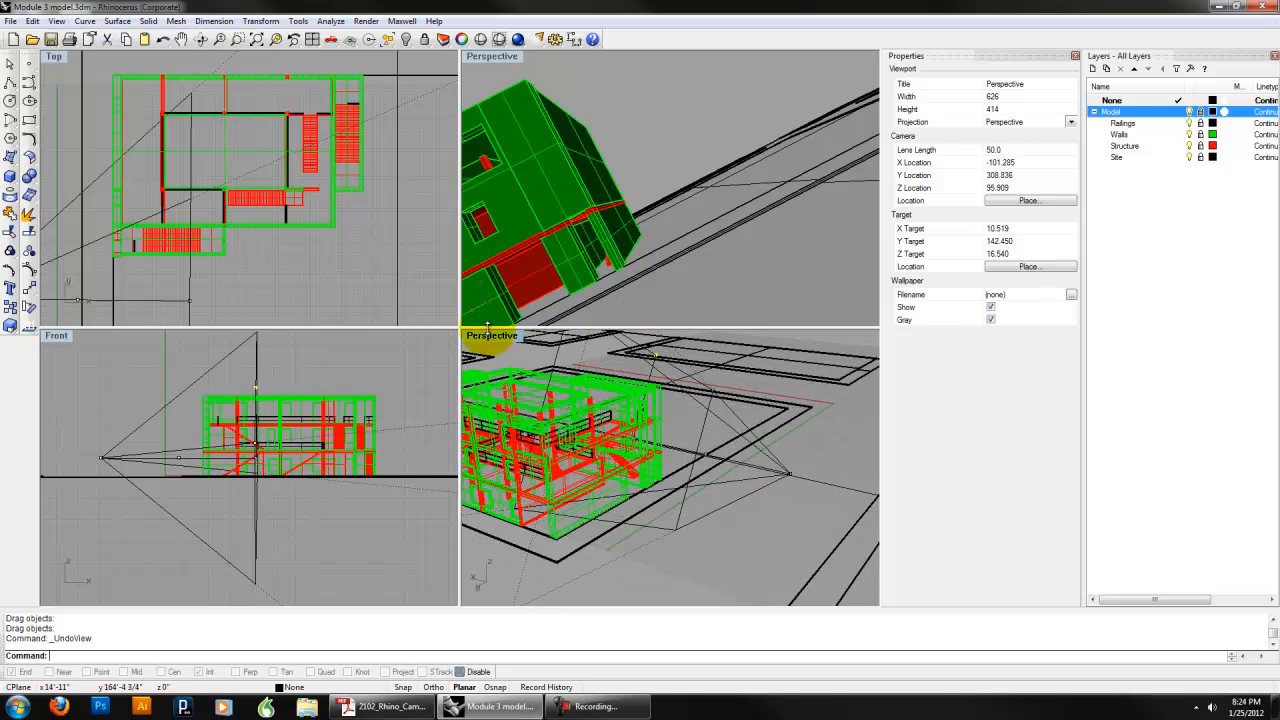
pyautogui.click(474, 56)
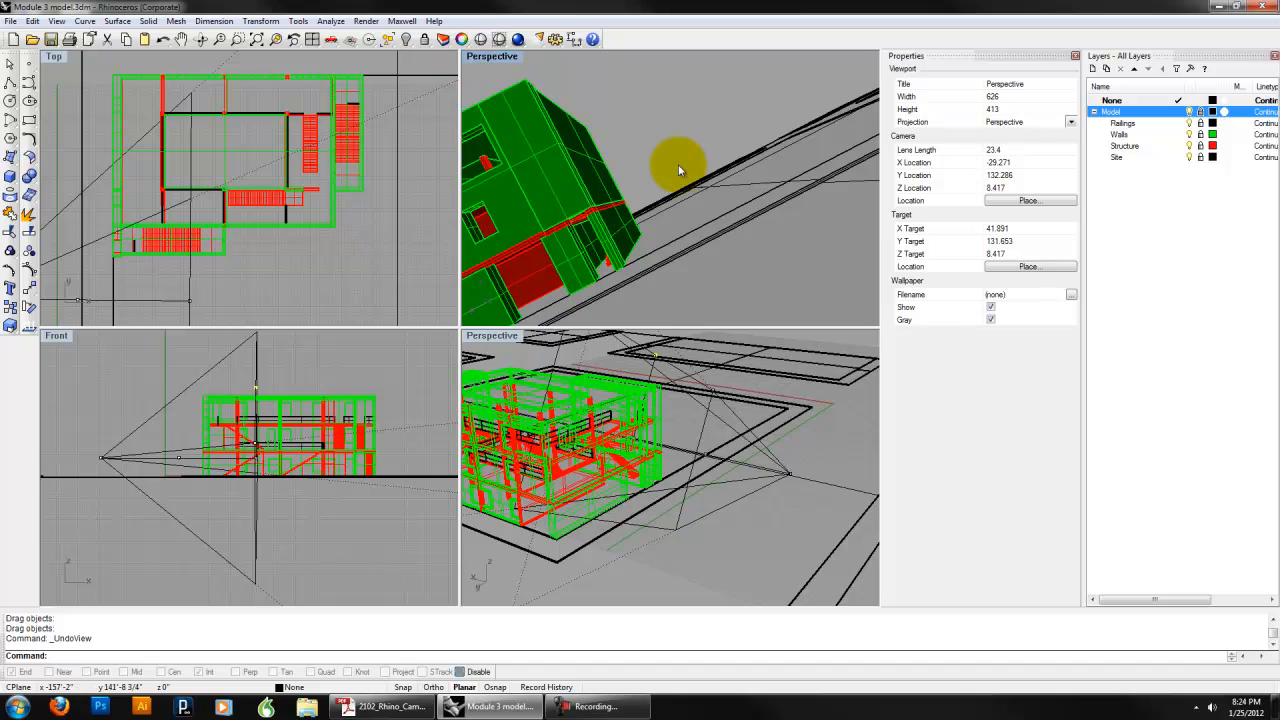
pyautogui.press('Home')
pyautogui.press('Home')
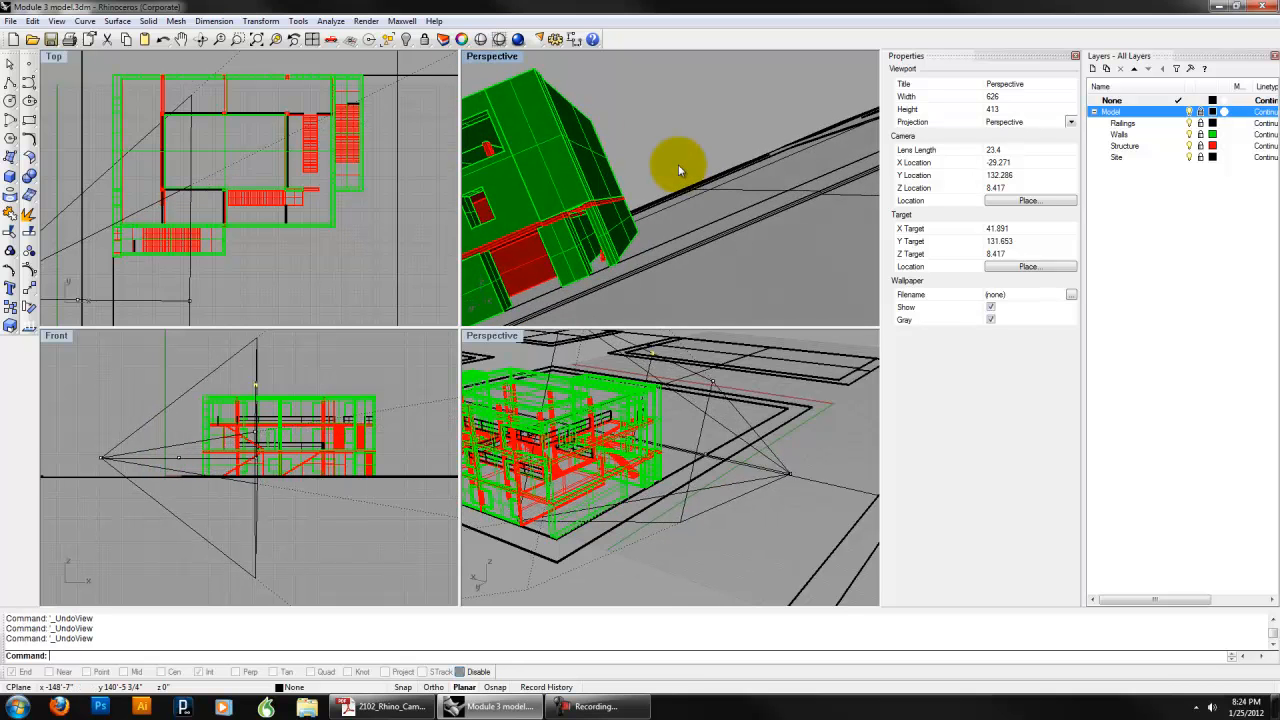
pyautogui.press('Home')
pyautogui.press('Home')
pyautogui.press('Home')
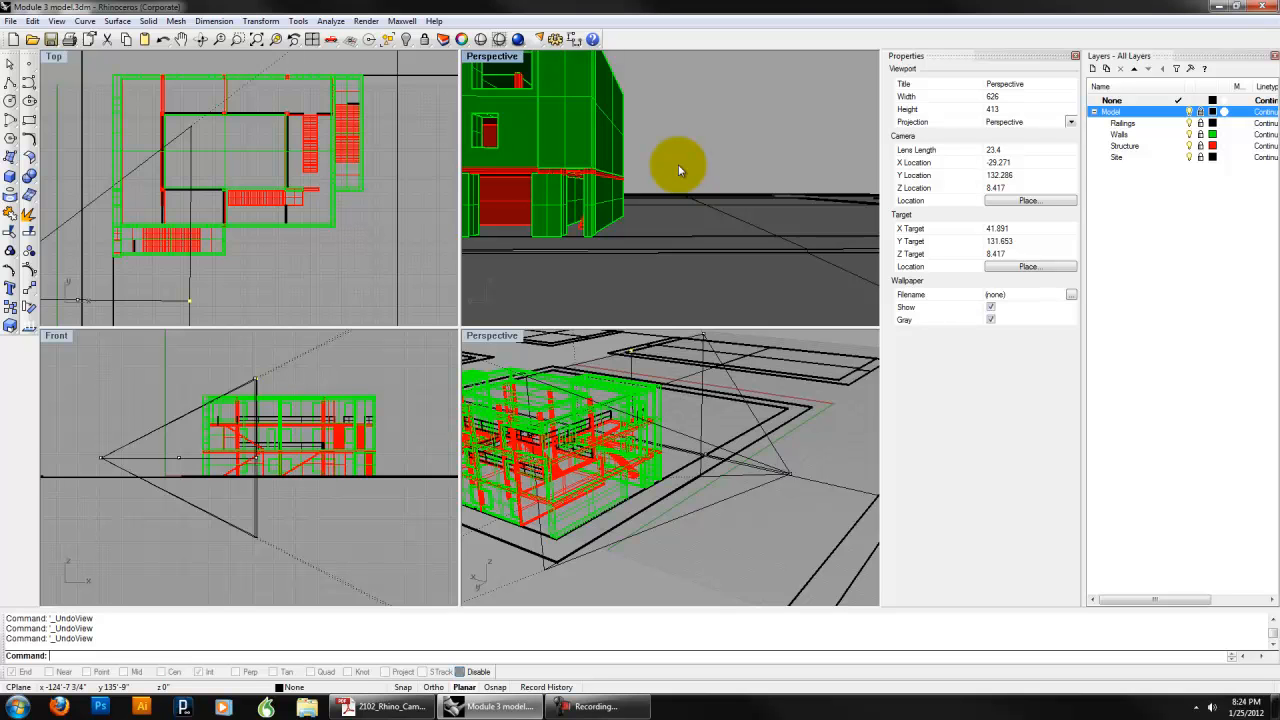
# - Increase the Perspective camera's lens length in small increments to 26.2
pyautogui.hotkey('shift', 'pageup')
pyautogui.hotkey('shift', 'pageup')
pyautogui.hotkey('shift', 'pageup')
pyautogui.hotkey('shift', 'pageup')
pyautogui.hotkey('shift', 'pageup')
pyautogui.hotkey('shift', 'pageup')
pyautogui.hotkey('shift', 'pageup')
pyautogui.hotkey('shift', 'pageup')
pyautogui.hotkey('shift', 'pageup')
pyautogui.hotkey('shift', 'pageup')
pyautogui.hotkey('shift', 'pageup')
pyautogui.hotkey('shift', 'pageup')
pyautogui.hotkey('shift', 'pageup')
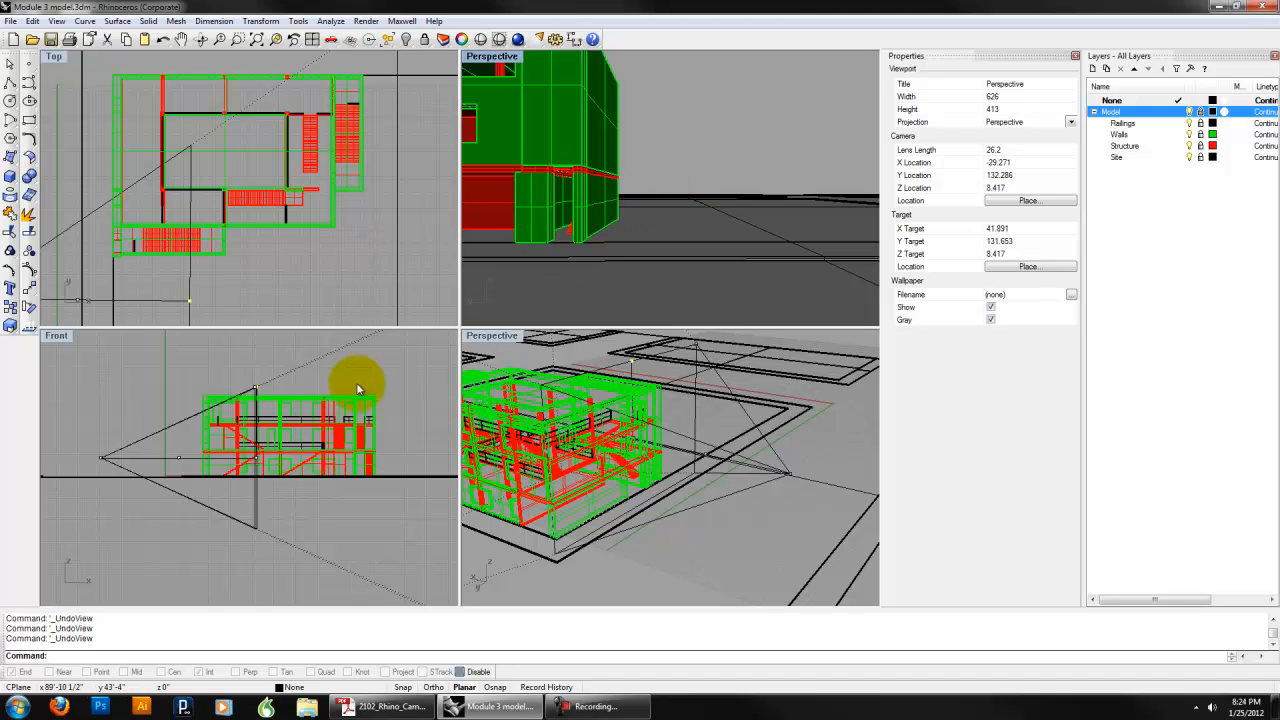
# - In Top, move the target point toward the building's stair corner, and pan the Perspective view down to a height of about 6.9
pyautogui.moveTo(262, 300); pyautogui.dragTo(374, 191, button='right')
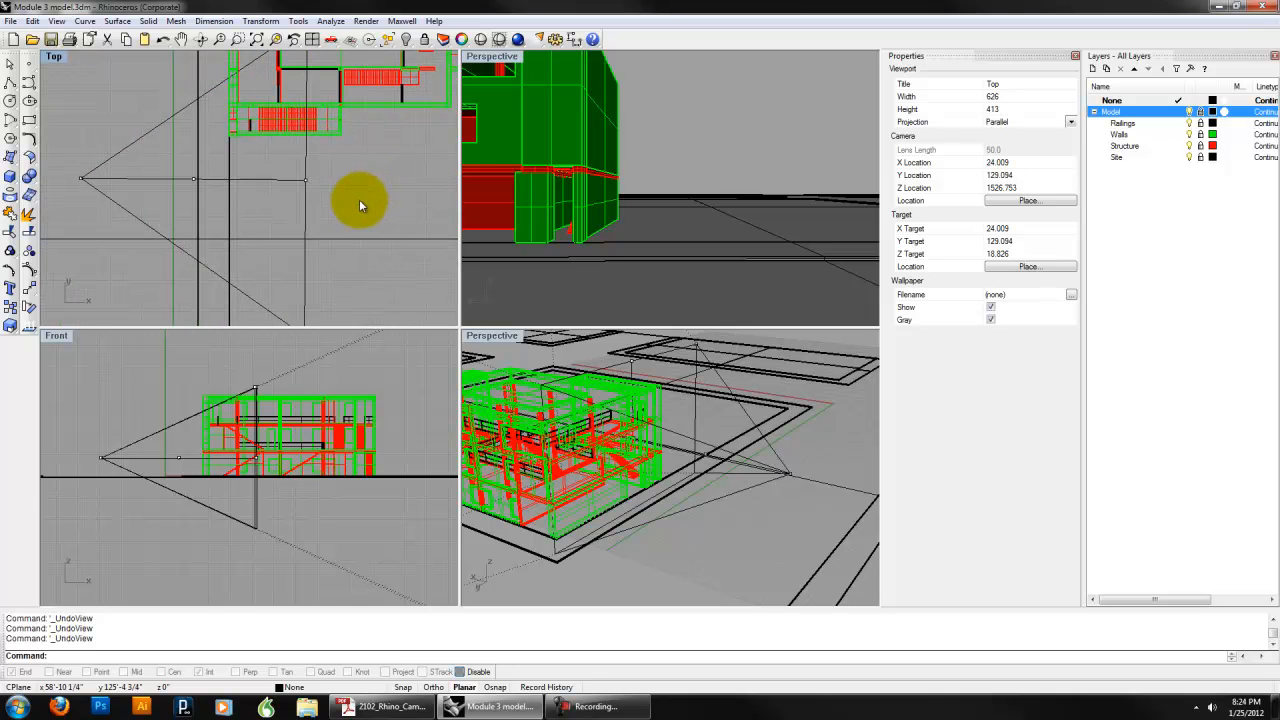
pyautogui.click(306, 181)
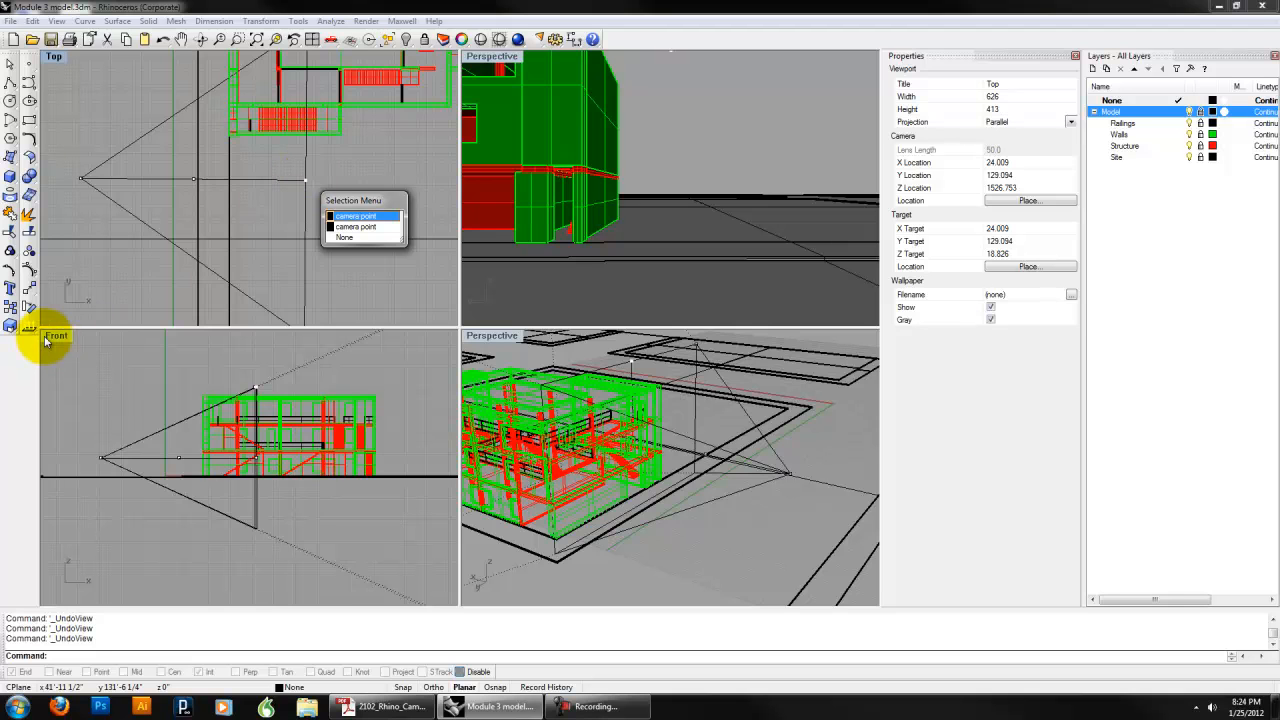
pyautogui.click(353, 228)
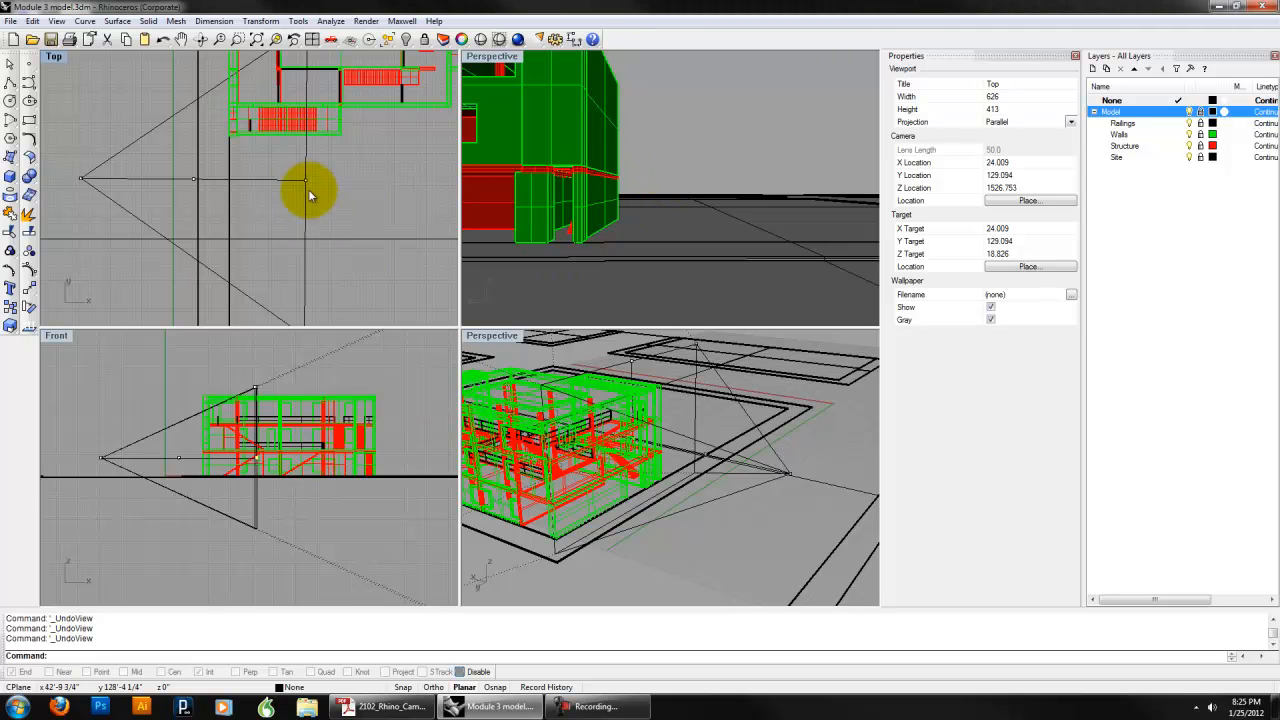
pyautogui.moveTo(312, 182); pyautogui.dragTo(248, 79)
pyautogui.moveTo(662, 155); pyautogui.dragTo(656, 201, button='right')
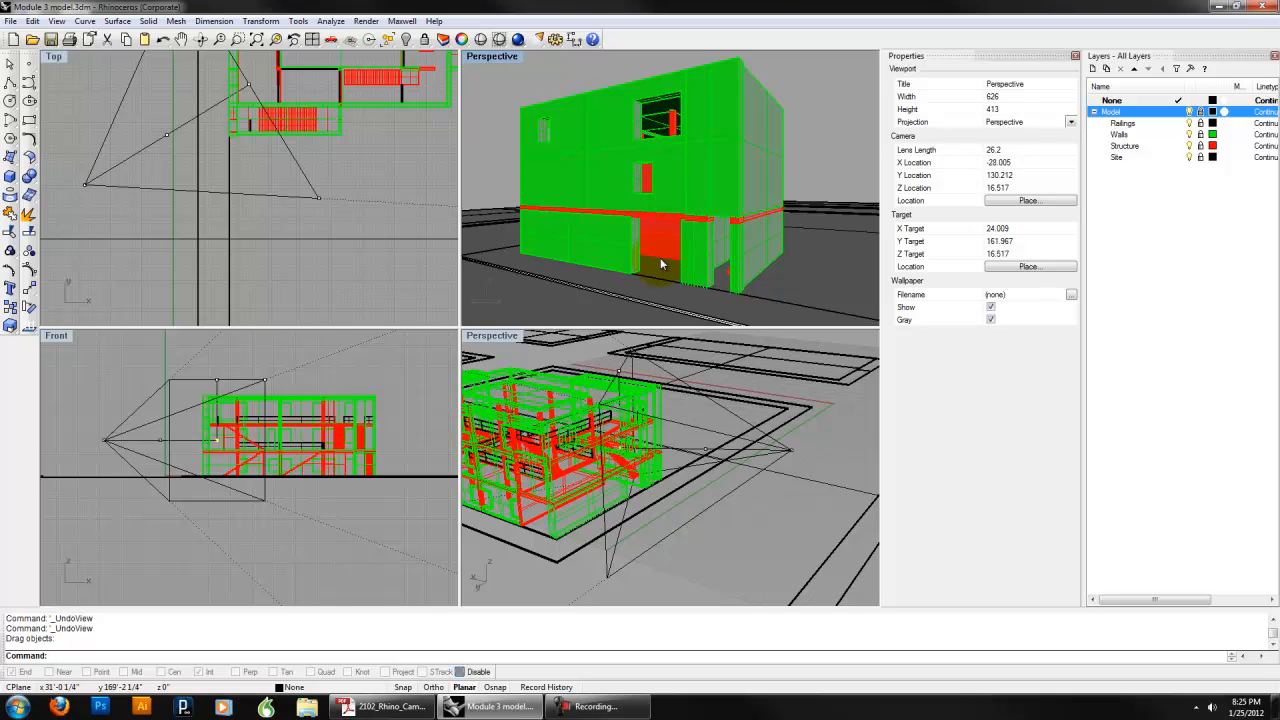
pyautogui.keyDown('shift'); pyautogui.moveTo(636, 268); pyautogui.dragTo(626, 214, button='right'); pyautogui.keyUp('shift')
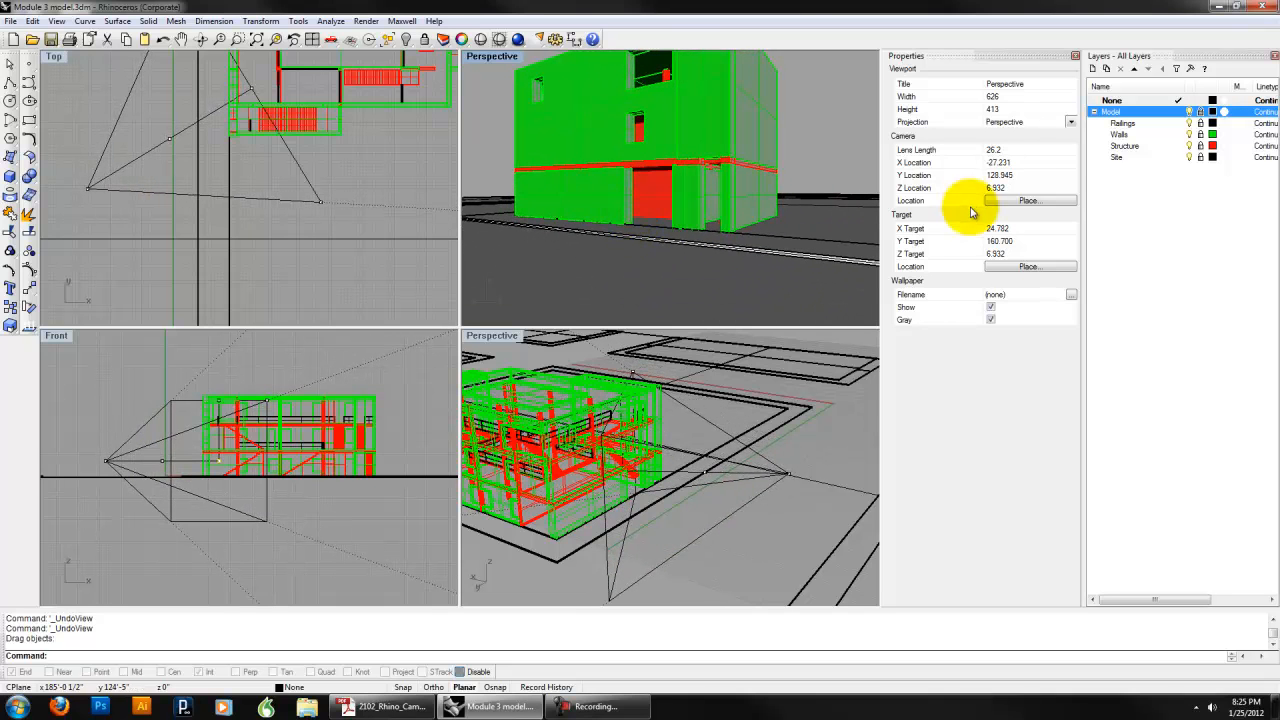
# - Set the Perspective camera's lens length to 10 and bring the camera in close to the building
pyautogui.click(992, 149)
pyautogui.write('10')
pyautogui.press('Return')
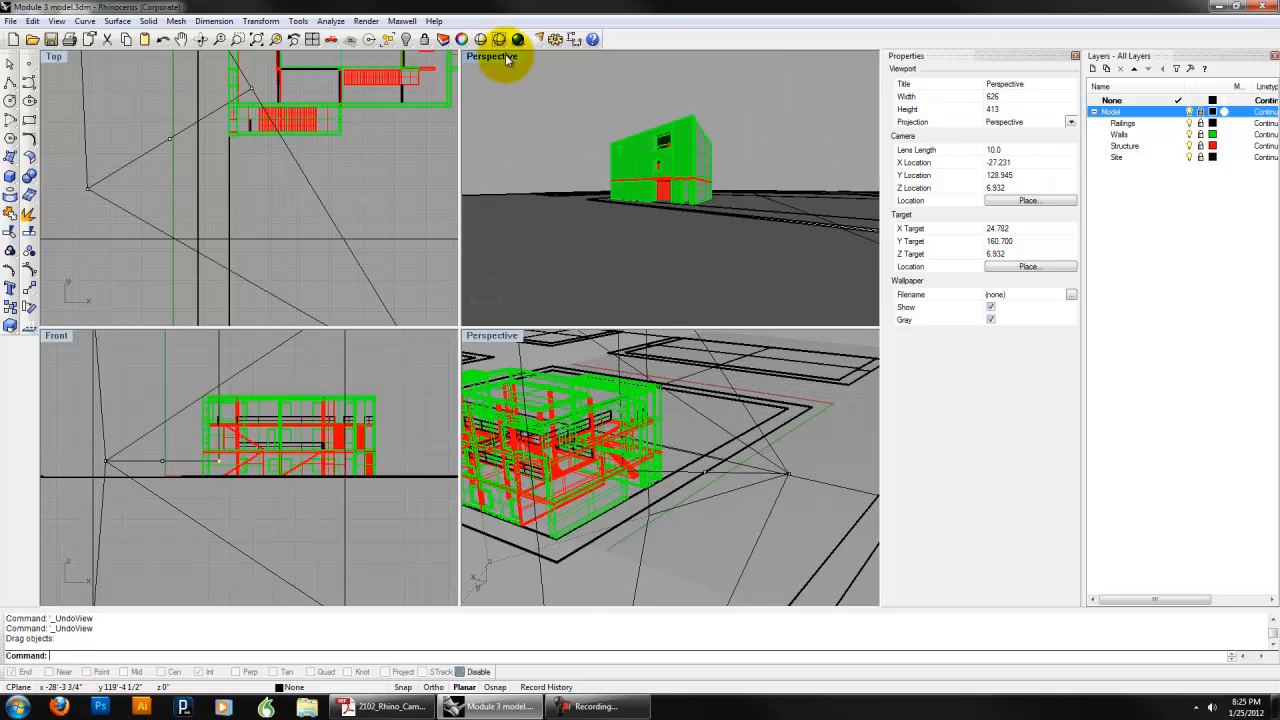
pyautogui.scroll(2, 658, 181)
pyautogui.scroll(3, 658, 181)
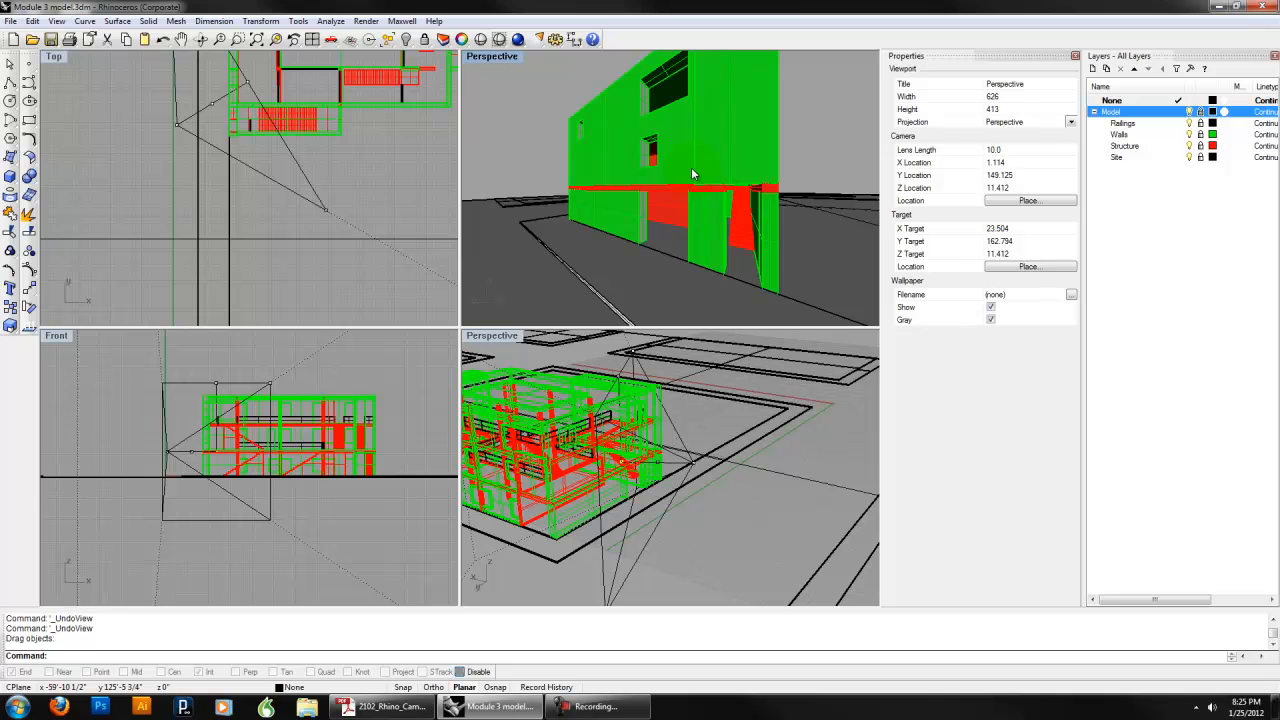
# - Set both the Z Location and Z Target of the wide-angle Perspective camera to 6, and maximize that viewport
pyautogui.doubleClick(995, 187)
pyautogui.write('6')
pyautogui.press('Return')
pyautogui.doubleClick(1010, 254)
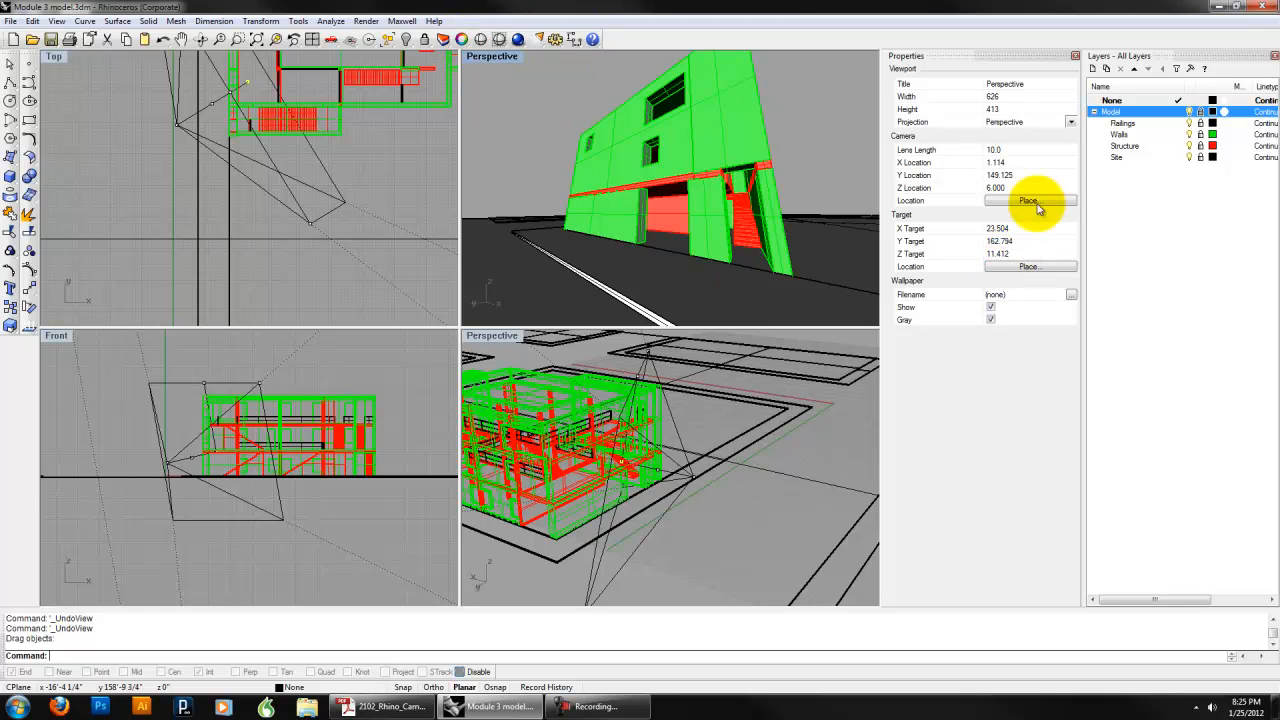
pyautogui.doubleClick(1012, 254)
pyautogui.write('6')
pyautogui.press('Return')
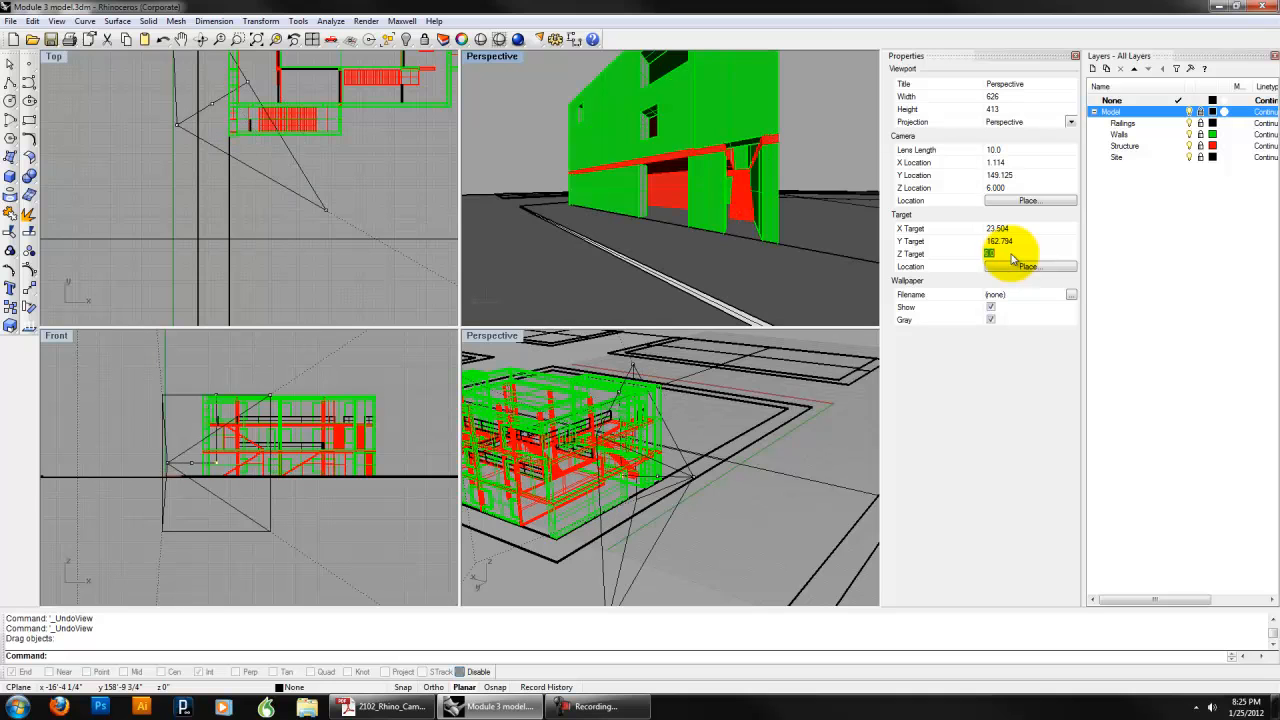
pyautogui.click(808, 190)
pyautogui.doubleClick(495, 57)
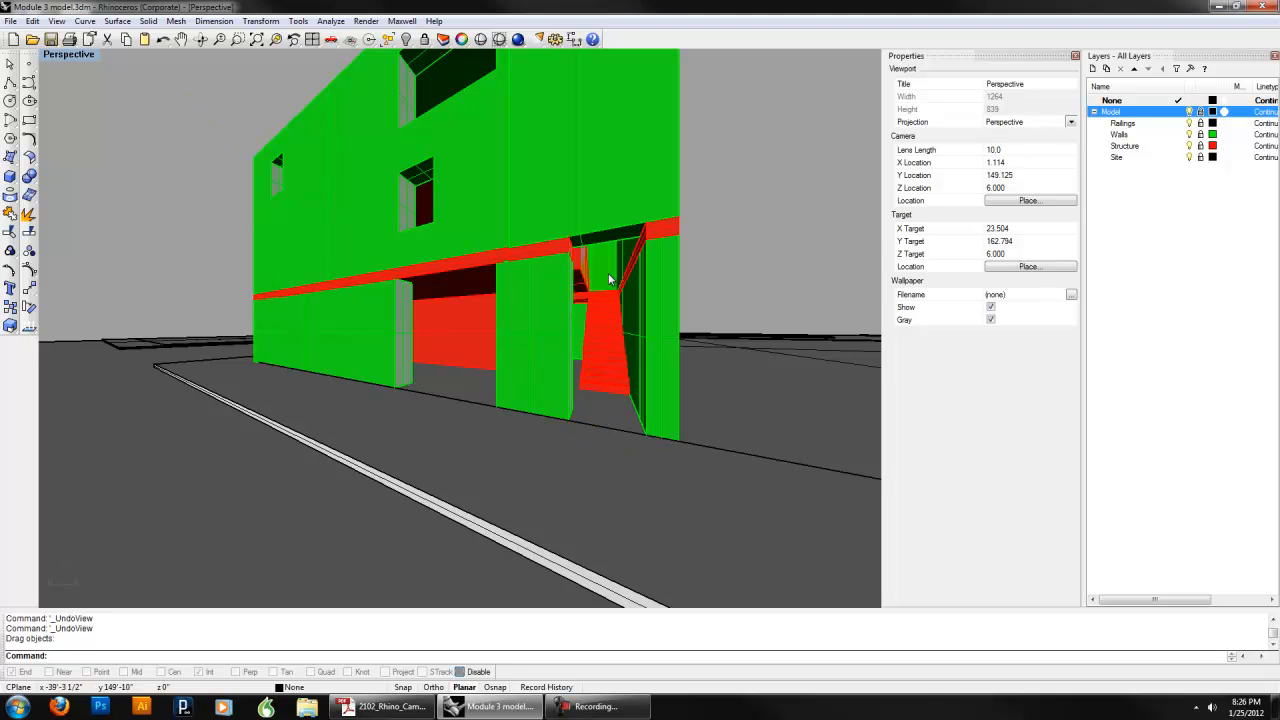
# - Save the current wide-angle Perspective view as a named view called "Threshold 1"
pyautogui.click(56, 21)
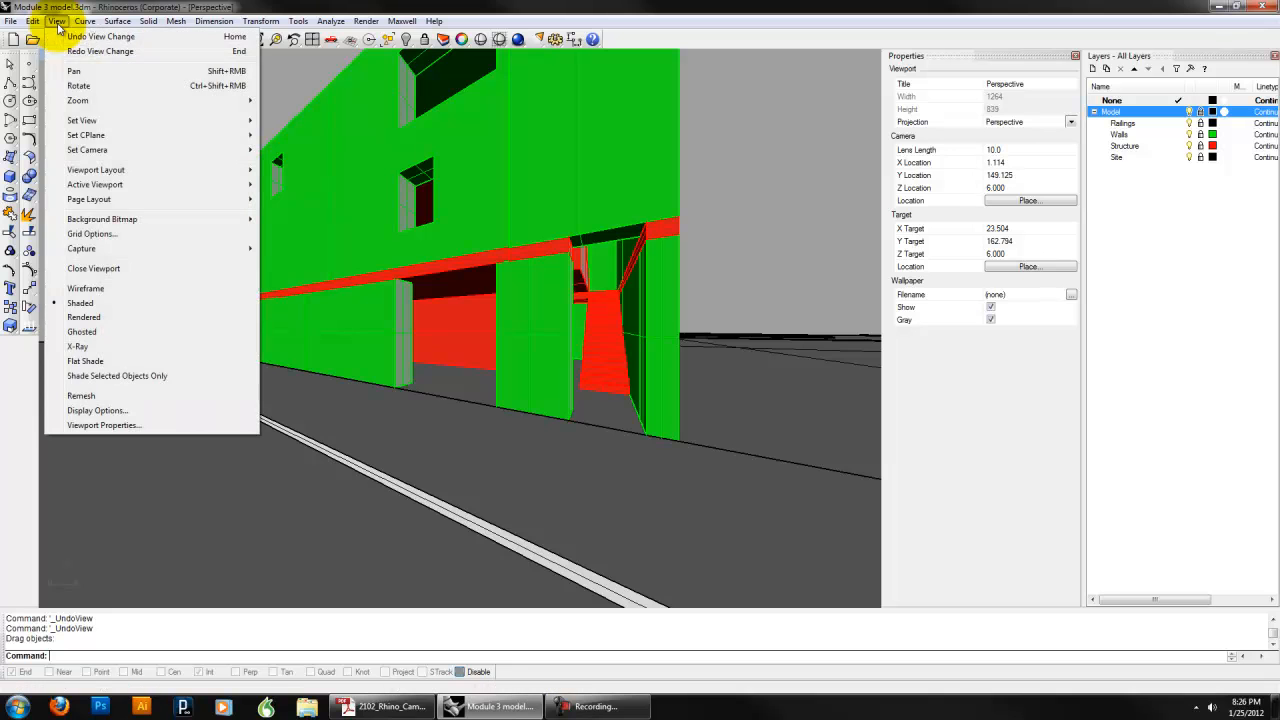
pyautogui.moveTo(87, 122)
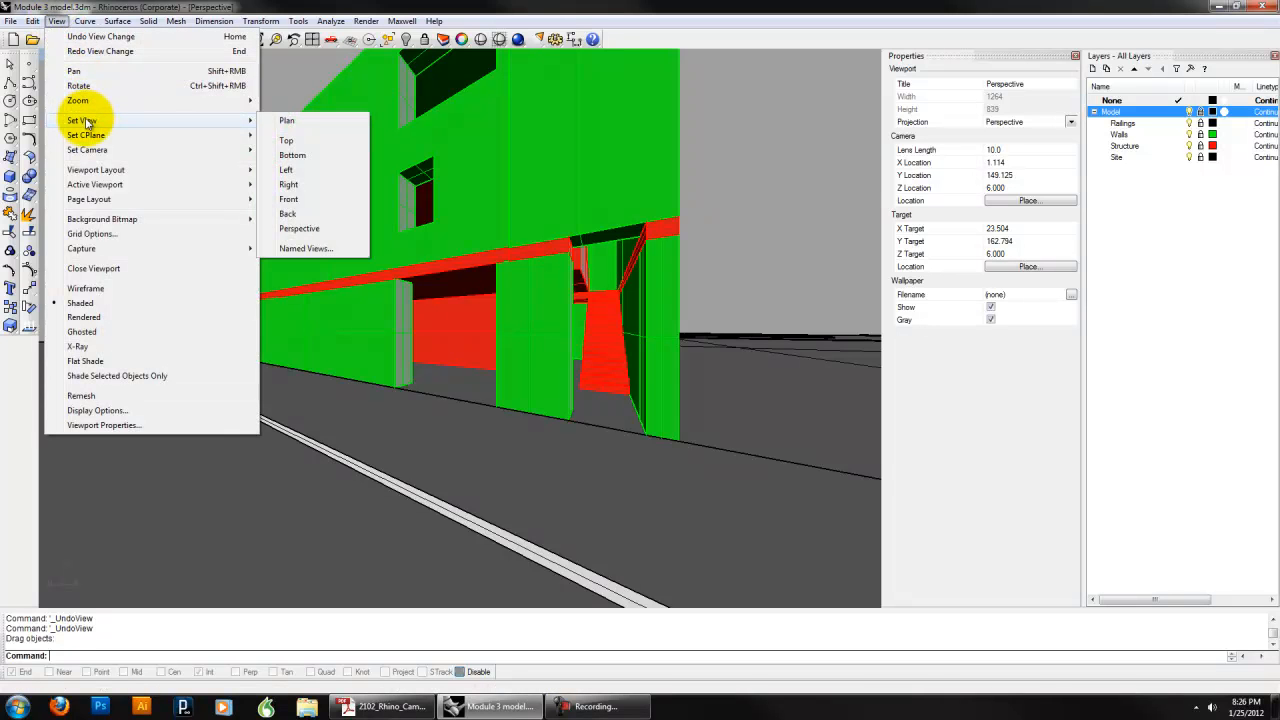
pyautogui.click(305, 248)
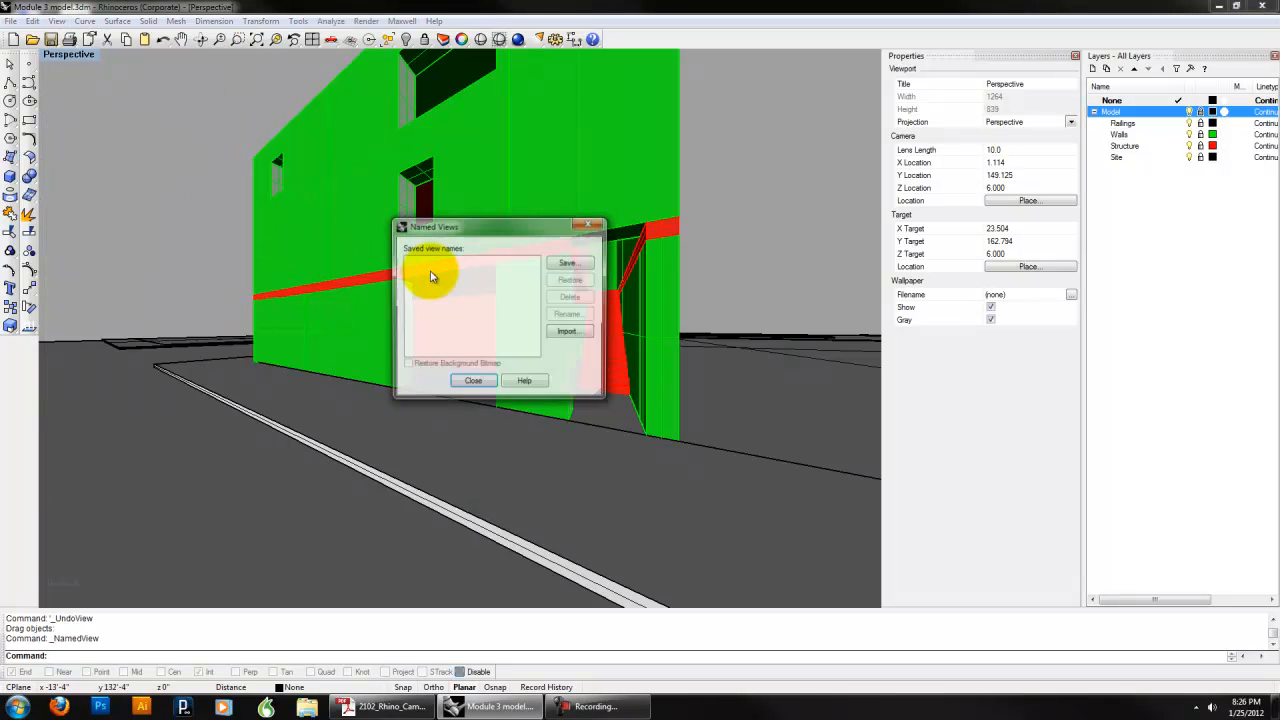
pyautogui.click(572, 270)
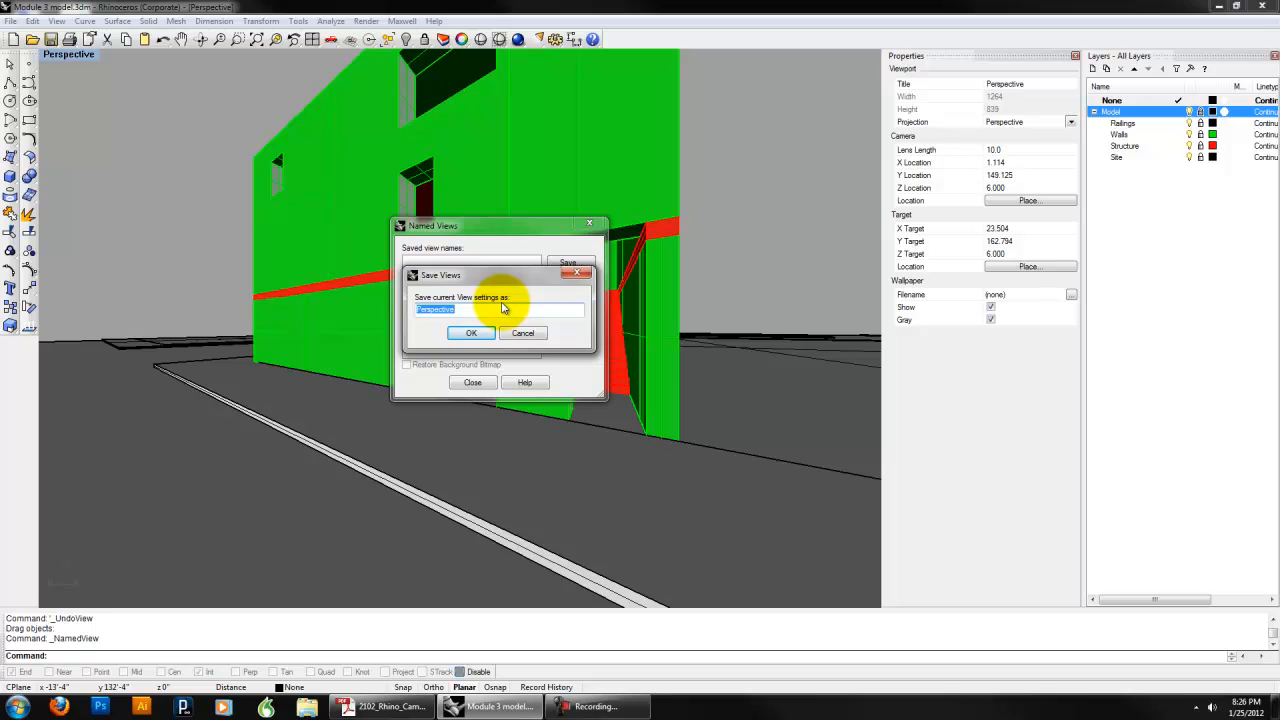
pyautogui.write('Threshold 1')
pyautogui.click(471, 333)
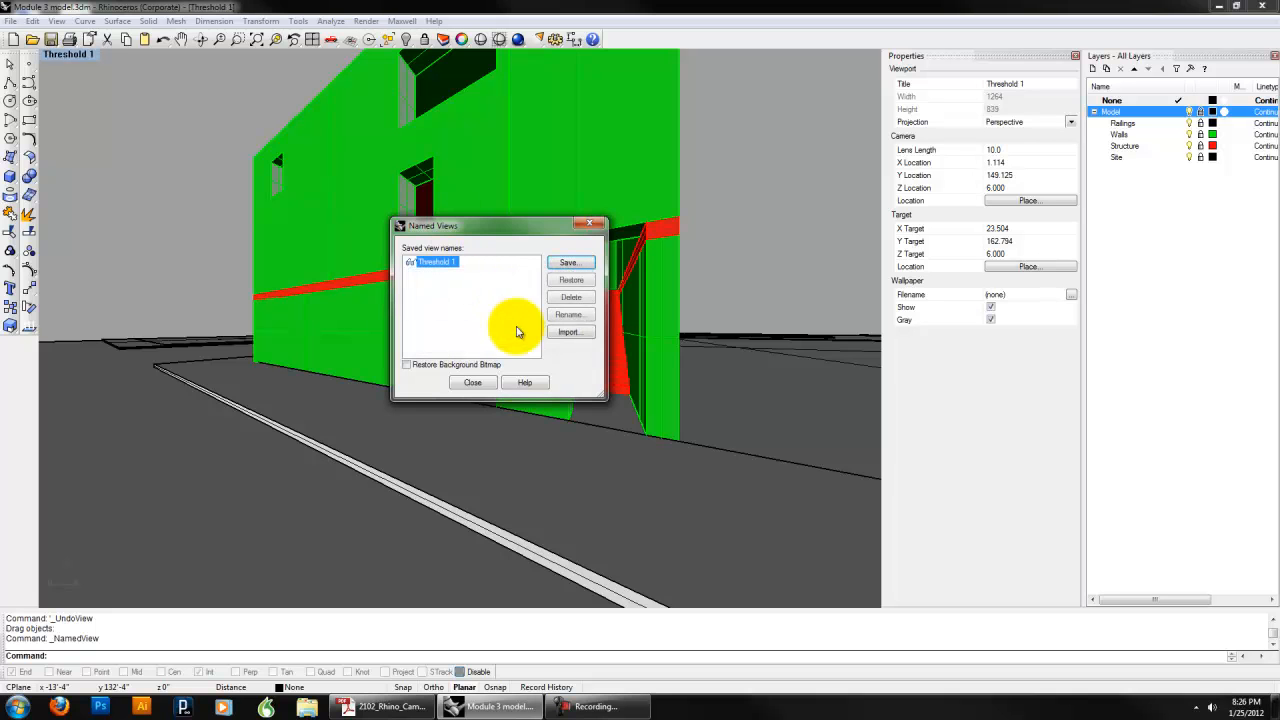
pyautogui.click(473, 384)
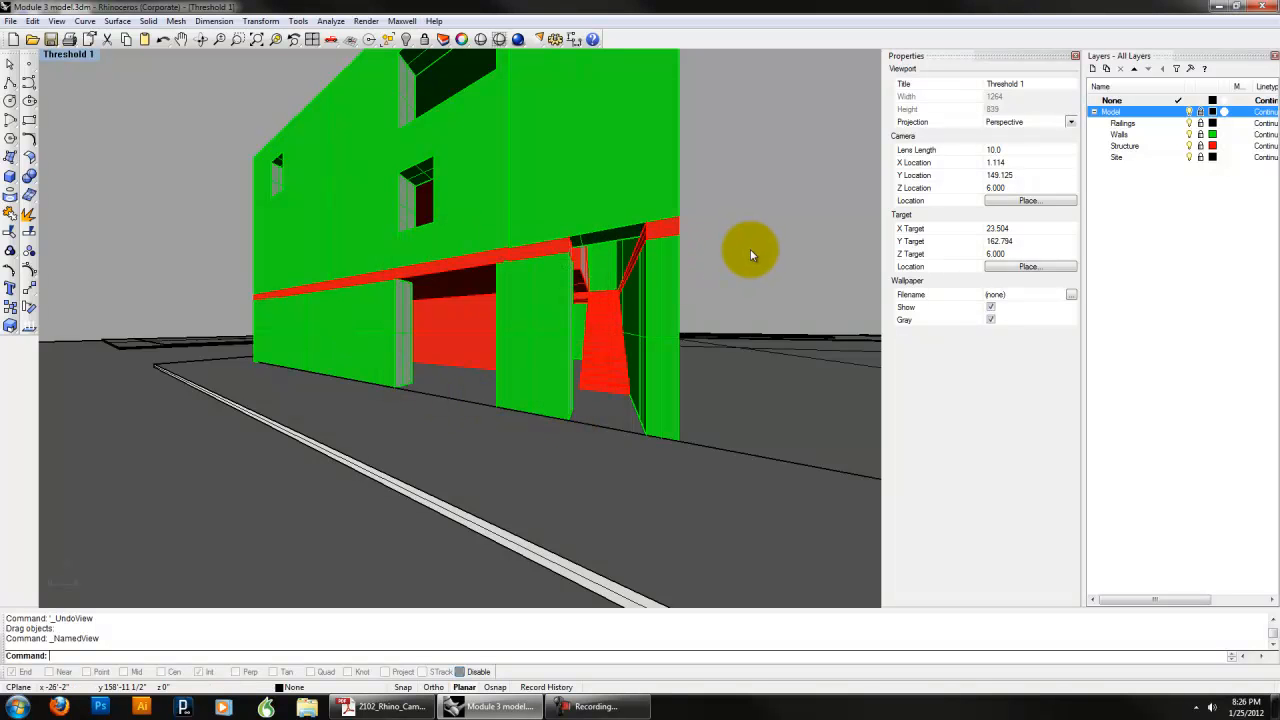
# - Orbit and zoom out to an elevated exterior view of the building, and restore the saved Threshold 1 view
pyautogui.moveTo(794, 155); pyautogui.dragTo(450, 270, button='right')
pyautogui.scroll(-4, 648, 258)
pyautogui.scroll(-3, 450, 270)
pyautogui.moveTo(450, 270)
pyautogui.mouseDown(button='right')
pyautogui.moveTo(460, 246)
pyautogui.moveTo(443, 246)
pyautogui.mouseUp(button='right')
pyautogui.scroll(-8, 504, 281)
pyautogui.moveTo(529, 251); pyautogui.dragTo(425, 436, button='right')
pyautogui.scroll(6, 425, 436)
pyautogui.moveTo(425, 436); pyautogui.dragTo(724, 350, button='right')
pyautogui.scroll(-3, 555, 434)
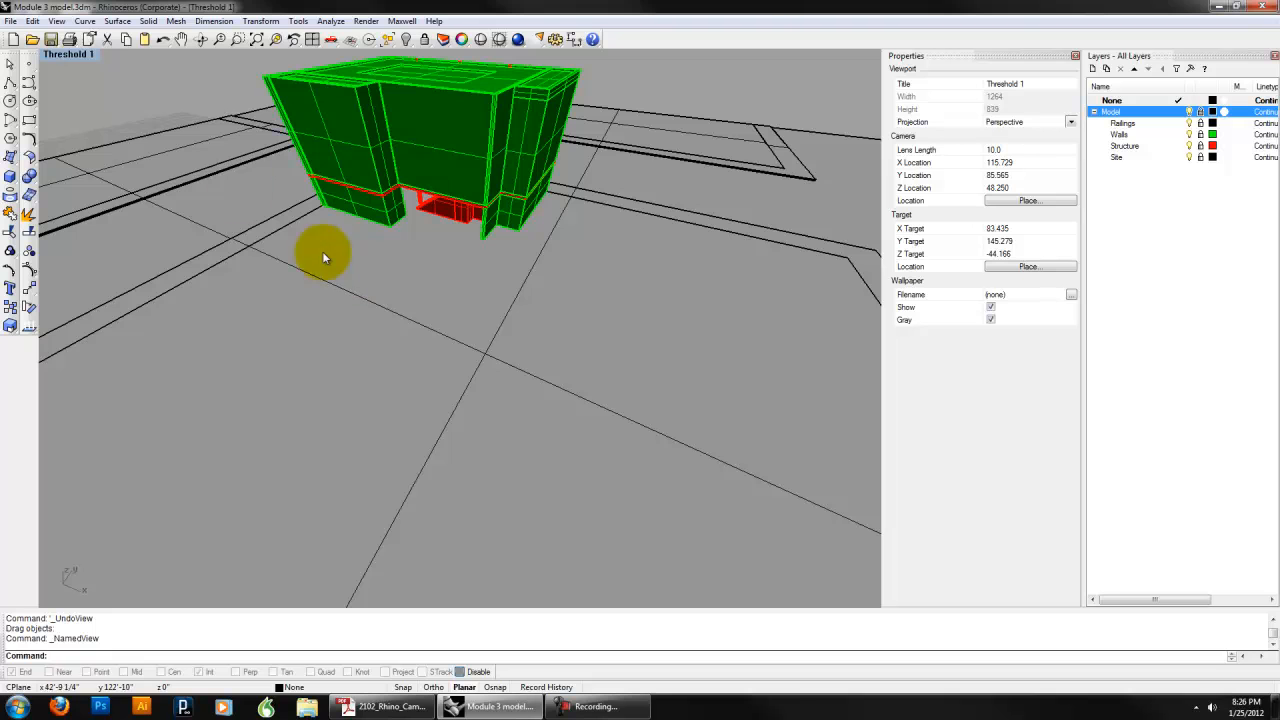
pyautogui.click(85, 55)
pyautogui.moveTo(91, 216)
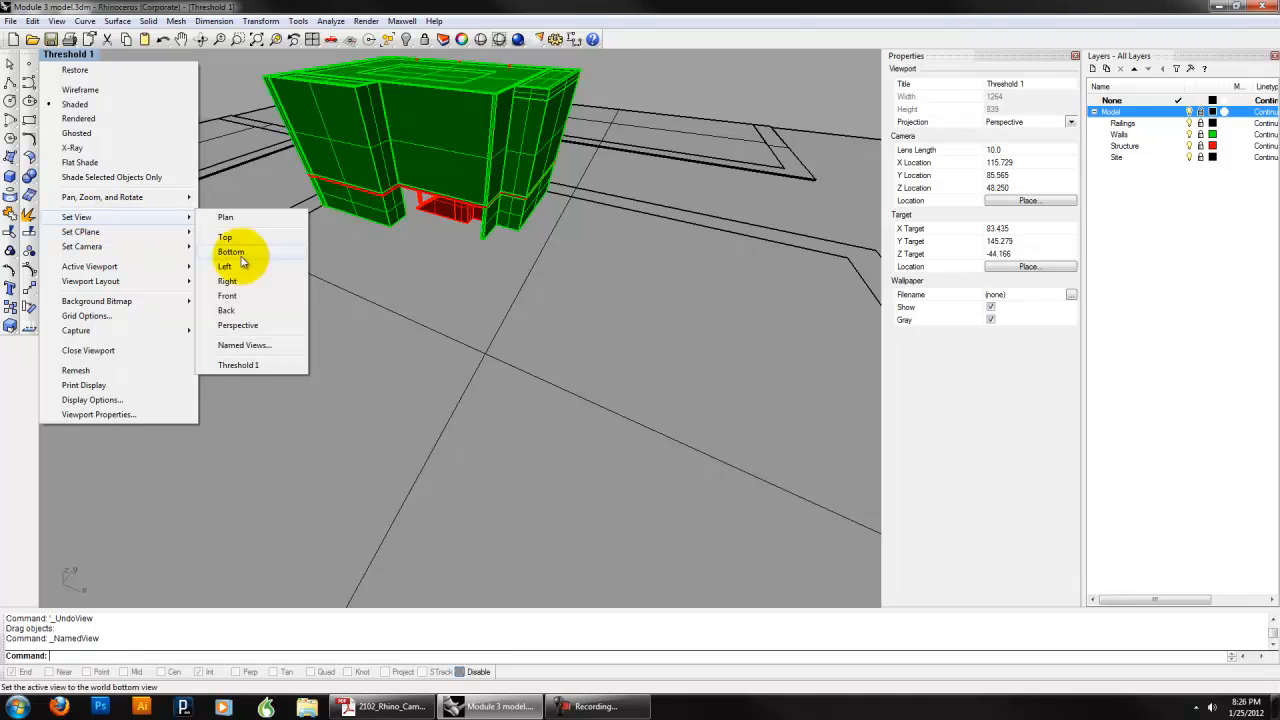
pyautogui.click(255, 366)
# - Open the Named Views list, restore Threshold 1 from it, and close the list
pyautogui.click(84, 21)
pyautogui.moveTo(57, 21)
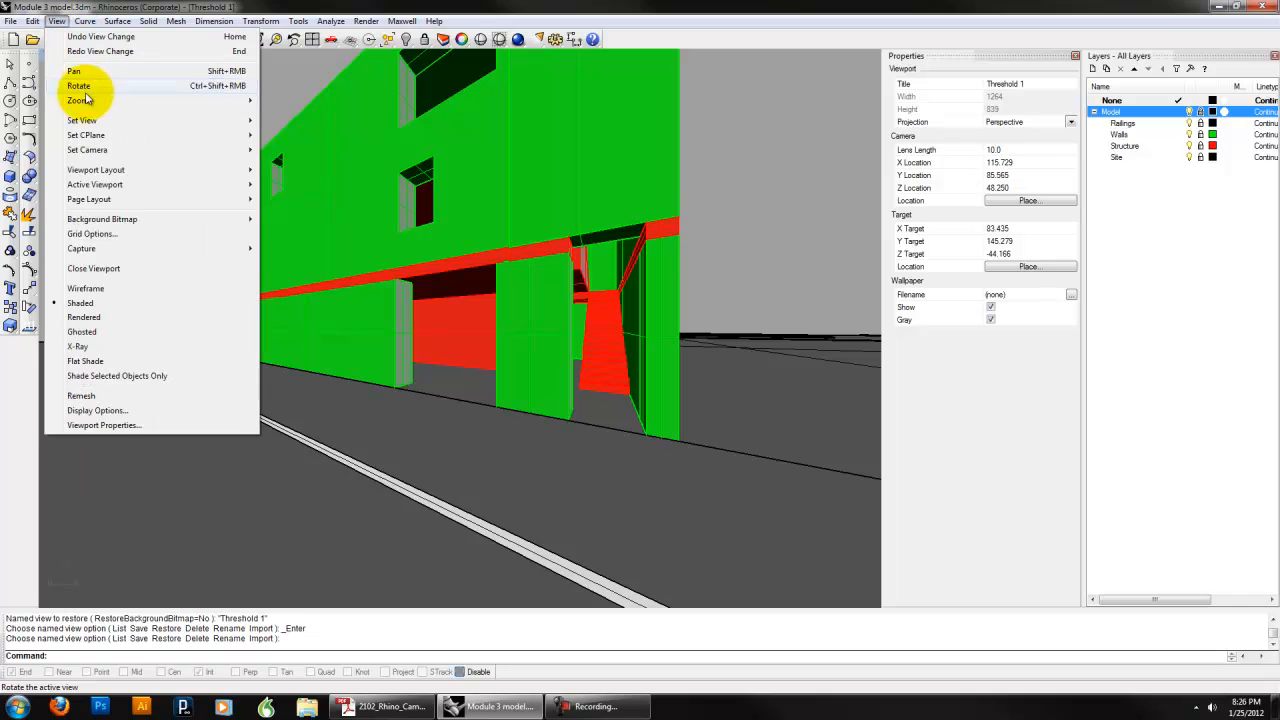
pyautogui.moveTo(100, 120)
pyautogui.click(314, 253)
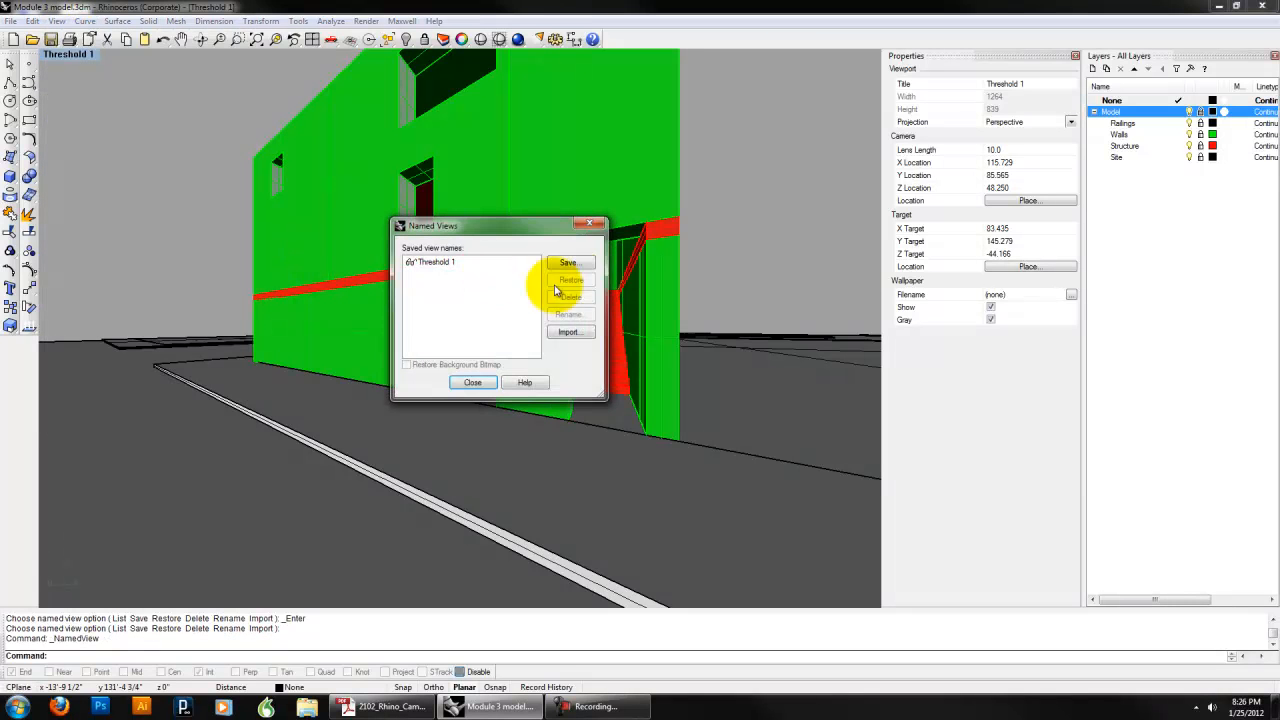
pyautogui.click(445, 263)
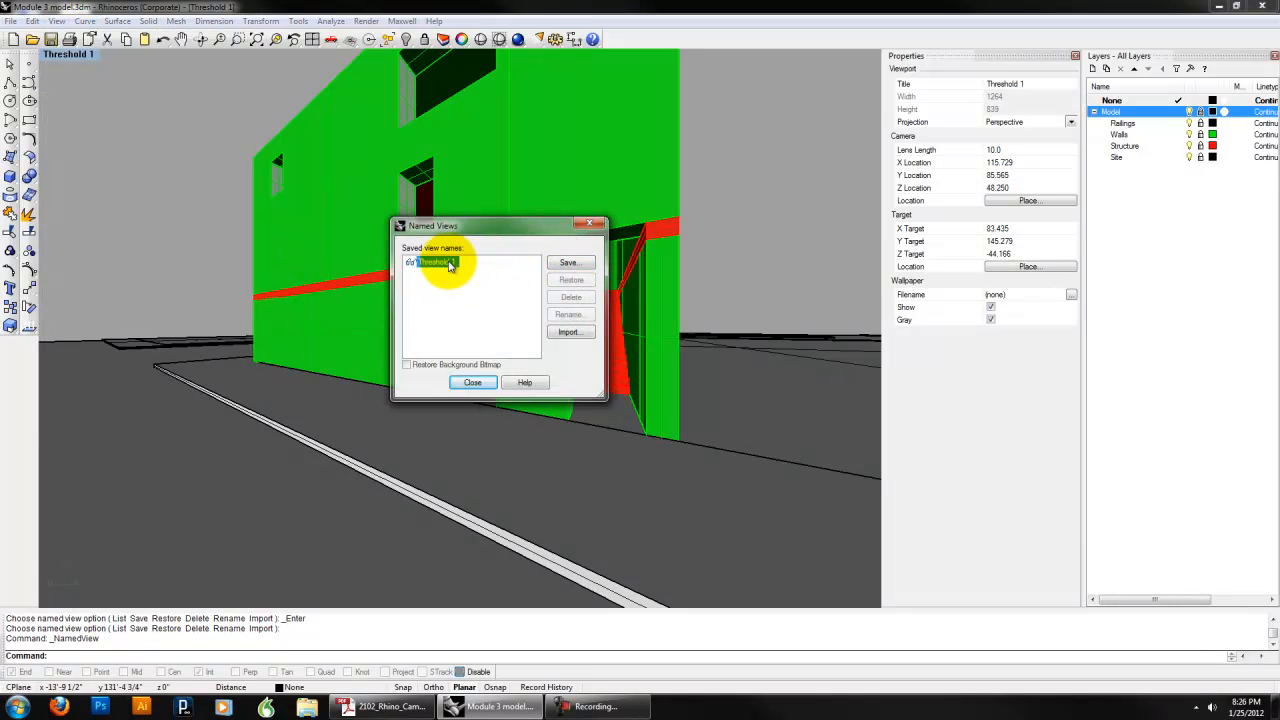
pyautogui.click(587, 285)
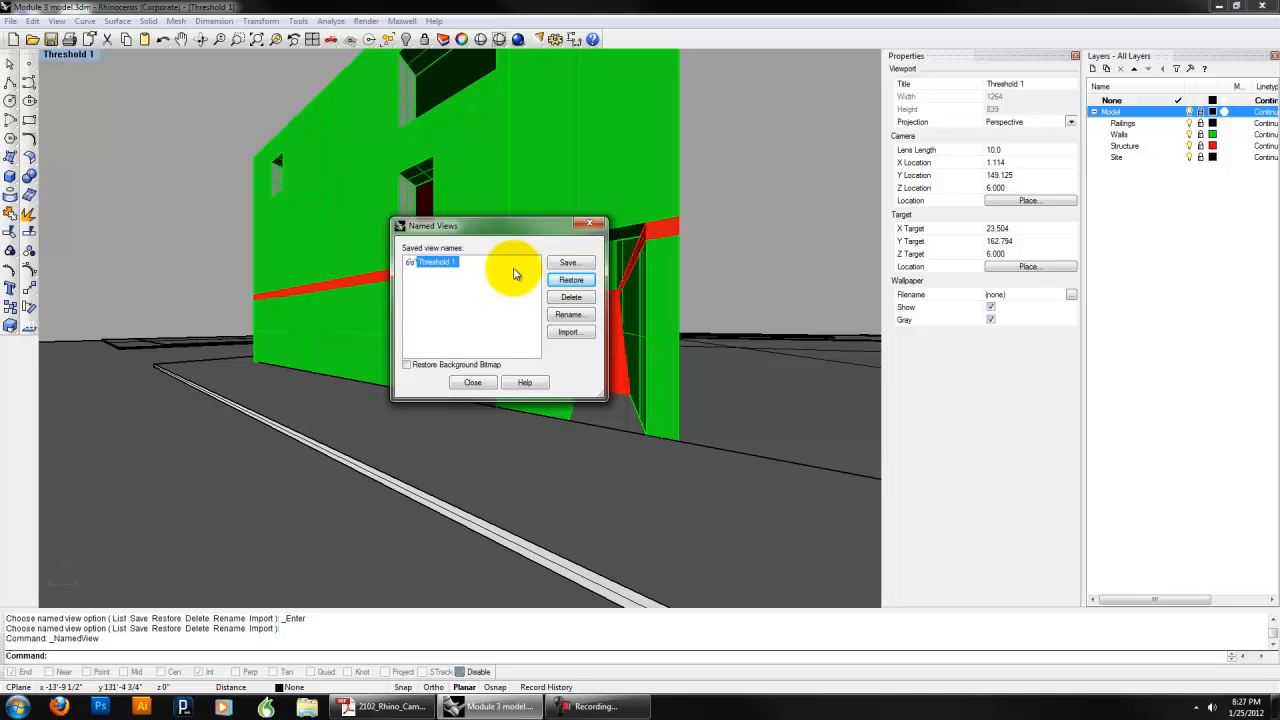
pyautogui.click(590, 223)
# - Switch the maximized viewport to the Front view and frame the building's elevation
pyautogui.click(85, 20)
pyautogui.moveTo(57, 20)
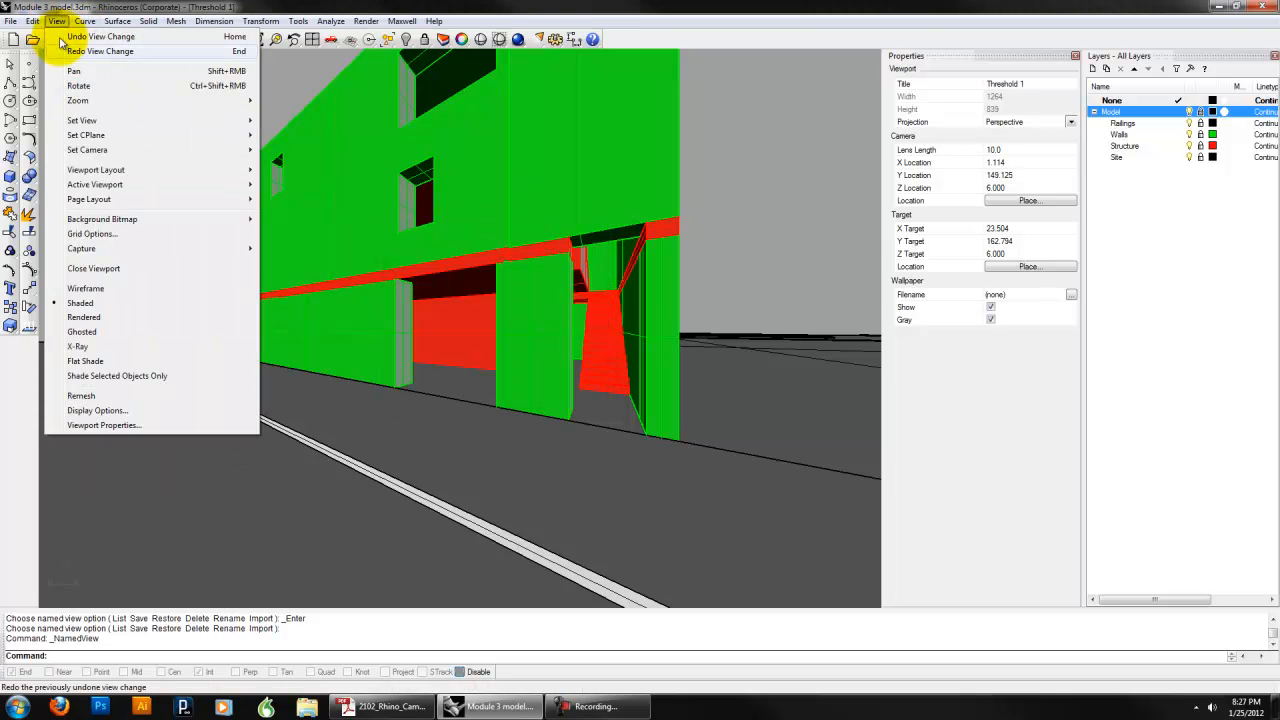
pyautogui.moveTo(78, 120)
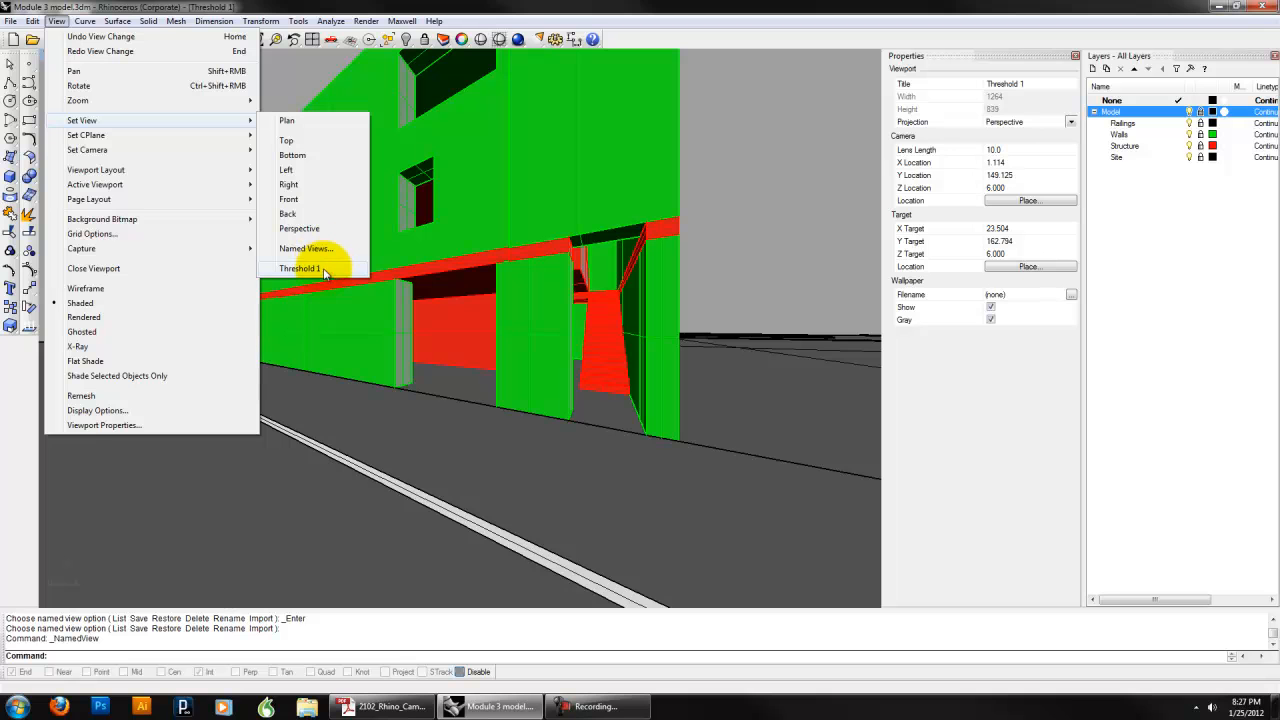
pyautogui.click(300, 200)
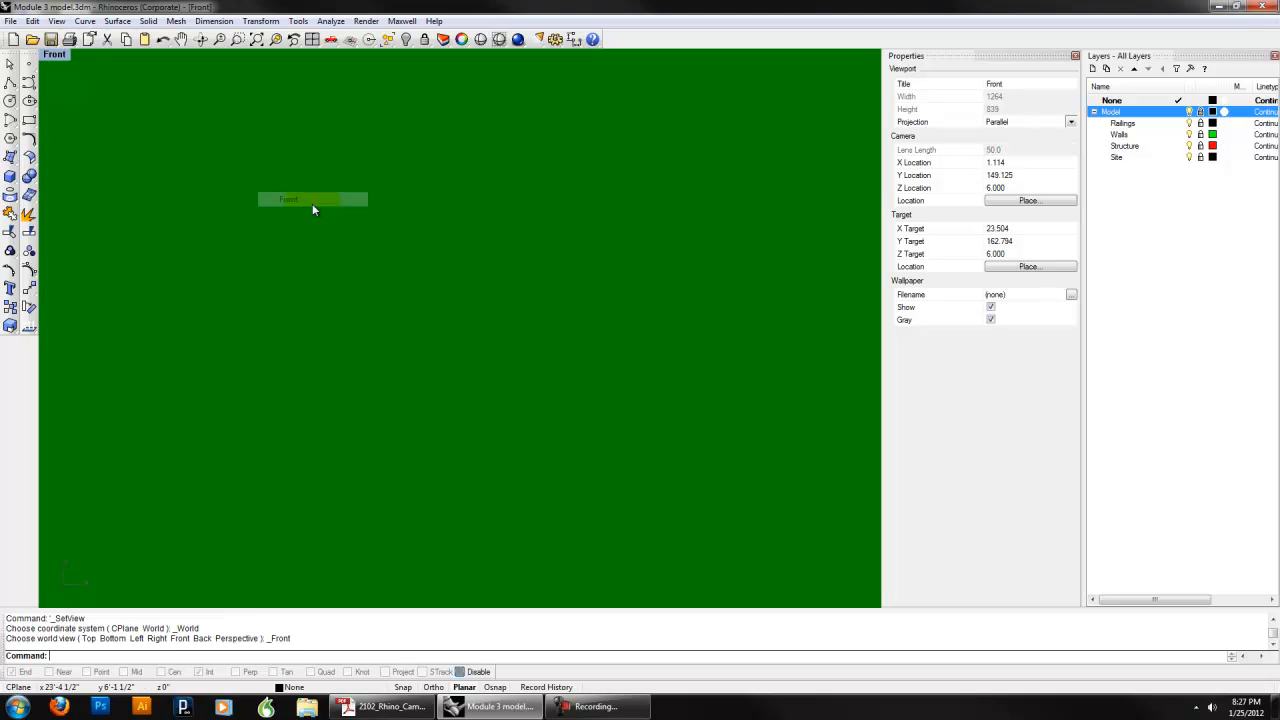
pyautogui.scroll(-10, 457, 300)
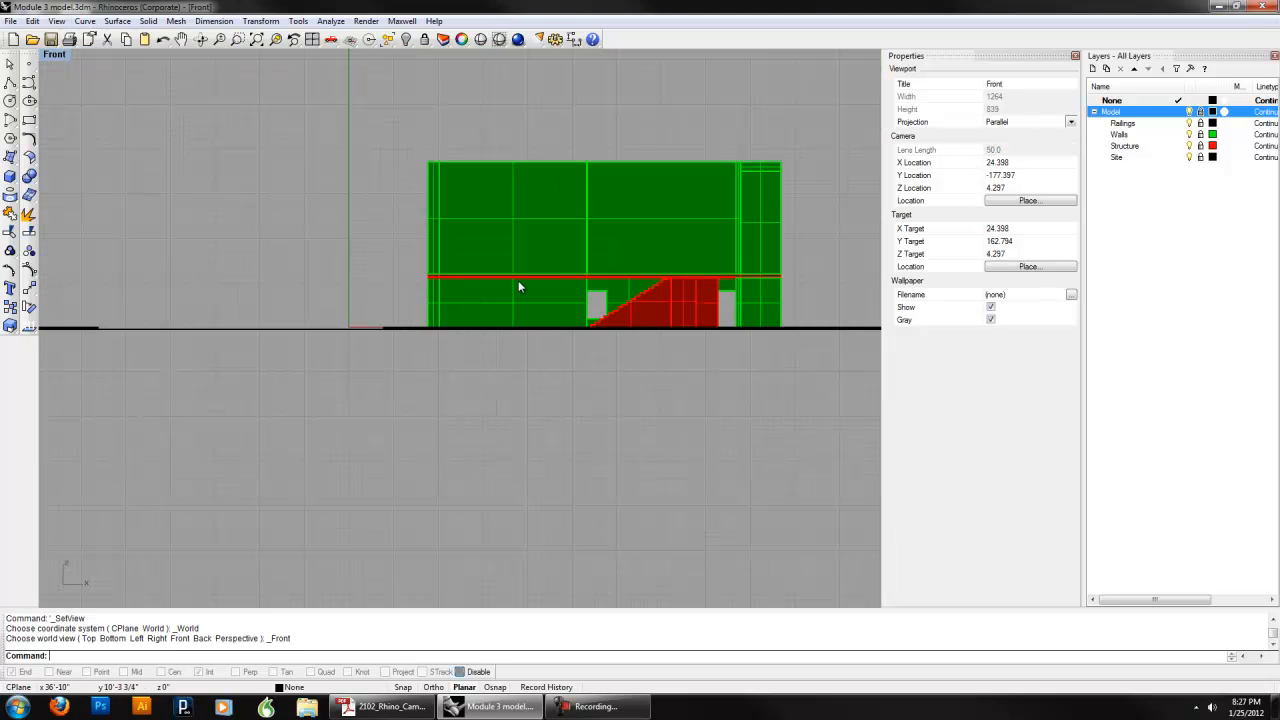
pyautogui.moveTo(565, 279); pyautogui.dragTo(426, 322, button='right')
pyautogui.scroll(4, 426, 322)
# - Return the viewport from Front to the saved Threshold 1 view
pyautogui.click(56, 57)
pyautogui.moveTo(131, 215)
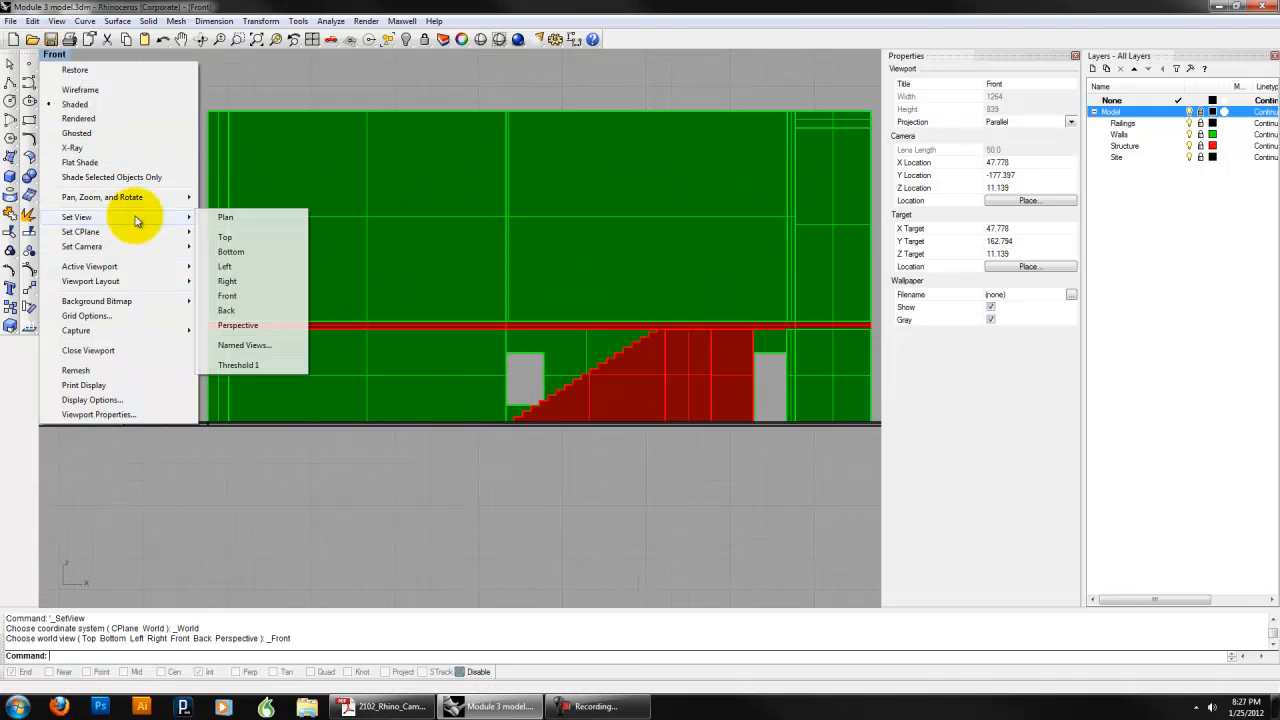
pyautogui.click(254, 363)
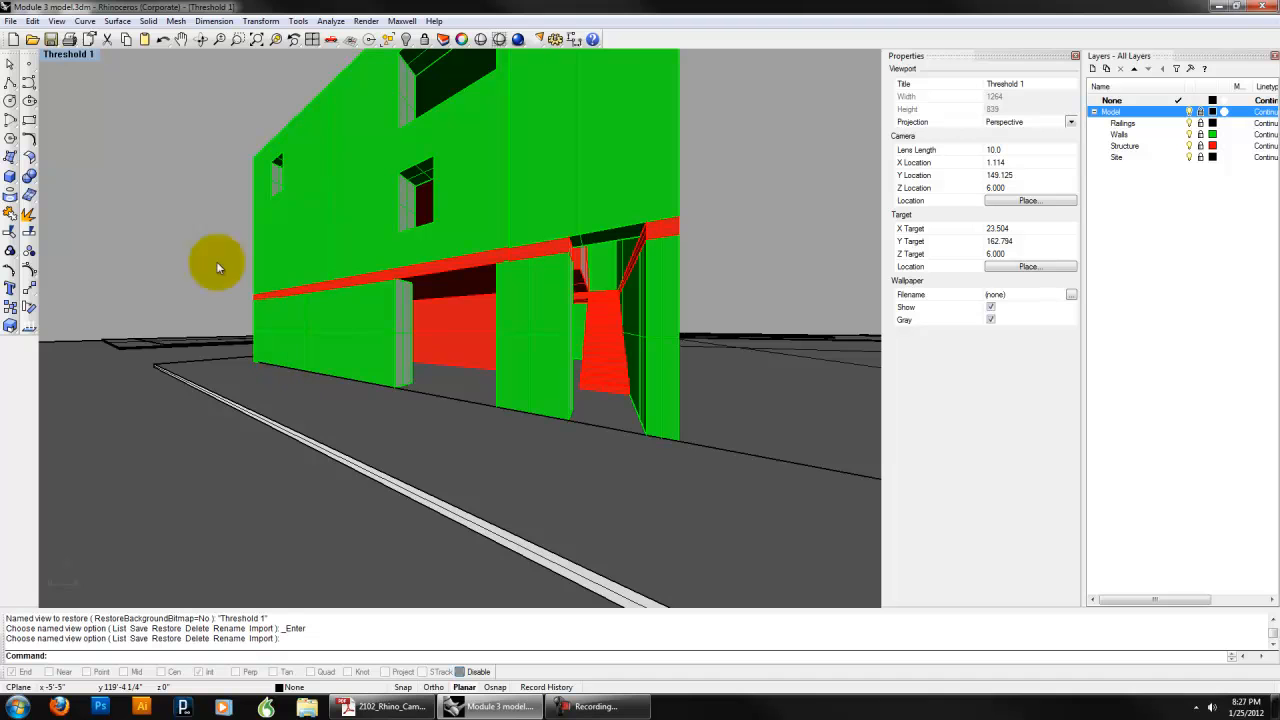
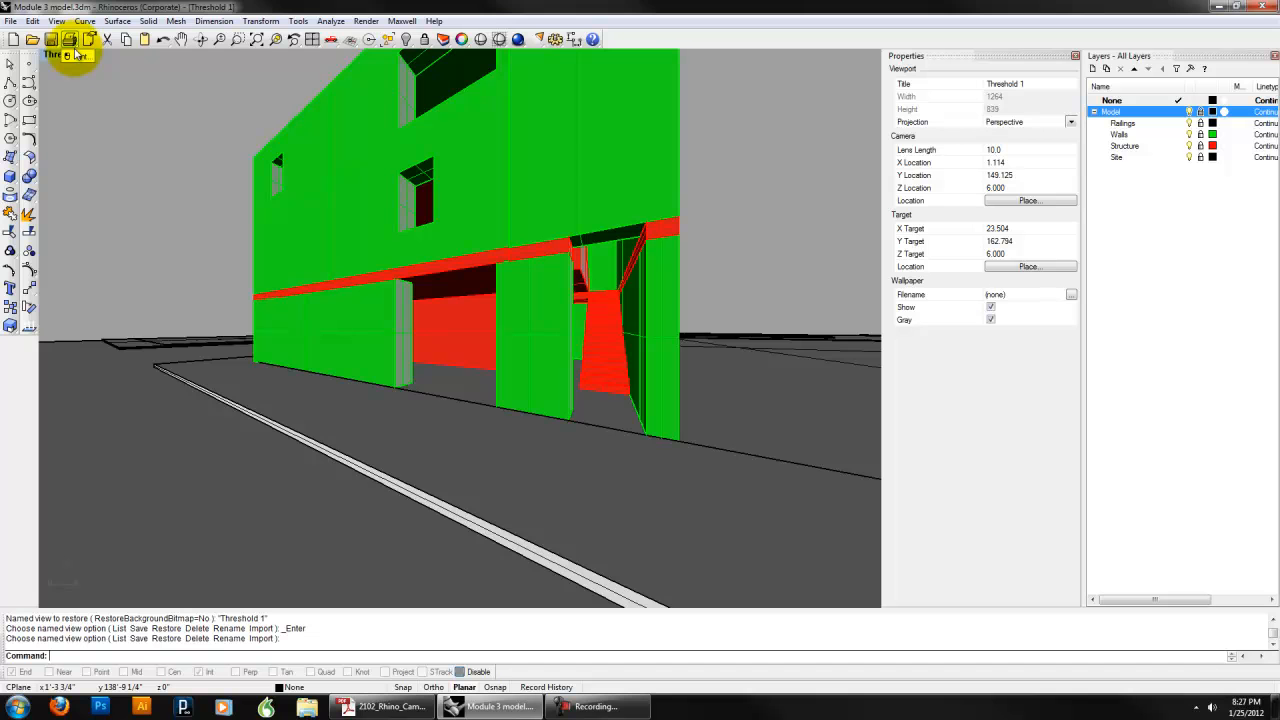
# - Go back to the four-viewport layout and frame the building in the Top, Perspective and Right viewports
pyautogui.click(312, 39)
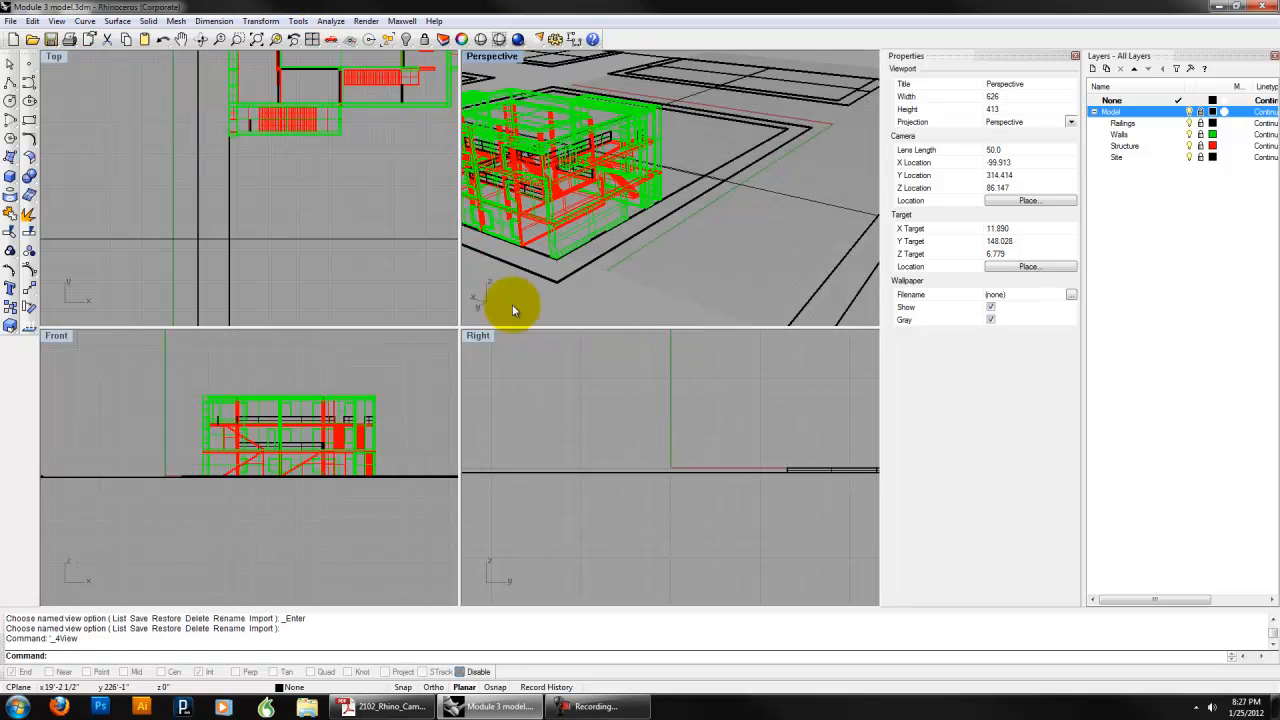
pyautogui.moveTo(387, 216); pyautogui.dragTo(345, 259, button='right')
pyautogui.scroll(-8, 345, 250)
pyautogui.moveTo(359, 182)
pyautogui.mouseDown(button='right')
pyautogui.moveTo(332, 217)
pyautogui.moveTo(335, 184)
pyautogui.mouseUp(button='right')
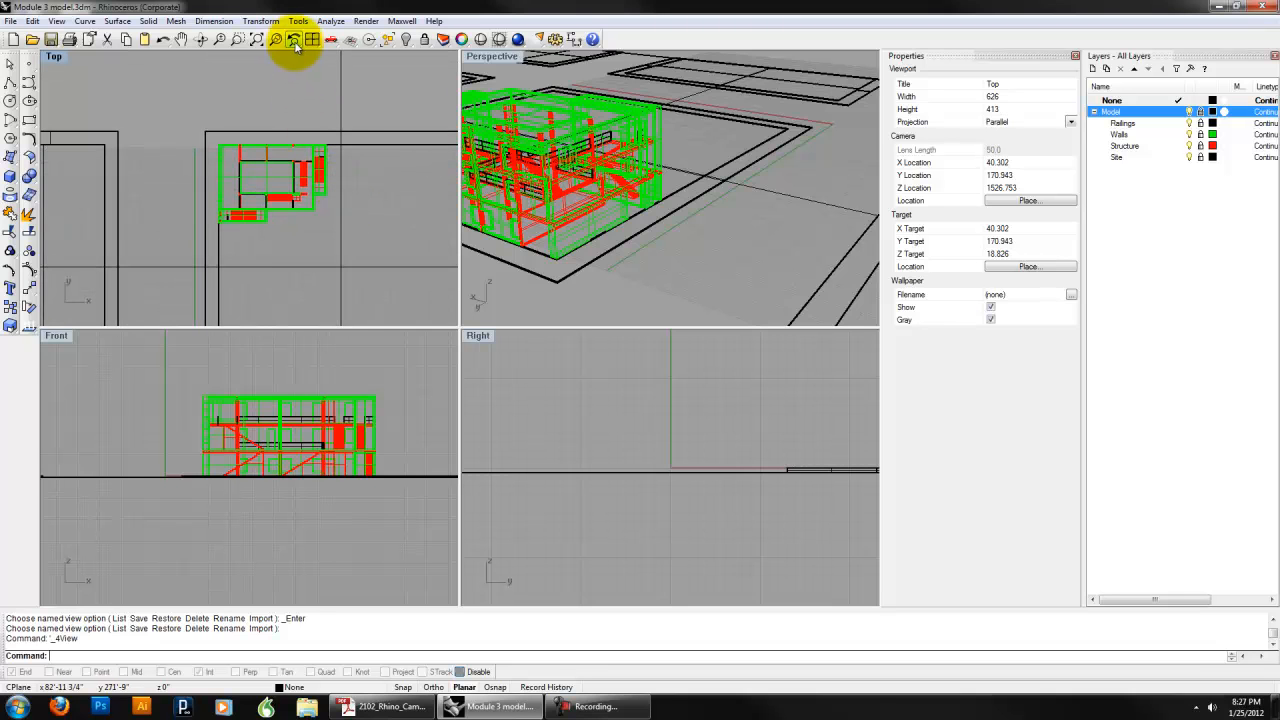
pyautogui.keyDown('shift'); pyautogui.moveTo(565, 165); pyautogui.dragTo(683, 179, button='right'); pyautogui.keyUp('shift')
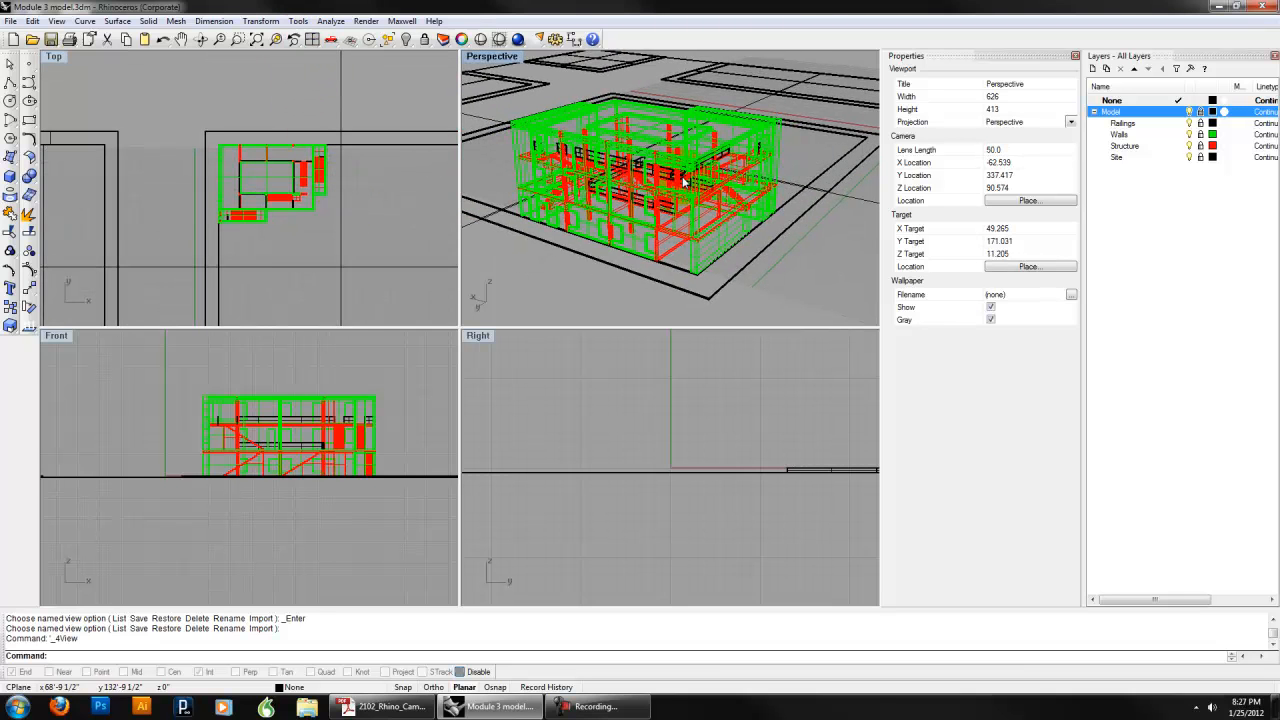
pyautogui.moveTo(760, 434); pyautogui.dragTo(640, 442, button='right')
pyautogui.scroll(-12, 710, 446)
pyautogui.moveTo(757, 445); pyautogui.dragTo(731, 462, button='right')
pyautogui.scroll(6, 588, 440)
pyautogui.scroll(8, 589, 441)
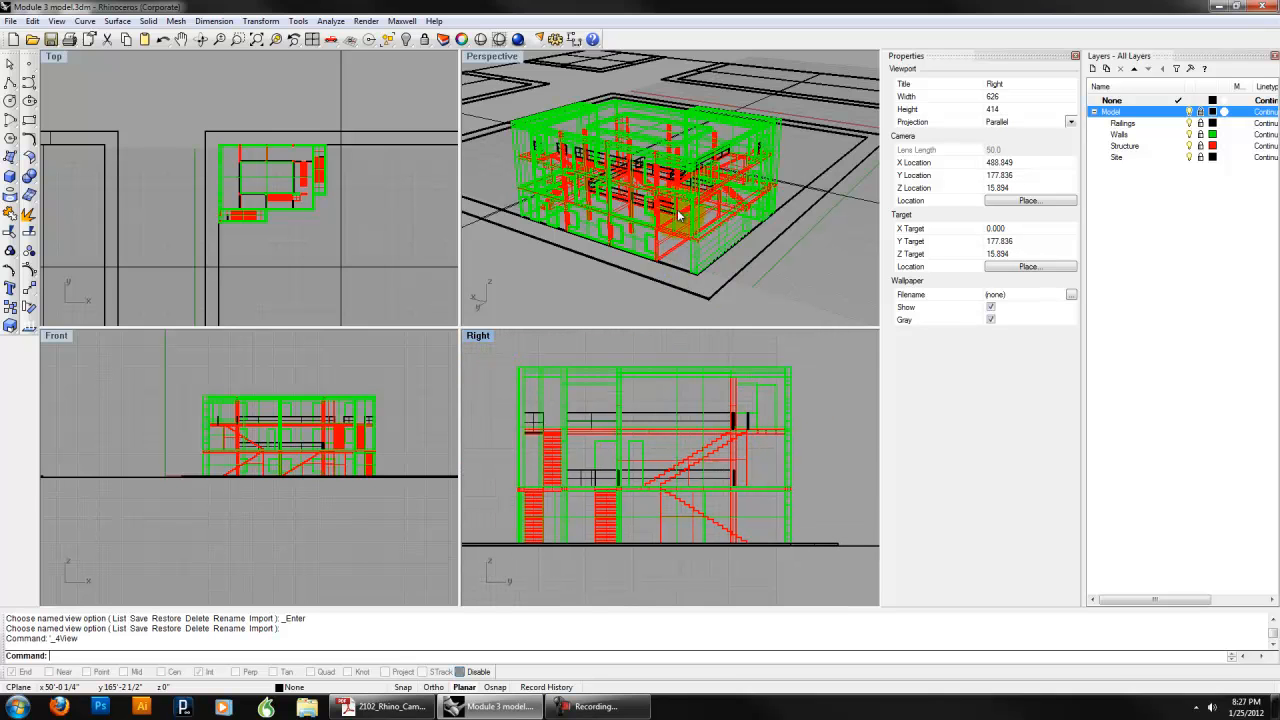
# - Display the Perspective viewport as Shaded and bring its camera inside the building, facing the ground-floor staircase
pyautogui.moveTo(690, 230); pyautogui.dragTo(632, 168, button='right')
pyautogui.scroll(5, 640, 190)
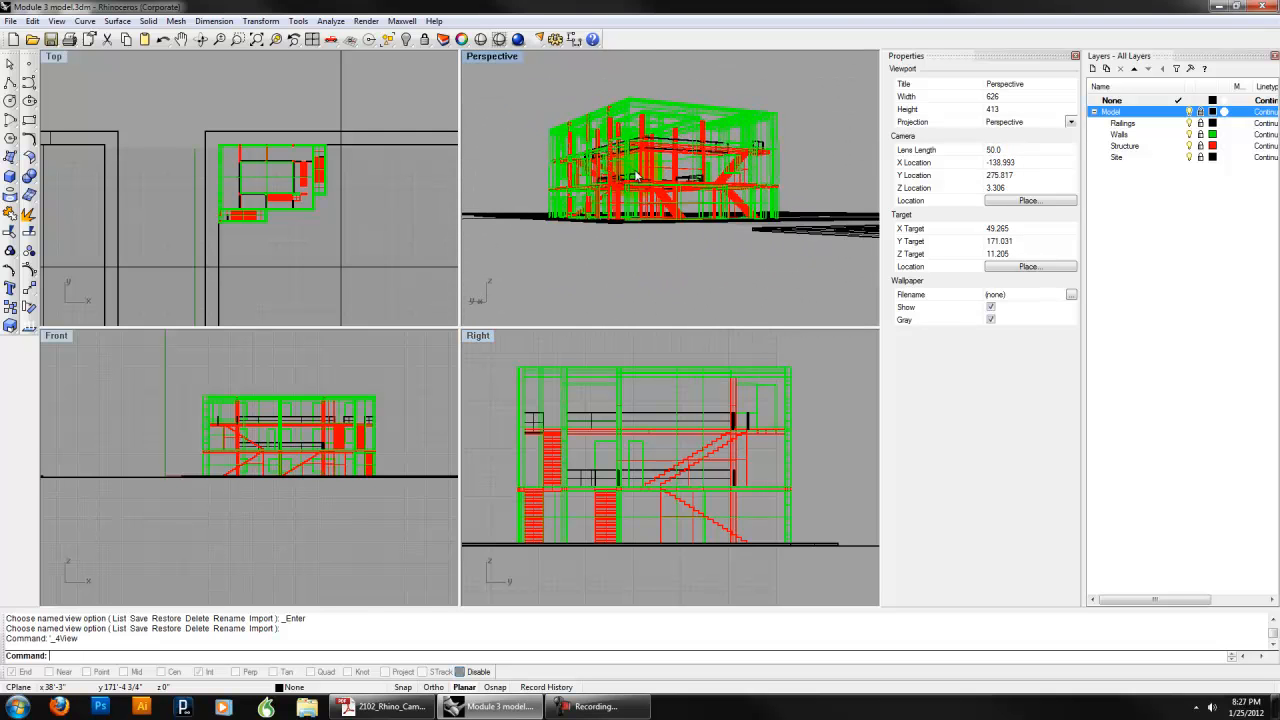
pyautogui.scroll(8, 660, 220)
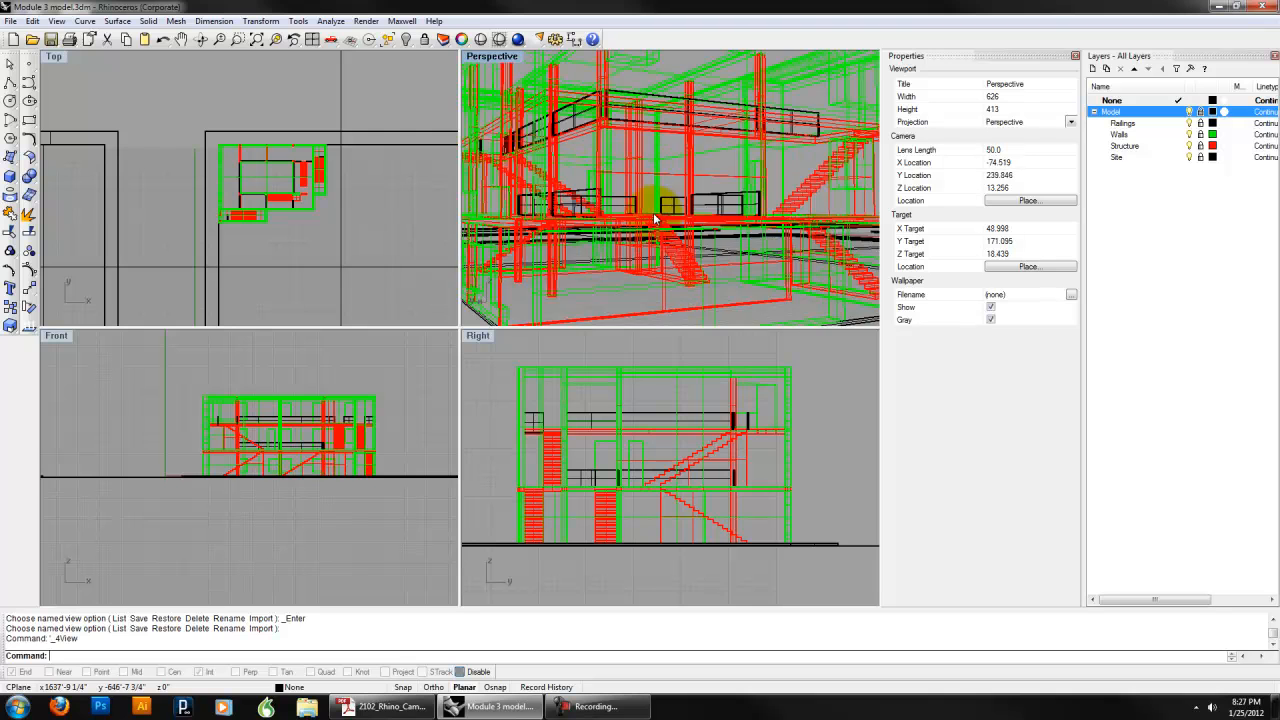
pyautogui.click(500, 56)
pyautogui.click(538, 113)
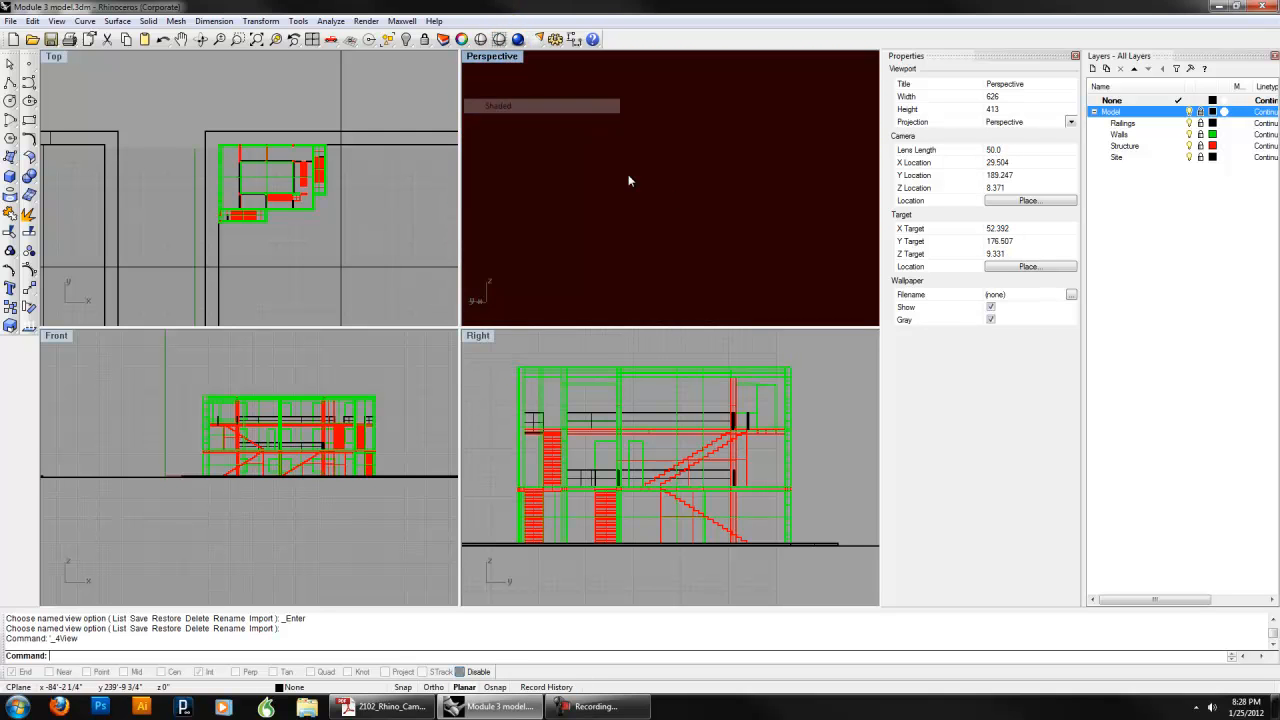
pyautogui.scroll(3, 702, 204)
pyautogui.scroll(-2, 702, 207)
pyautogui.moveTo(702, 207)
pyautogui.keyDown('shift'); pyautogui.mouseDown(button='right')
pyautogui.moveTo(654, 188)
pyautogui.moveTo(654, 143)
pyautogui.mouseUp(button='right'); pyautogui.keyUp('shift')
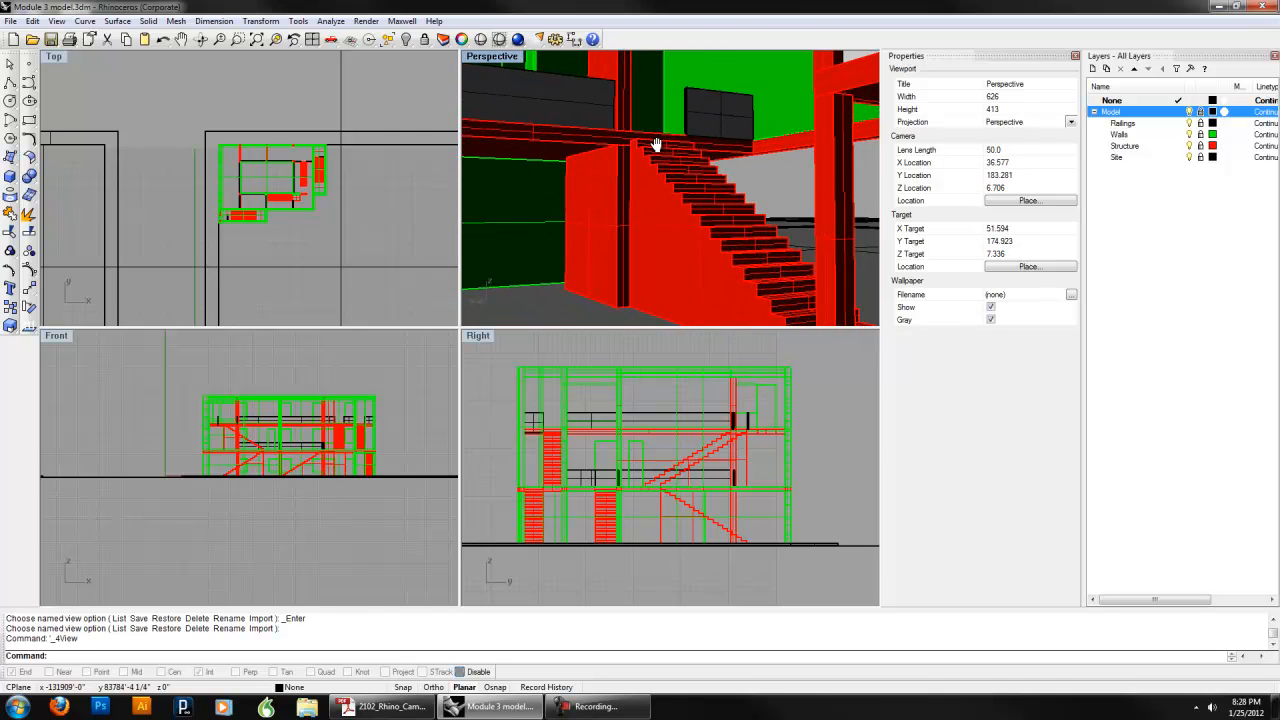
pyautogui.moveTo(760, 177)
pyautogui.keyDown('shift'); pyautogui.mouseDown(button='right')
pyautogui.moveTo(651, 177)
pyautogui.moveTo(766, 171)
pyautogui.moveTo(676, 170)
pyautogui.moveTo(722, 172)
pyautogui.mouseUp(button='right'); pyautogui.keyUp('shift')
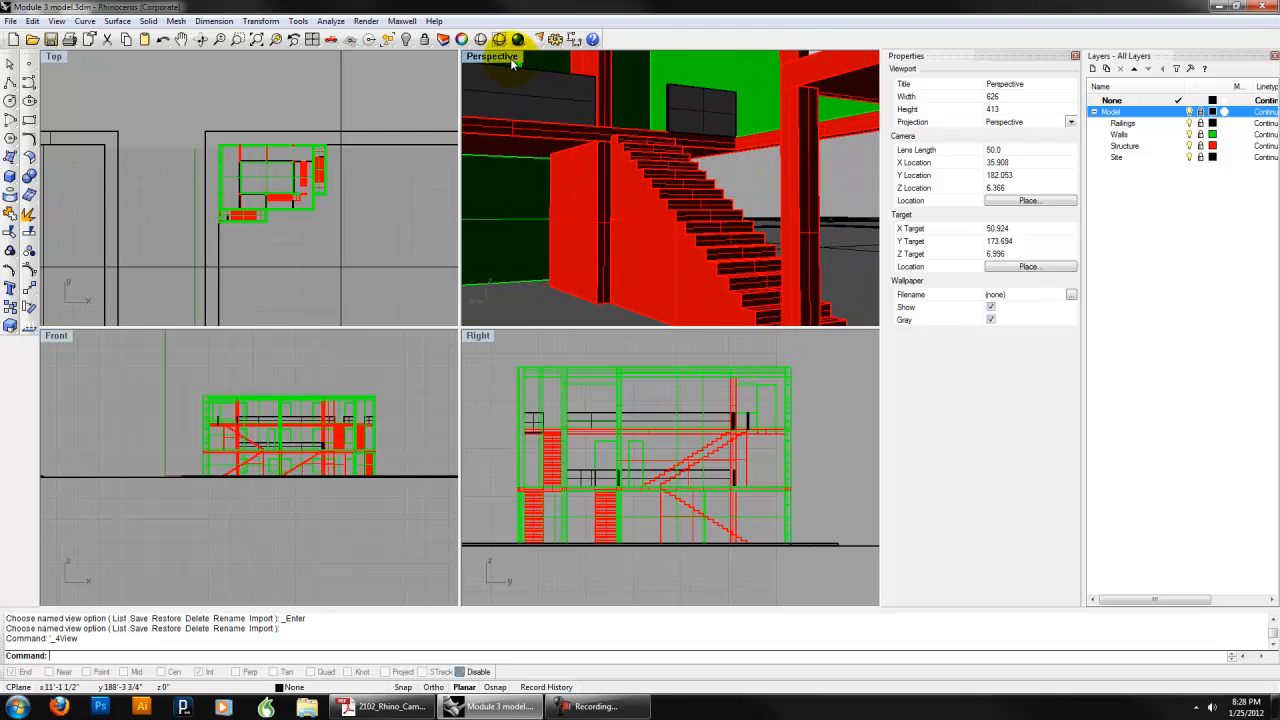
# - Show the camera object of the Top viewport
pyautogui.click(58, 60)
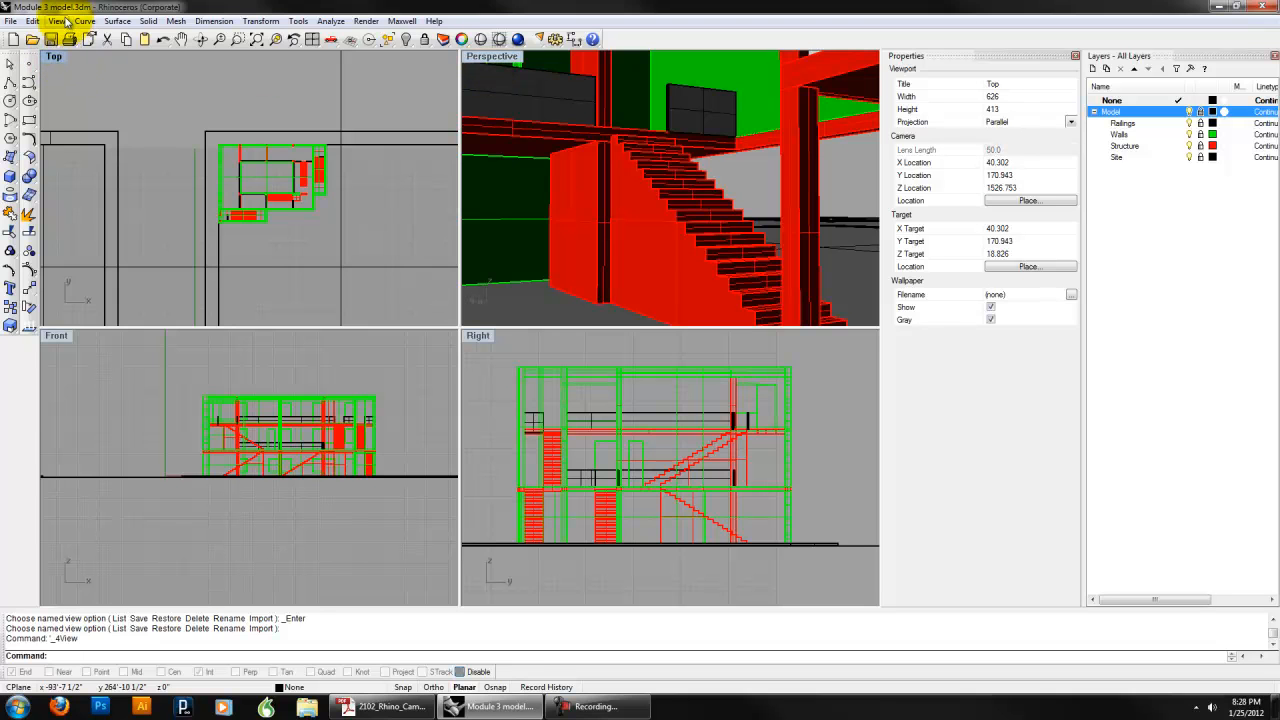
pyautogui.click(57, 20)
pyautogui.moveTo(85, 21)
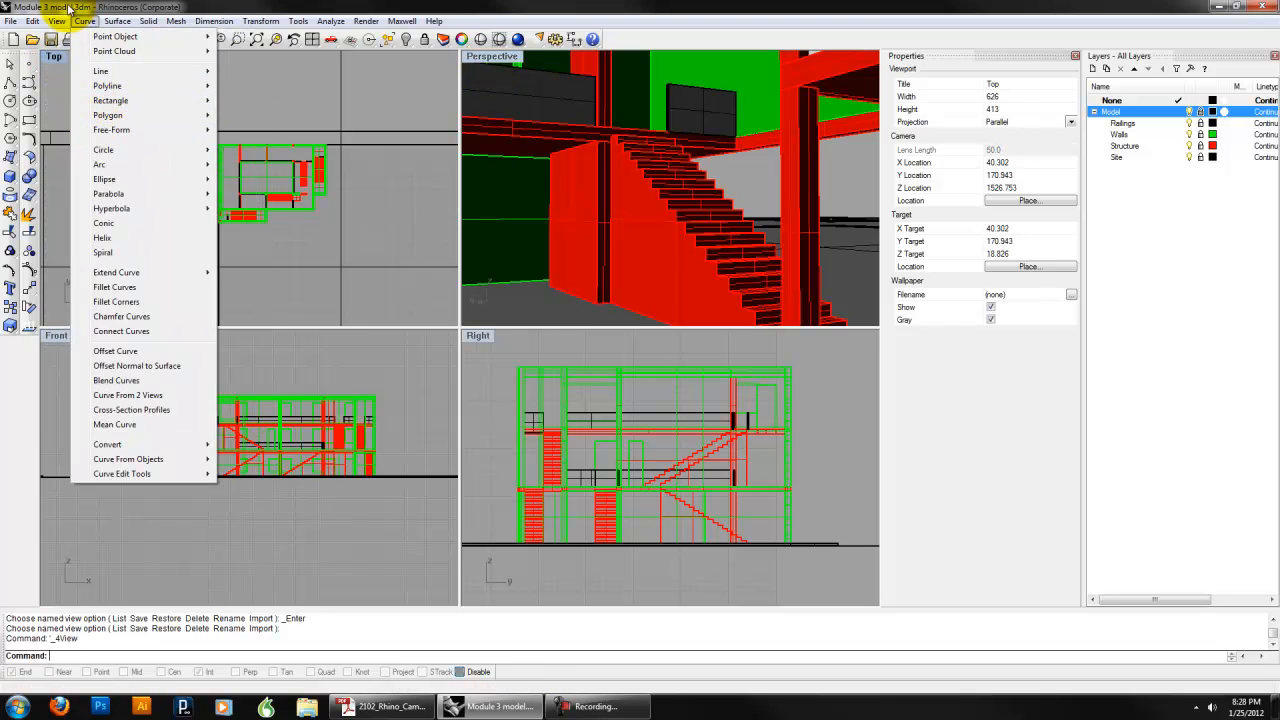
pyautogui.moveTo(80, 121)
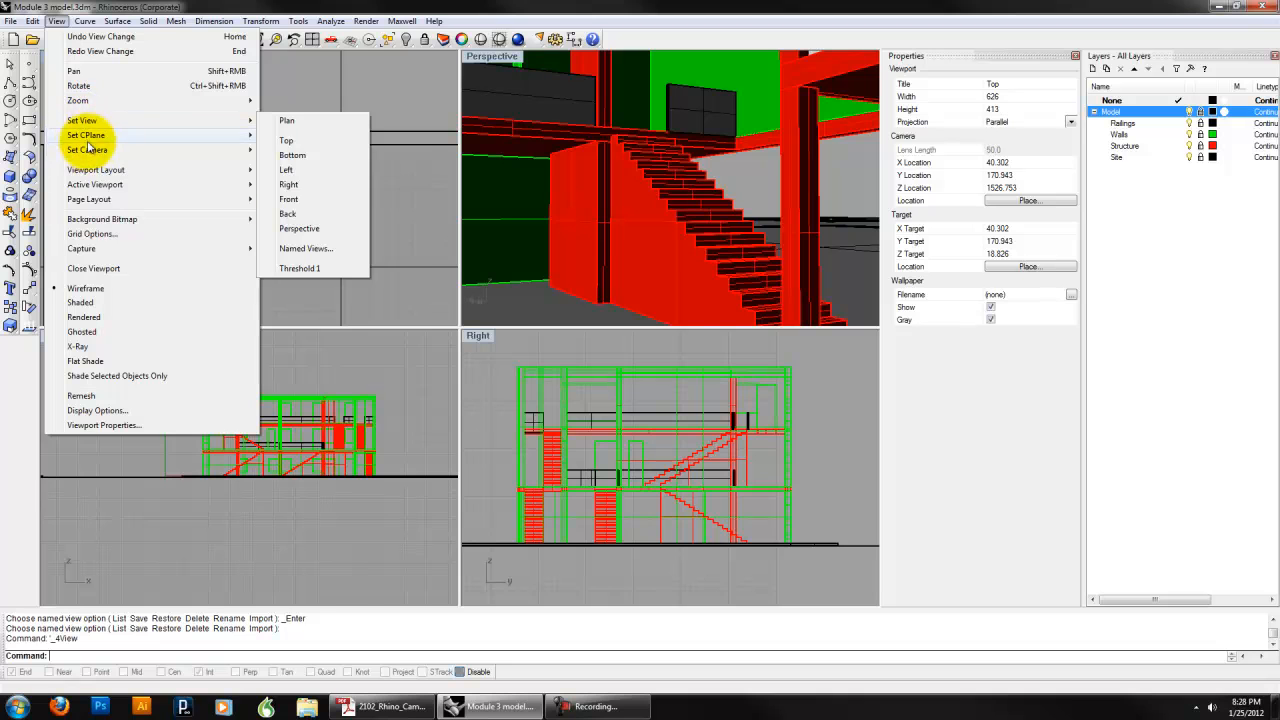
pyautogui.moveTo(88, 149)
pyautogui.click(303, 337)
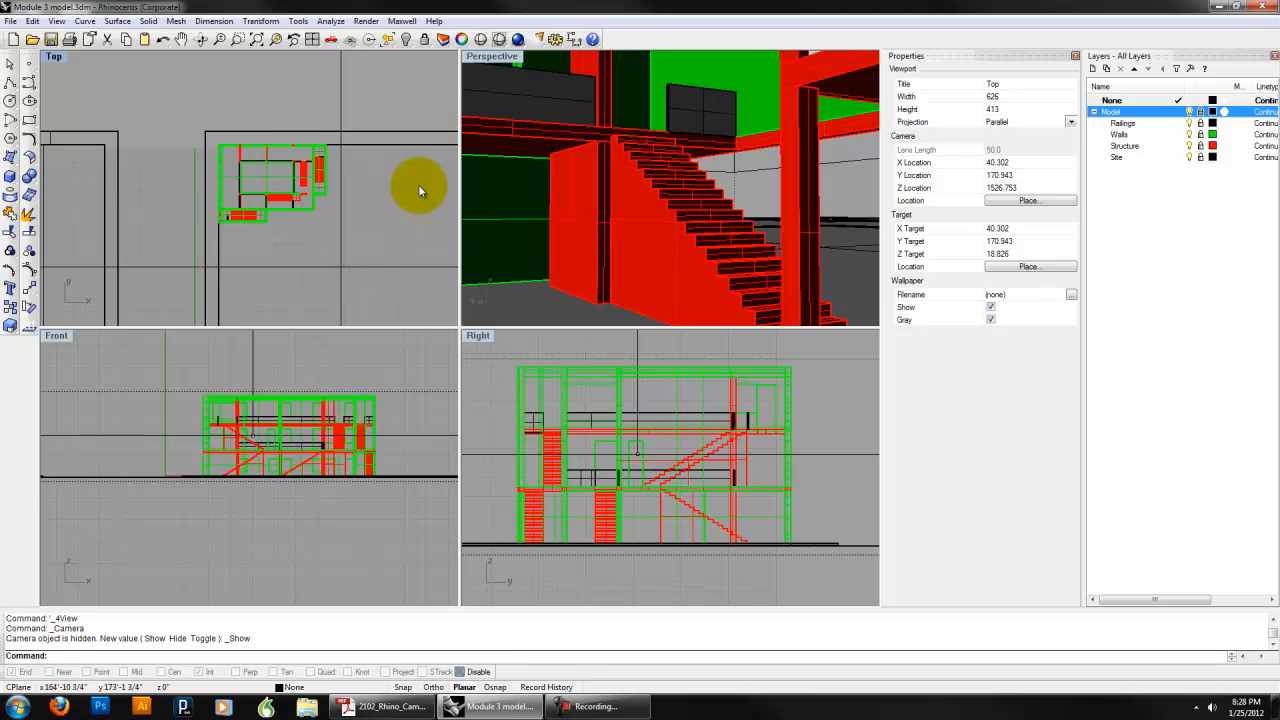
# - Make Perspective the active viewport and hide the displayed camera object
pyautogui.click(502, 60)
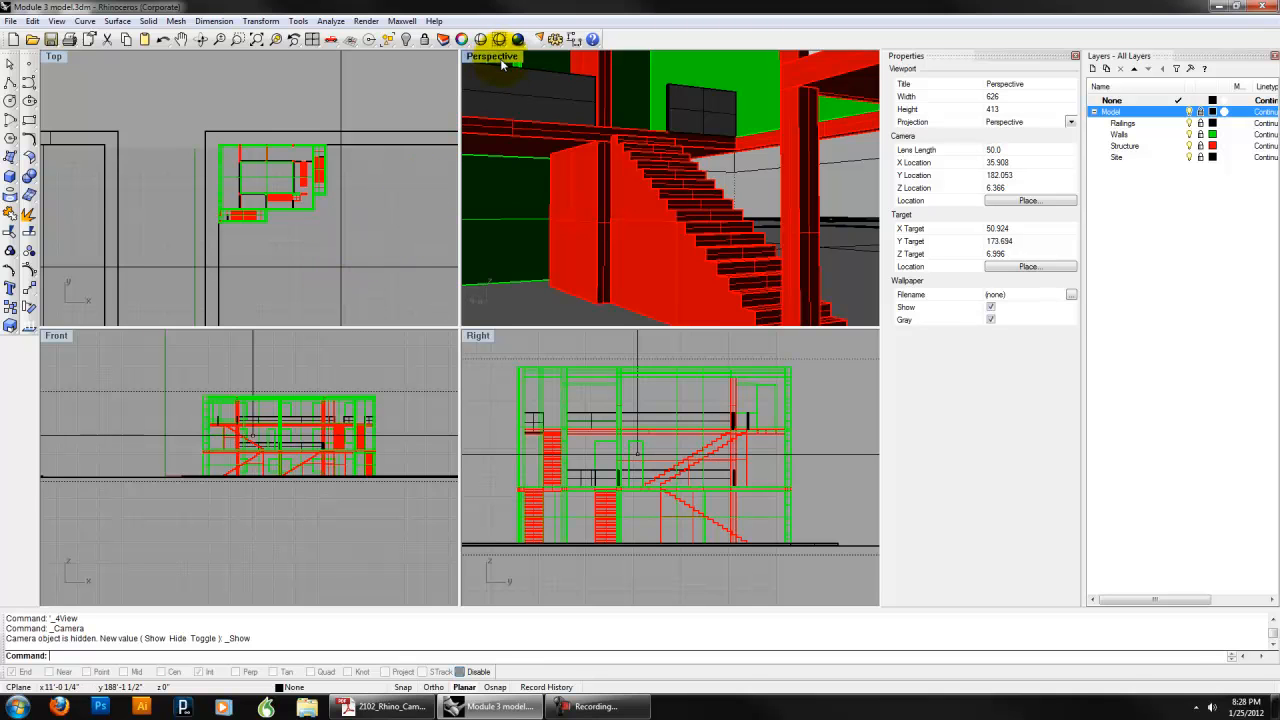
pyautogui.click(56, 21)
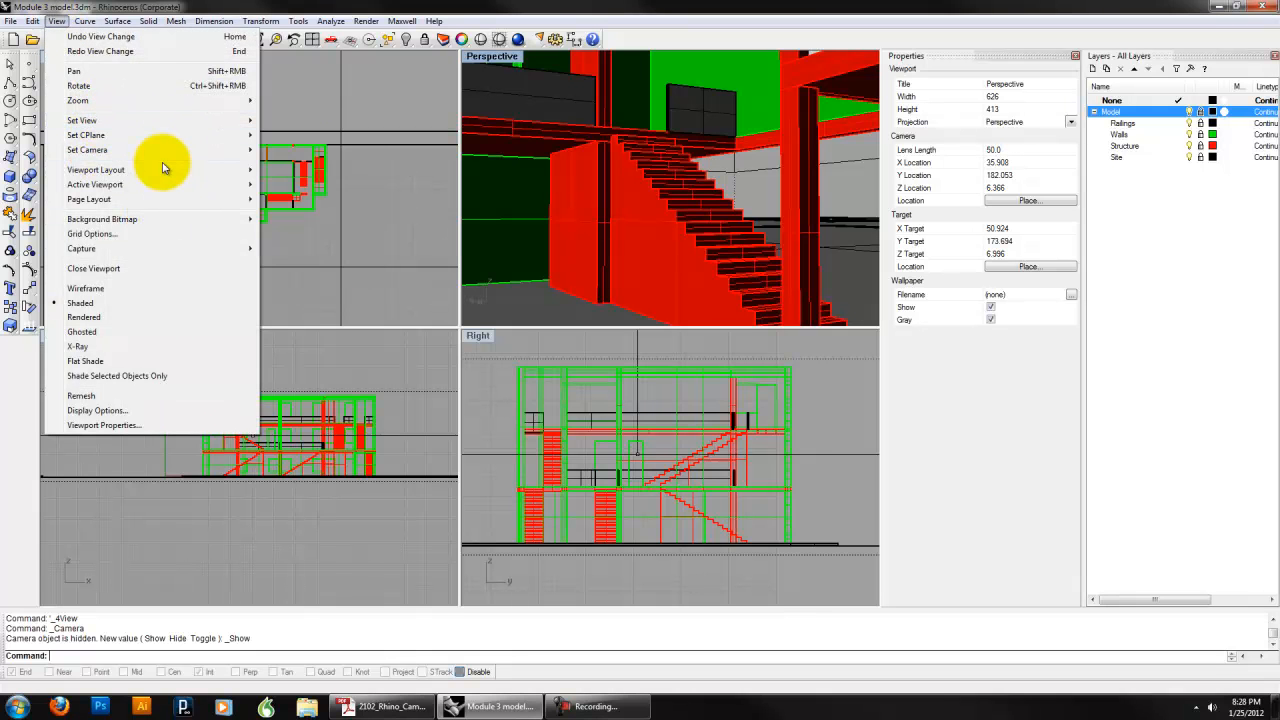
pyautogui.moveTo(167, 150)
pyautogui.click(320, 337)
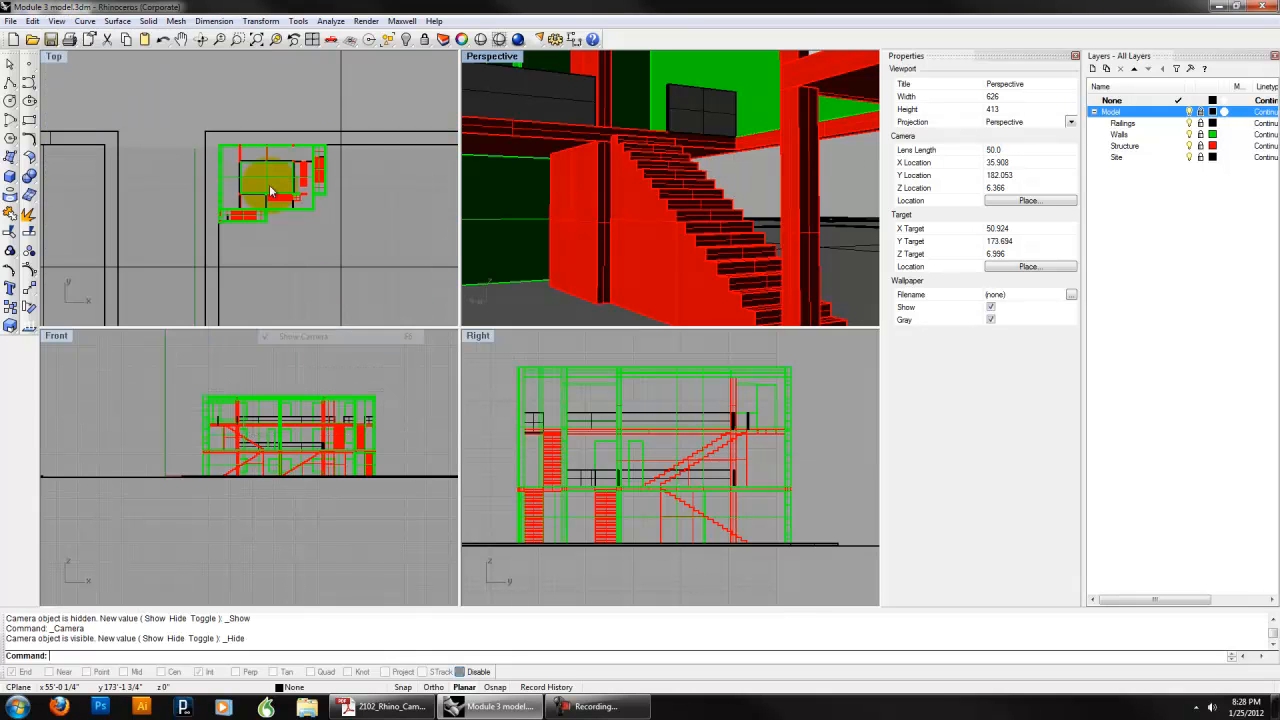
# - Show the Perspective viewport's camera object and frame its view cone inside the building in the Top viewport
pyautogui.press('F6')
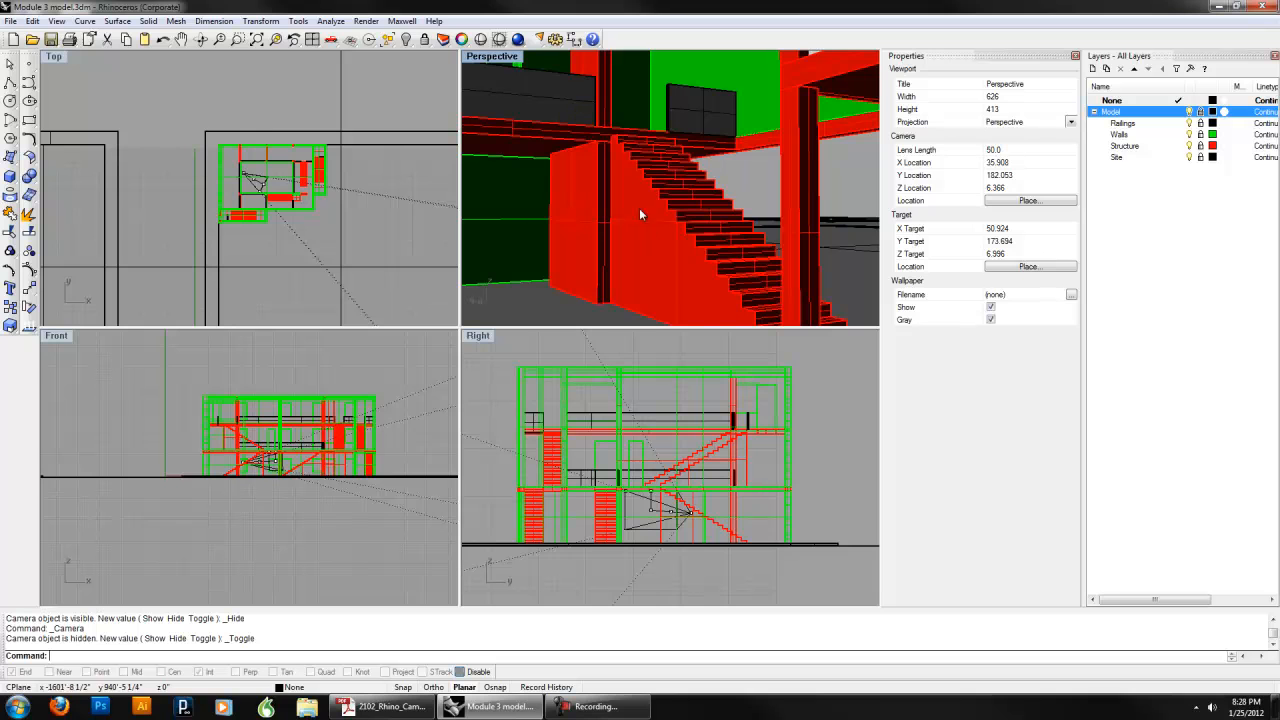
pyautogui.moveTo(292, 203); pyautogui.dragTo(282, 236, button='right')
pyautogui.scroll(8, 277, 240)
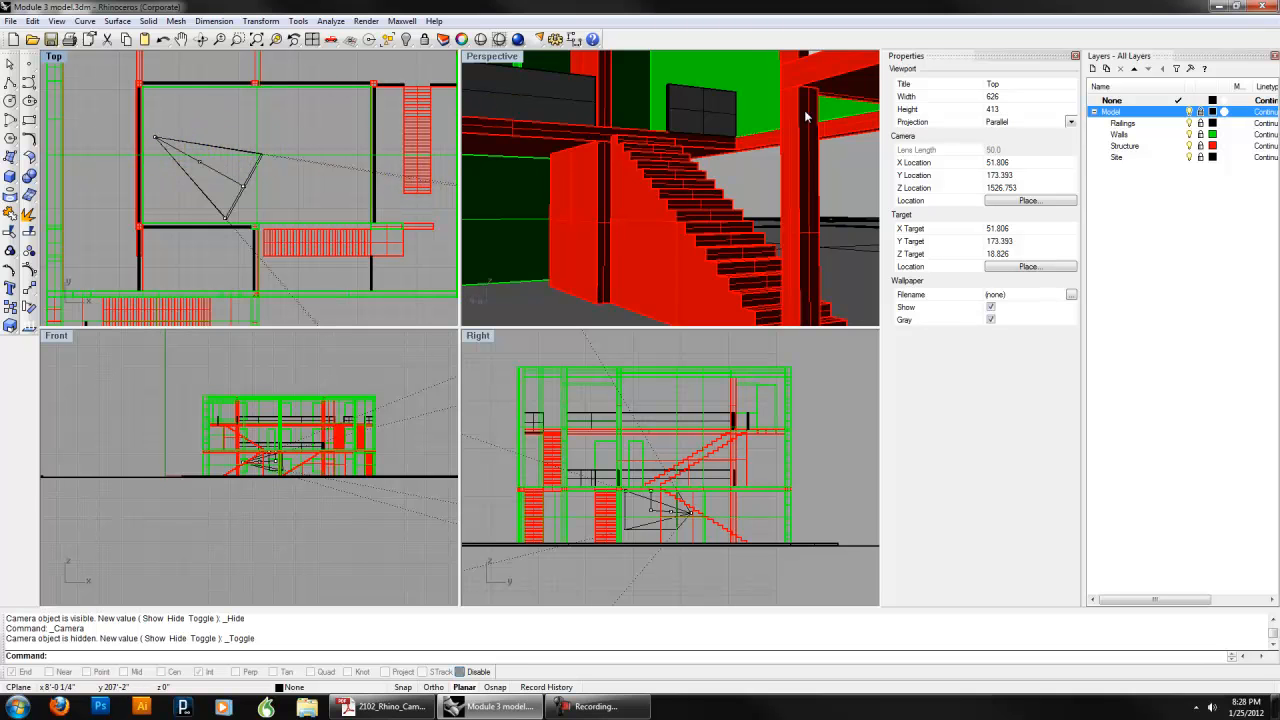
# - Set the Perspective camera's lens length to 10
pyautogui.click(492, 57)
pyautogui.click(990, 149)
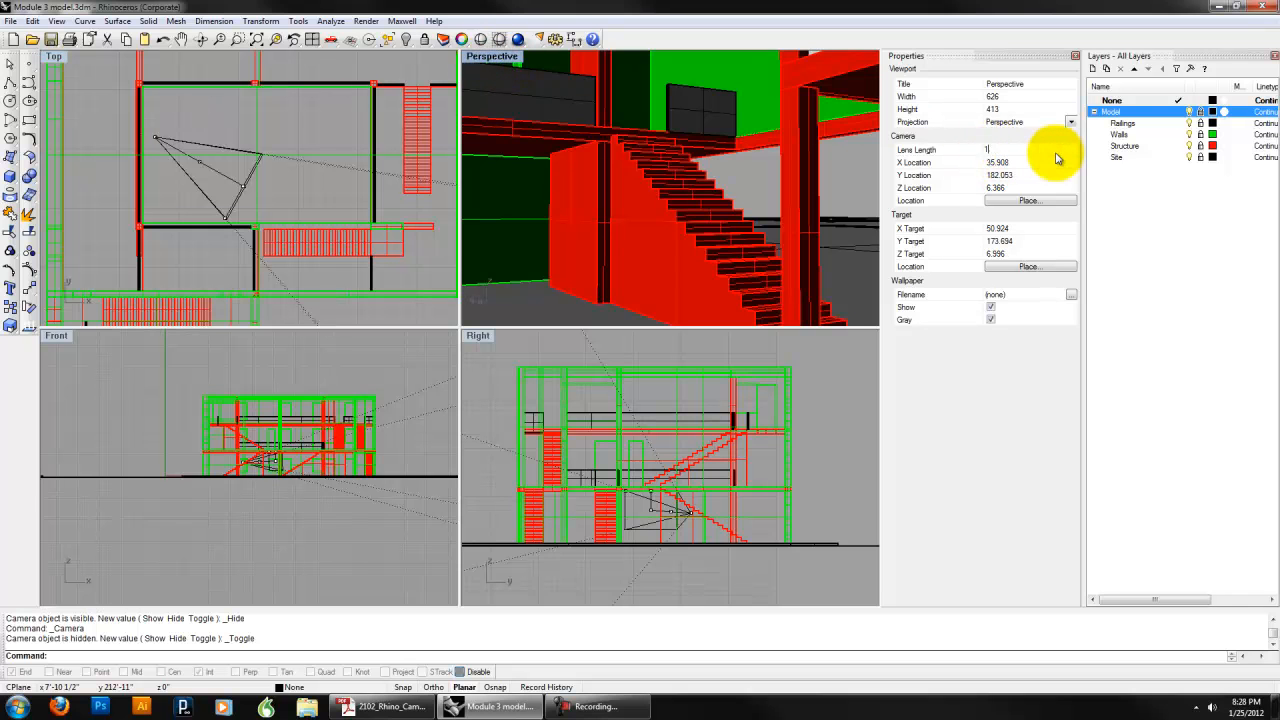
pyautogui.press('Return')
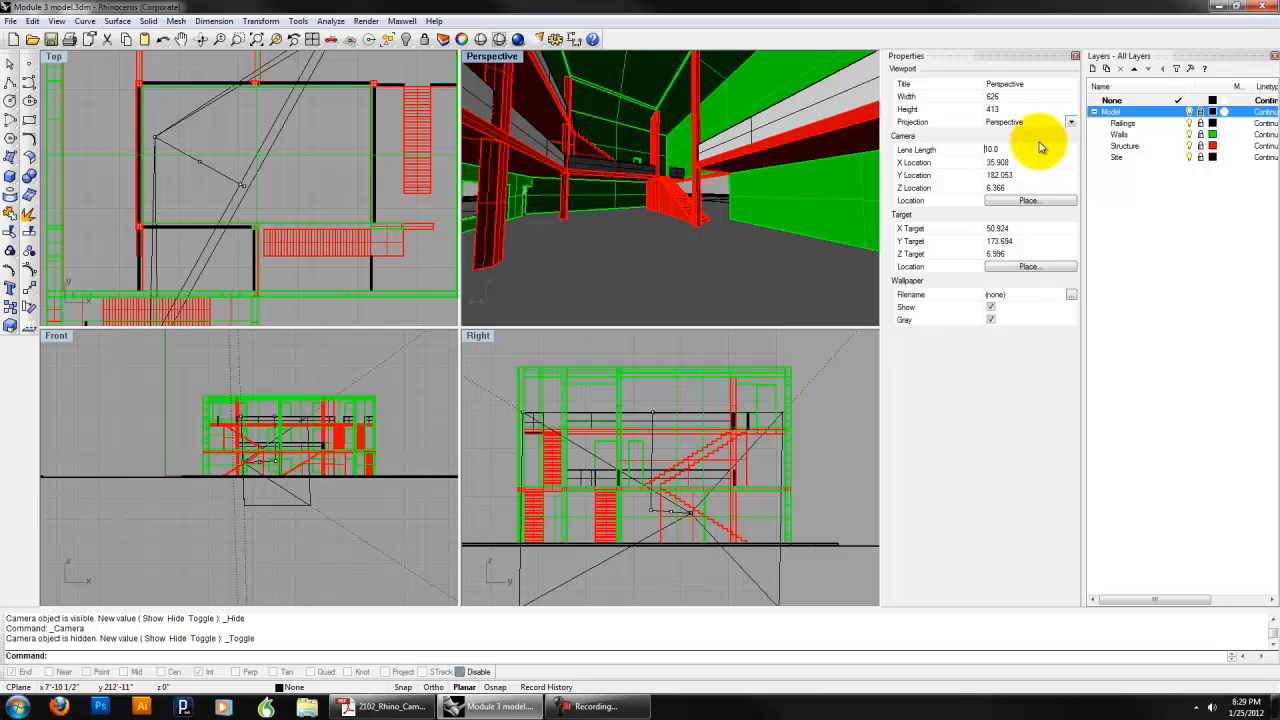
# - Set the Perspective camera's lens length to 20
pyautogui.click(1007, 153)
pyautogui.doubleClick(1007, 153)
pyautogui.write('20')
pyautogui.press('Return')
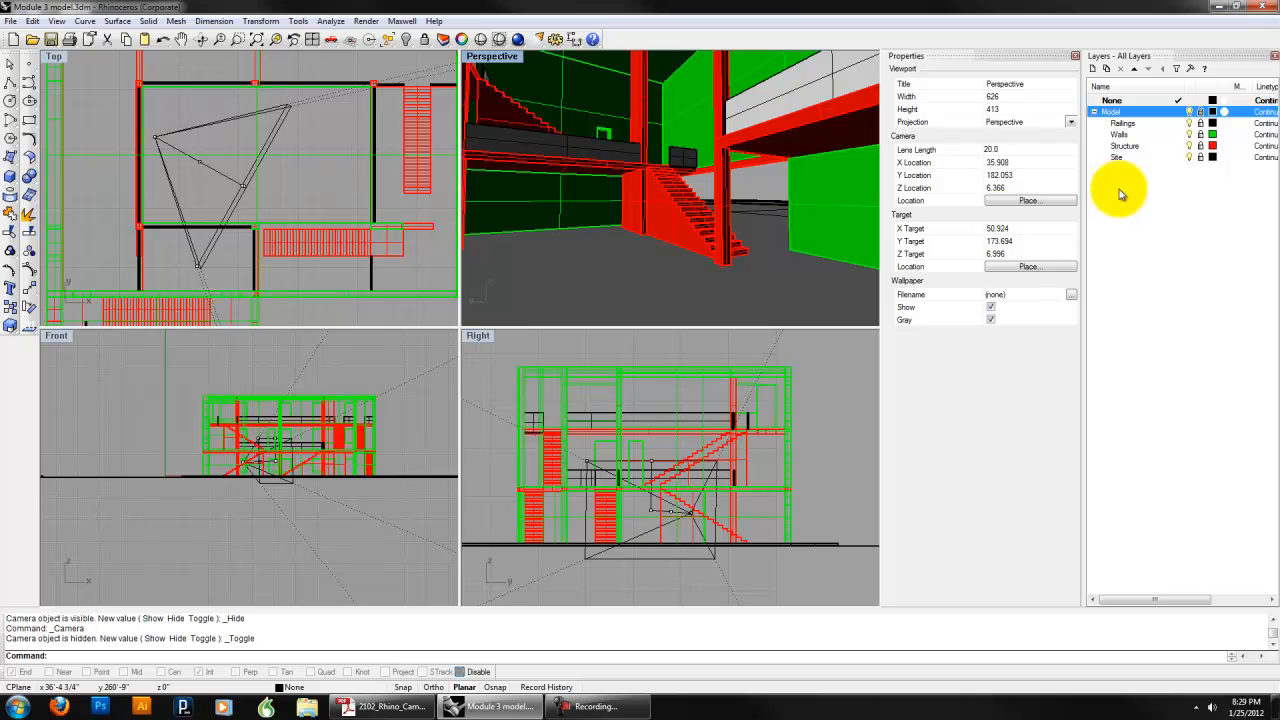
# - Try lens lengths of 15 and 35 on the Perspective camera and set it back to 15
pyautogui.moveTo(1017, 151); pyautogui.dragTo(961, 152)
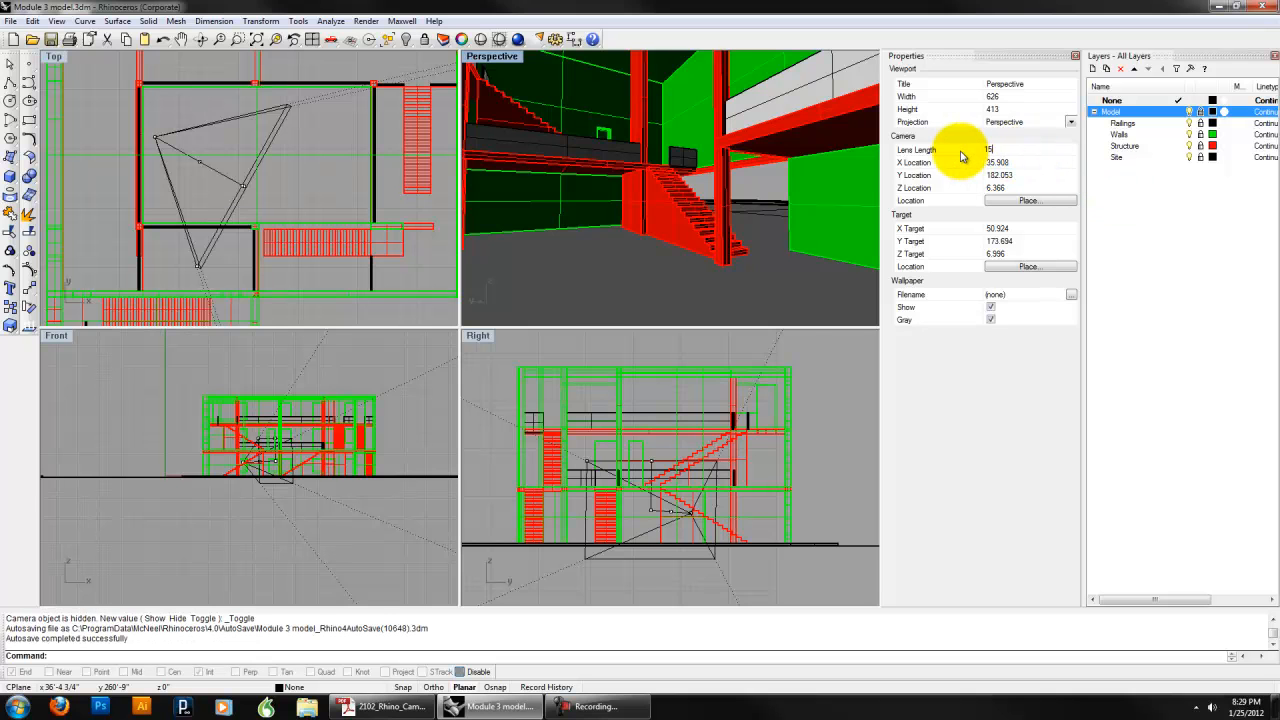
pyautogui.write('15')
pyautogui.press('Return')
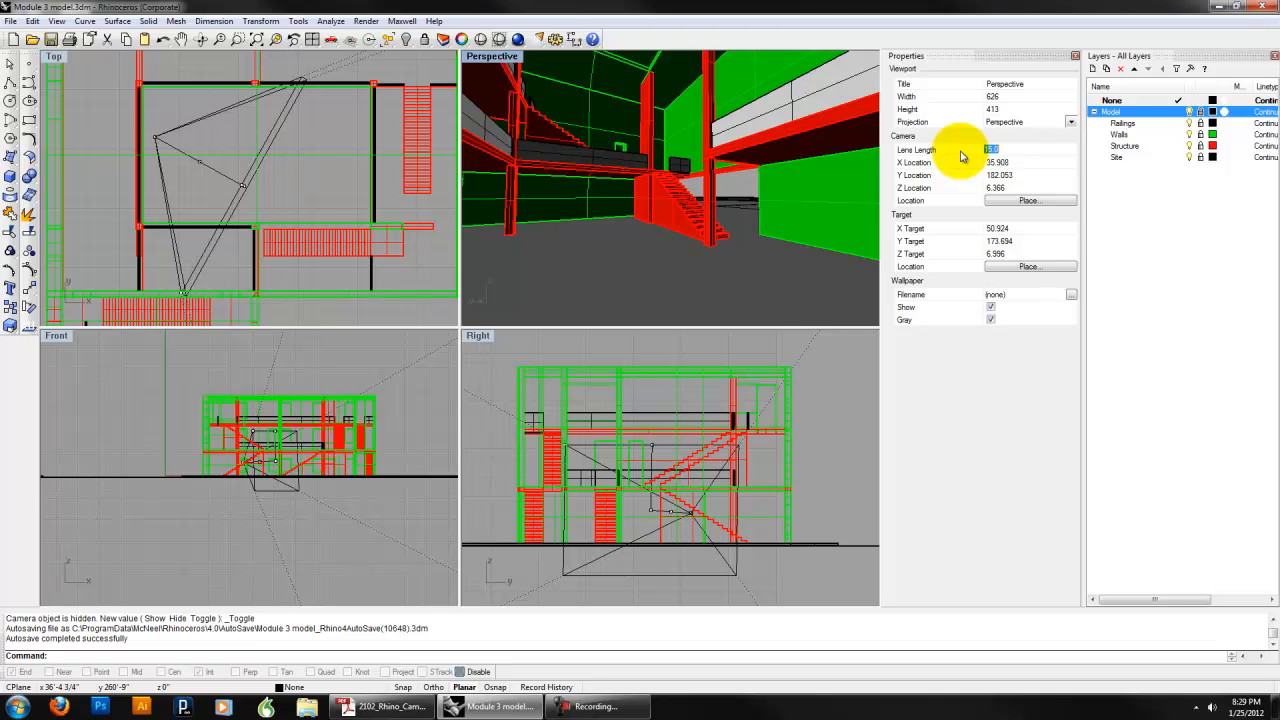
pyautogui.press('Return')
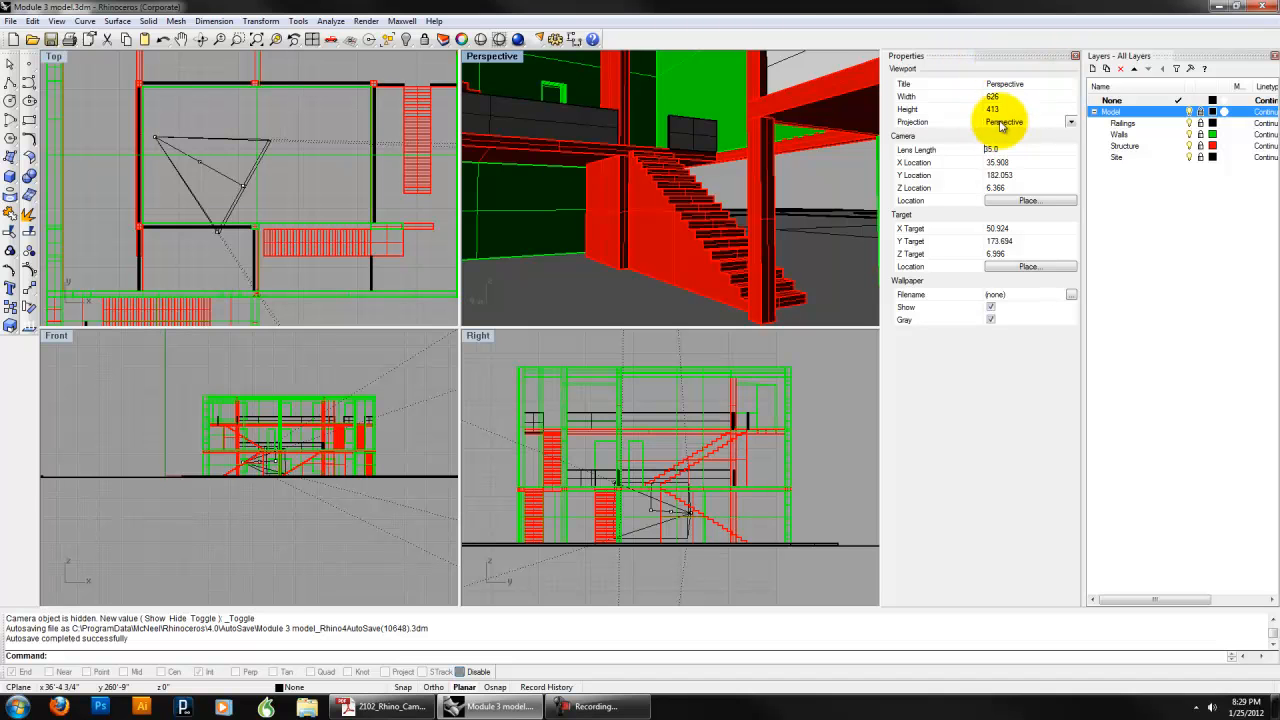
pyautogui.moveTo(1003, 151); pyautogui.dragTo(968, 154)
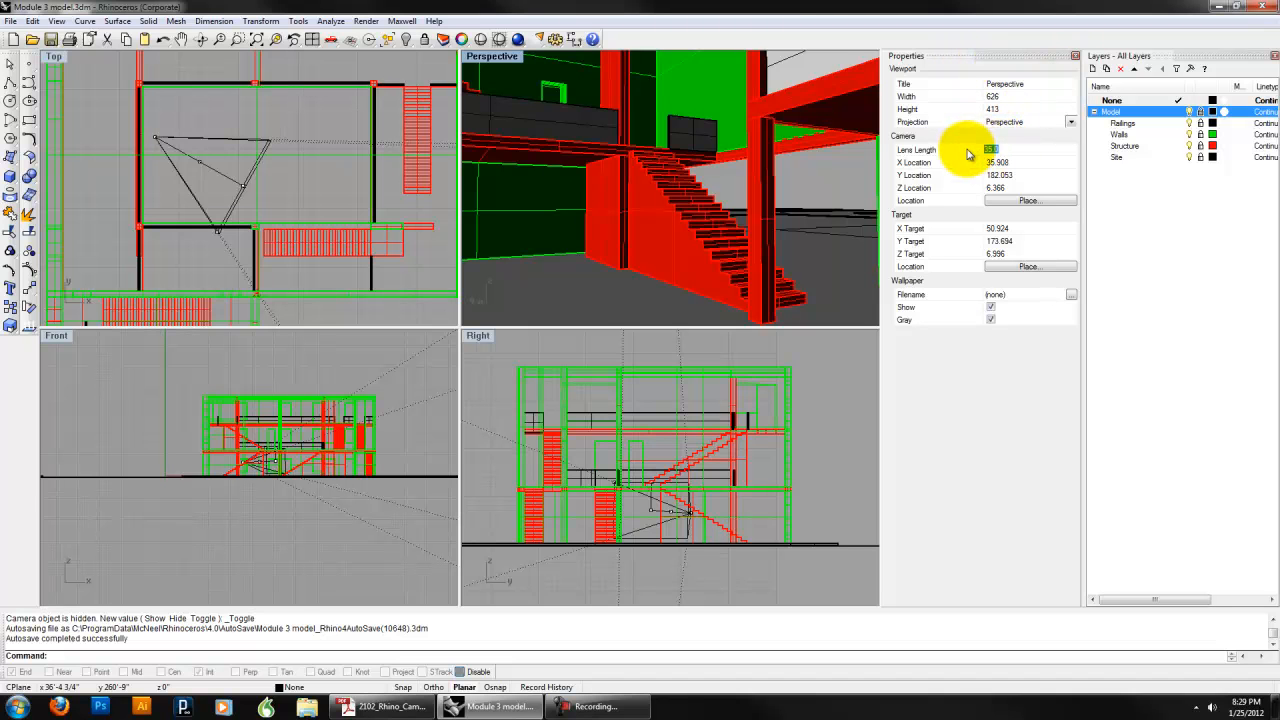
pyautogui.write('15')
pyautogui.press('Return')
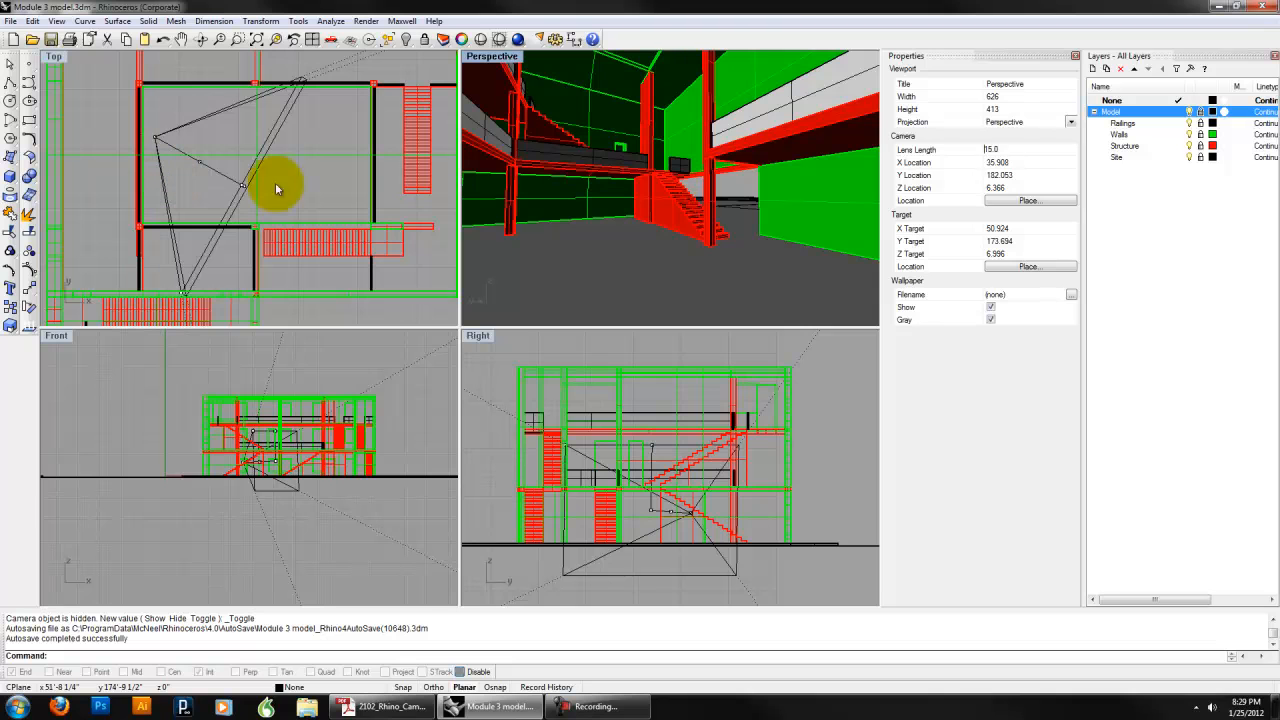
# - Level the 15 mm Perspective camera by setting both its Z location and Z target to 6
pyautogui.doubleClick(1000, 188)
pyautogui.write('6')
pyautogui.doubleClick(1005, 256)
pyautogui.write('6')
pyautogui.press('Return')
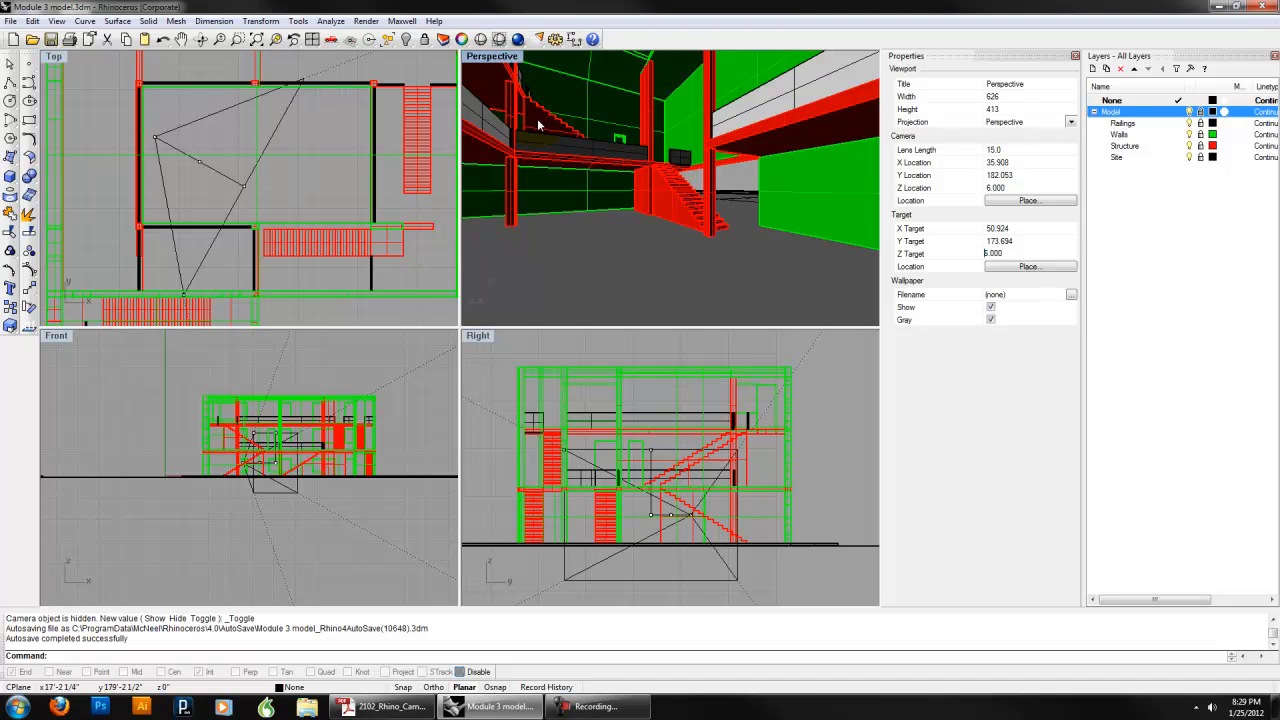
# - Raise the camera's target point in the Right viewport to a height of about 8.9
pyautogui.click(666, 515)
pyautogui.scroll(5, 660, 516)
pyautogui.moveTo(632, 520); pyautogui.dragTo(628, 490)
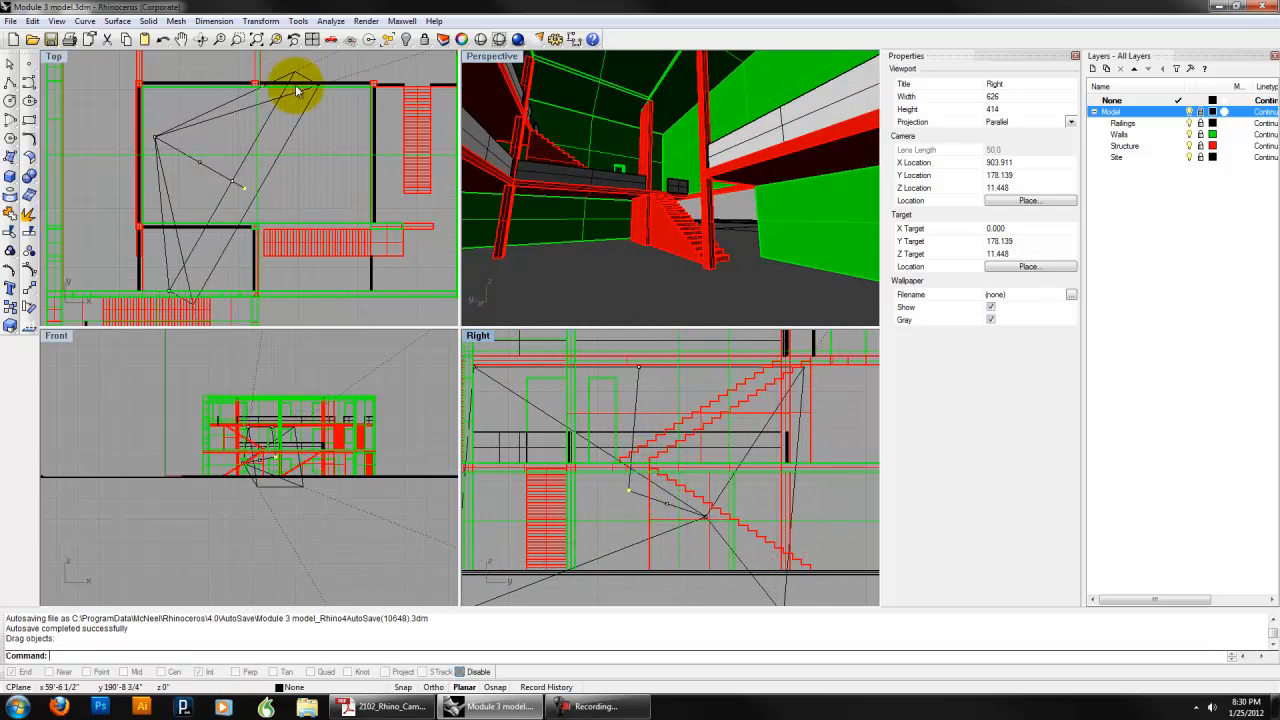
# - Undo the last view change in the Right viewport and step back through the Perspective viewport's previous views
pyautogui.click(57, 20)
pyautogui.click(68, 31)
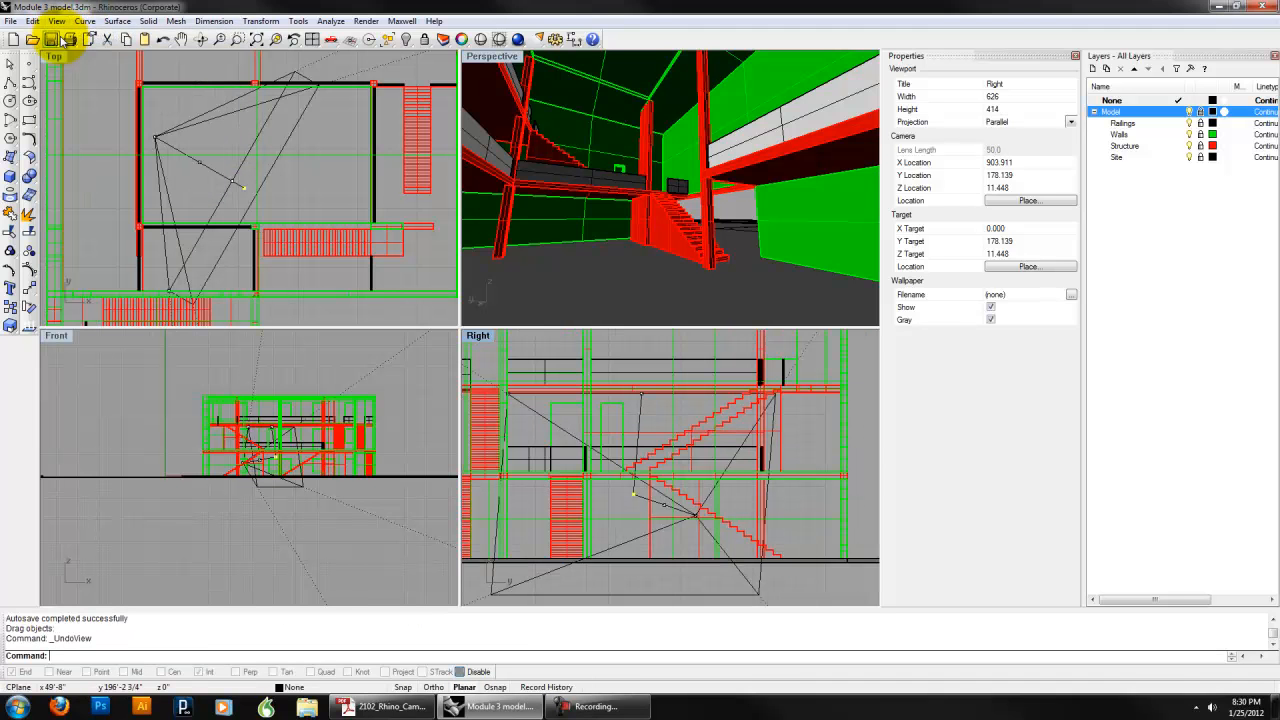
pyautogui.click(488, 55)
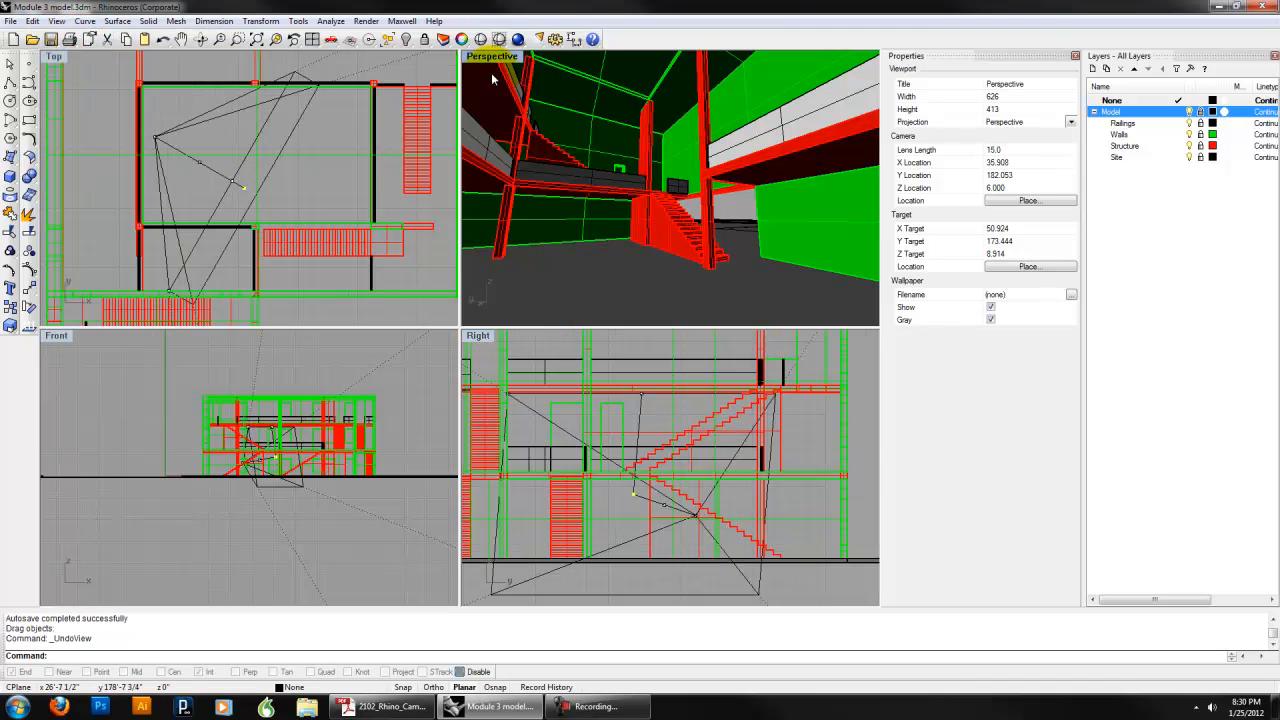
pyautogui.press('Home')
pyautogui.press('Home')
pyautogui.press('Home')
pyautogui.press('Home')
pyautogui.press('Home')
pyautogui.press('Home')
pyautogui.press('Home')
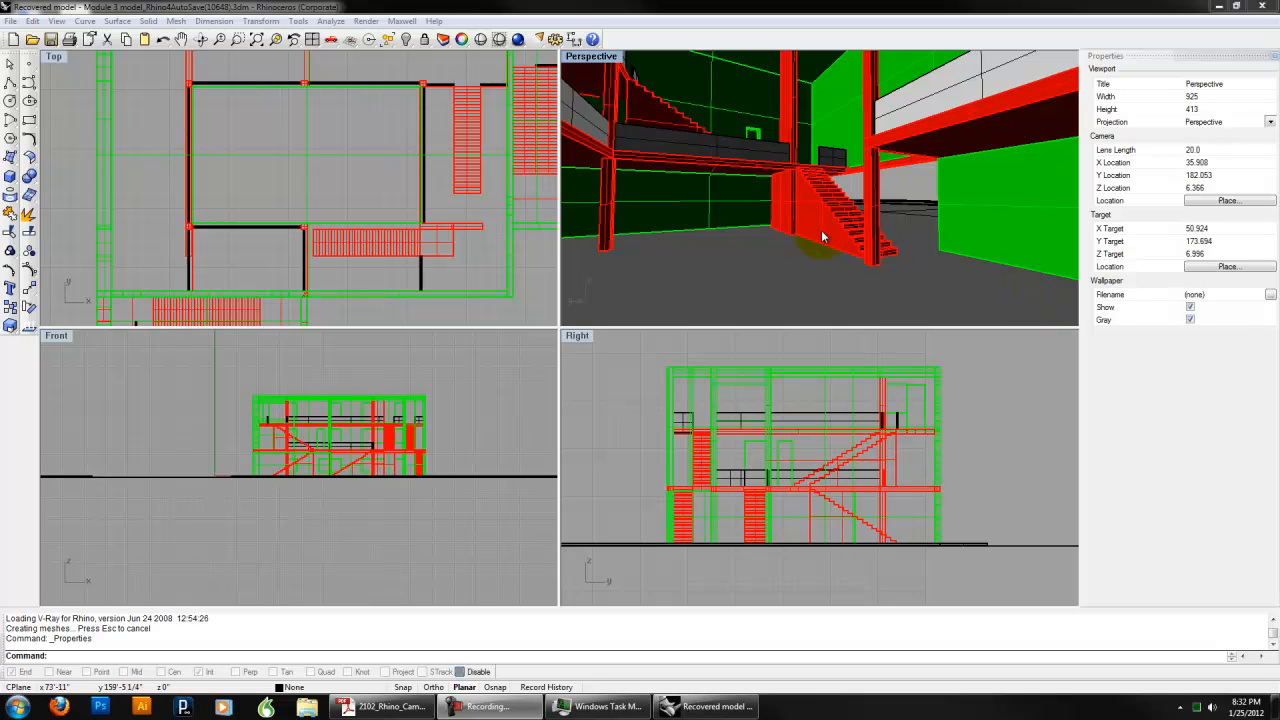
# - Show the Perspective camera in the recovered model and set both its Z location and Z target to 6
pyautogui.click(590, 62)
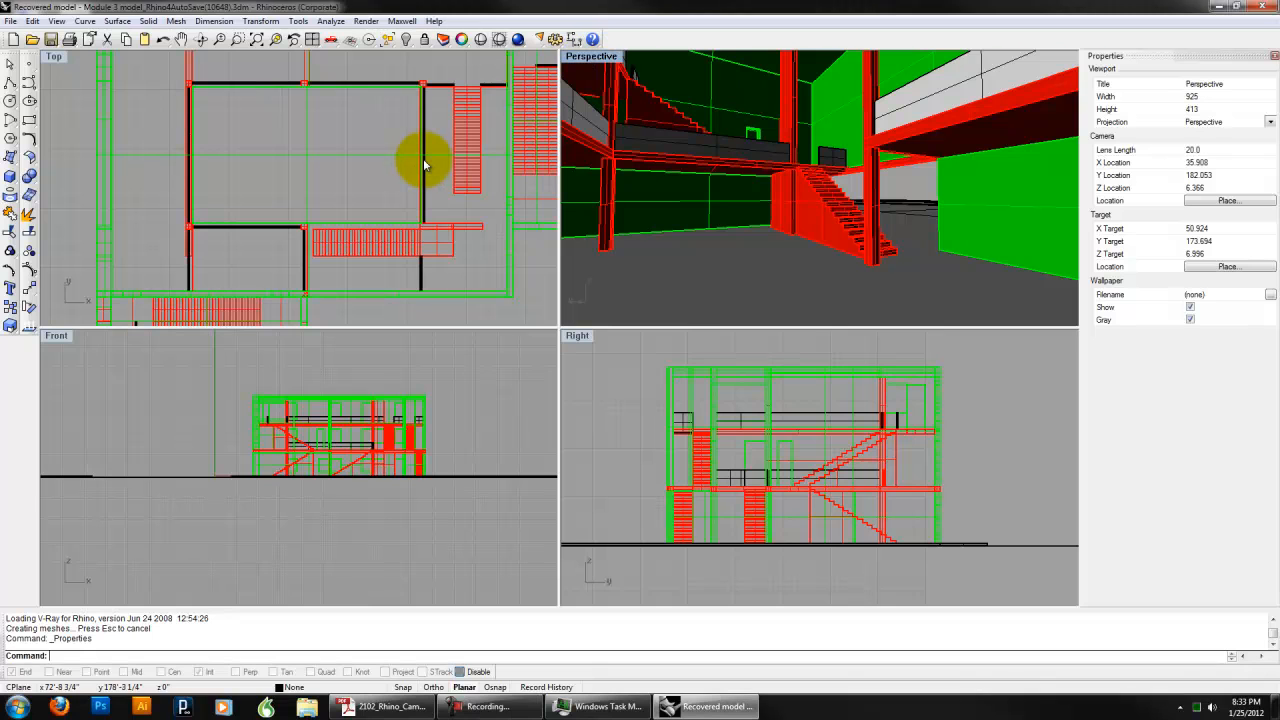
pyautogui.press('F6')
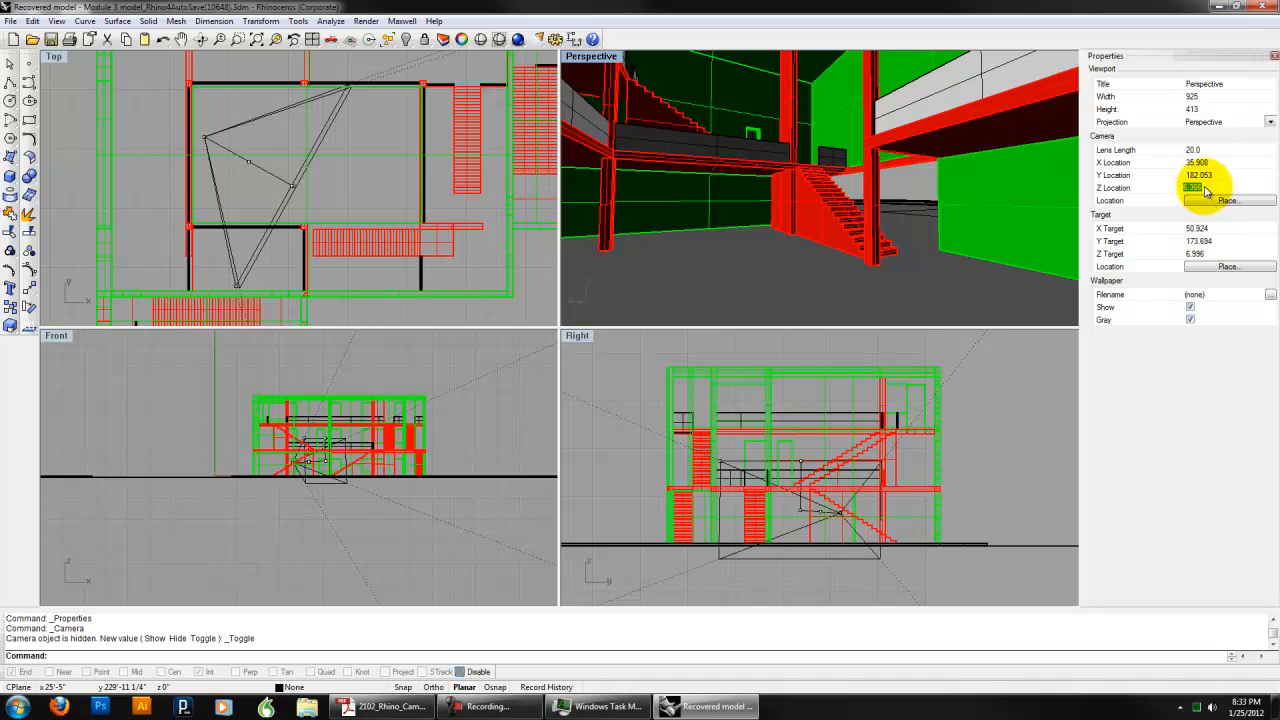
pyautogui.press('Return')
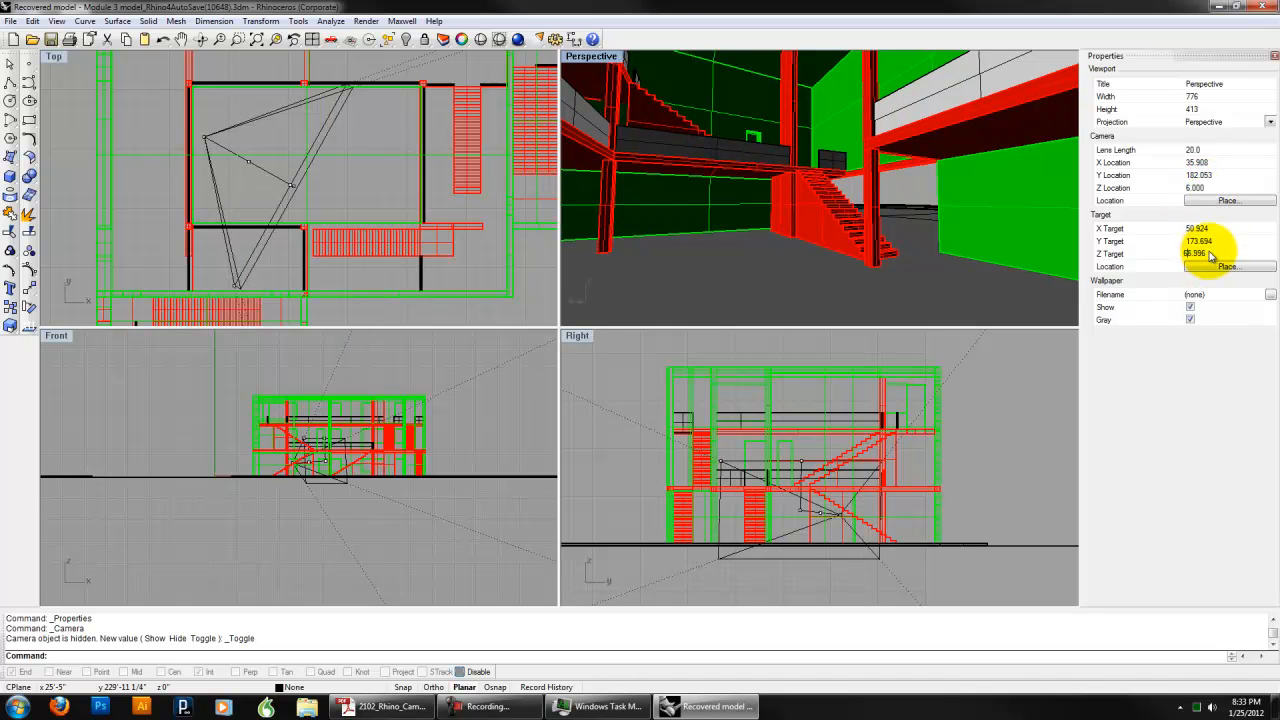
pyautogui.click(1200, 254)
pyautogui.write('6')
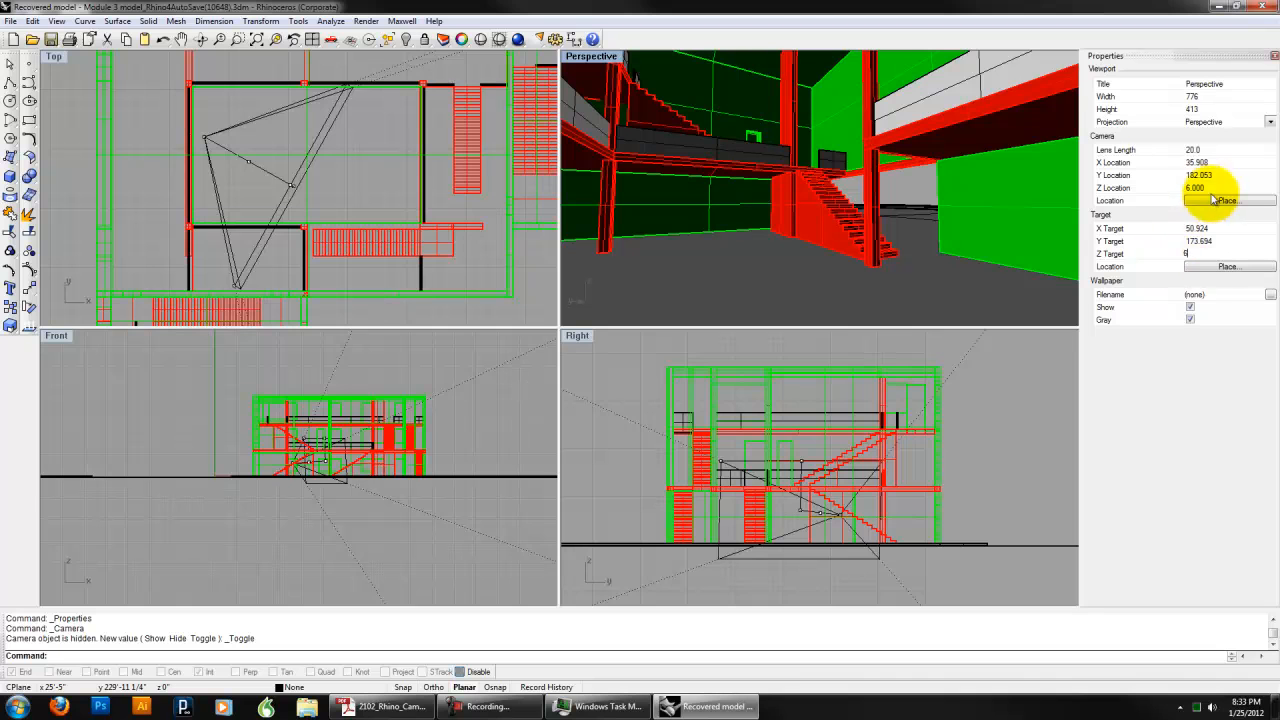
pyautogui.press('Return')
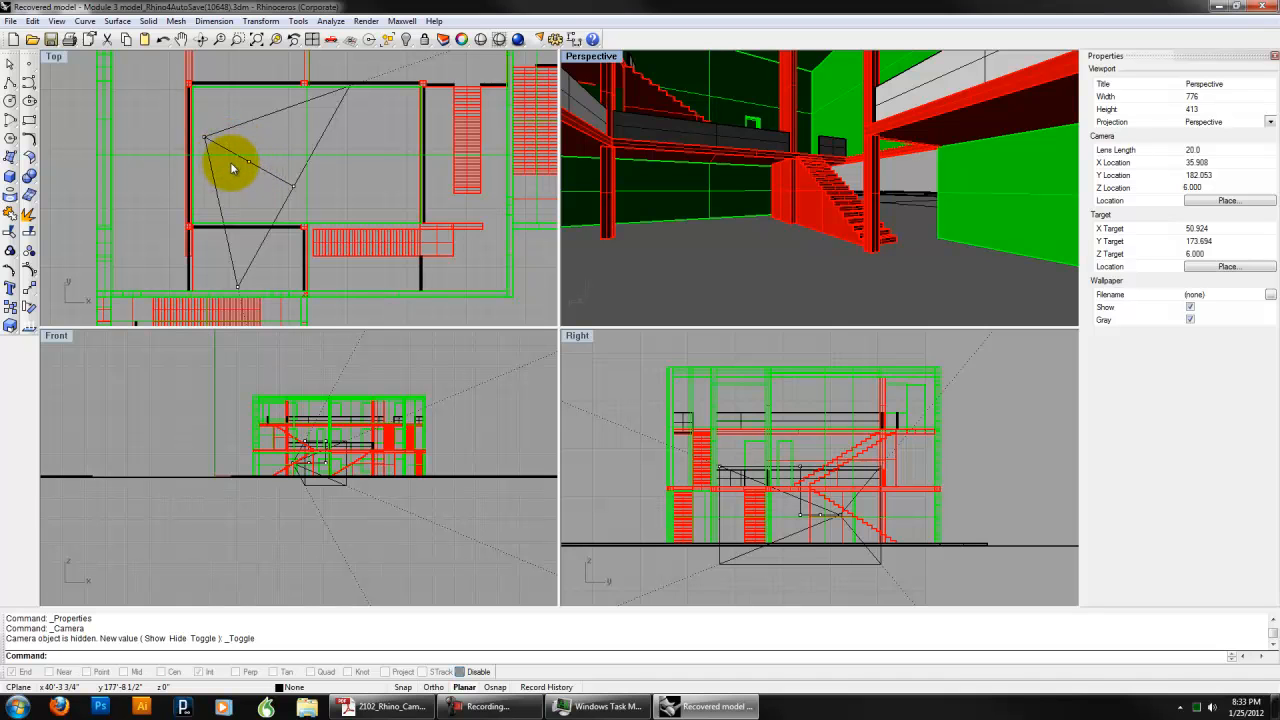
# - Move the whole camera to the lower staircase in the Top viewport and nudge its location point in line with the stairs
pyautogui.moveTo(249, 162); pyautogui.dragTo(316, 261)
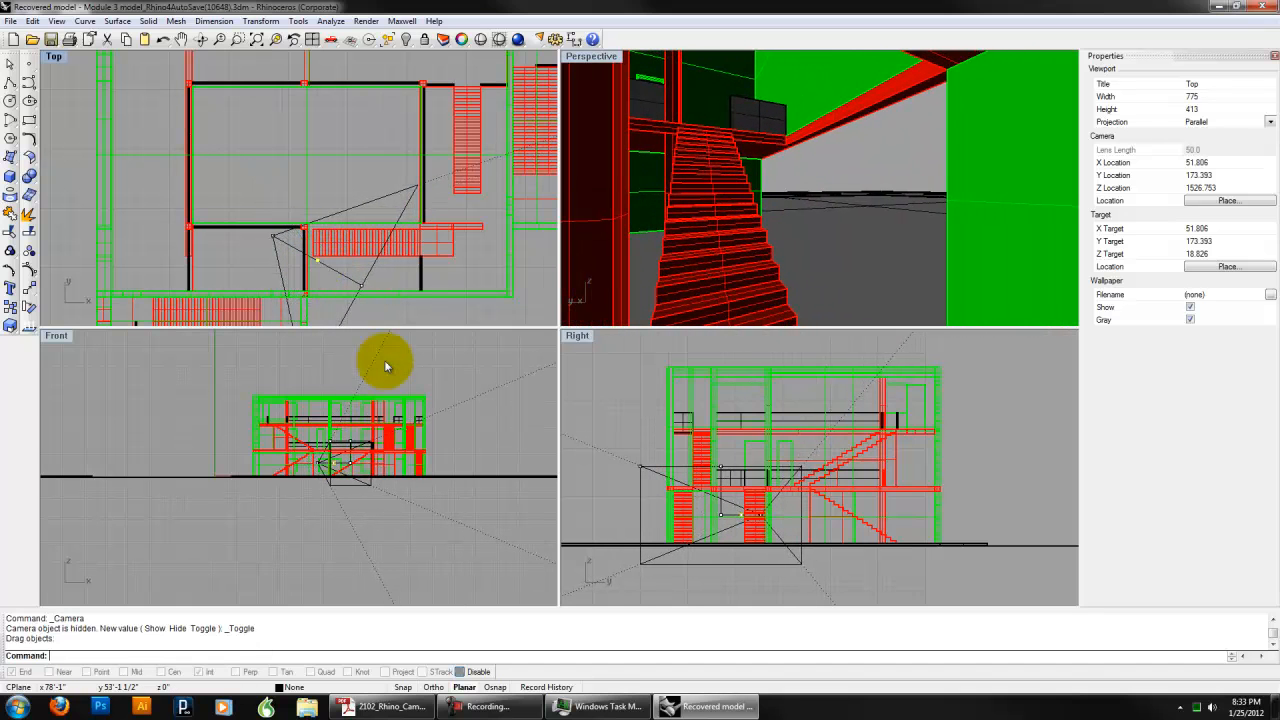
pyautogui.click(291, 533)
pyautogui.scroll(5, 345, 465)
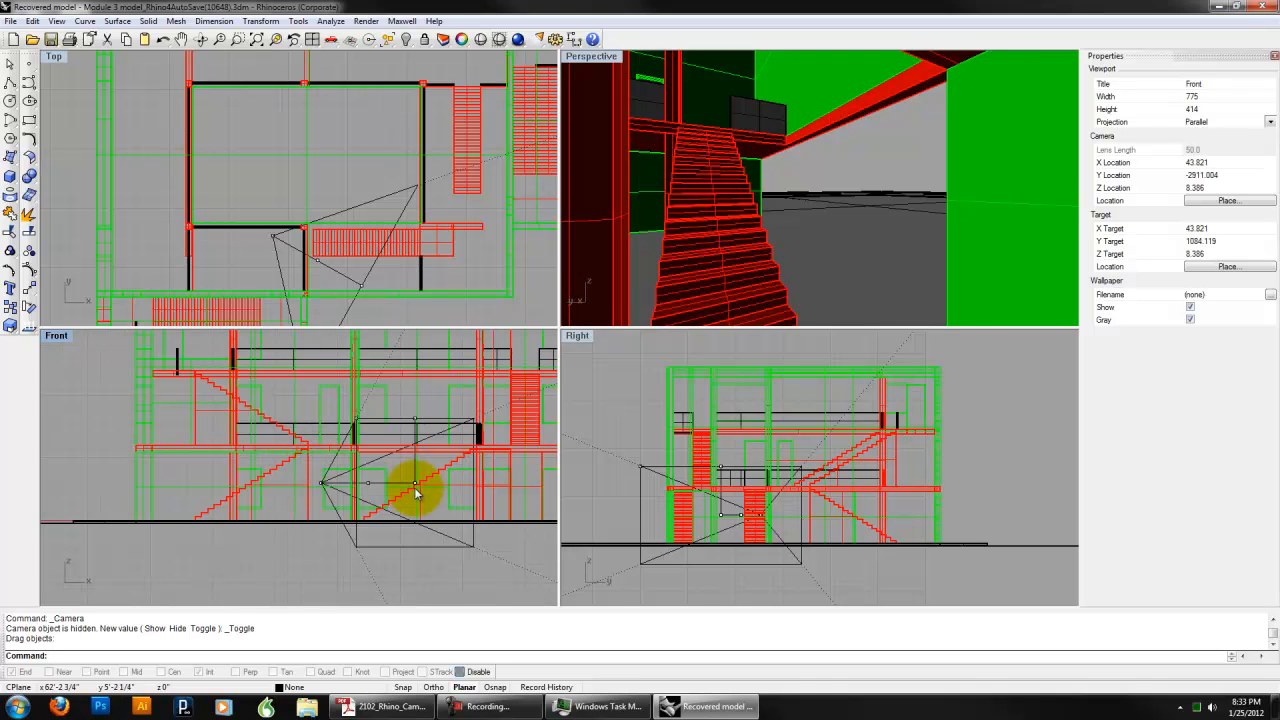
pyautogui.scroll(4, 400, 500)
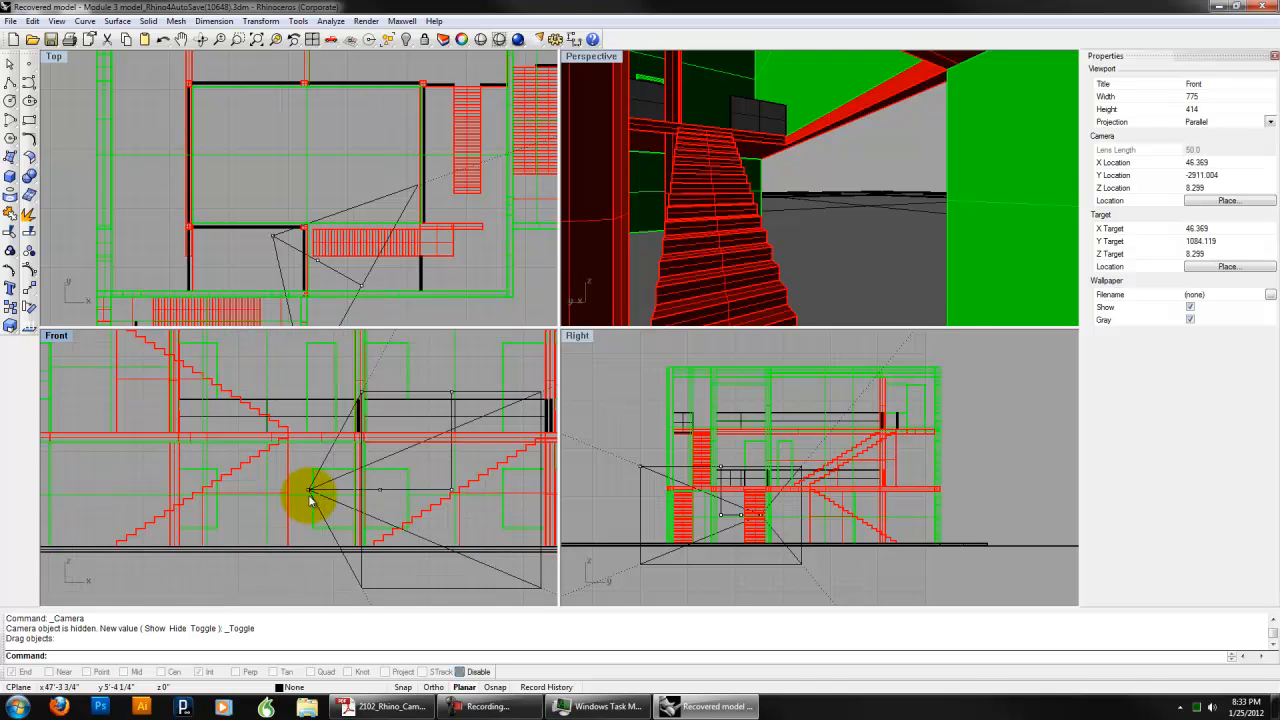
pyautogui.moveTo(400, 491); pyautogui.dragTo(374, 492, button='right')
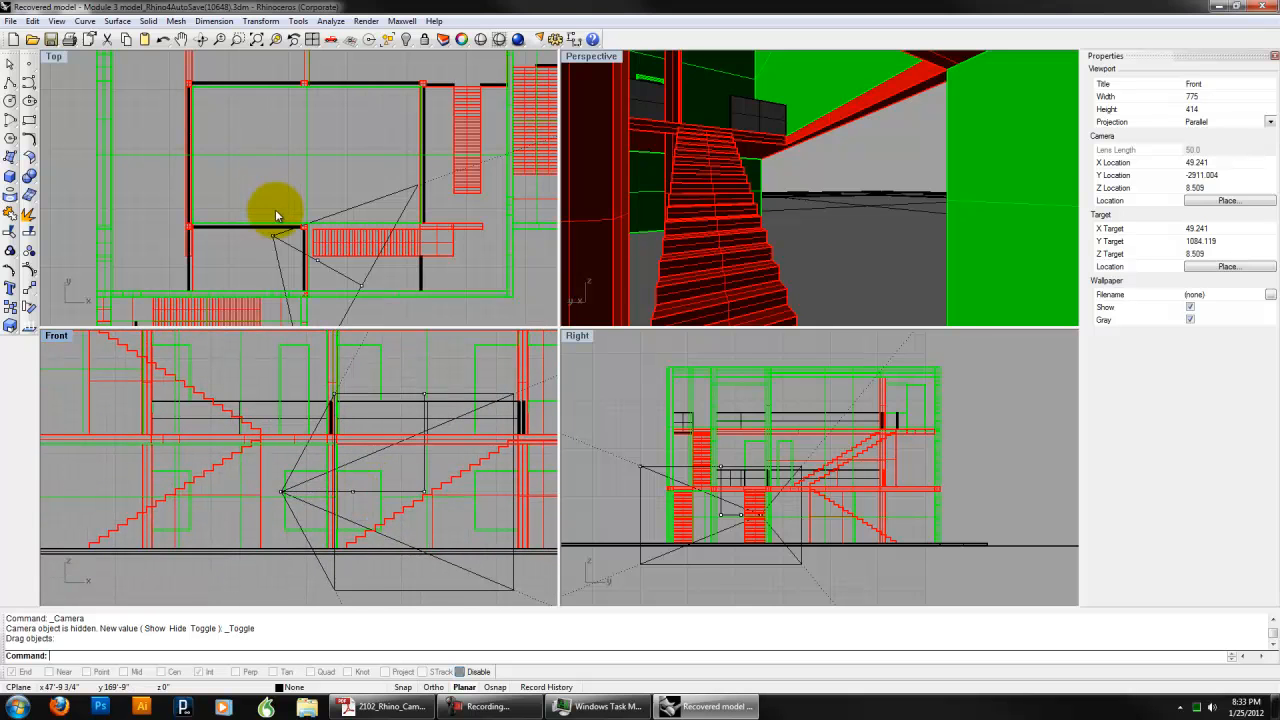
pyautogui.moveTo(276, 239); pyautogui.dragTo(280, 241)
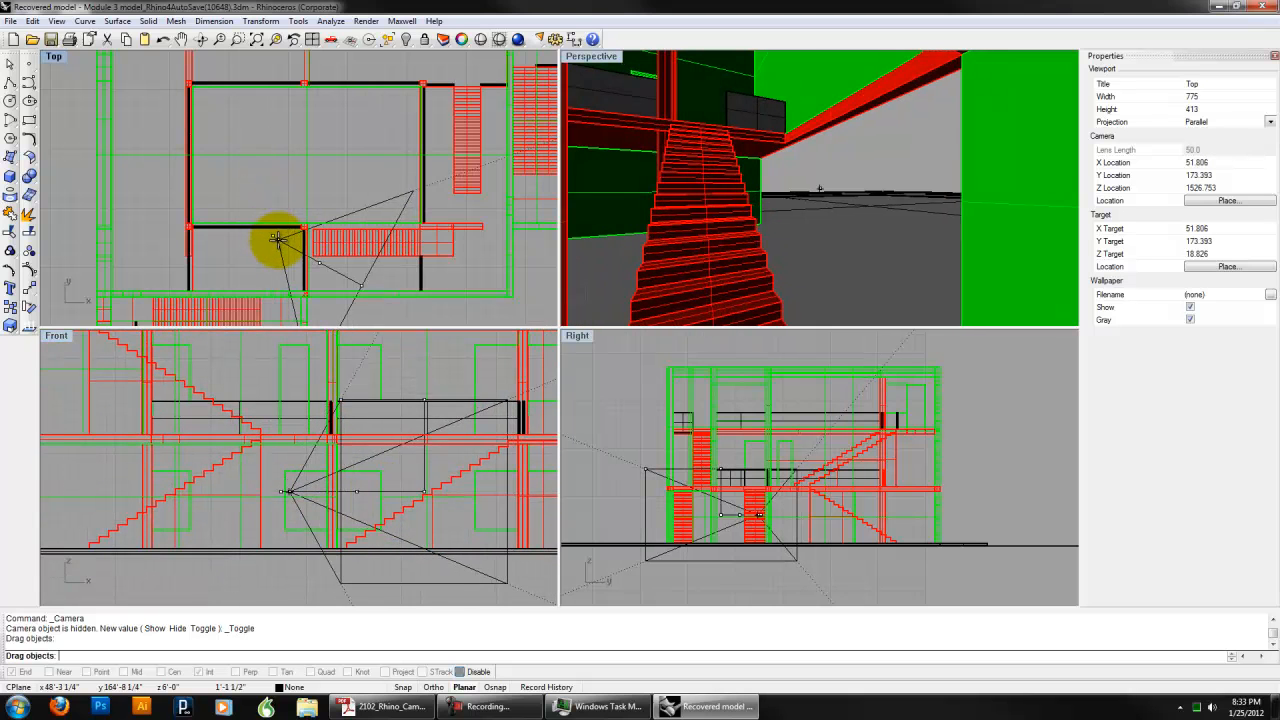
# - Place the camera's target point straight beyond the staircase in the Top viewport and raise it to the upper floor in Front
pyautogui.click(363, 290)
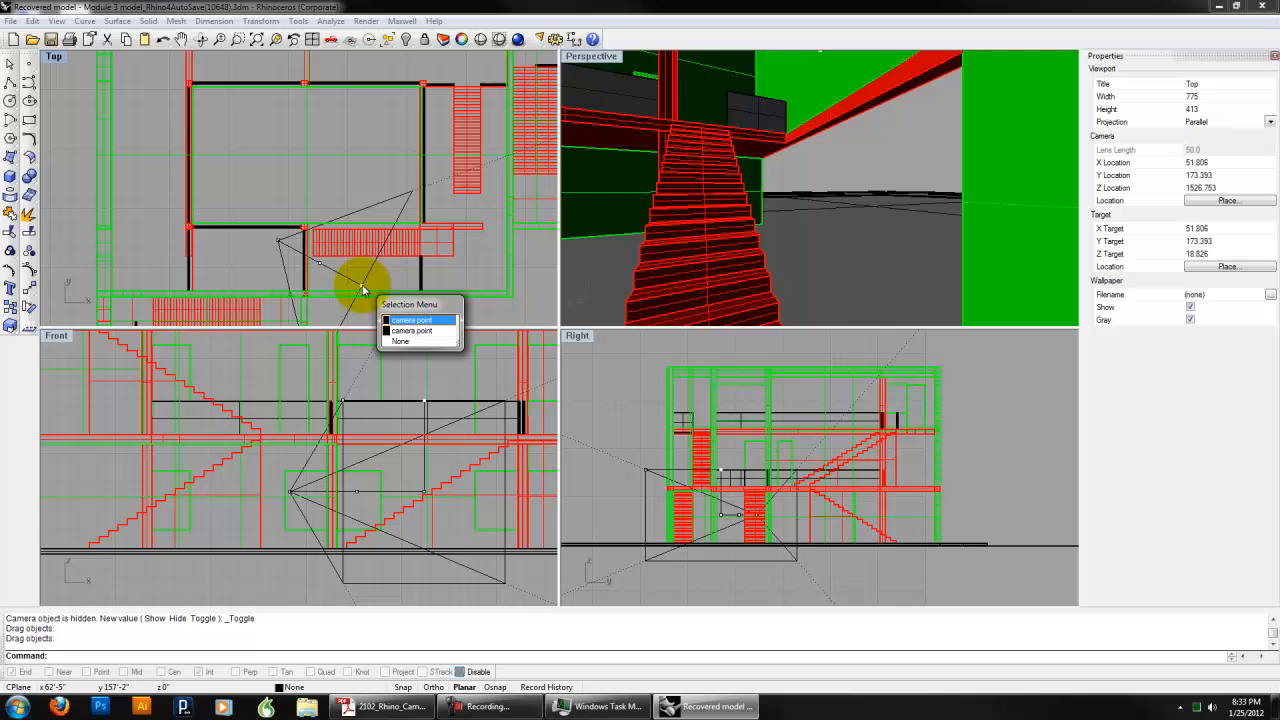
pyautogui.click(397, 332)
pyautogui.moveTo(362, 290); pyautogui.dragTo(477, 241)
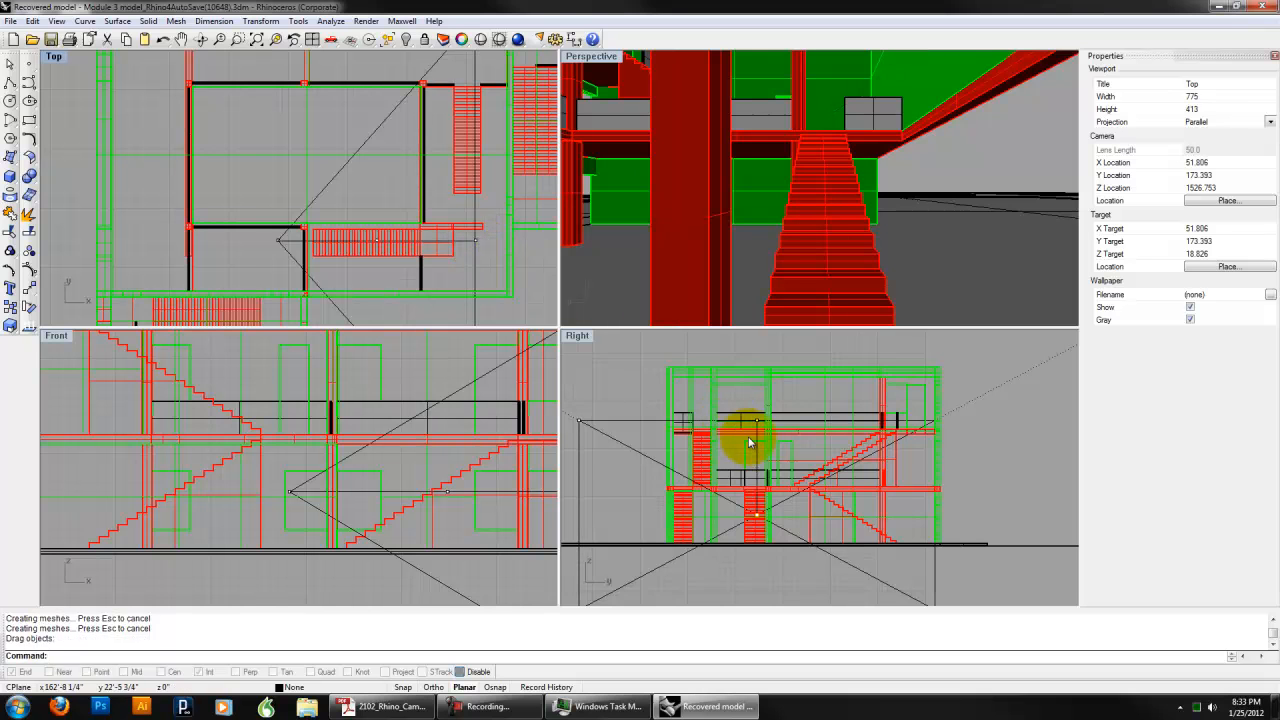
pyautogui.moveTo(483, 497); pyautogui.dragTo(300, 506, button='right')
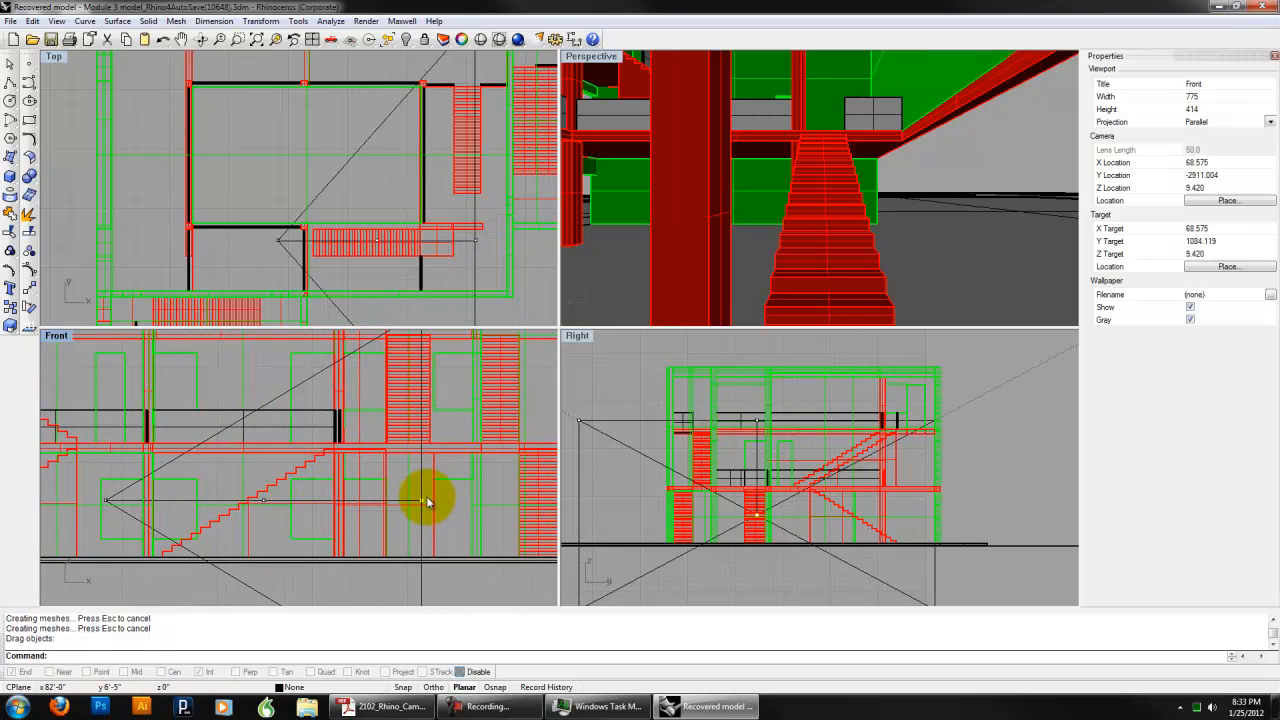
pyautogui.moveTo(422, 505); pyautogui.dragTo(420, 346)
# - Move the camera's location point in the Top viewport to the opposite side of the central opening, about X 63.7, Y 197.5
pyautogui.moveTo(189, 476); pyautogui.dragTo(346, 504, button='right')
pyautogui.moveTo(368, 227); pyautogui.dragTo(314, 280, button='right')
pyautogui.scroll(-8, 289, 227)
pyautogui.scroll(8, 298, 233)
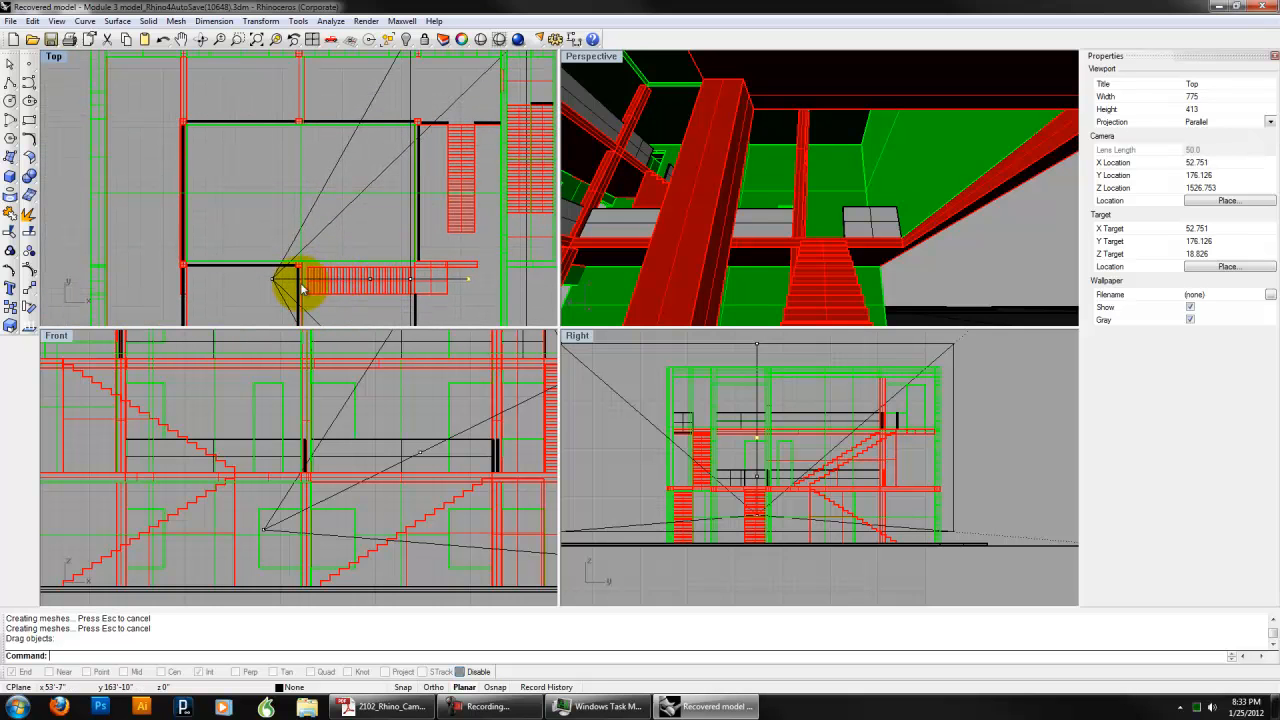
pyautogui.moveTo(268, 280); pyautogui.dragTo(365, 84)
# - Raise the camera's location point in the Front viewport to the top floor, at a height of about 33.2
pyautogui.scroll(-5, 322, 480)
pyautogui.scroll(5, 332, 467)
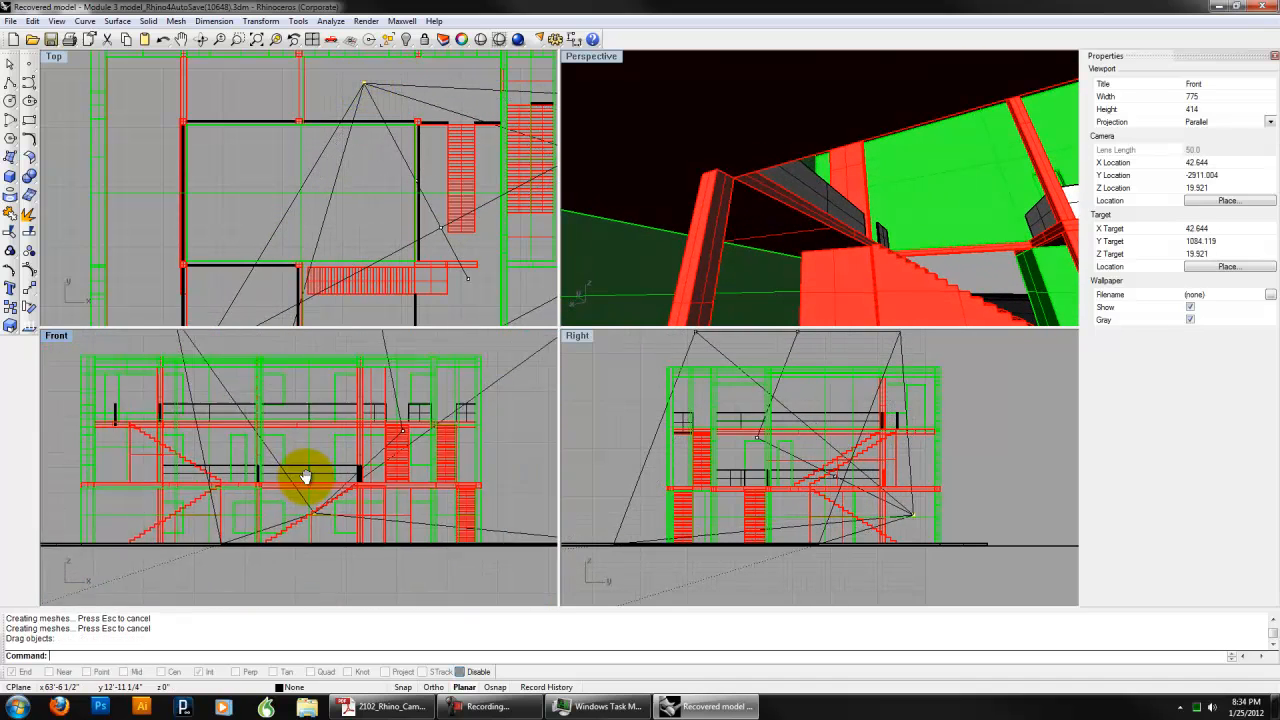
pyautogui.moveTo(307, 531); pyautogui.dragTo(316, 345)
pyautogui.moveTo(320, 354); pyautogui.dragTo(310, 445, button='right')
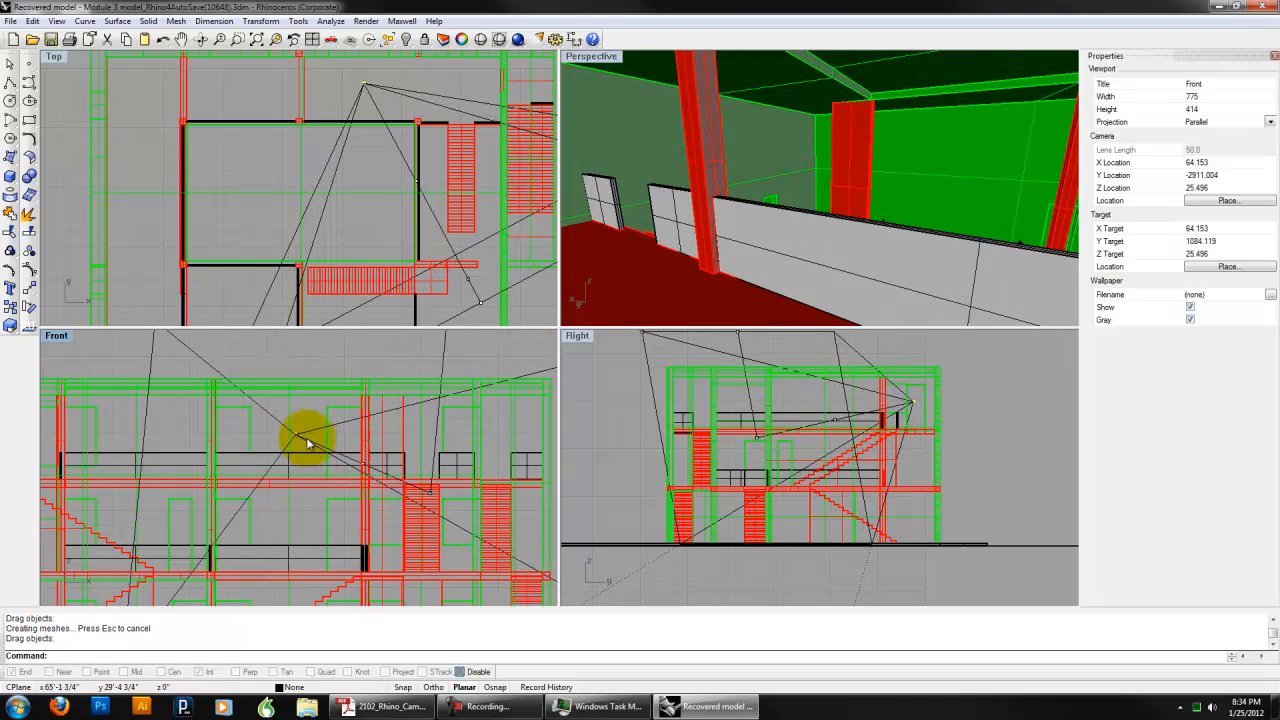
pyautogui.moveTo(299, 440); pyautogui.dragTo(296, 408)
# - Swing the camera's target point across the central opening in the Top viewport and set the Z target to 33.193
pyautogui.moveTo(405, 300); pyautogui.dragTo(416, 231, button='right')
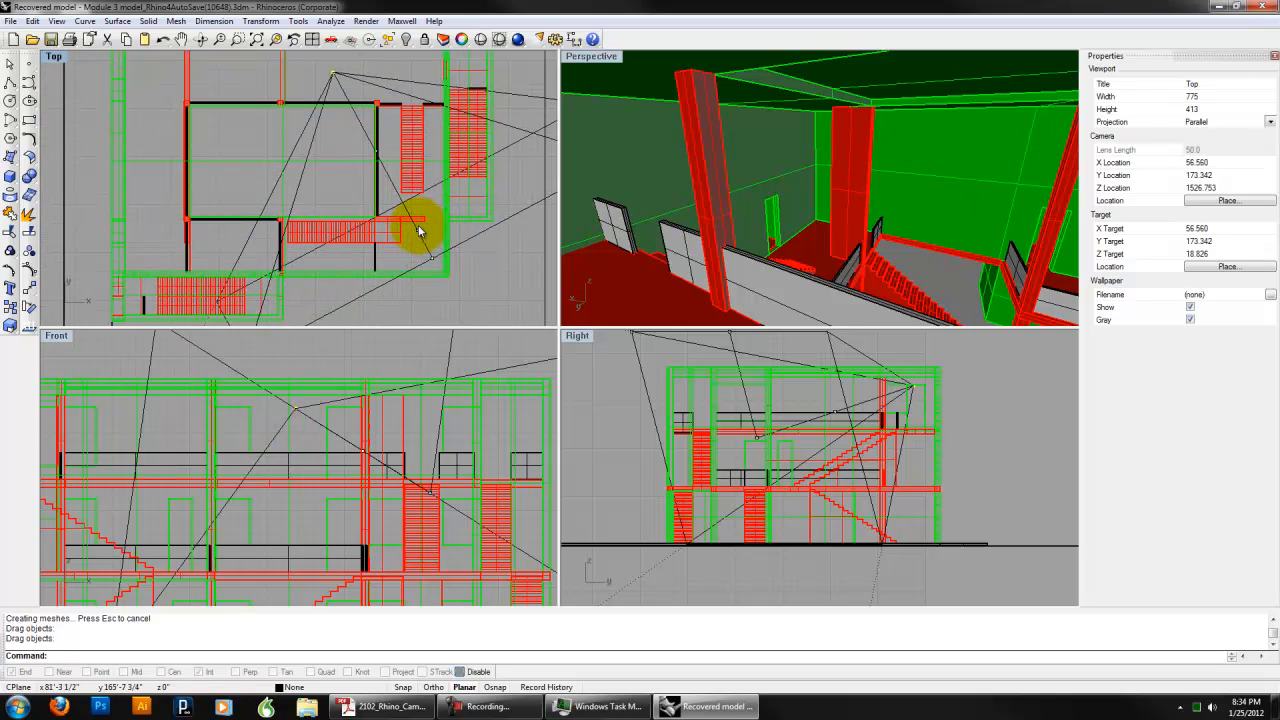
pyautogui.moveTo(416, 232); pyautogui.dragTo(251, 191)
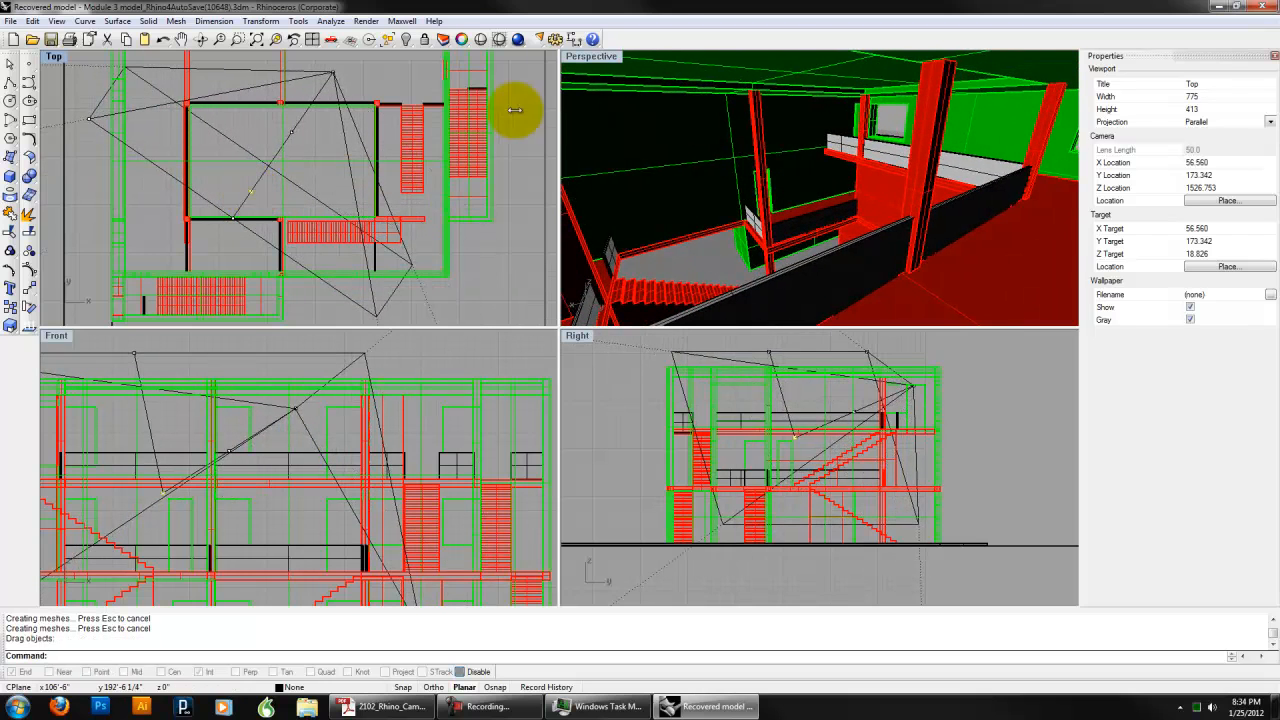
pyautogui.click(588, 56)
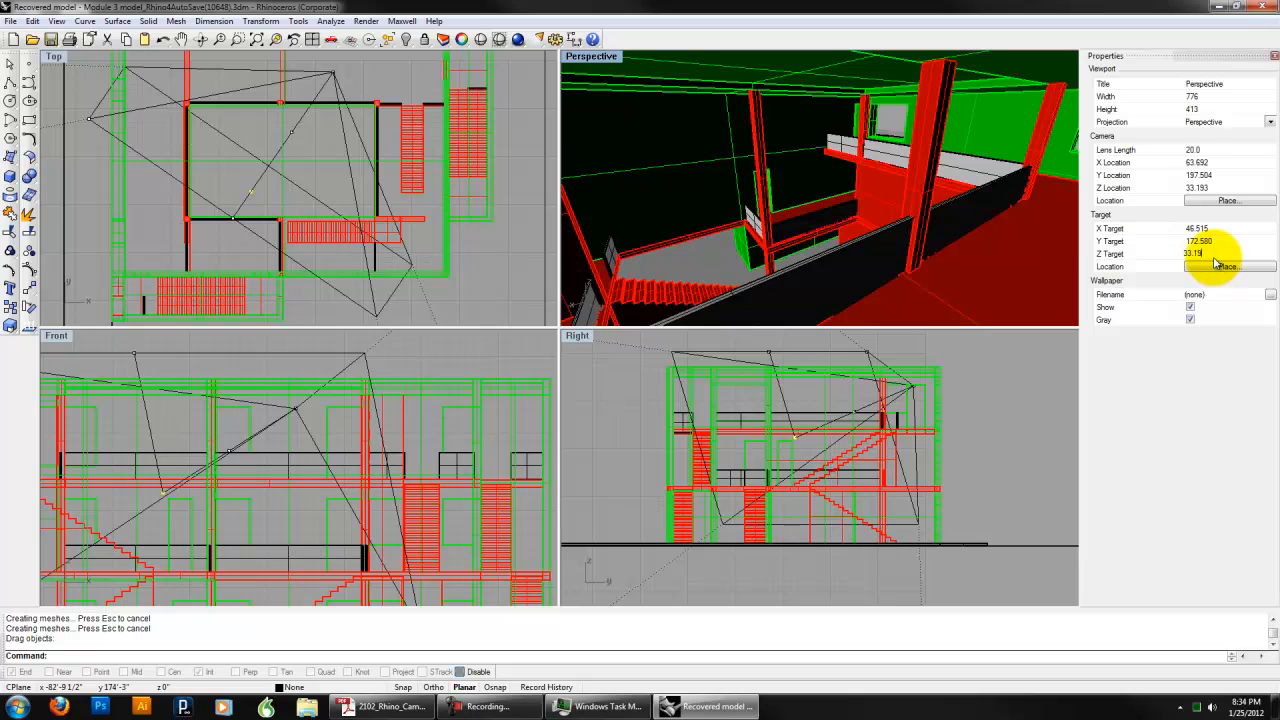
pyautogui.press('Return')
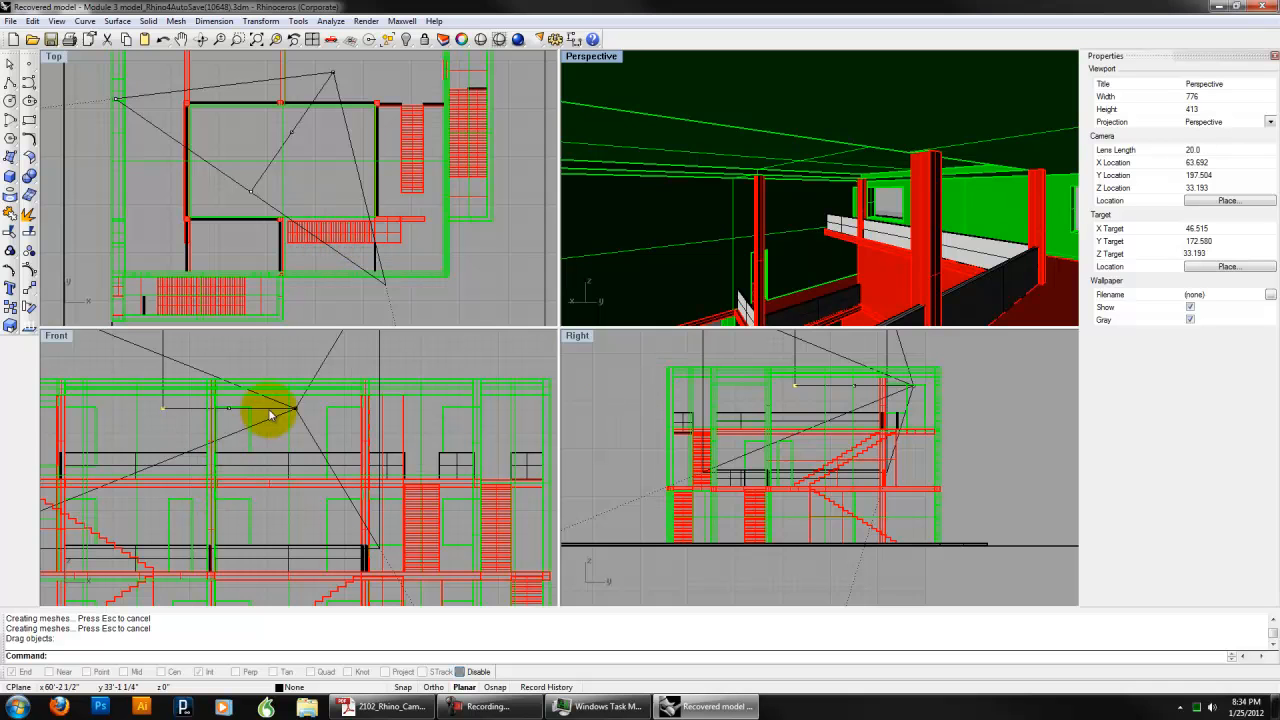
# - Lower the camera's target point in the Front viewport to about X 49.2, Z 19.8, looking down into the central opening
pyautogui.moveTo(243, 443); pyautogui.dragTo(300, 475, button='right')
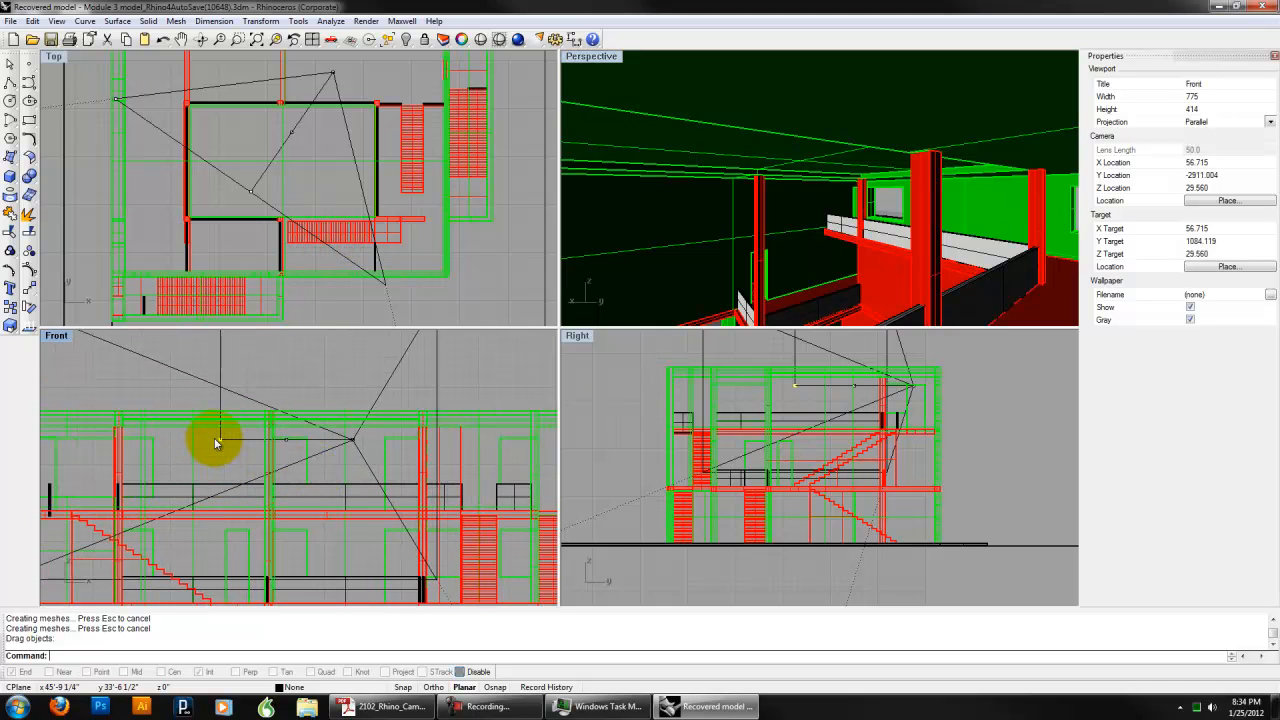
pyautogui.moveTo(221, 440); pyautogui.dragTo(241, 541)
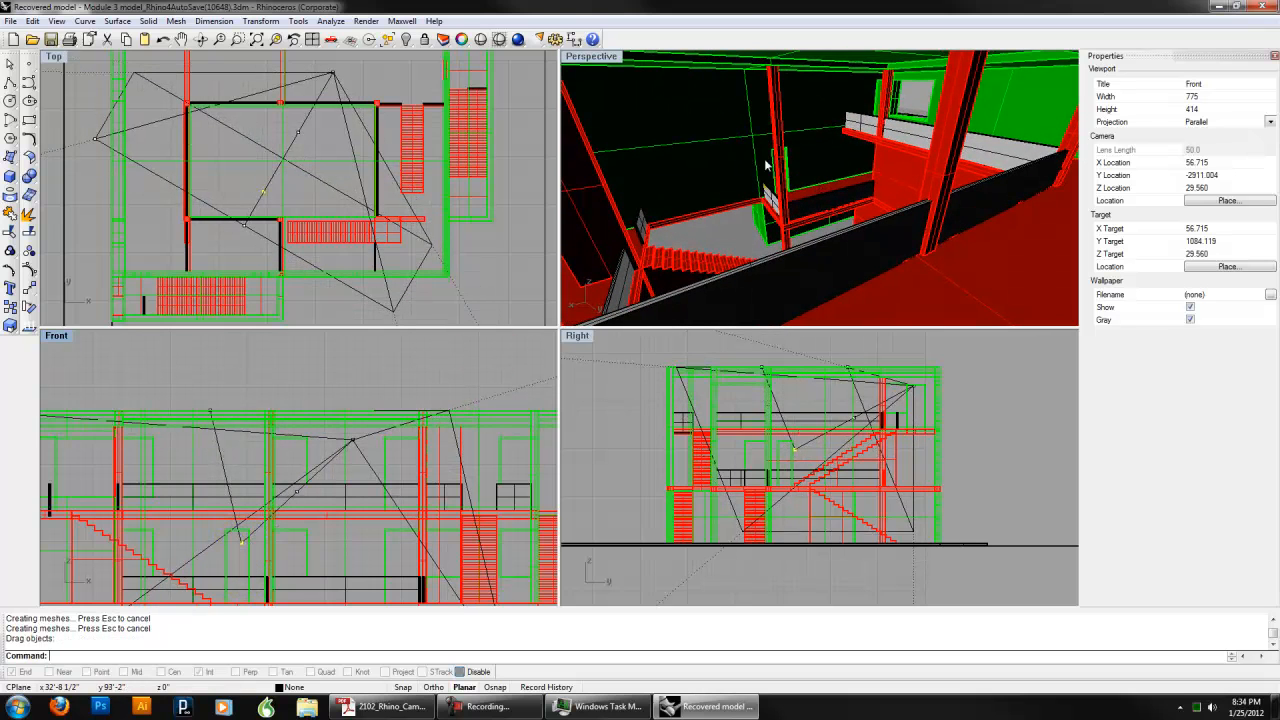
# - Switch the Perspective viewport to Wireframe display and back to Shaded
pyautogui.click(607, 57)
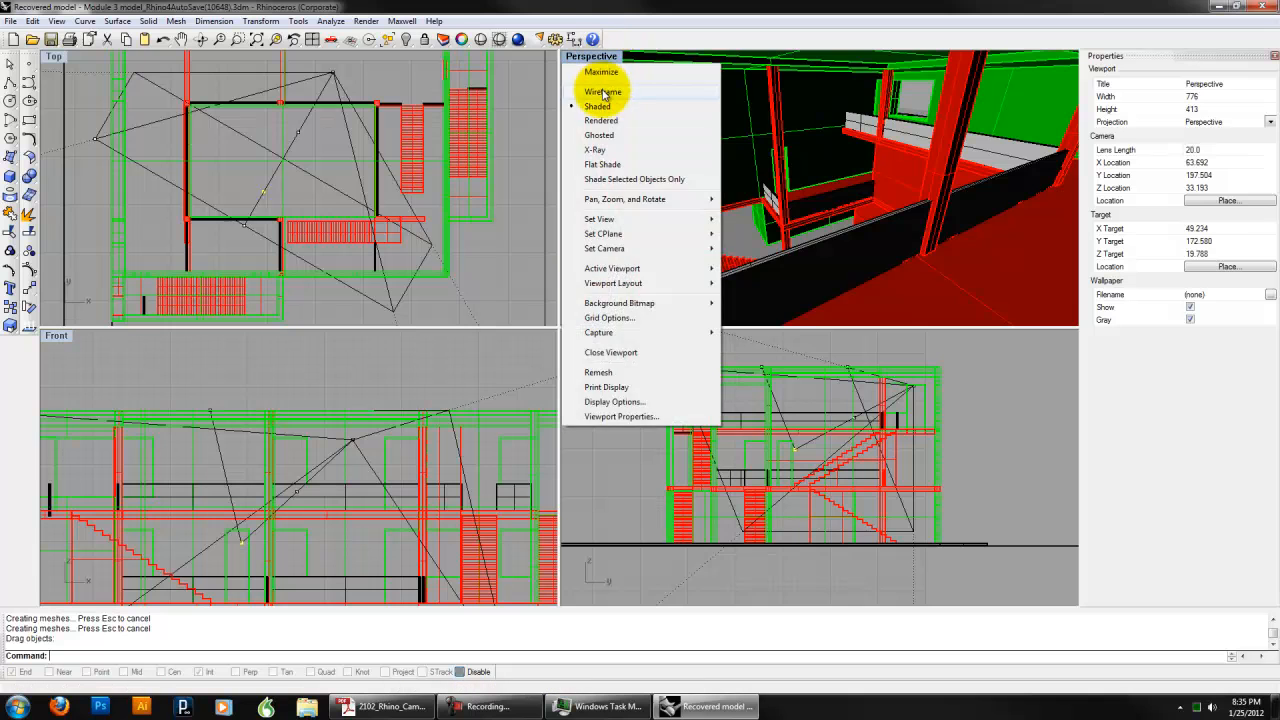
pyautogui.click(598, 91)
pyautogui.click(590, 58)
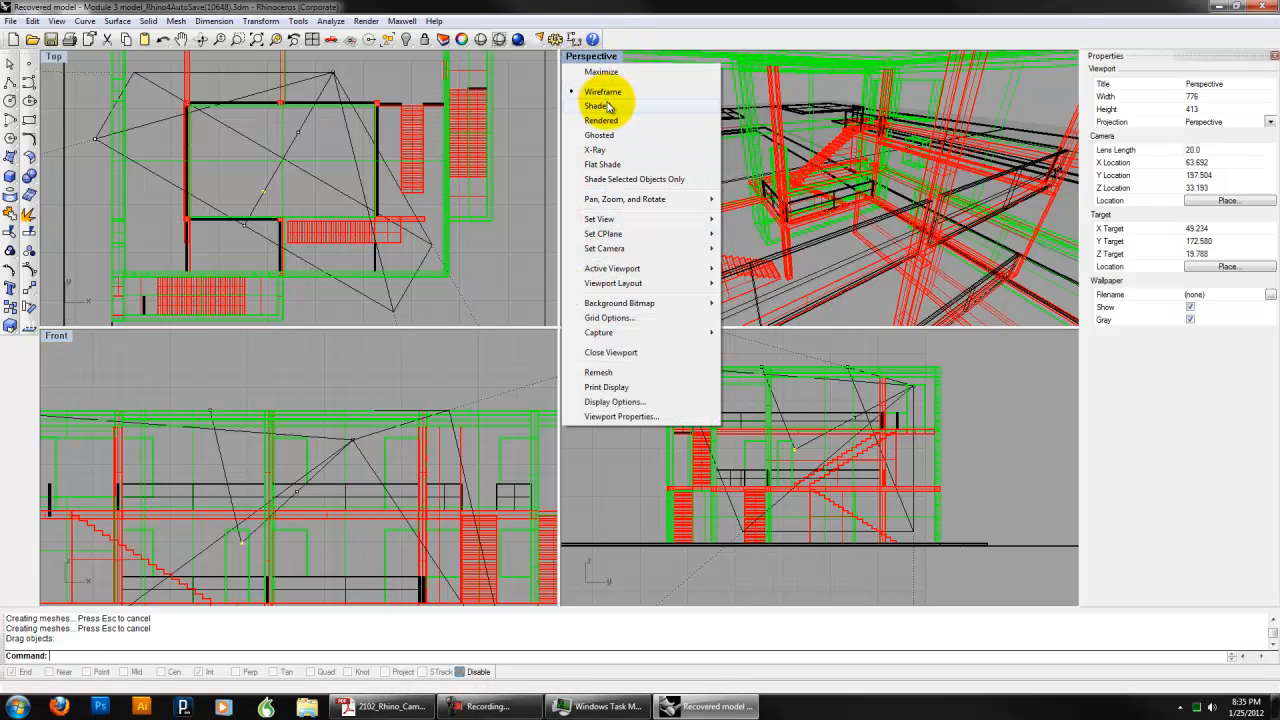
pyautogui.click(598, 105)
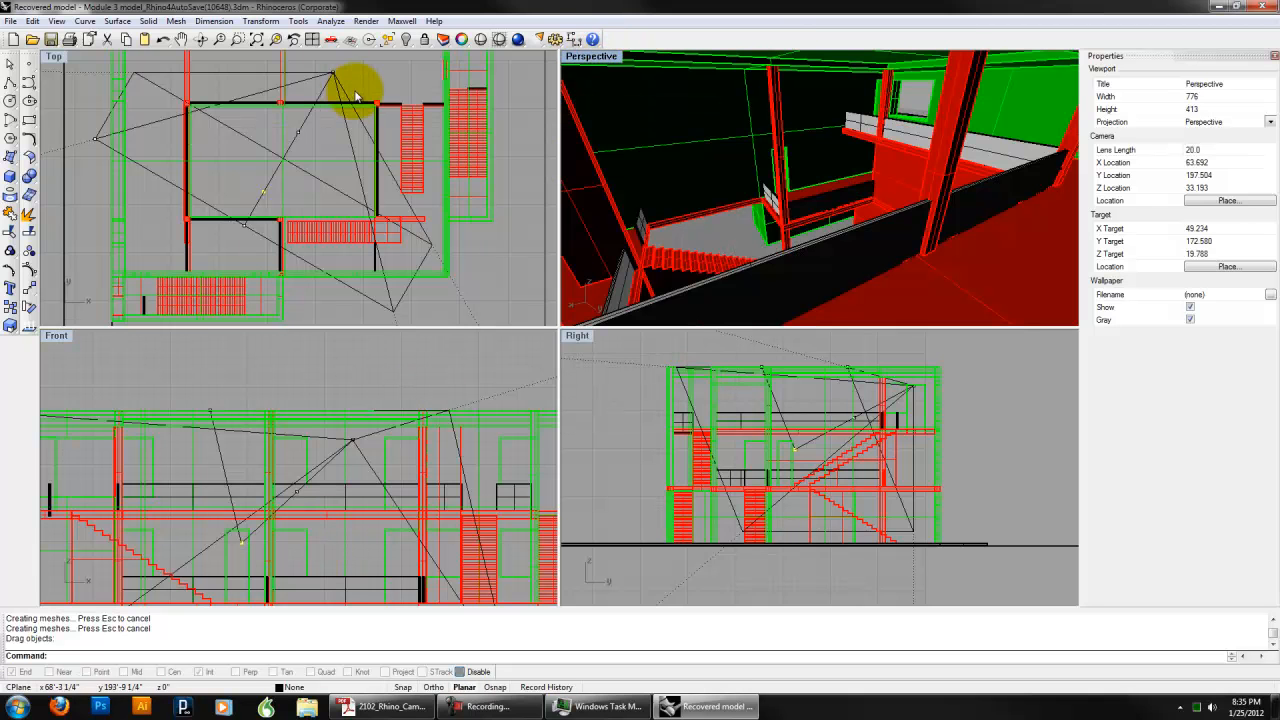
# - Move the camera's location point in the Top viewport along the opening's upper edge to about X 36.5, Y 198.5
pyautogui.moveTo(367, 88); pyautogui.dragTo(382, 118, button='right')
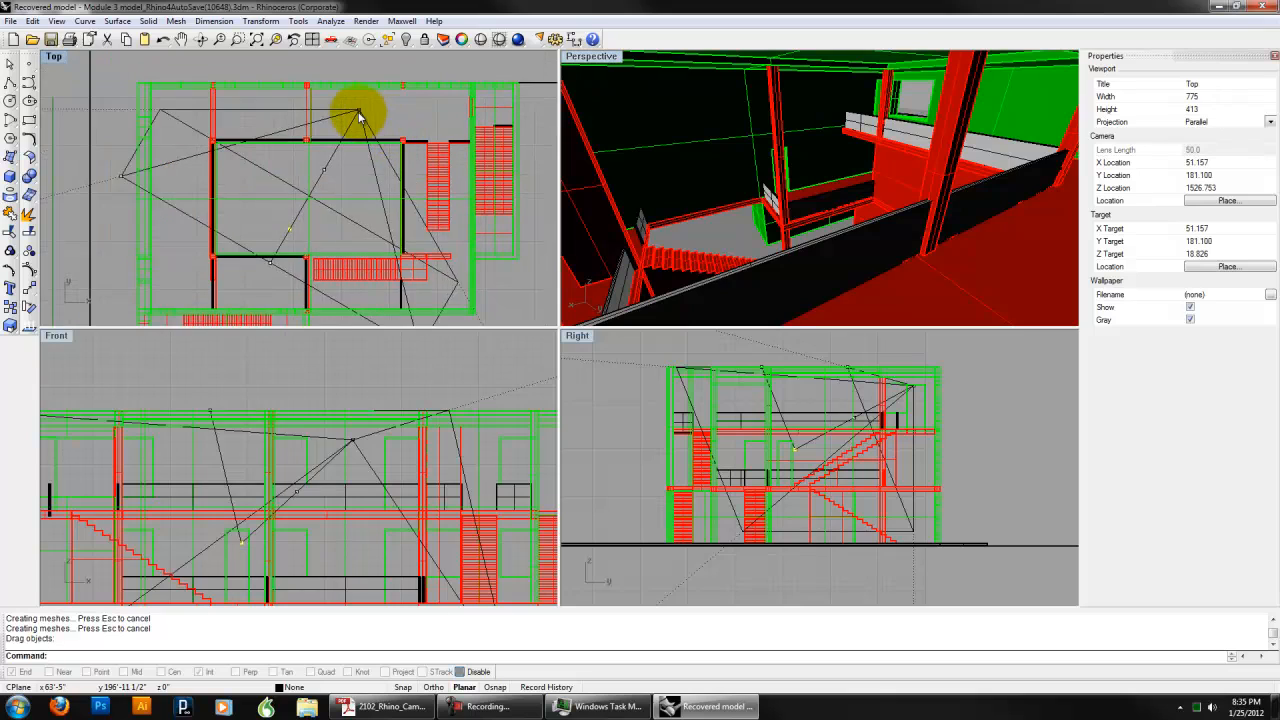
pyautogui.moveTo(359, 114); pyautogui.dragTo(228, 106)
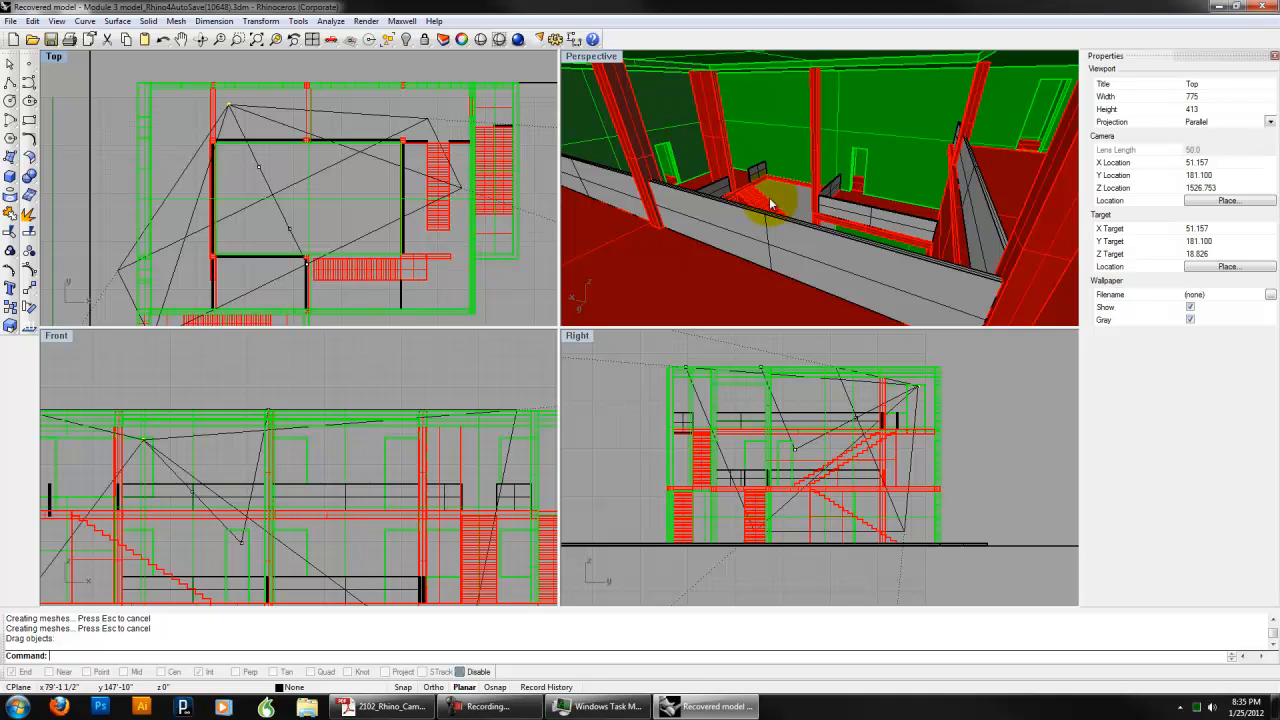
pyautogui.click(97, 341)
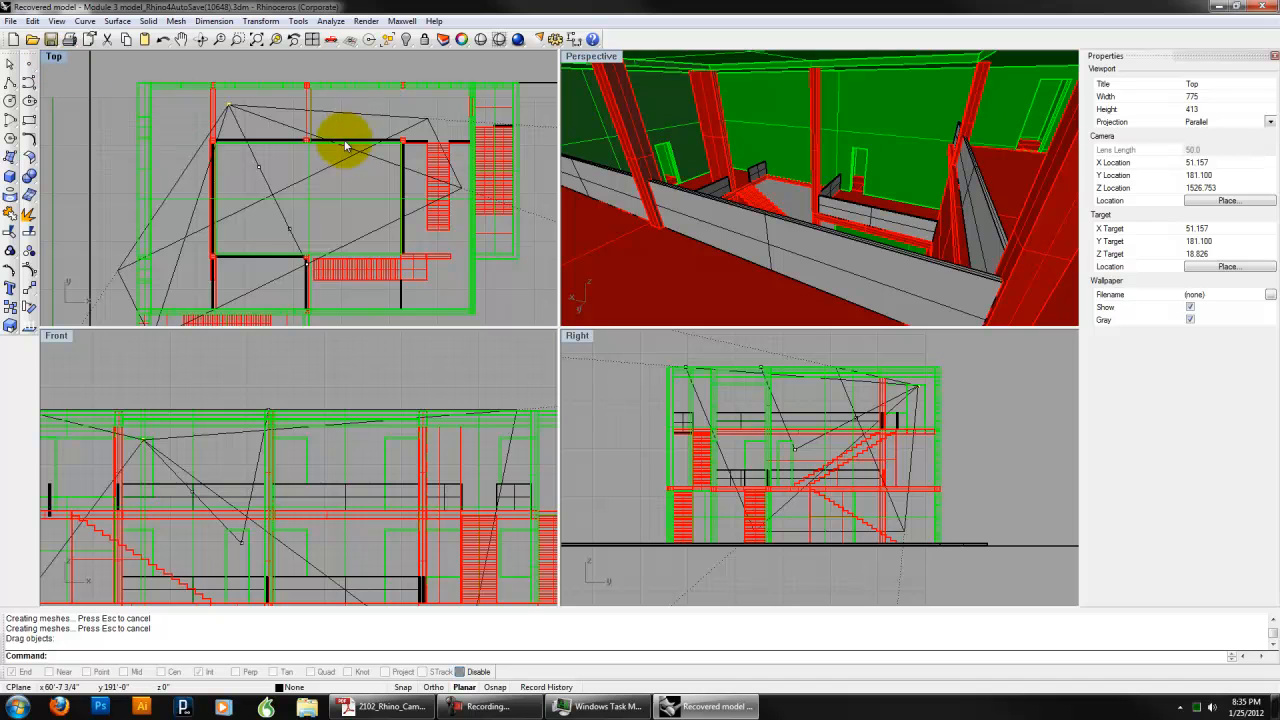
pyautogui.moveTo(259, 521); pyautogui.dragTo(298, 472, button='right')
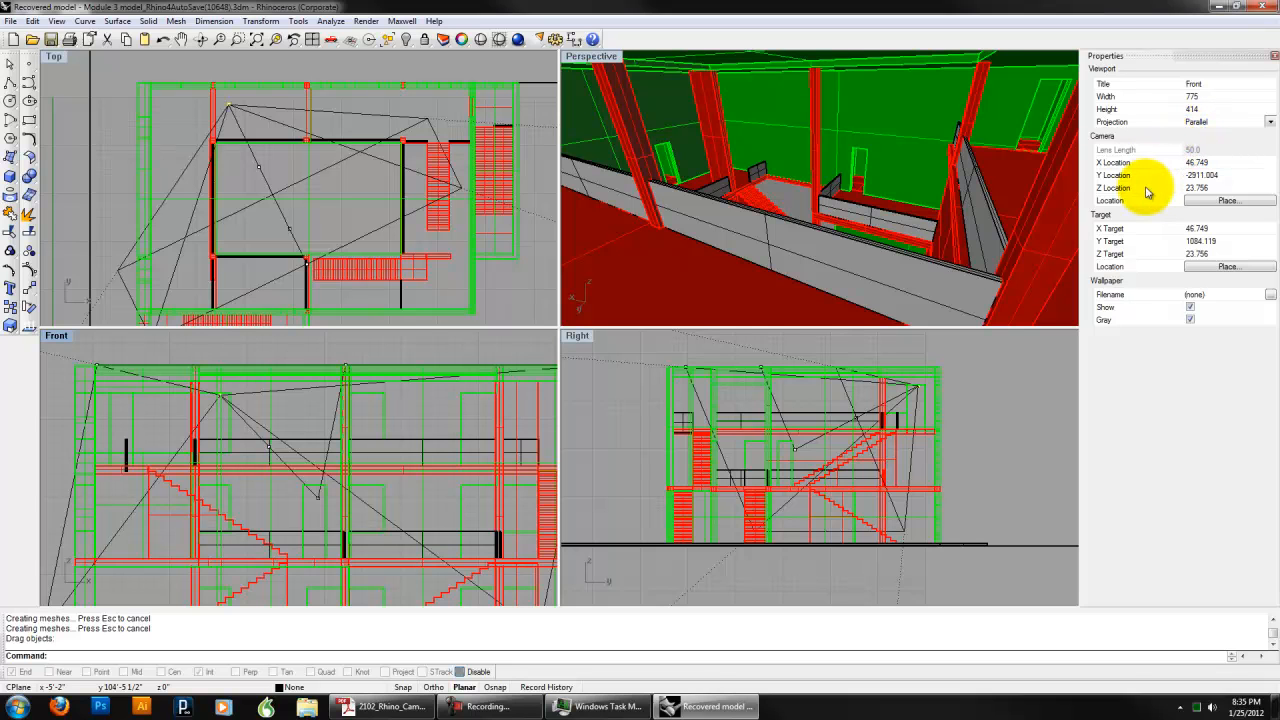
pyautogui.click(250, 140)
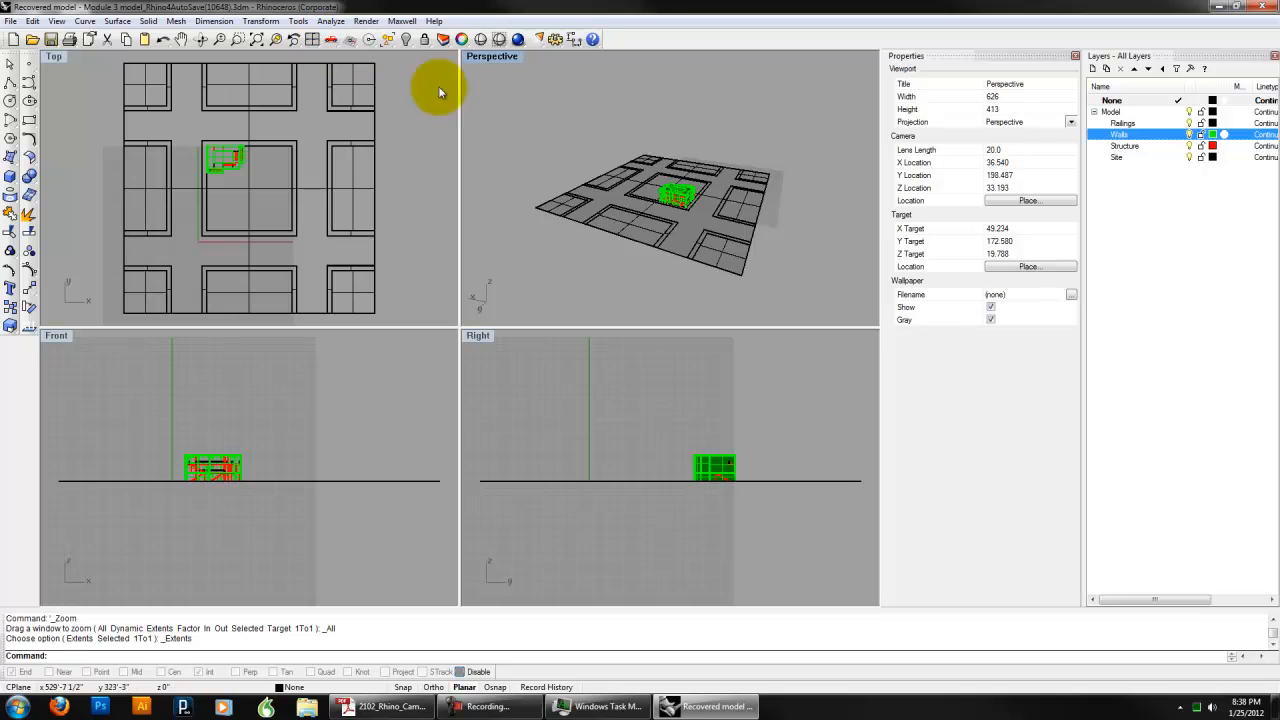
# - Orbit and zoom the Perspective viewport to frame the whole building from an outside corner
pyautogui.moveTo(676, 230); pyautogui.dragTo(682, 155, button='right')
pyautogui.scroll(8, 687, 202)
pyautogui.scroll(8, 686, 209)
pyautogui.scroll(-8, 680, 202)
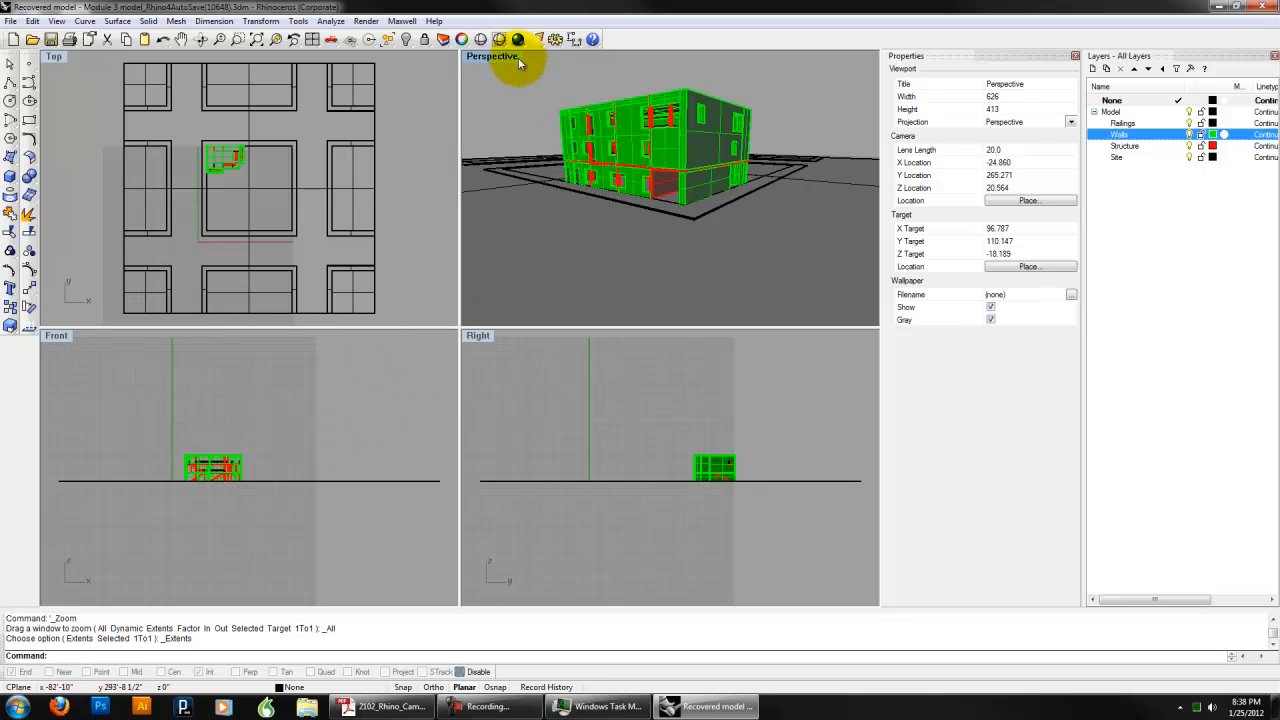
# - Change the Front viewport to the Back view, display it Shaded, and frame the building's rear elevation
pyautogui.click(60, 343)
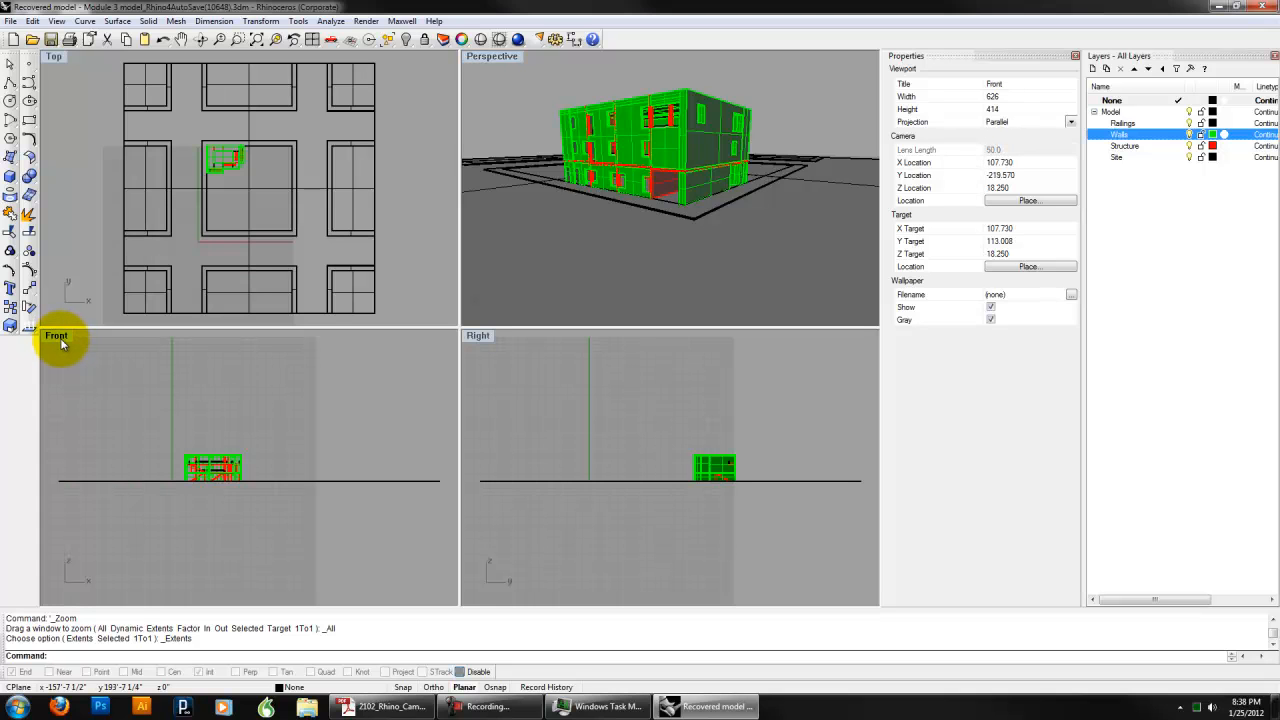
pyautogui.rightClick(60, 343)
pyautogui.moveTo(86, 486)
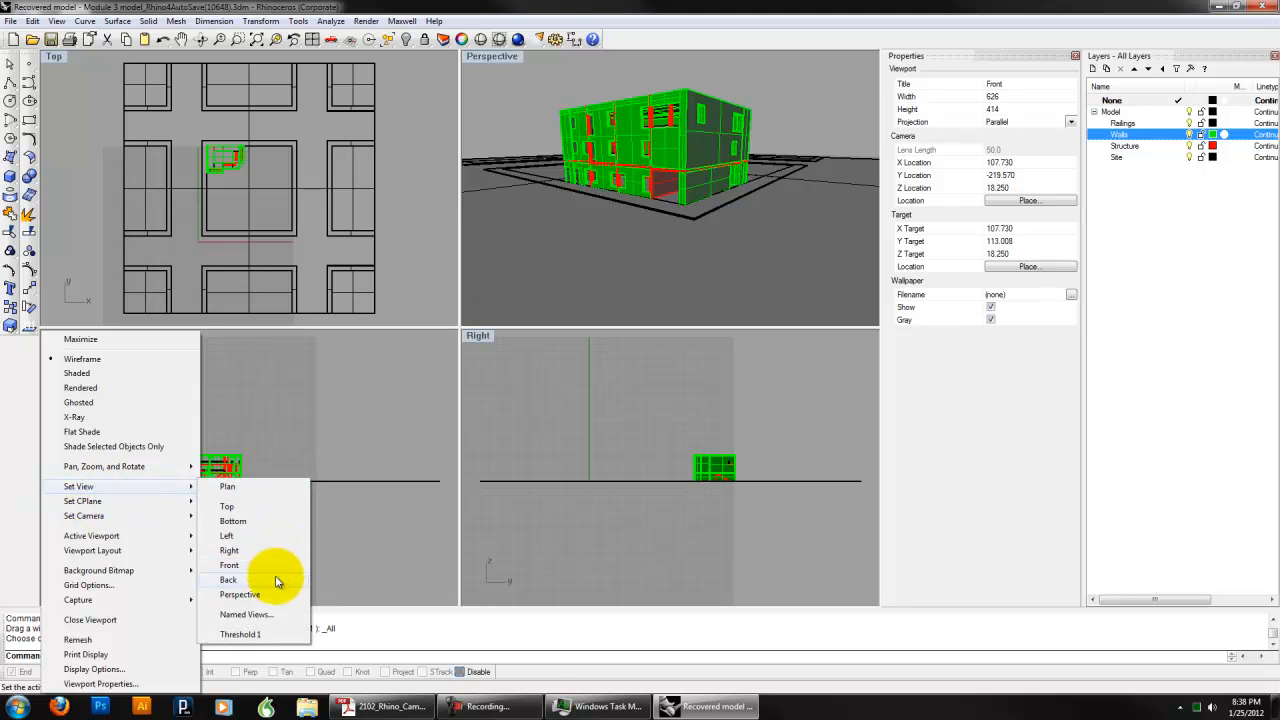
pyautogui.click(277, 580)
pyautogui.rightClick(65, 343)
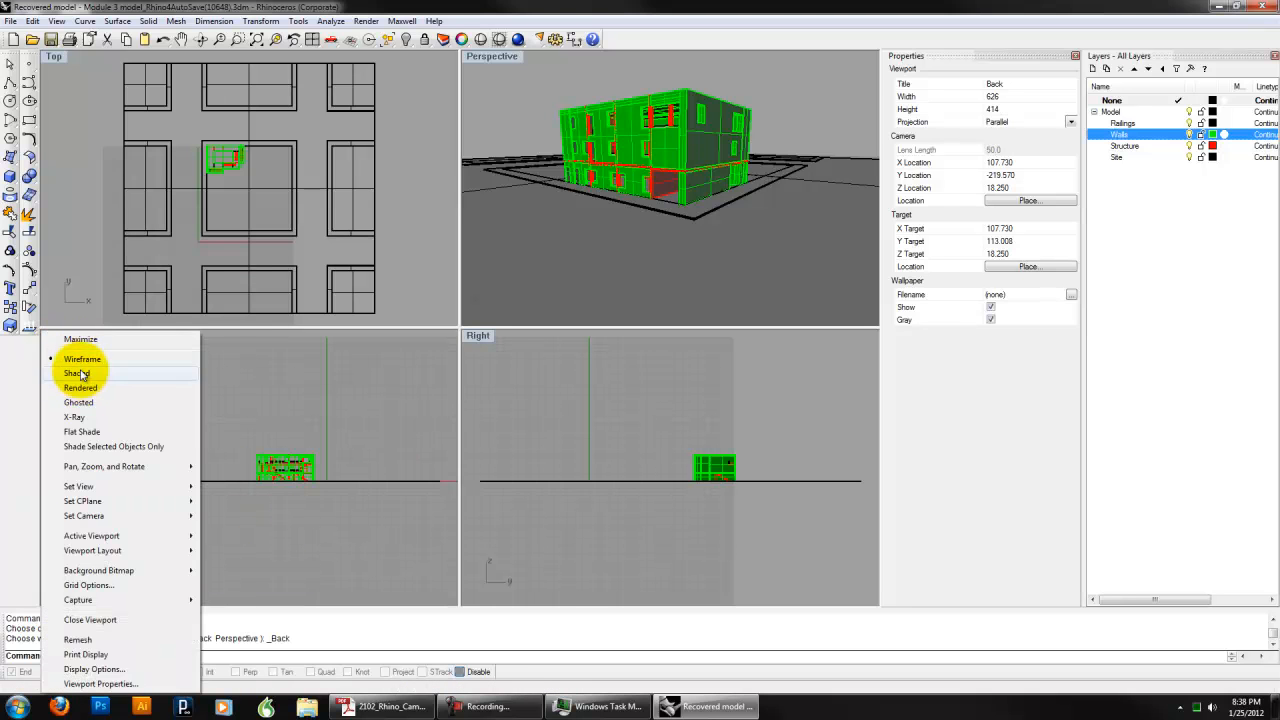
pyautogui.click(77, 373)
pyautogui.scroll(6, 266, 460)
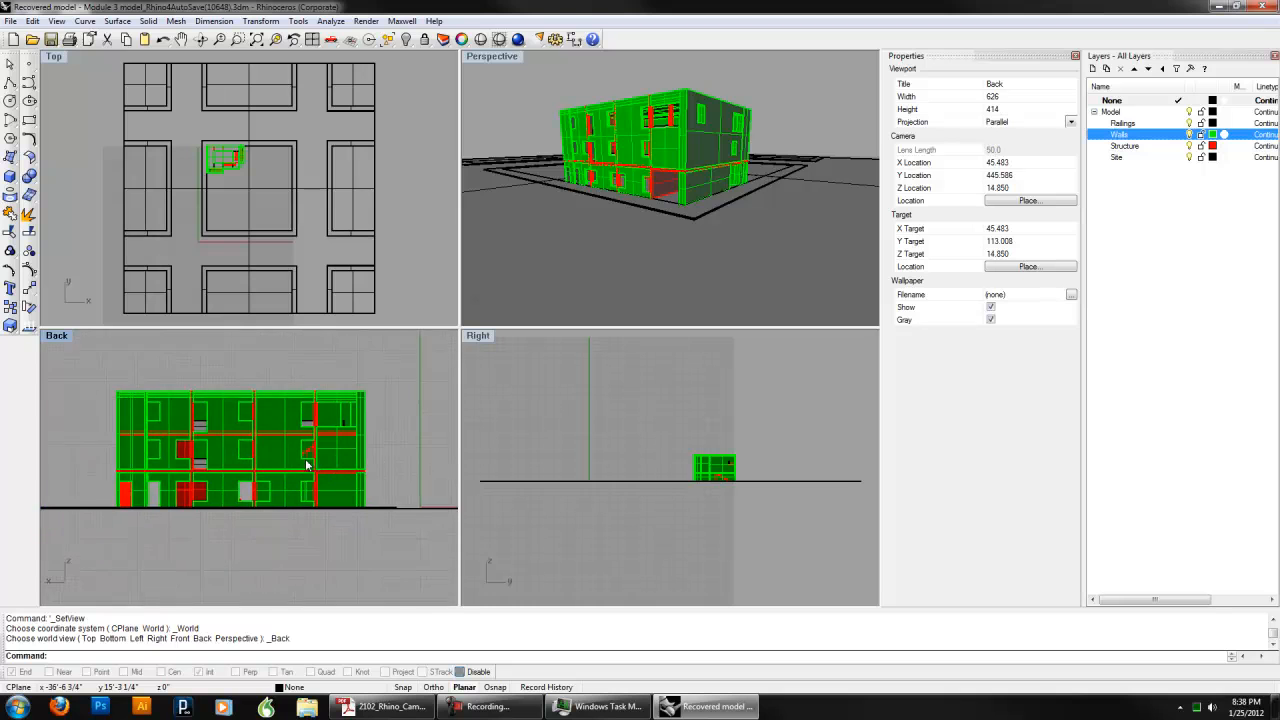
pyautogui.scroll(3, 308, 465)
pyautogui.moveTo(309, 455); pyautogui.dragTo(343, 463, button='right')
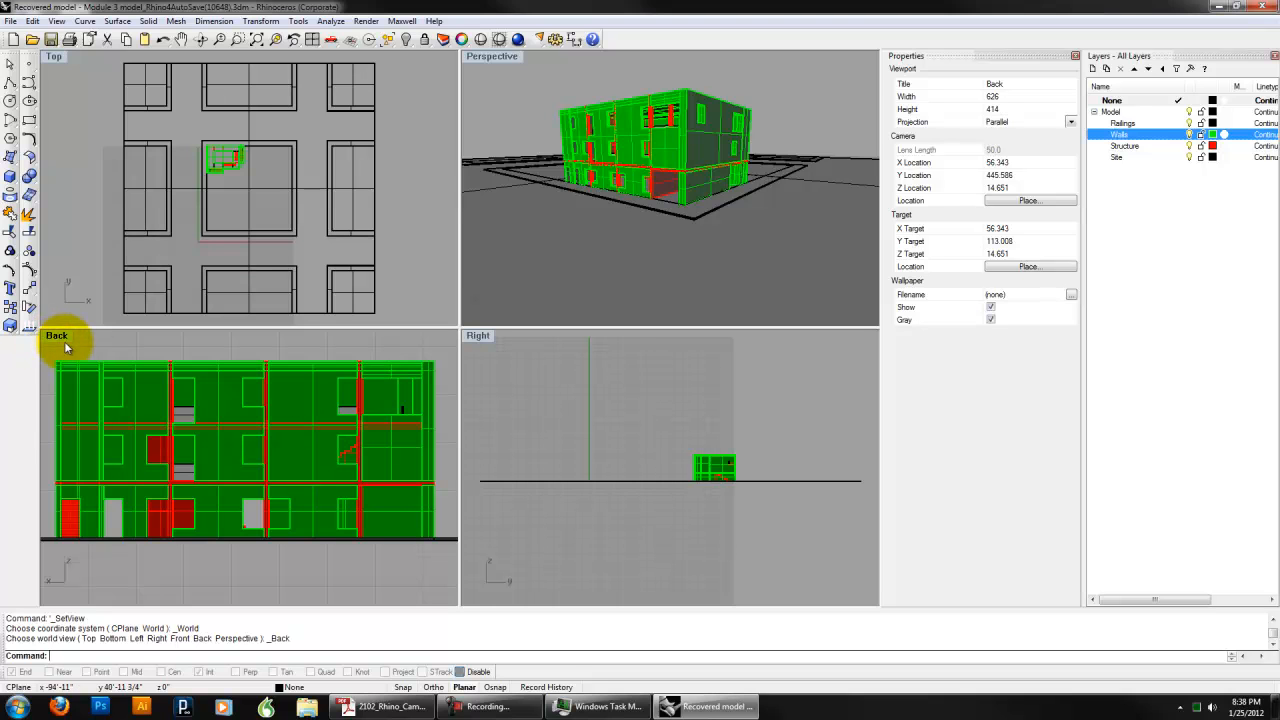
# - Show the Back viewport's camera and set its projection to Perspective
pyautogui.click(57, 21)
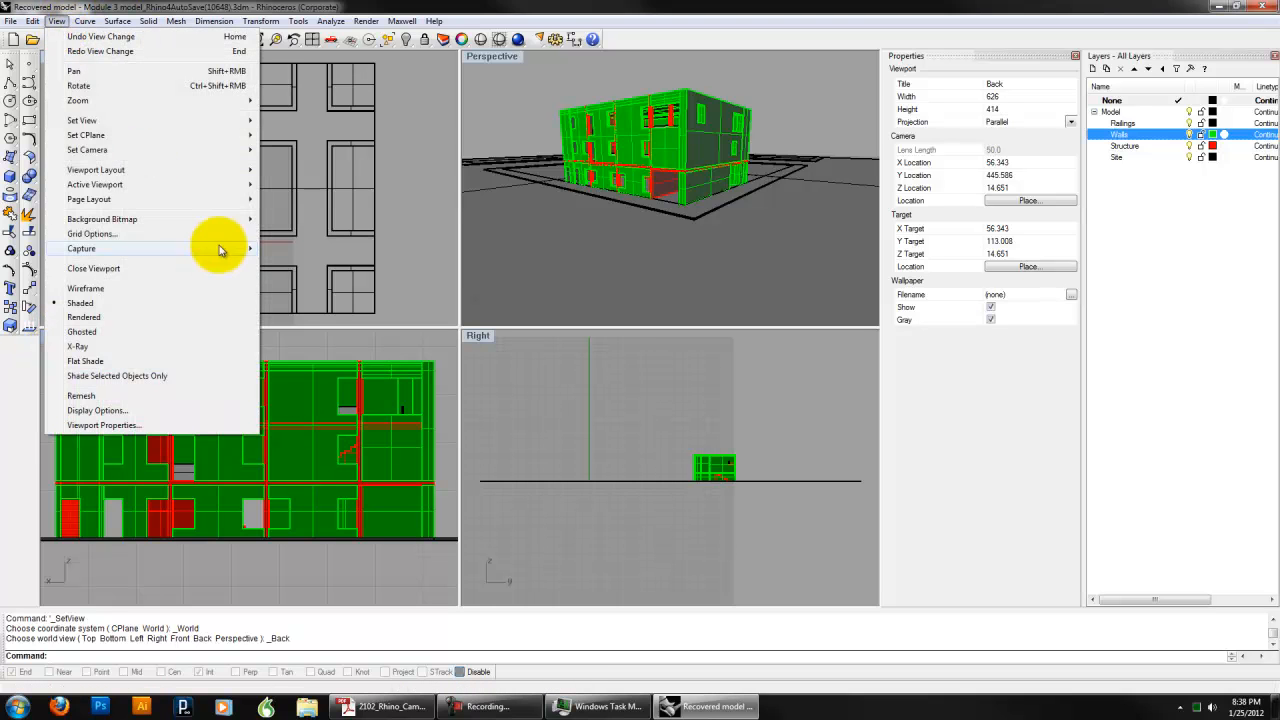
pyautogui.click(403, 21)
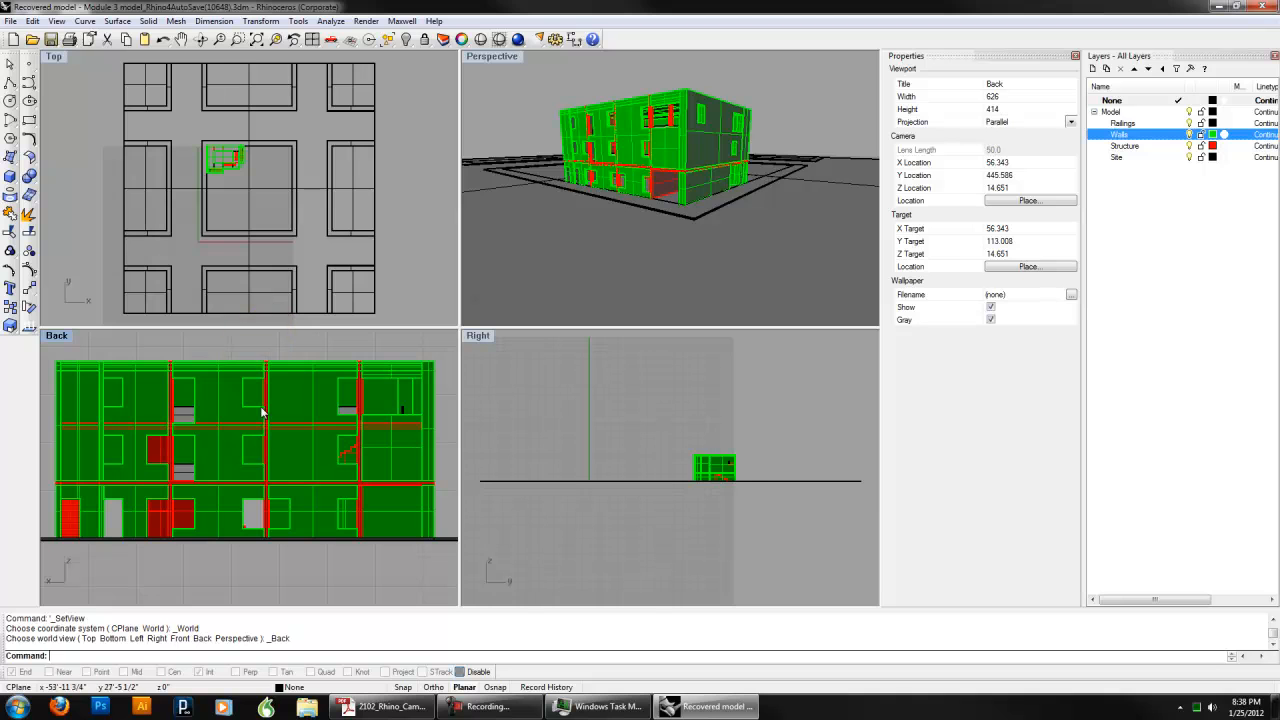
pyautogui.press('F6')
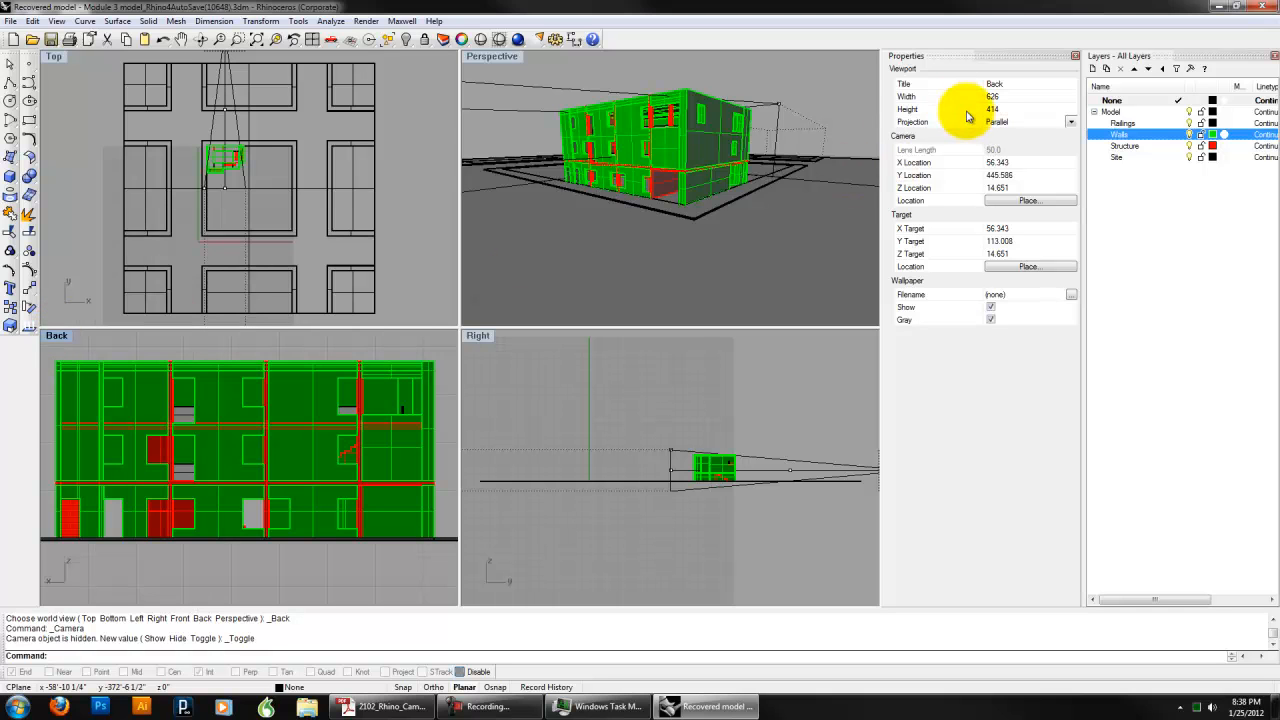
pyautogui.click(1015, 123)
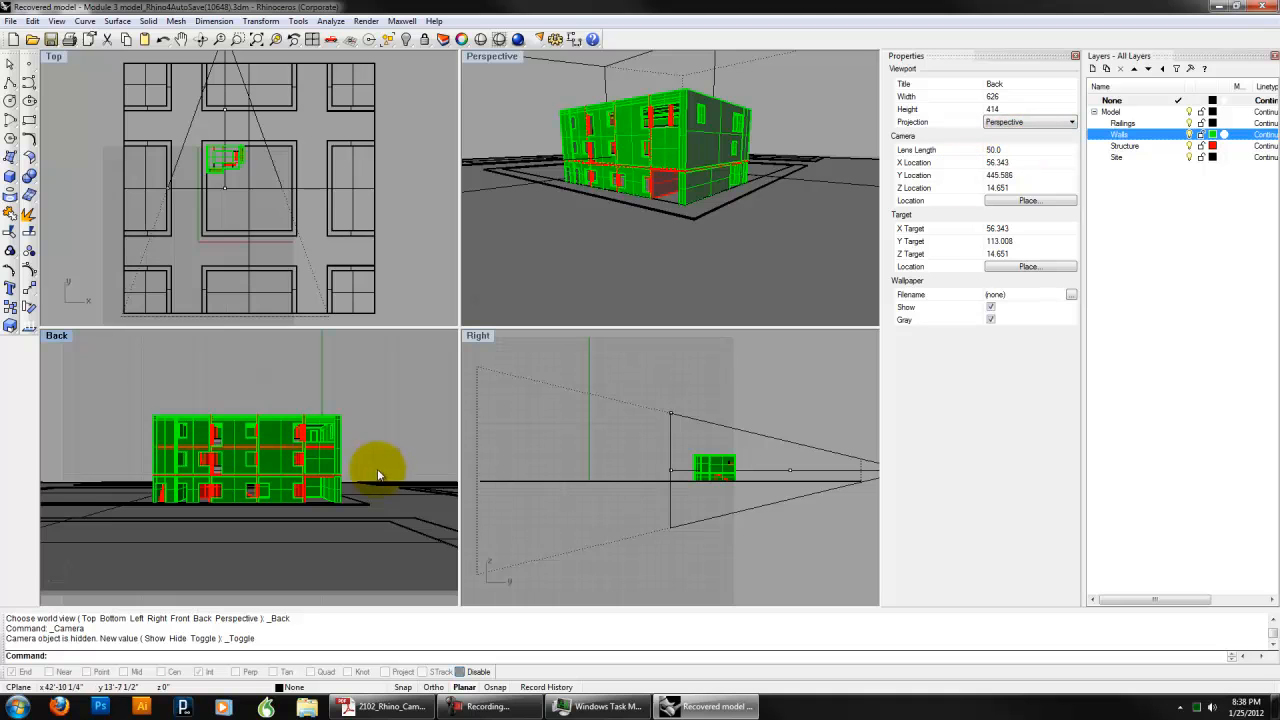
# - Adjust the Back viewport camera's lens length to about 105.6 so the rear elevation fills the view
pyautogui.click(56, 338)
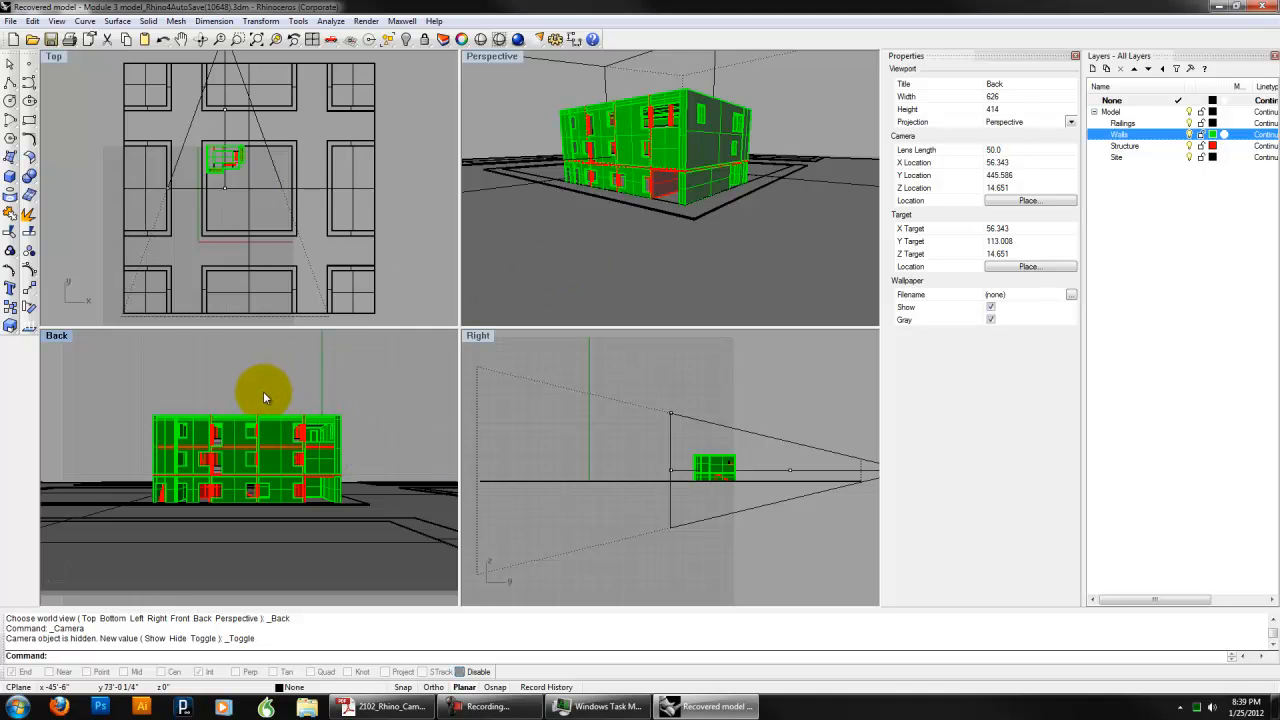
pyautogui.moveTo(270, 145); pyautogui.dragTo(275, 235, button='right')
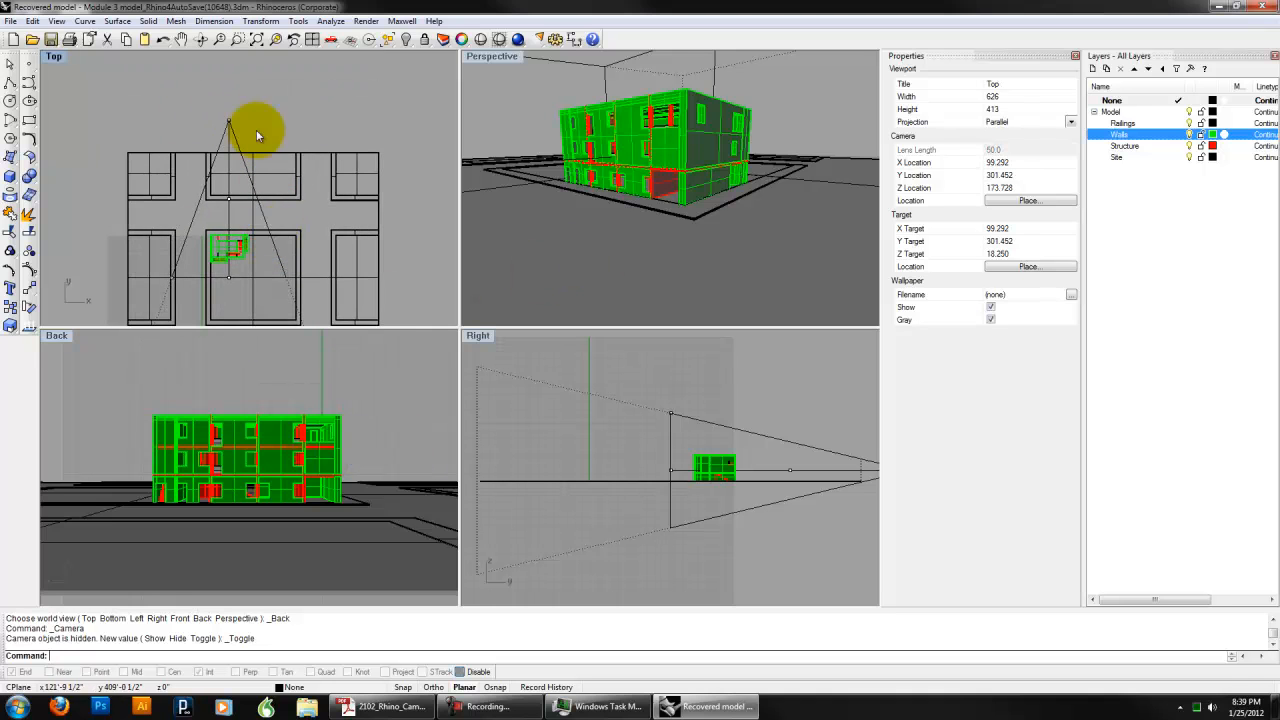
pyautogui.click(70, 343)
pyautogui.click(57, 21)
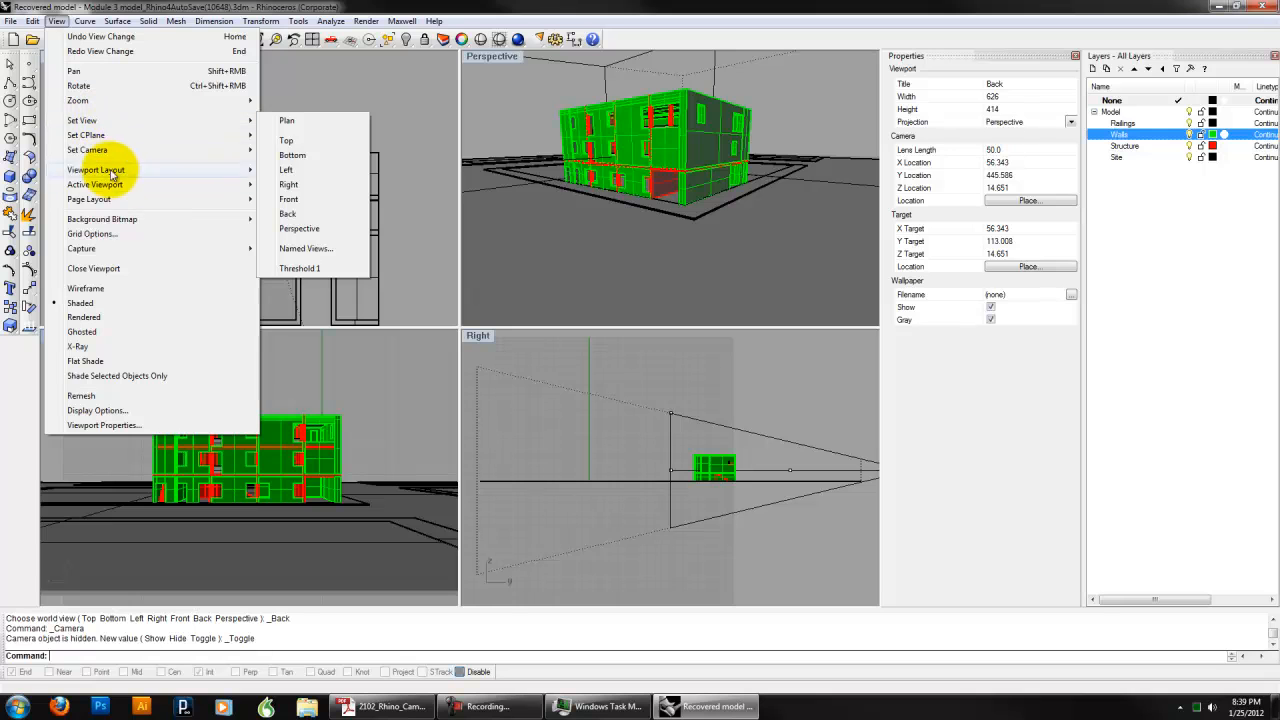
pyautogui.moveTo(137, 151)
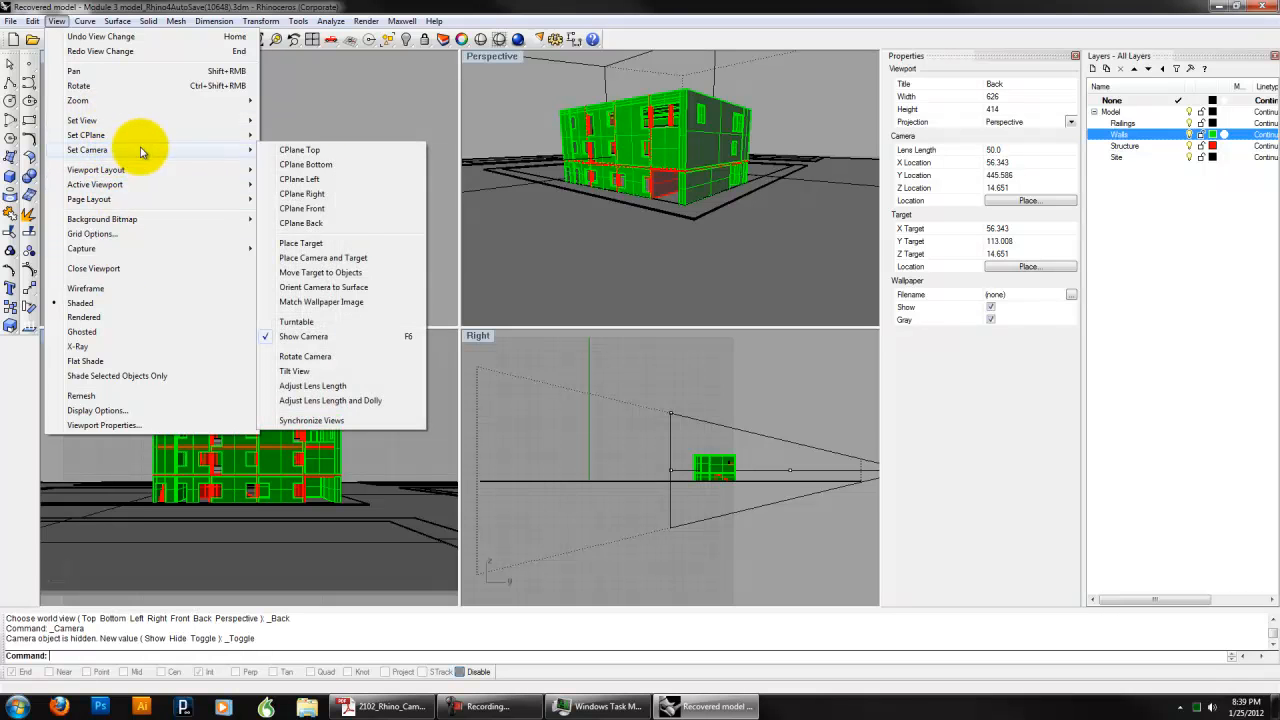
pyautogui.click(338, 393)
pyautogui.moveTo(280, 455); pyautogui.dragTo(281, 400)
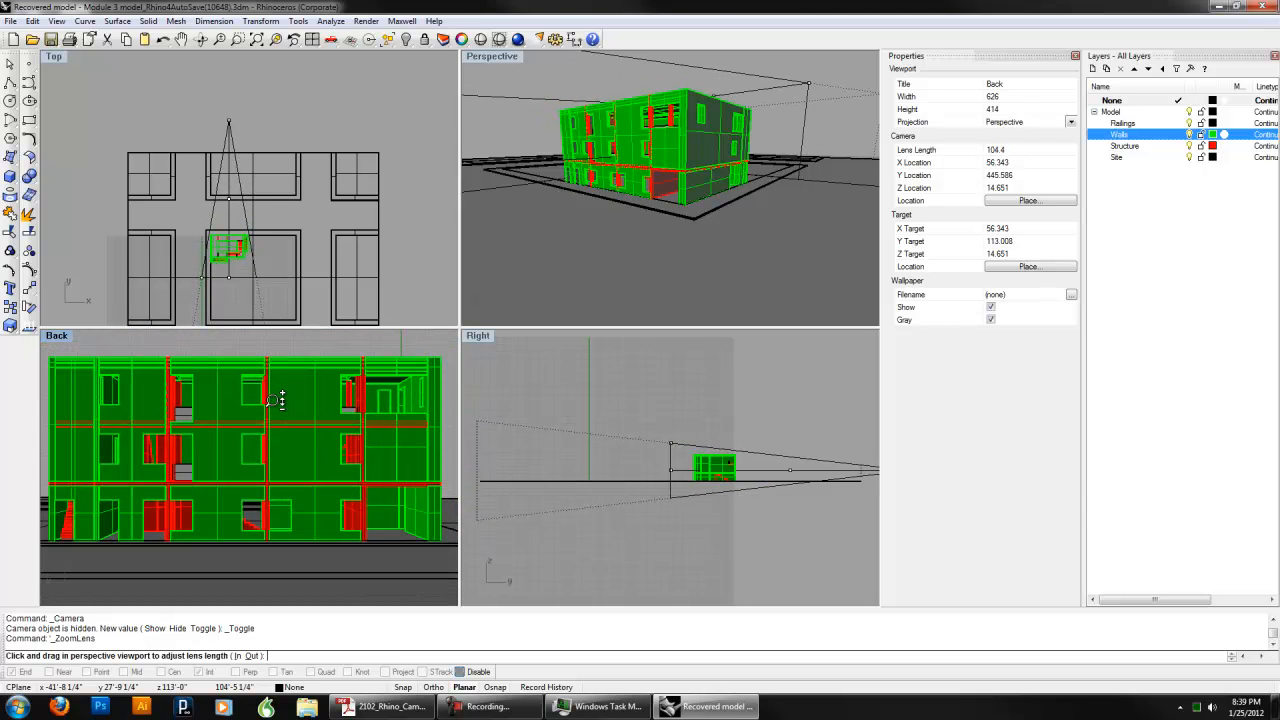
pyautogui.moveTo(281, 400); pyautogui.dragTo(281, 399)
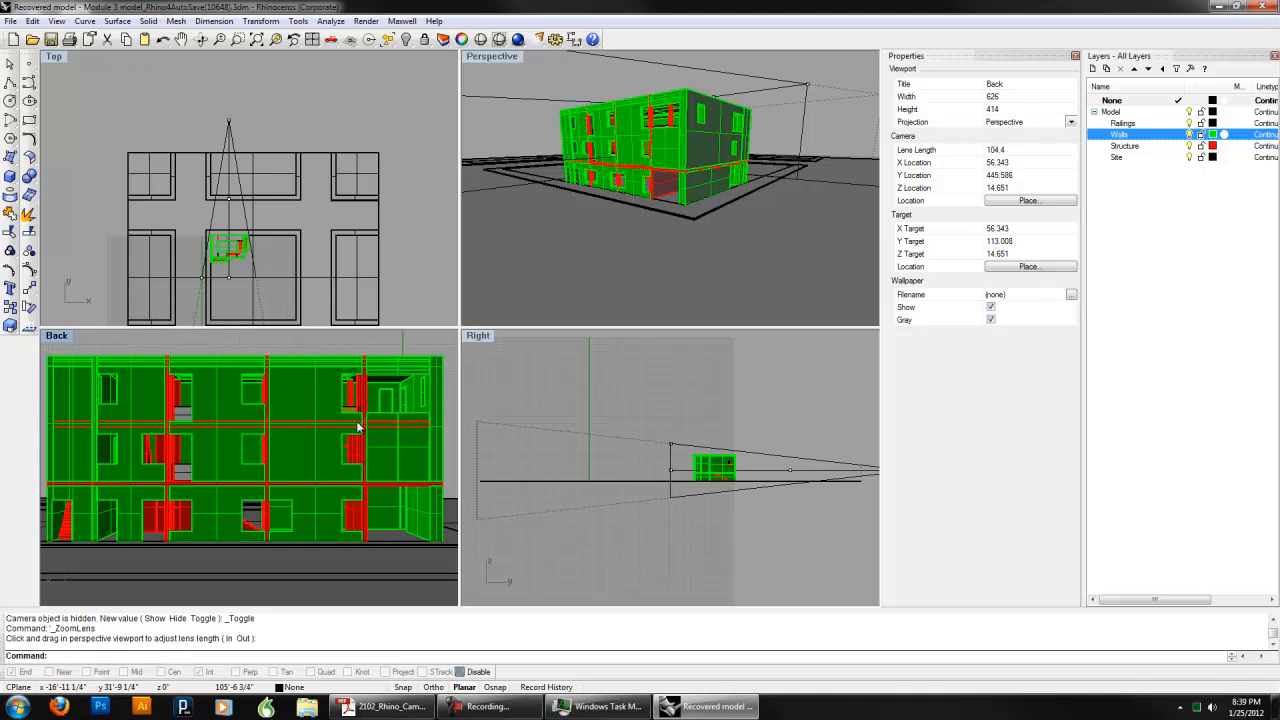
# - Hide the four wall pieces covering the two upper floors of the rear facade in the Back viewport
pyautogui.click(297, 400)
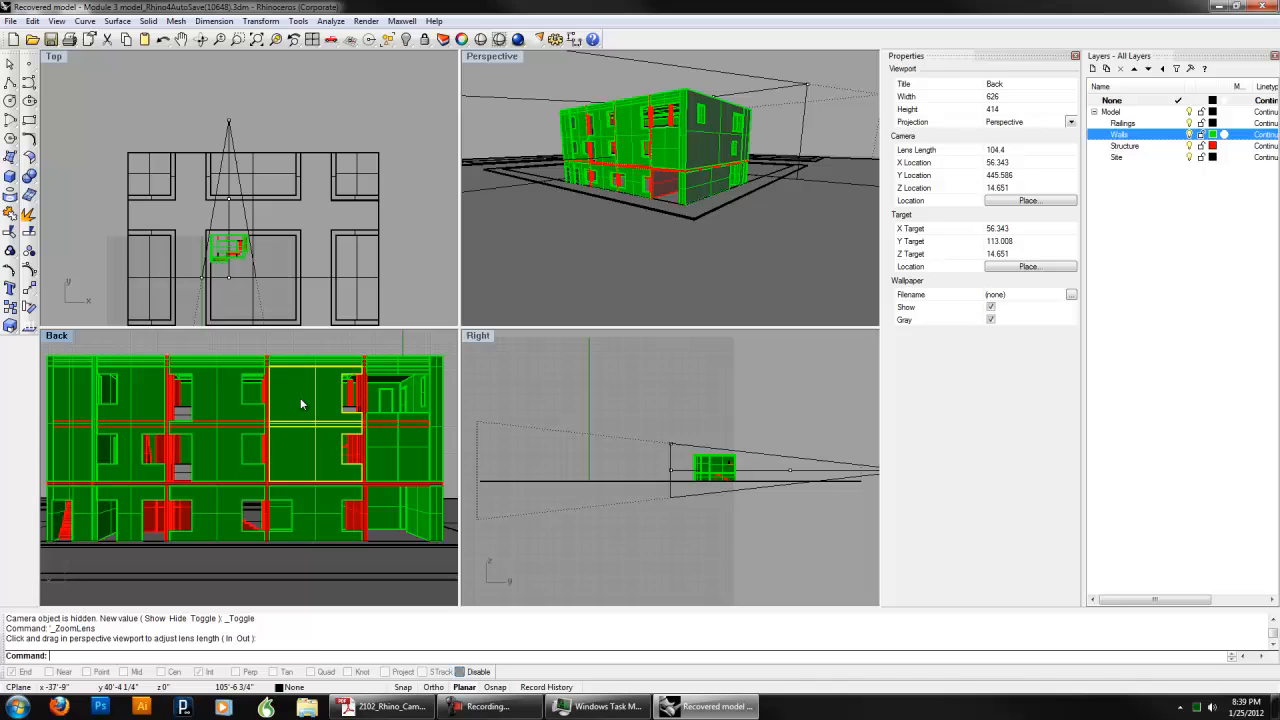
pyautogui.keyDown('shift'); pyautogui.click(230, 412); pyautogui.keyUp('shift')
pyautogui.keyDown('shift'); pyautogui.click(120, 415); pyautogui.keyUp('shift')
pyautogui.keyDown('shift'); pyautogui.click(391, 372); pyautogui.keyUp('shift')
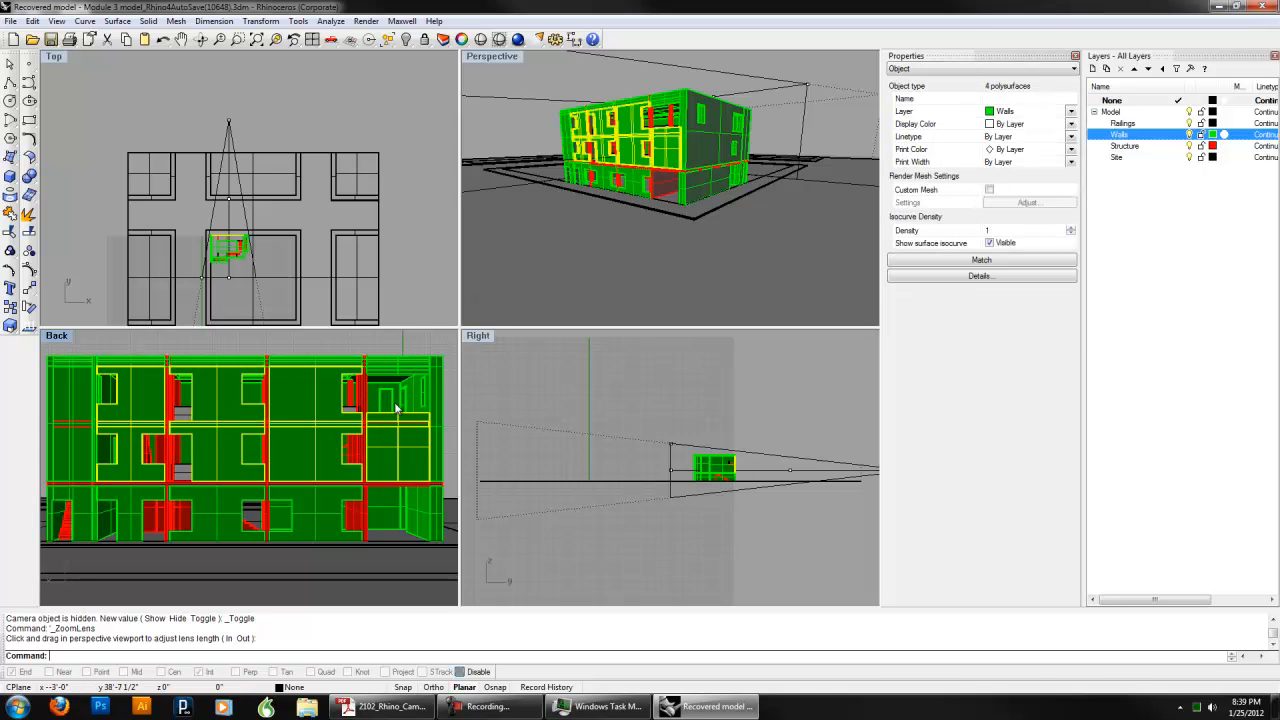
pyautogui.press('Return')
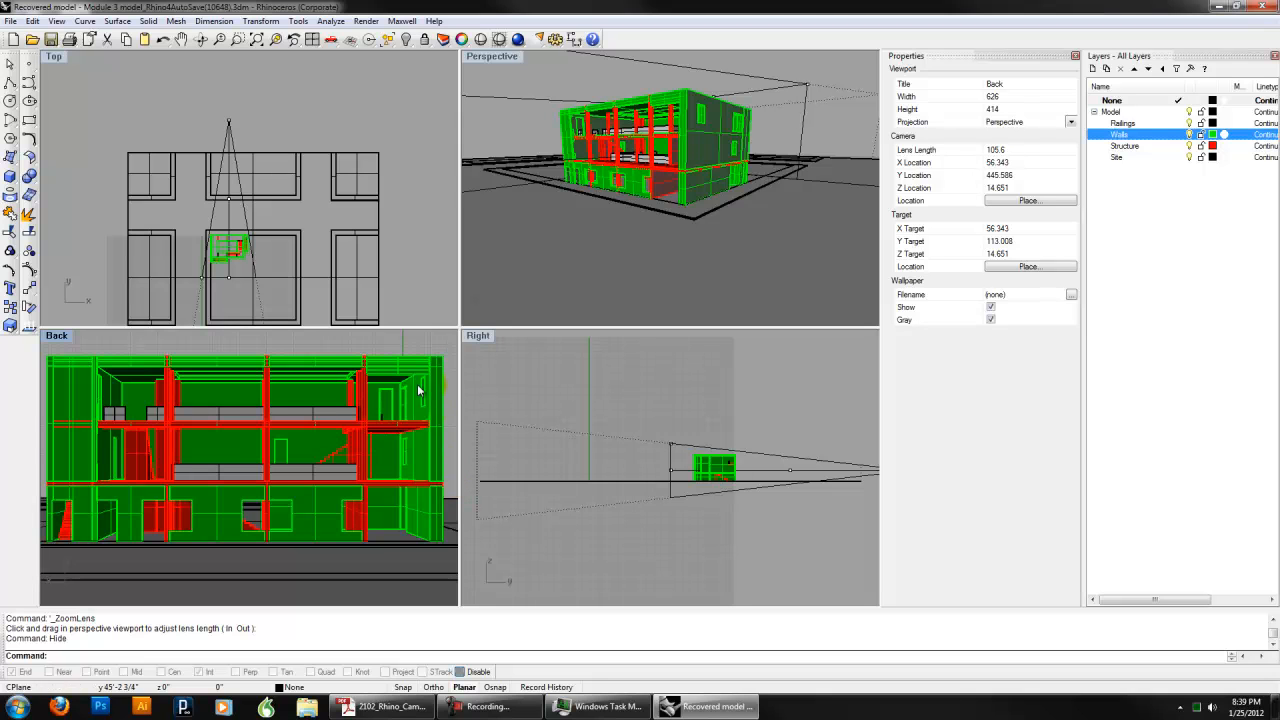
# - Hide the two end walls, upper and ground floor, that enclose the stairs in the Back viewport
pyautogui.click(80, 489)
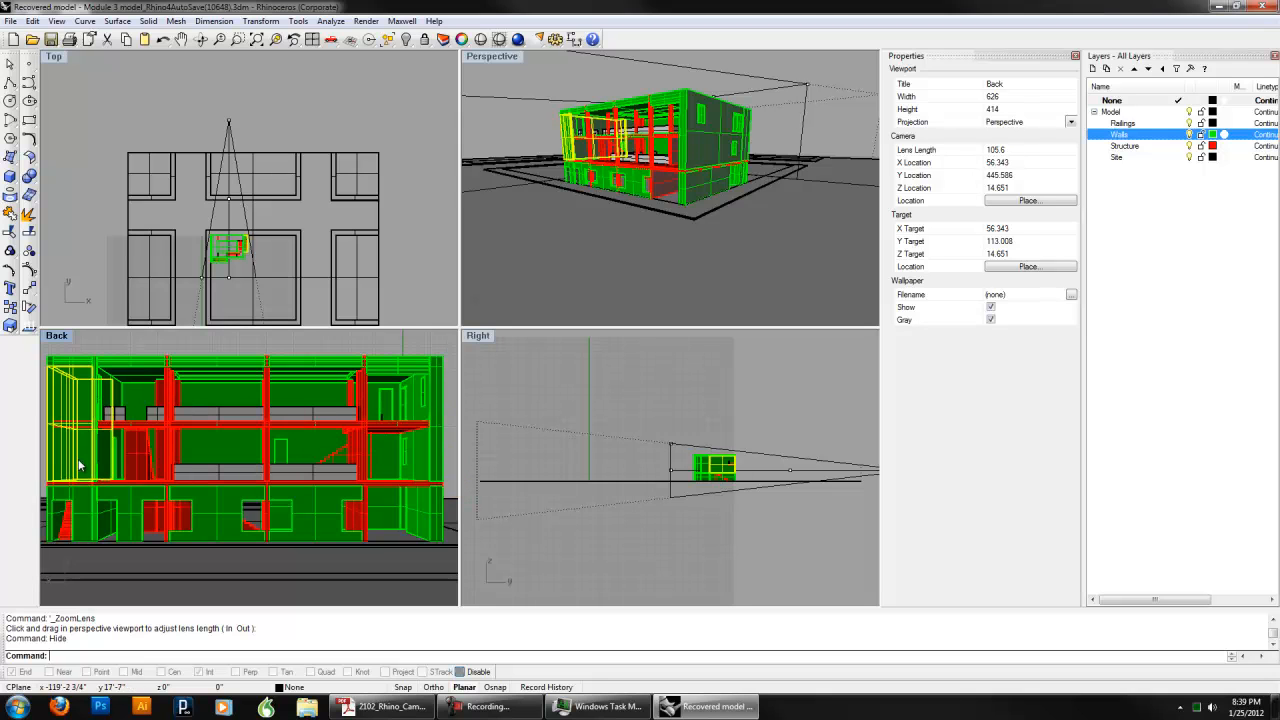
pyautogui.keyDown('shift'); pyautogui.click(76, 506); pyautogui.keyUp('shift')
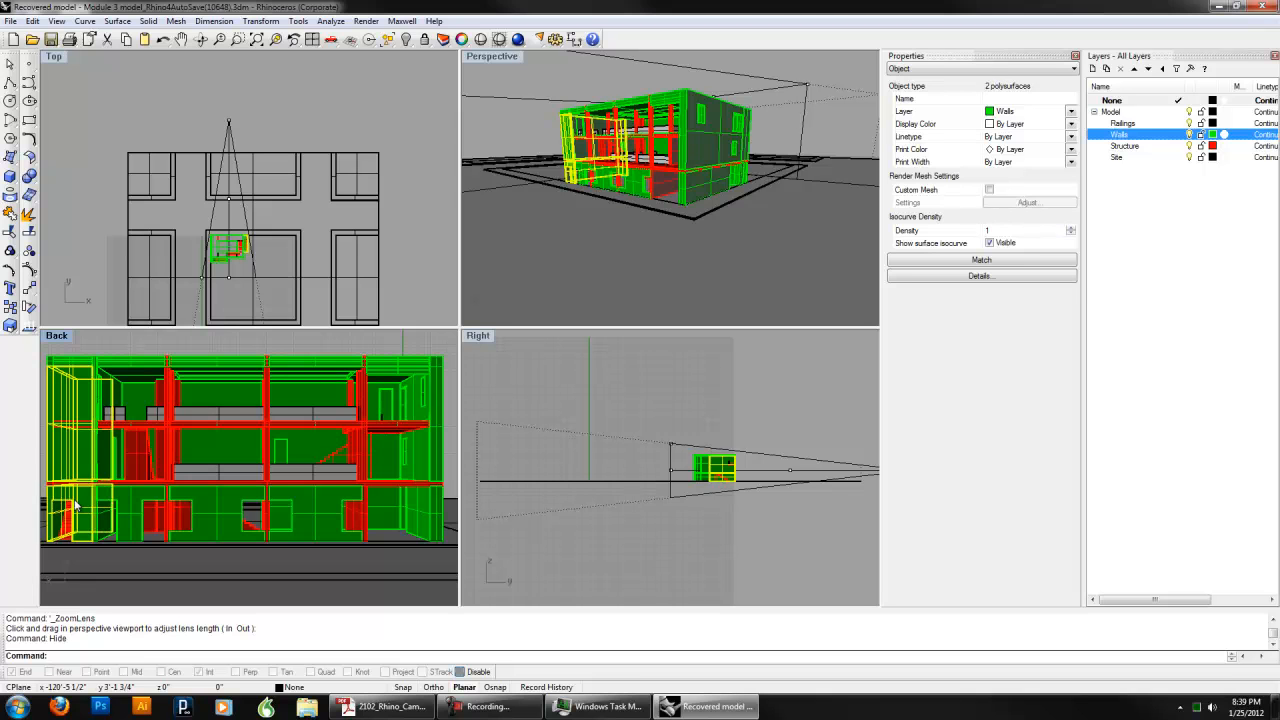
pyautogui.press('Return')
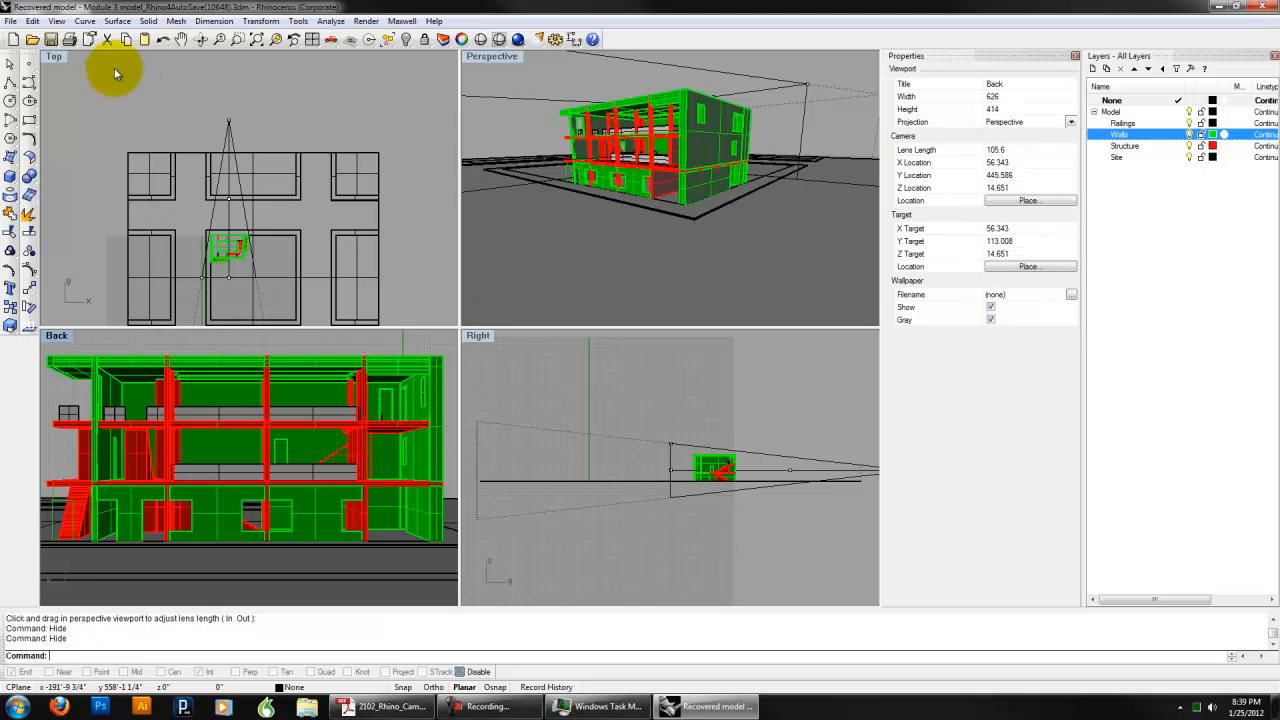
# - Shorten the Back camera's lens length to about 37.3 with Adjust Lens Length and Dolly, and pull the camera back from the facade in plan
pyautogui.click(34, 21)
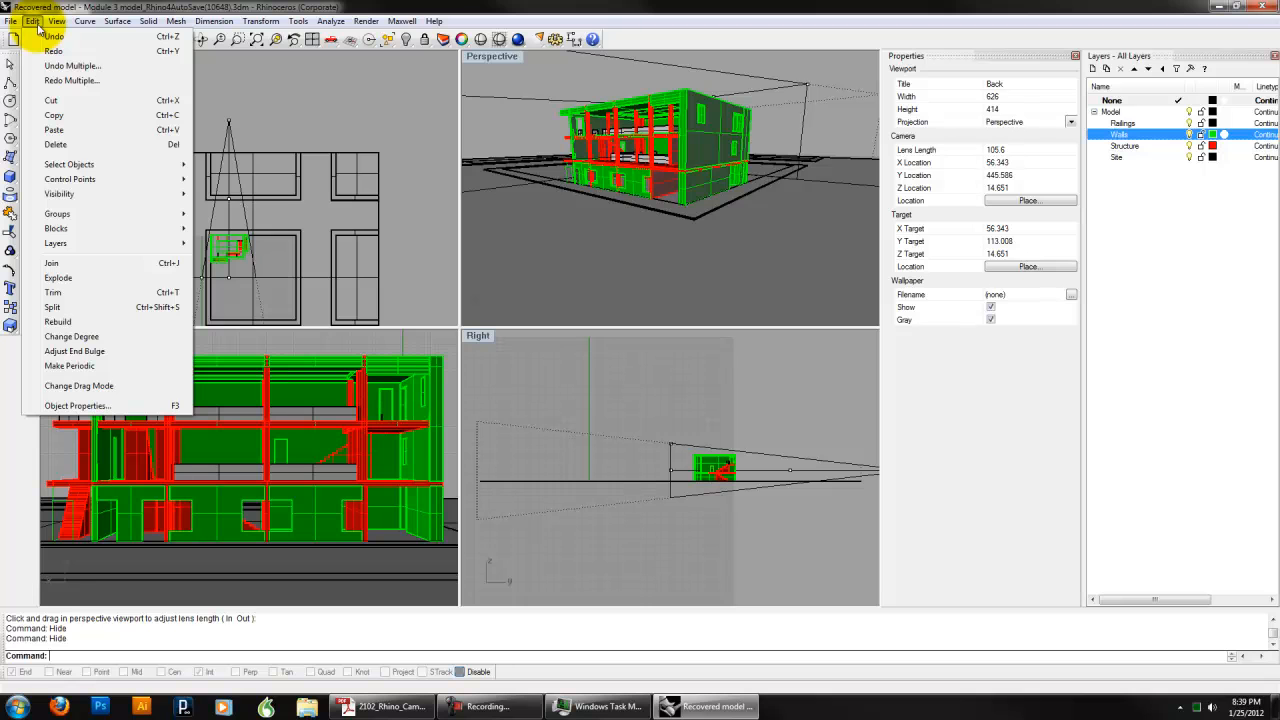
pyautogui.moveTo(57, 21)
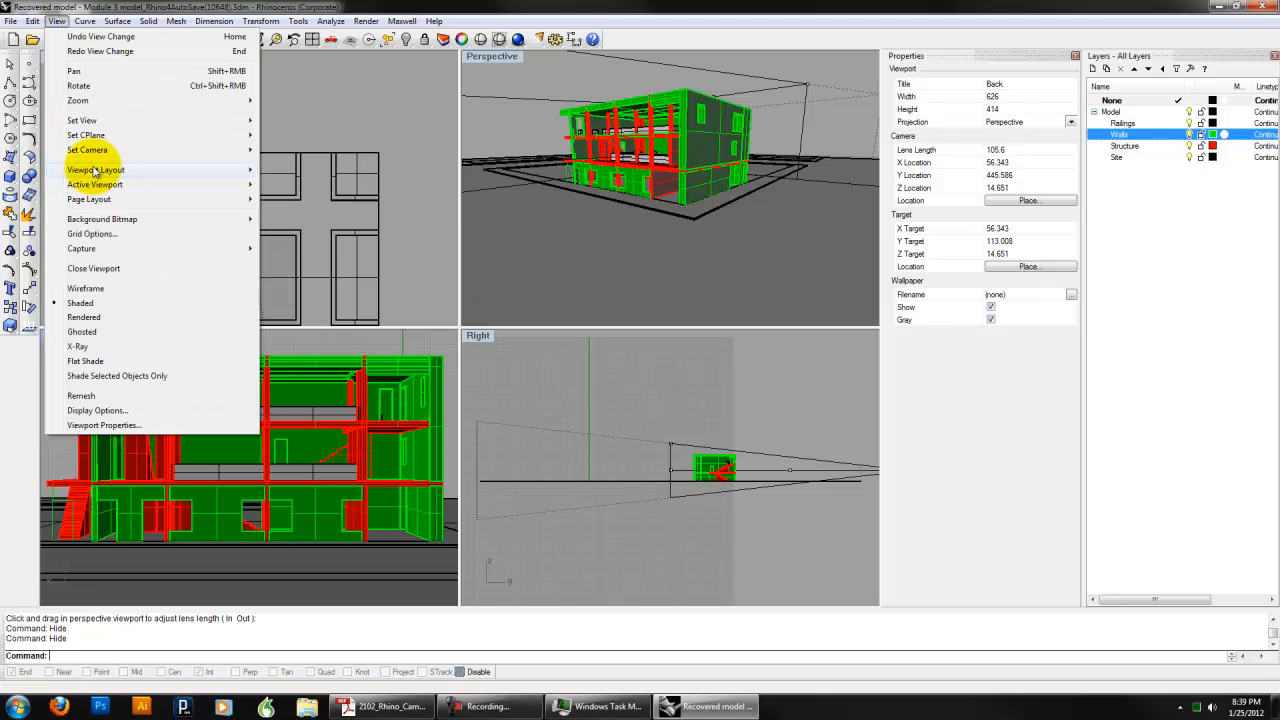
pyautogui.moveTo(114, 150)
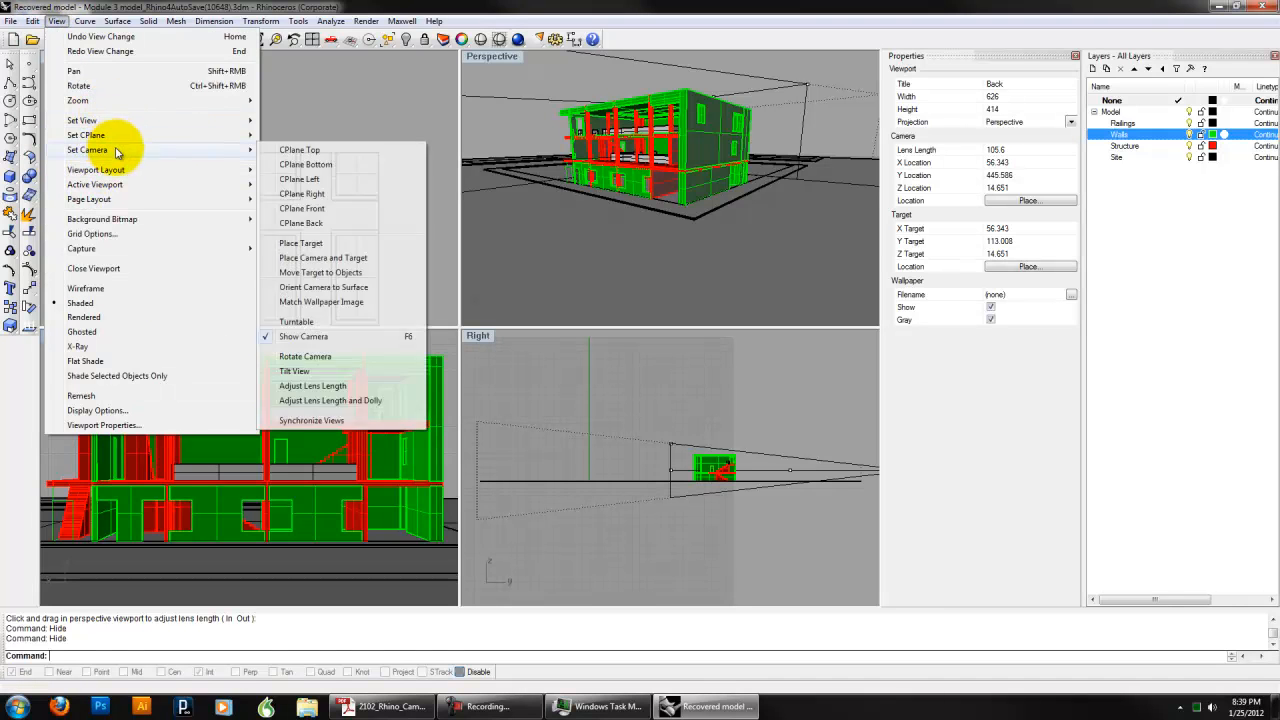
pyautogui.click(358, 403)
pyautogui.moveTo(250, 469); pyautogui.dragTo(268, 540)
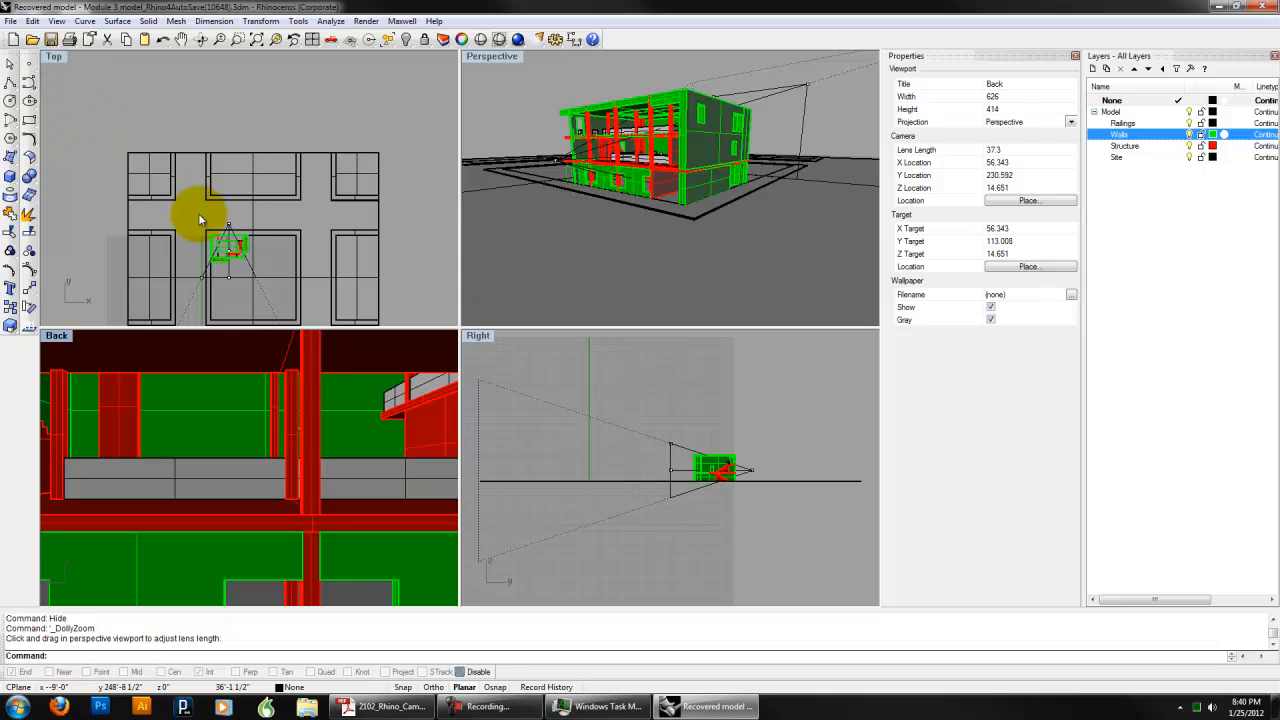
pyautogui.moveTo(228, 228); pyautogui.dragTo(233, 196)
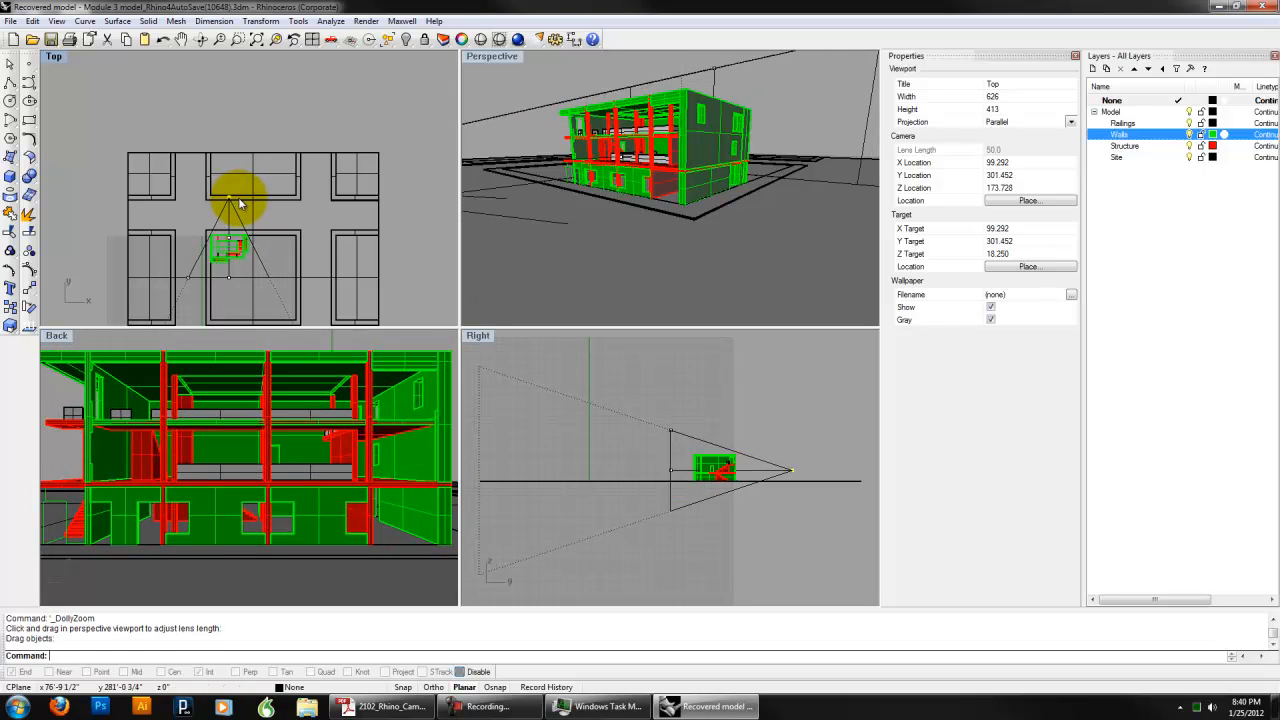
# - Adjust the Back camera's lens length and dolly to about 22.2, and pull the camera back in plan to a Y location of about 251.5
pyautogui.click(57, 21)
pyautogui.moveTo(113, 124)
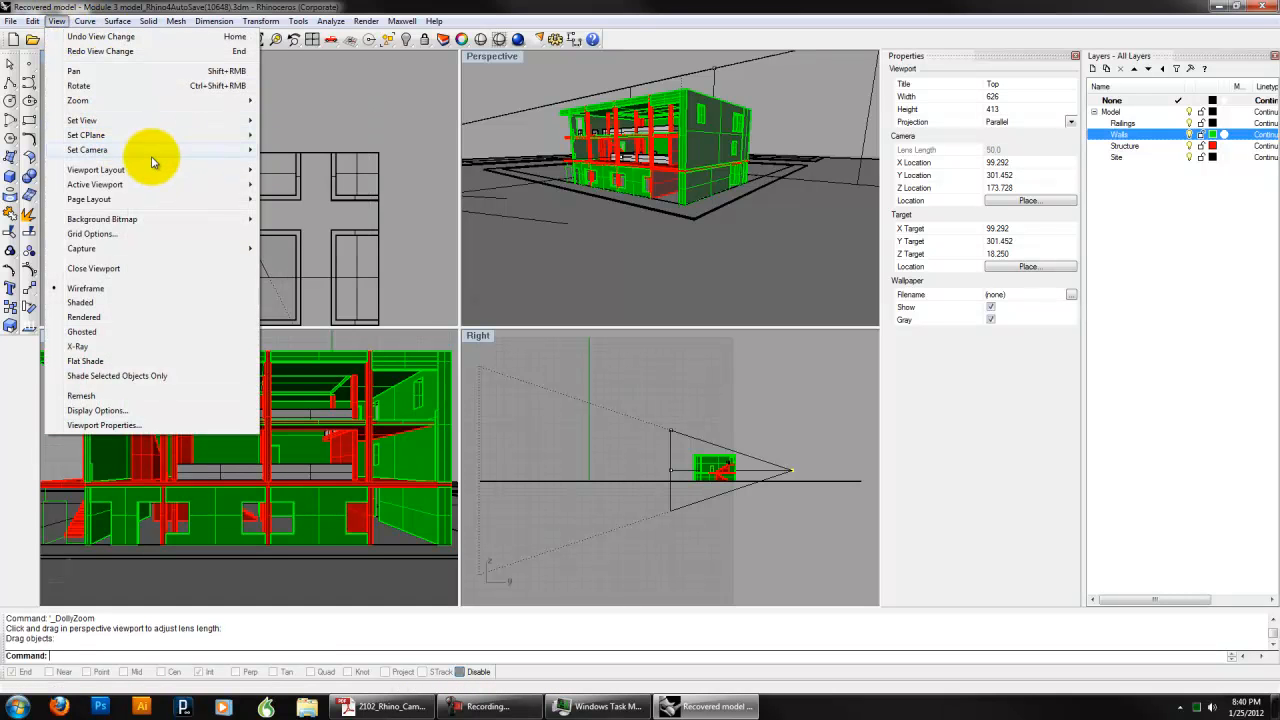
pyautogui.moveTo(151, 150)
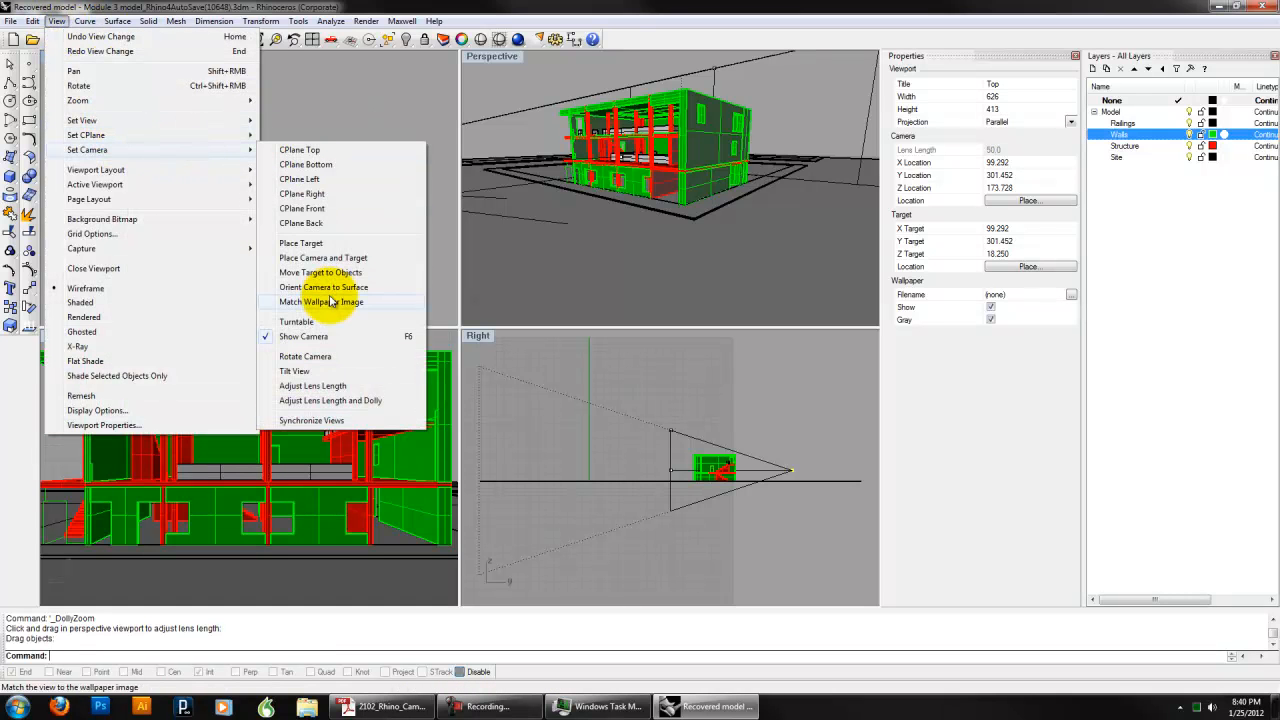
pyautogui.click(355, 400)
pyautogui.moveTo(265, 453); pyautogui.dragTo(275, 495)
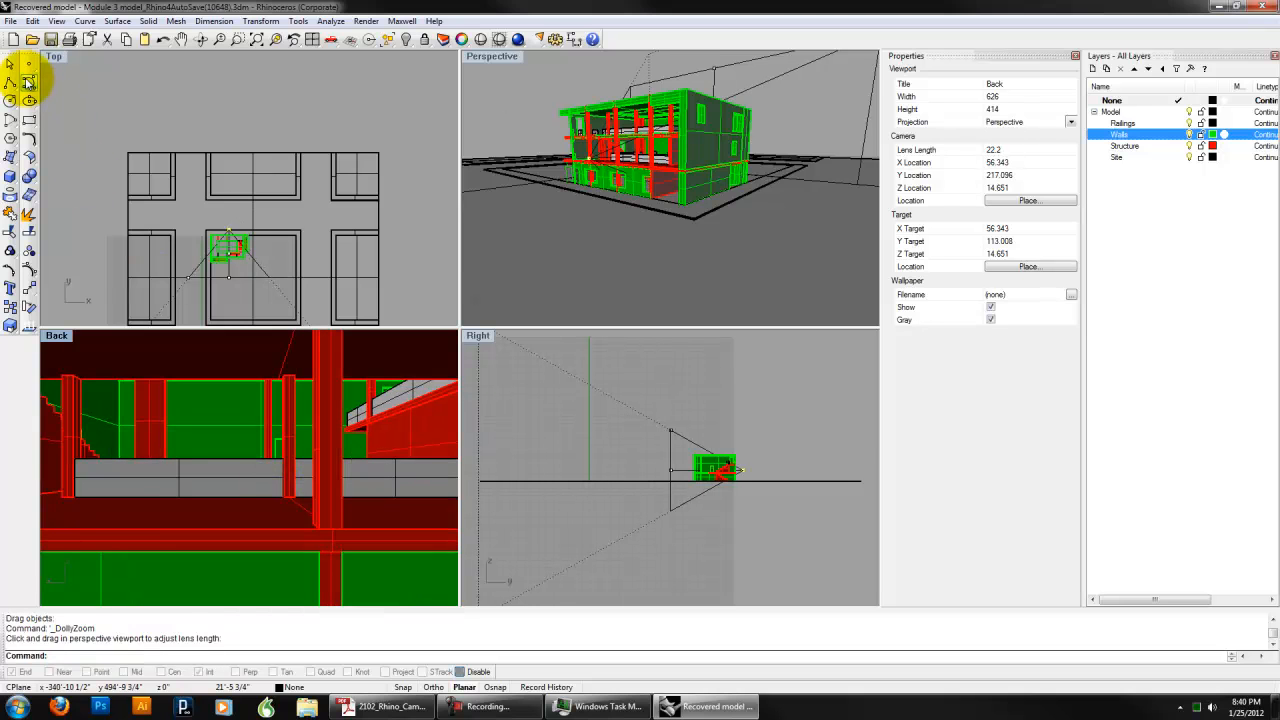
pyautogui.click(10, 65)
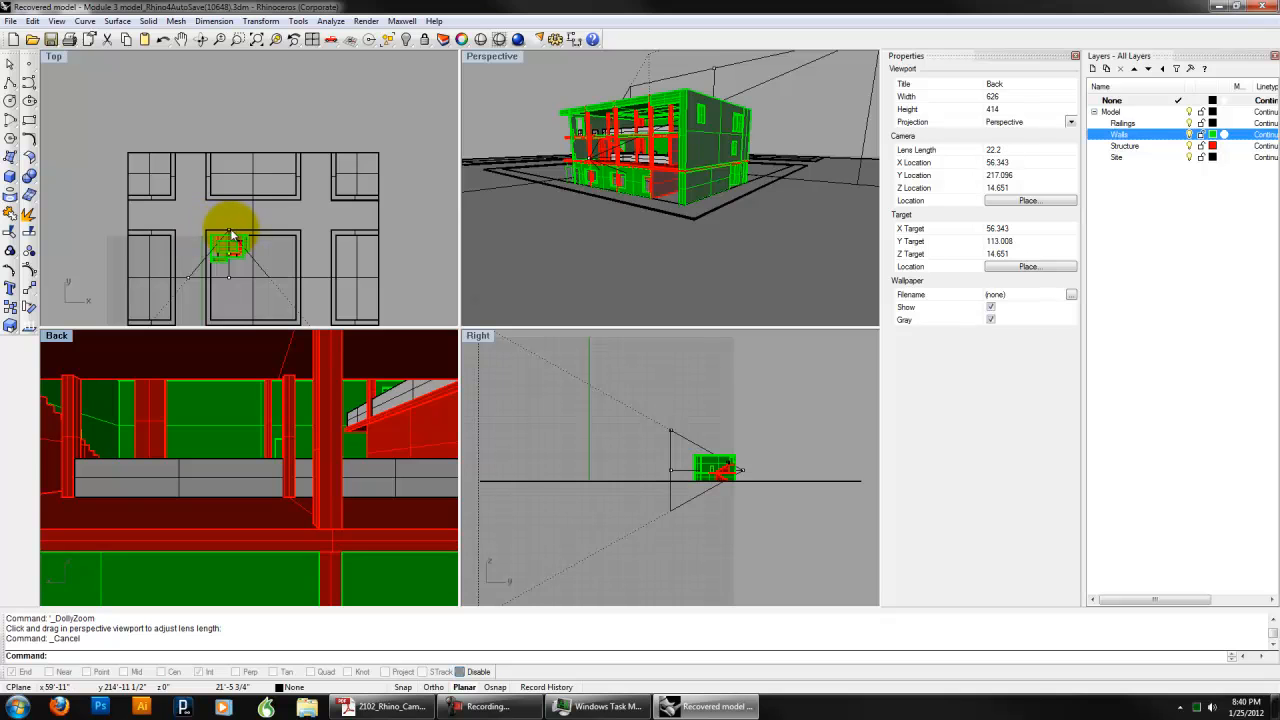
pyautogui.moveTo(229, 233); pyautogui.dragTo(229, 213)
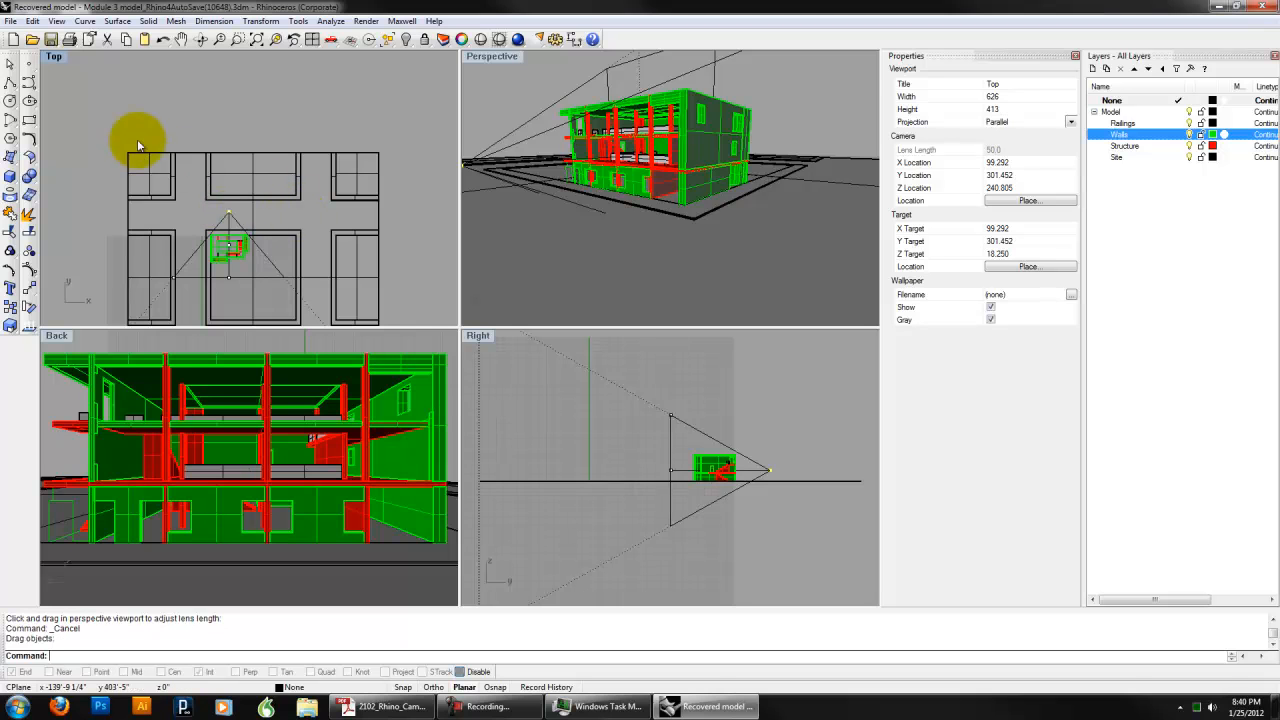
# - Switch the Back viewport to the world Top view and frame the building's roof in it
pyautogui.click(61, 338)
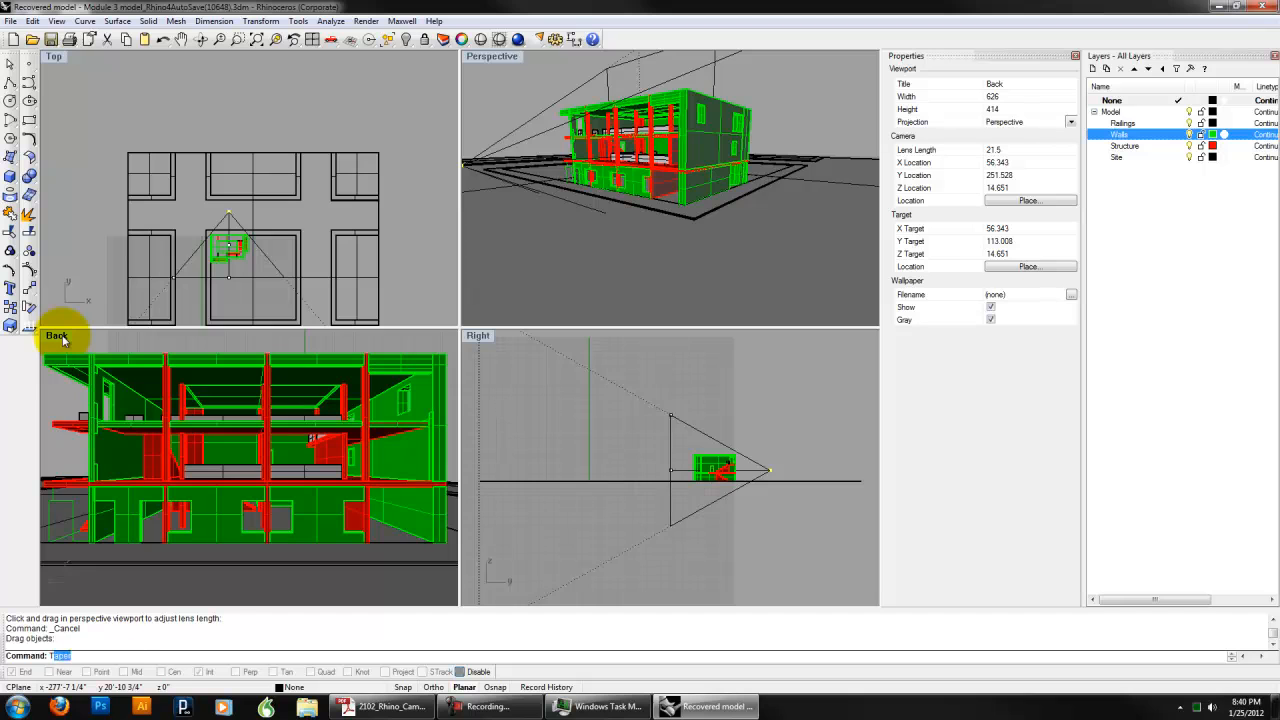
pyautogui.write('t')
pyautogui.press('Return')
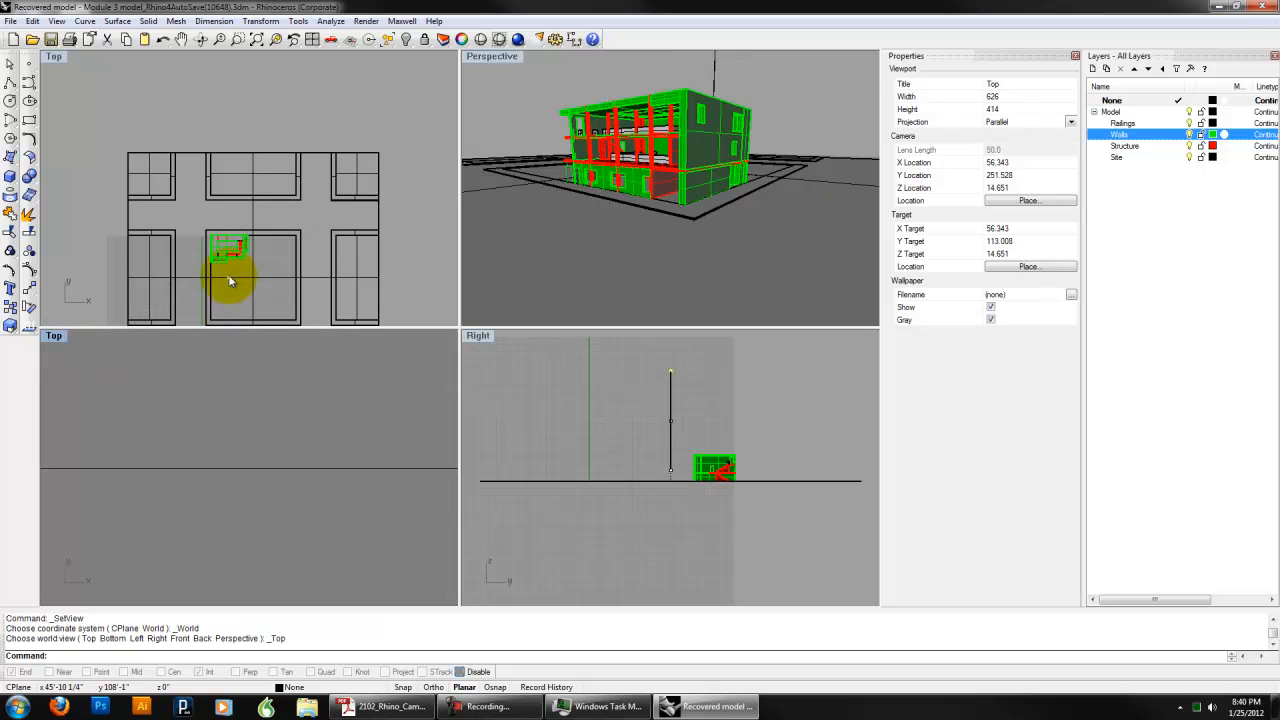
pyautogui.scroll(-6, 234, 408)
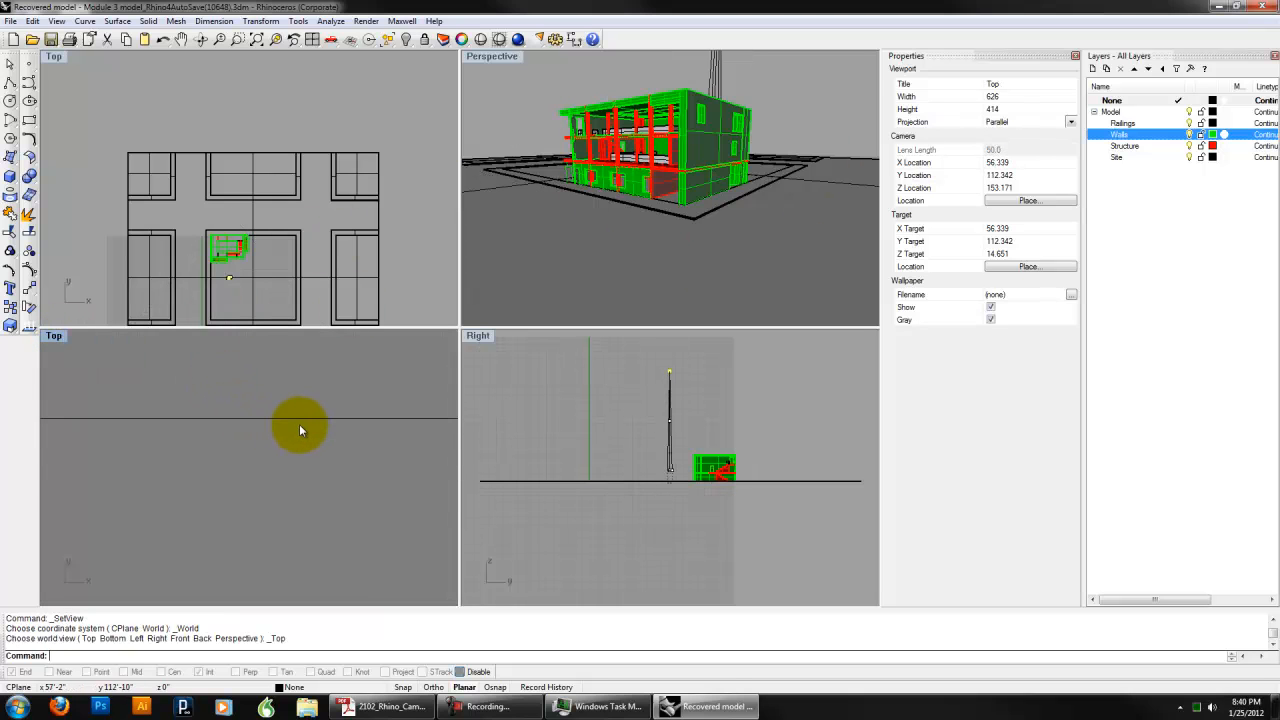
pyautogui.scroll(-5, 308, 428)
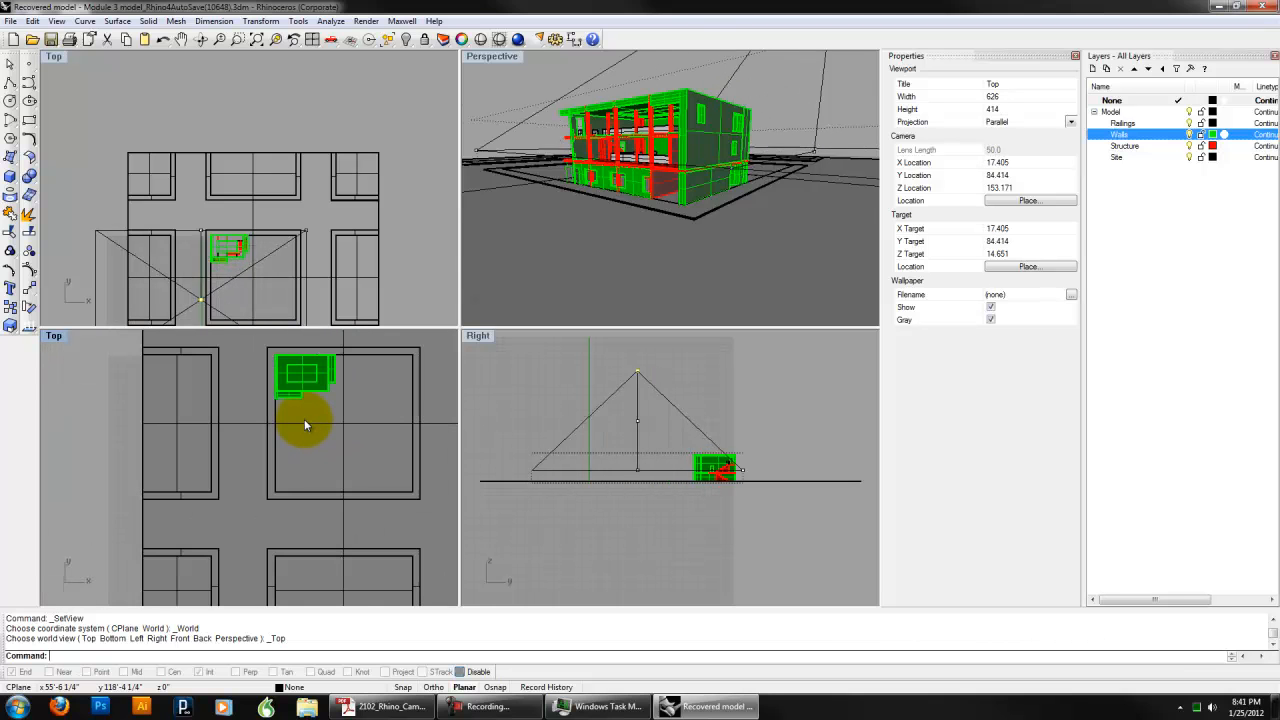
pyautogui.moveTo(309, 395); pyautogui.dragTo(245, 471, button='right')
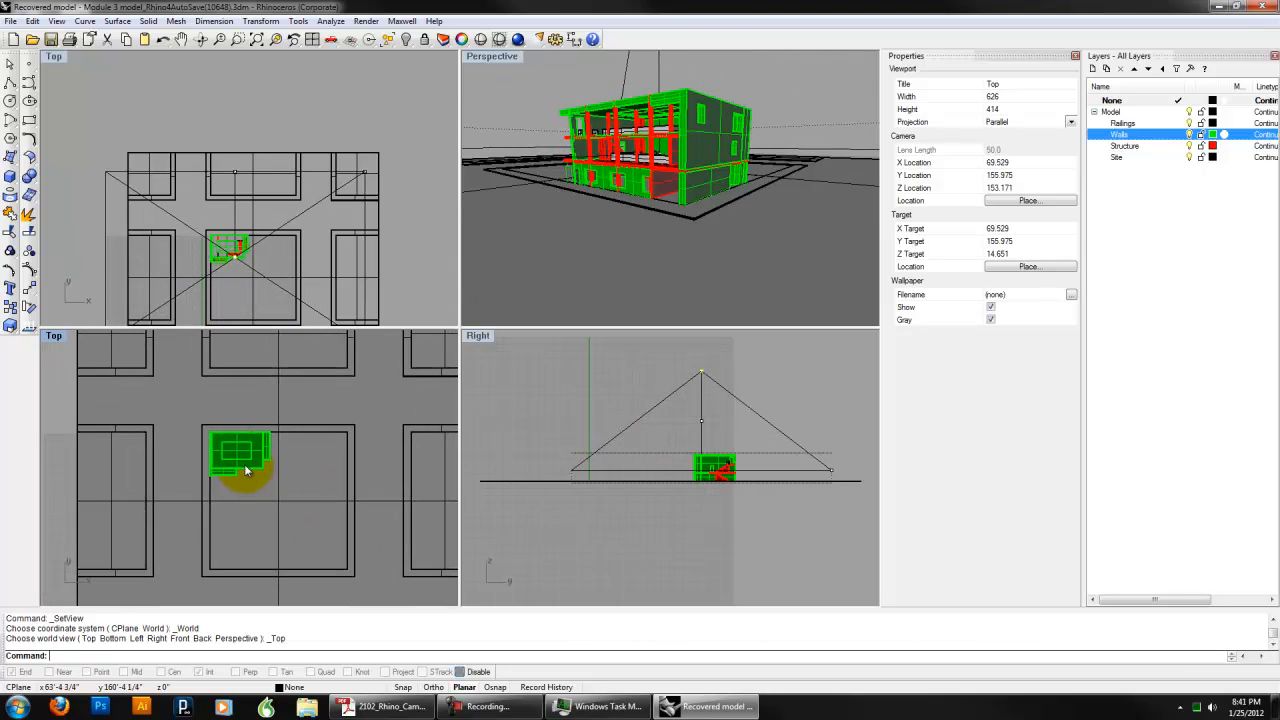
pyautogui.scroll(8, 245, 468)
pyautogui.scroll(4, 246, 464)
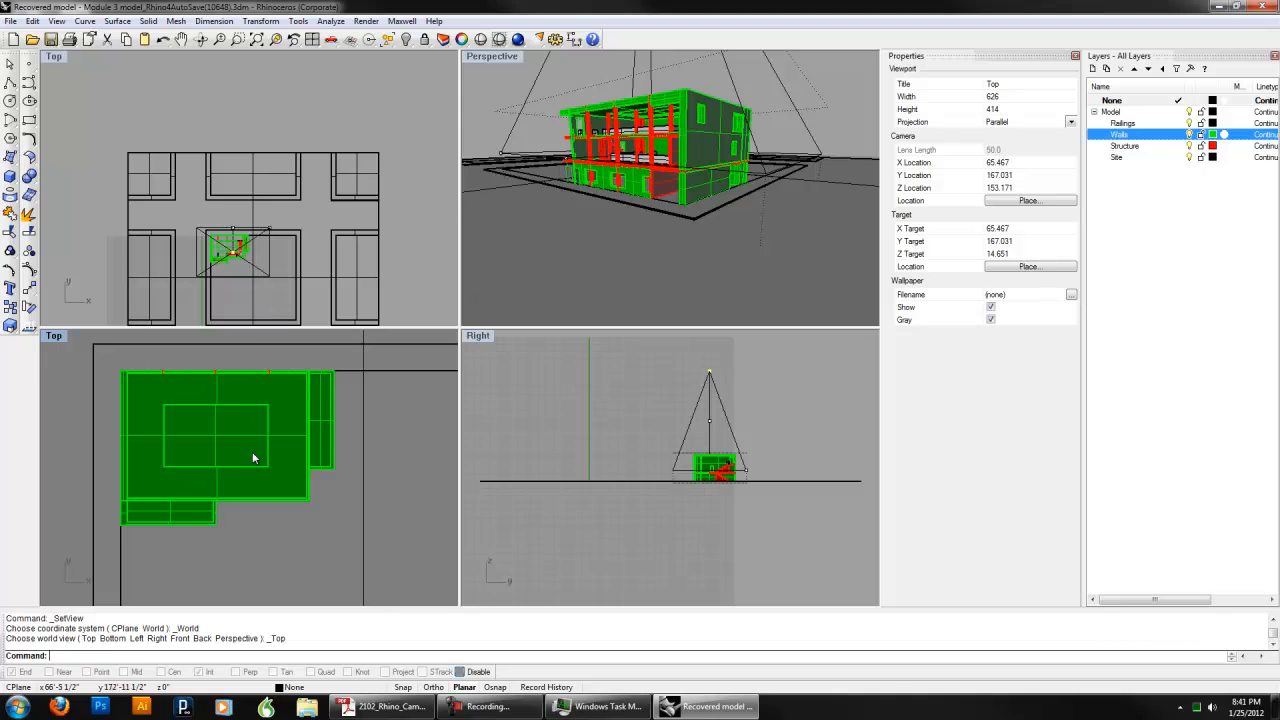
# - Show all hidden objects and hide the main roof polysurface to open the building from above
pyautogui.write('Show')
pyautogui.press('Return')
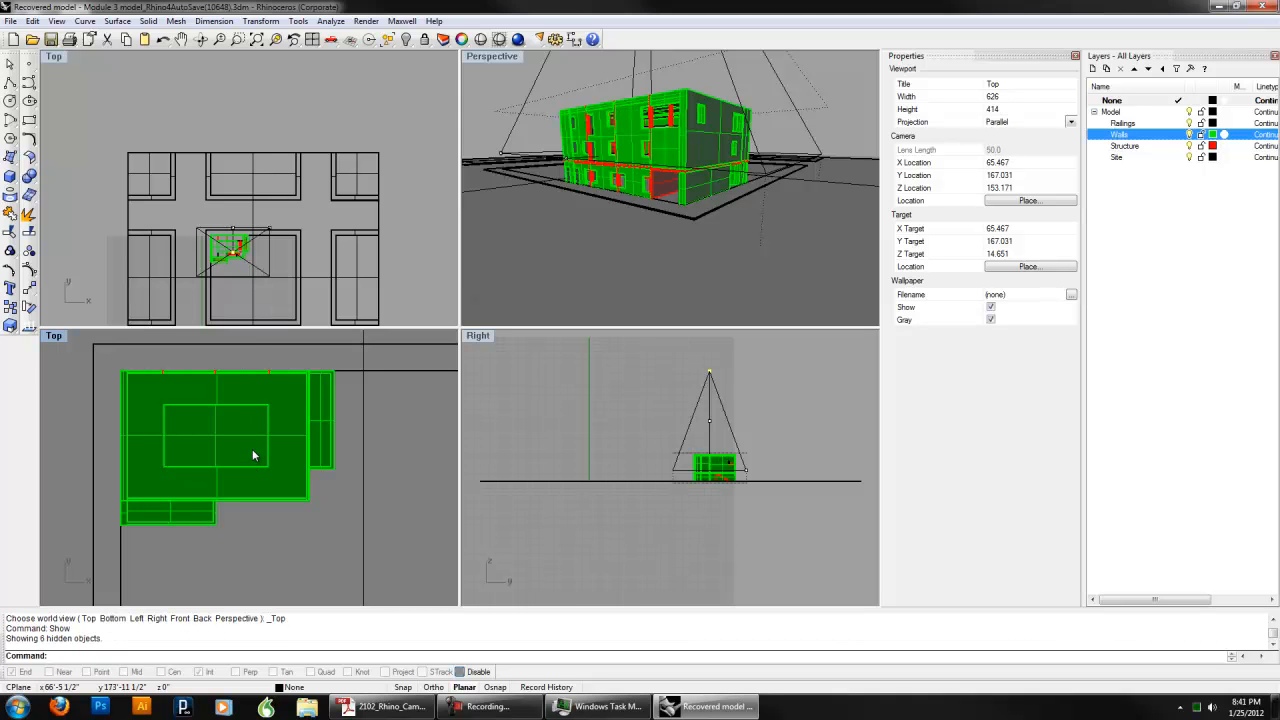
pyautogui.click(253, 456)
pyautogui.click(286, 441)
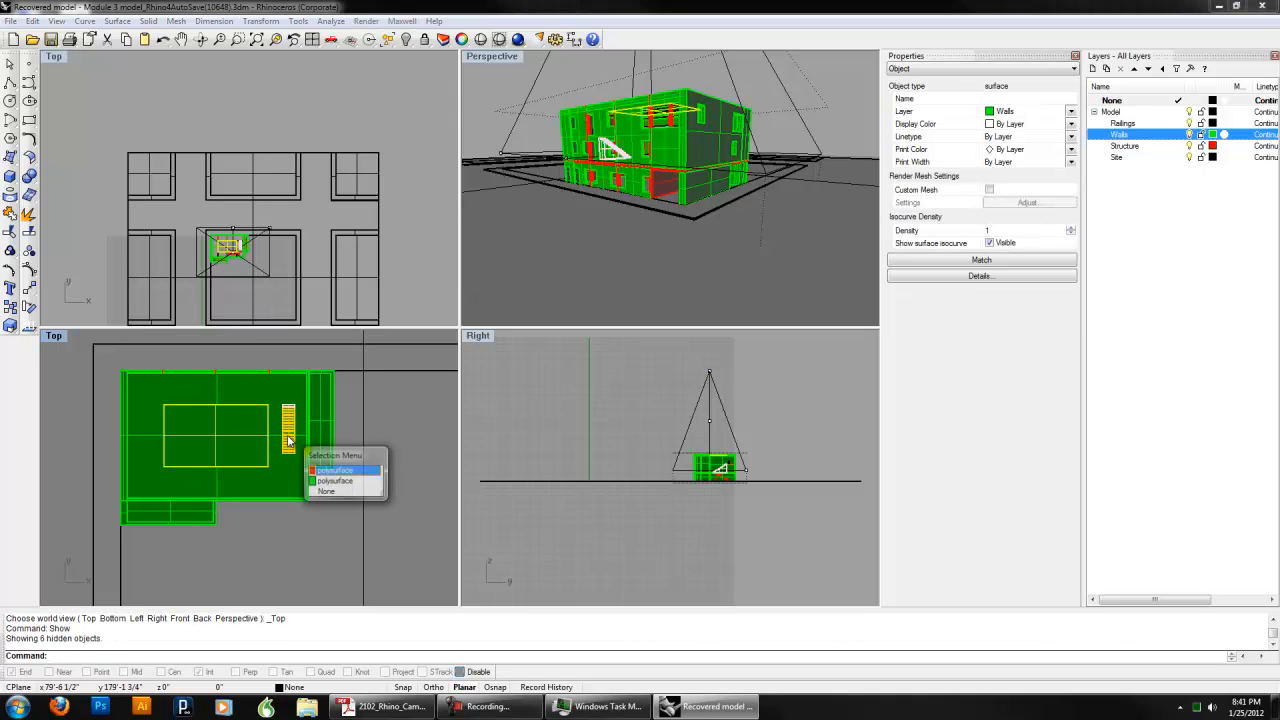
pyautogui.click(320, 482)
pyautogui.write('Hide')
pyautogui.press('Return')
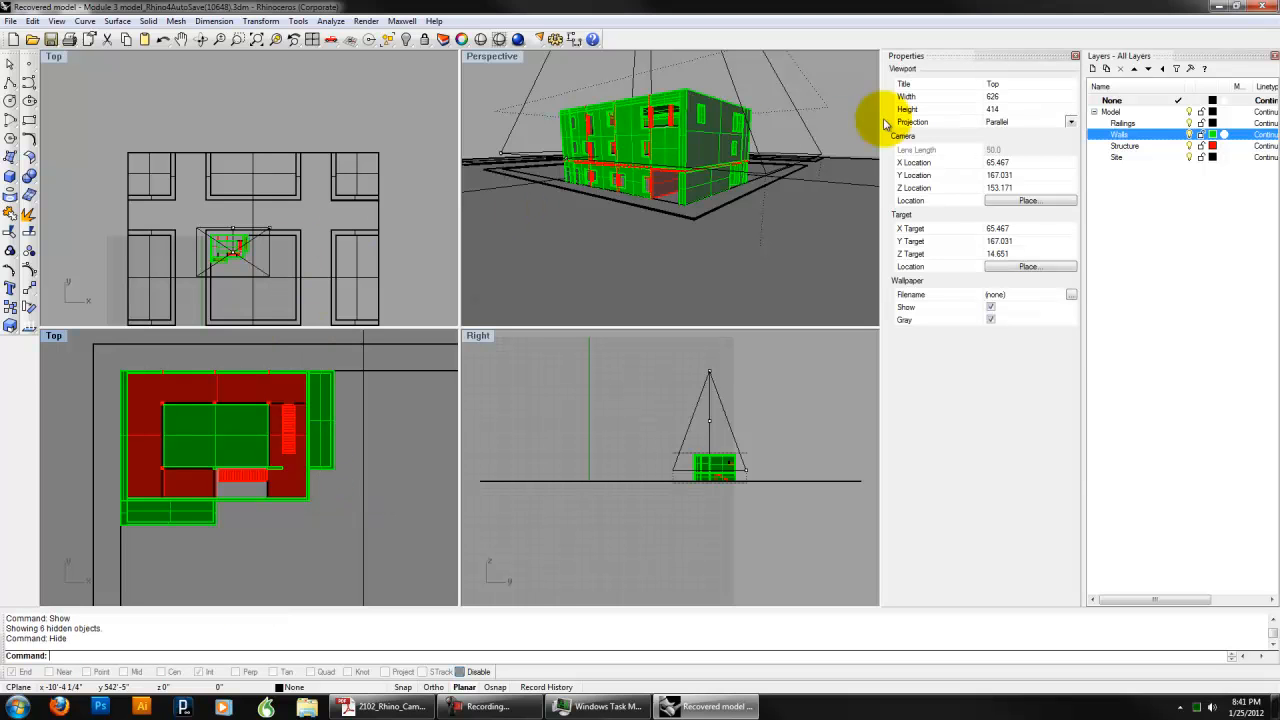
# - Set the projection of the shaded Top viewport to Perspective and centre the building in it
pyautogui.click(998, 122)
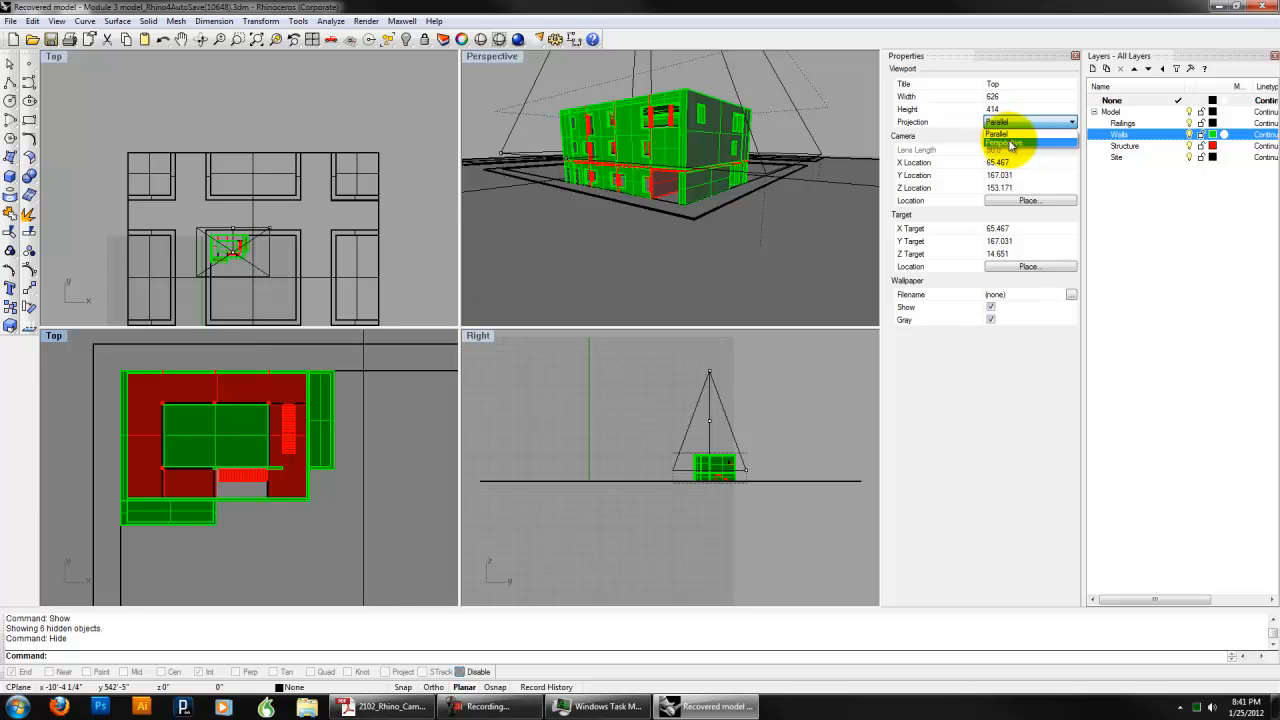
pyautogui.click(1012, 137)
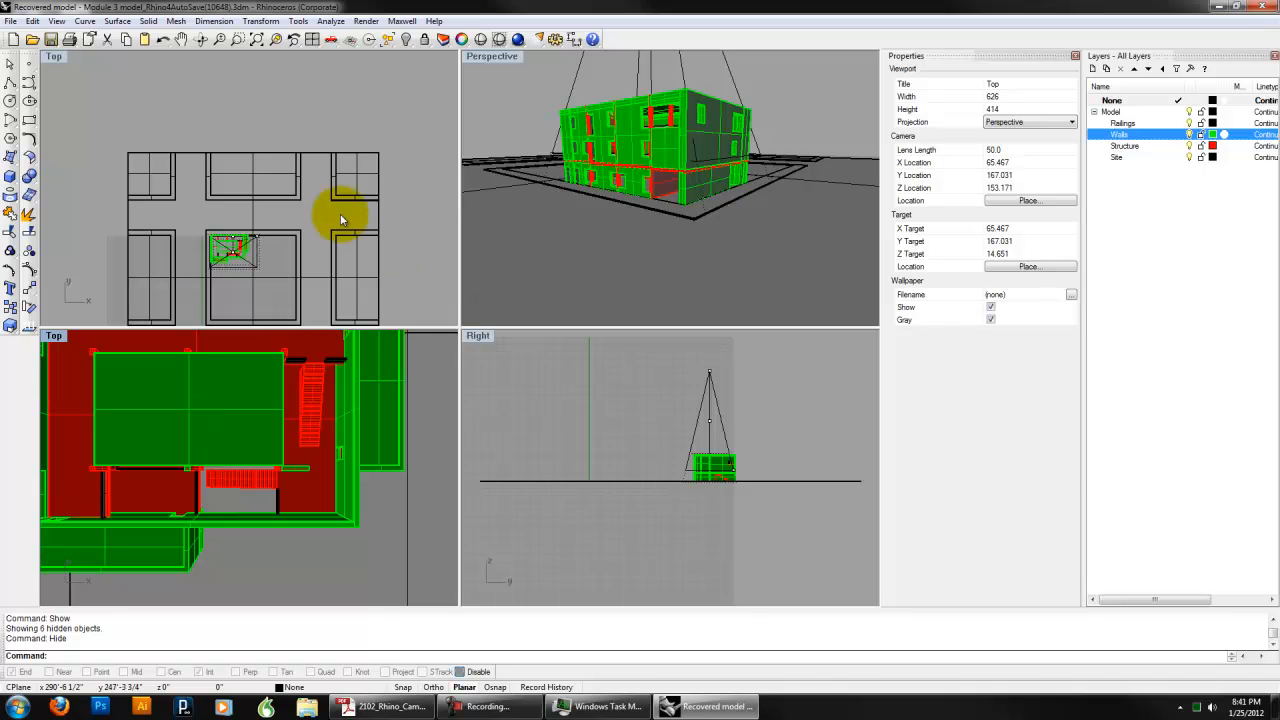
pyautogui.moveTo(186, 406)
pyautogui.keyDown('shift'); pyautogui.mouseDown(button='right')
pyautogui.moveTo(194, 429)
pyautogui.moveTo(247, 450)
pyautogui.moveTo(216, 445)
pyautogui.mouseUp(button='right'); pyautogui.keyUp('shift')
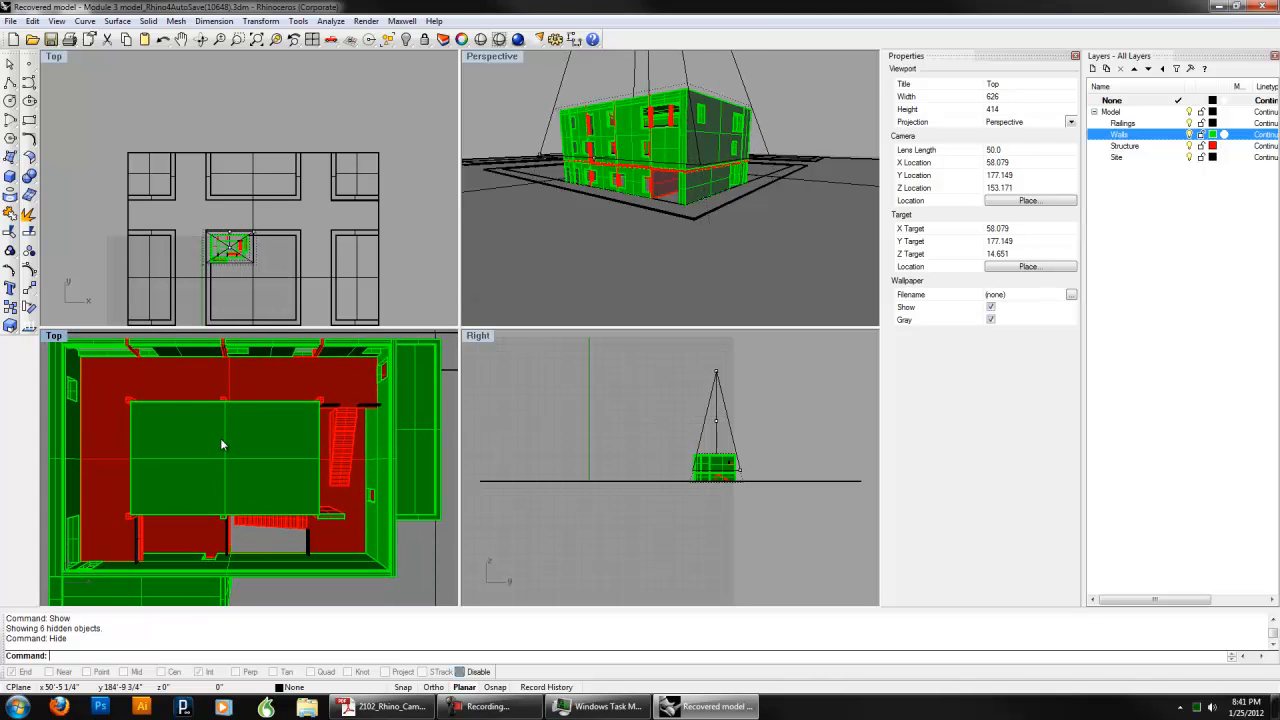
# - Adjust the shaded Top camera's lens length and dolly to about 20.4, and raise the camera to a Z location of about 93.4
pyautogui.click(57, 21)
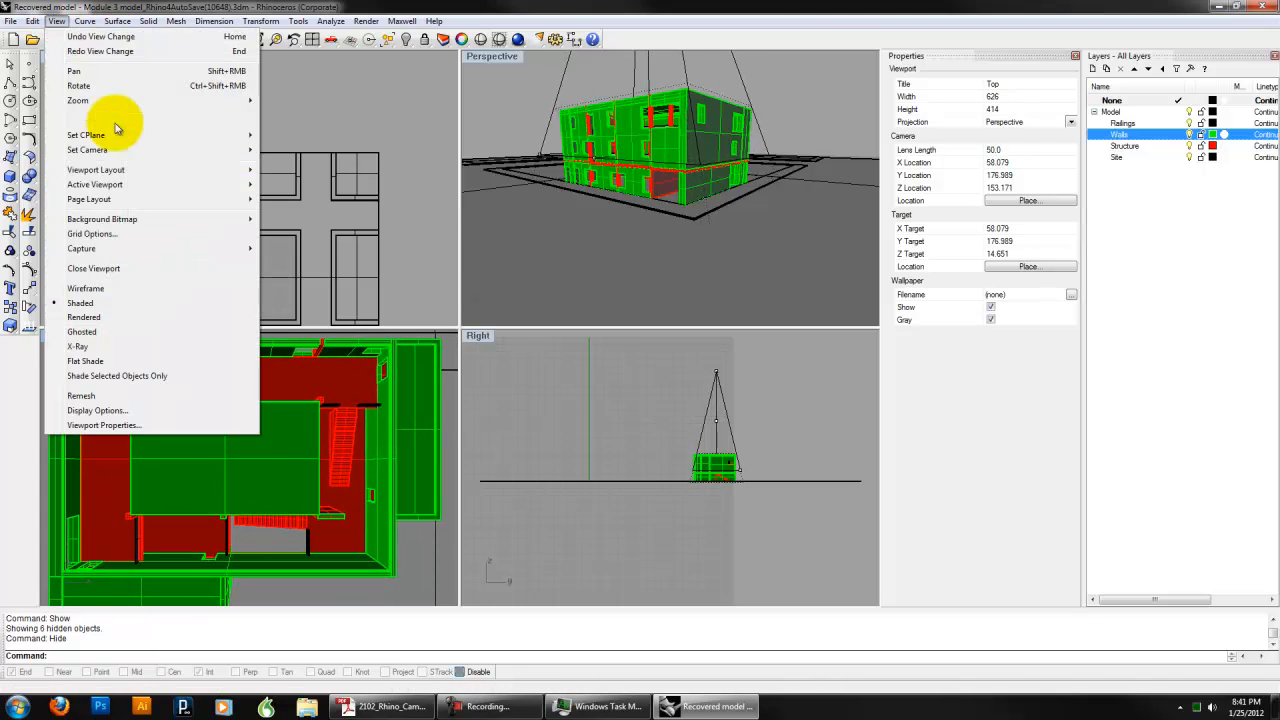
pyautogui.moveTo(118, 124)
pyautogui.moveTo(177, 149)
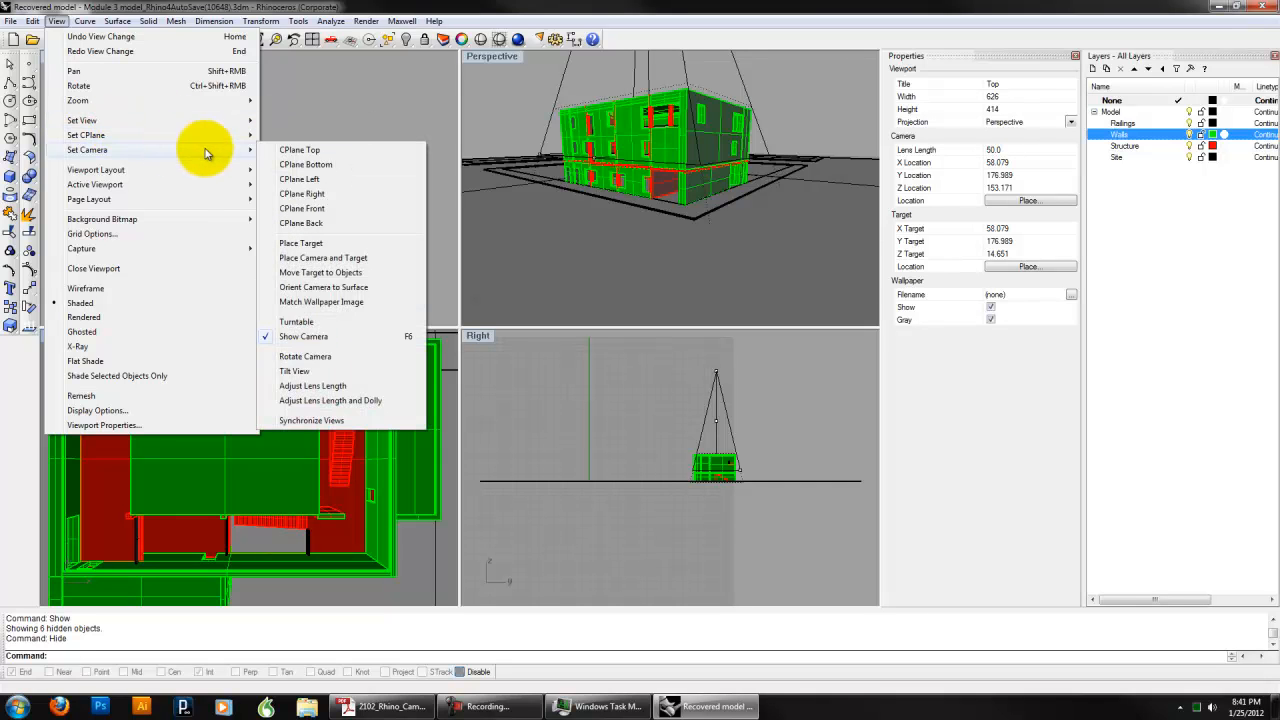
pyautogui.click(340, 401)
pyautogui.moveTo(243, 443); pyautogui.dragTo(257, 483)
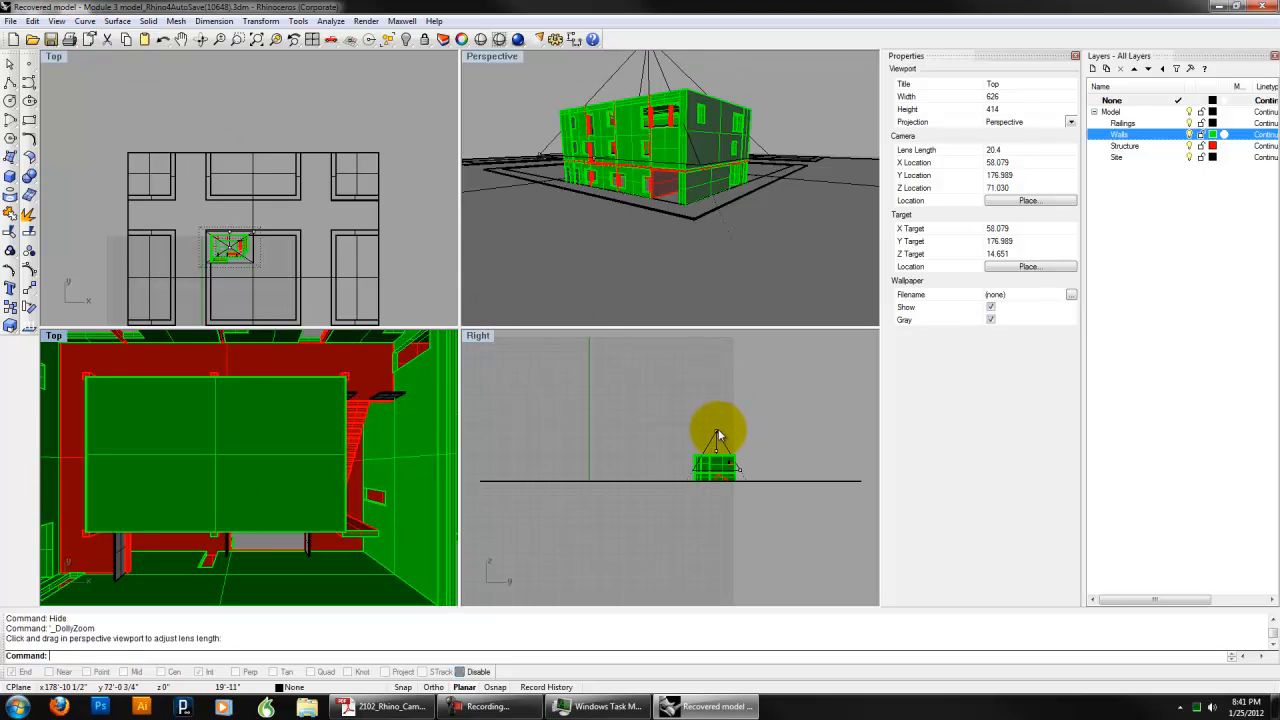
pyautogui.moveTo(717, 430); pyautogui.dragTo(716, 415)
# - Hide the rectangular surface covering the central opening, and toggle the Walls layer off and back on
pyautogui.click(212, 449)
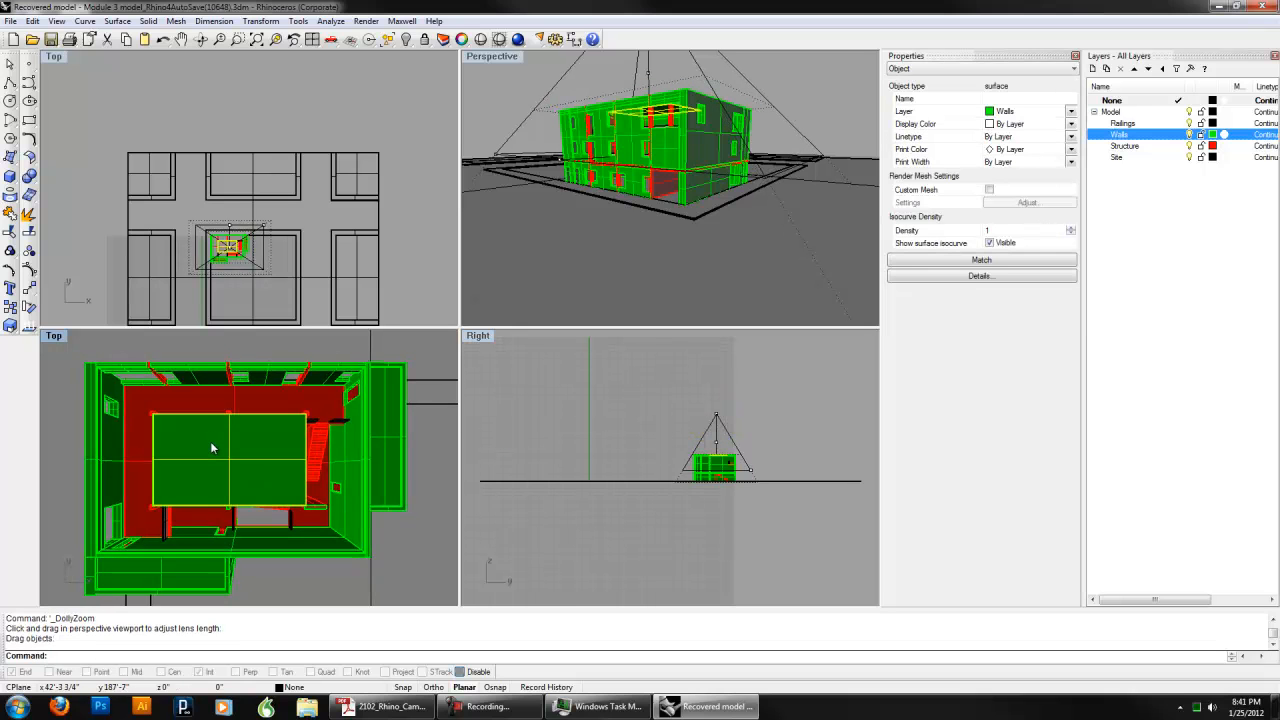
pyautogui.write('hide')
pyautogui.press('Return')
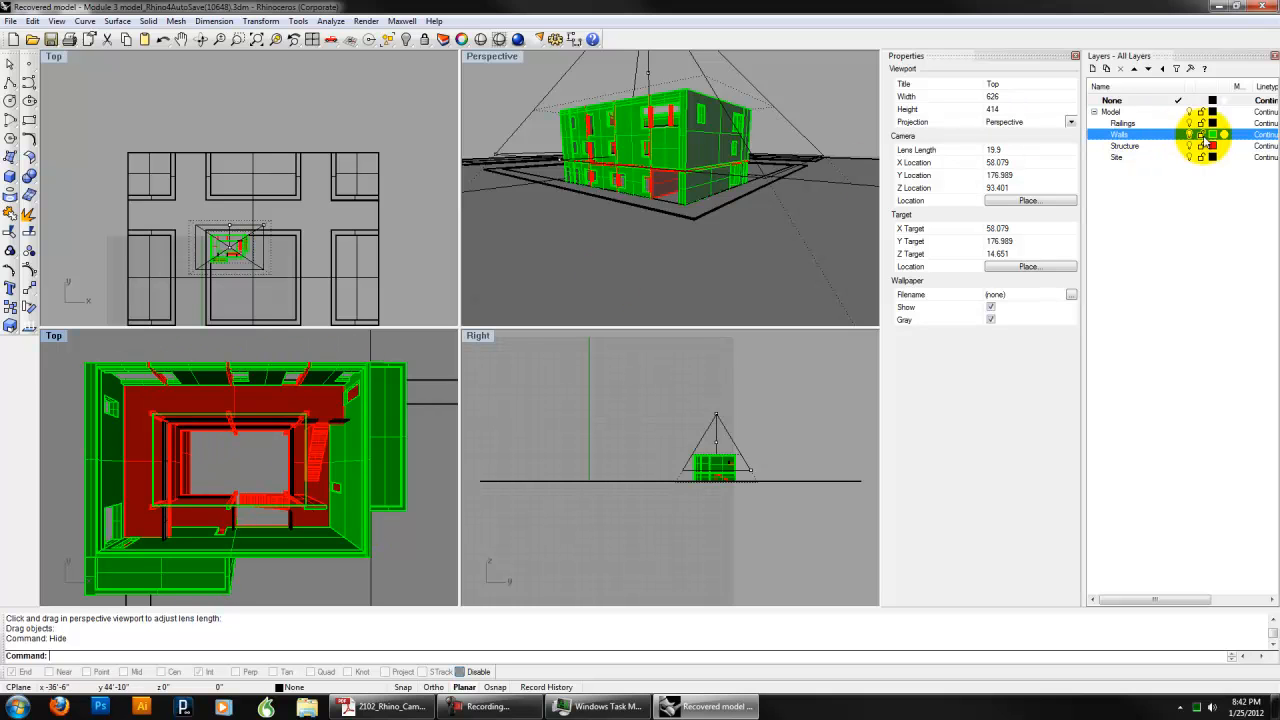
pyautogui.click(1189, 135)
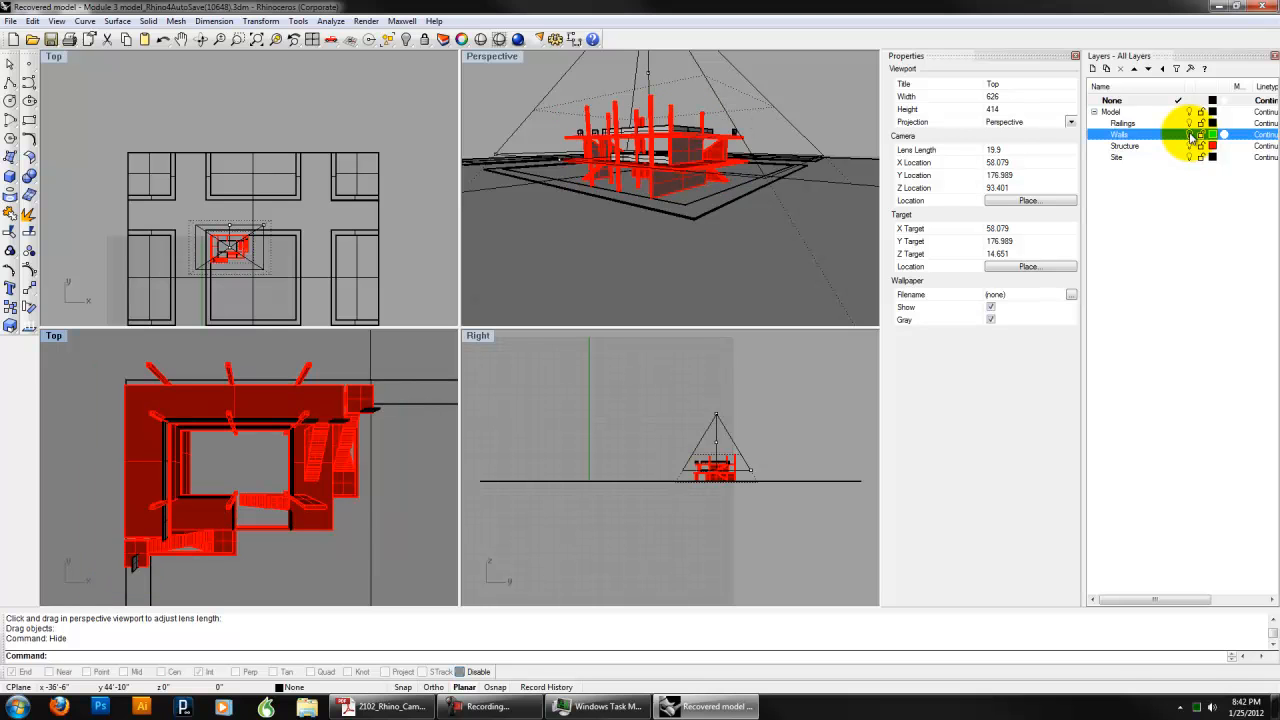
pyautogui.click(1189, 135)
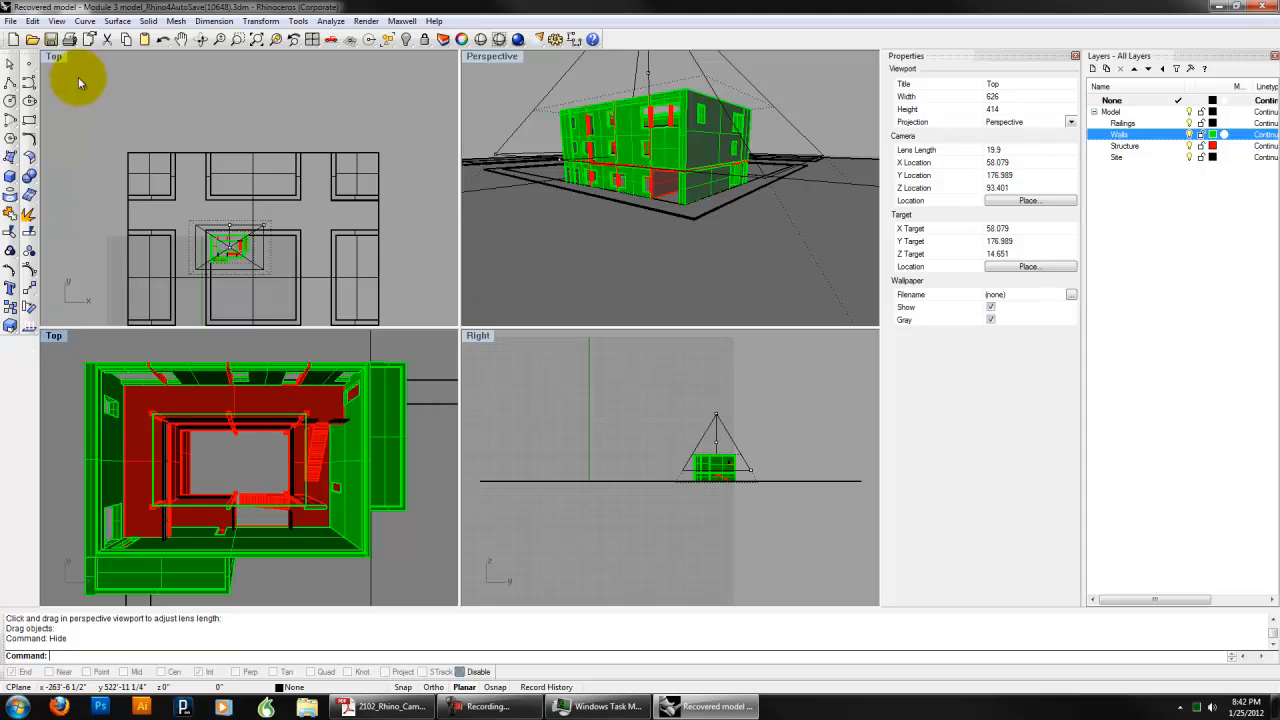
# - Save the roofless plan perspective as a named view called "New Top View"
pyautogui.click(57, 21)
pyautogui.moveTo(91, 121)
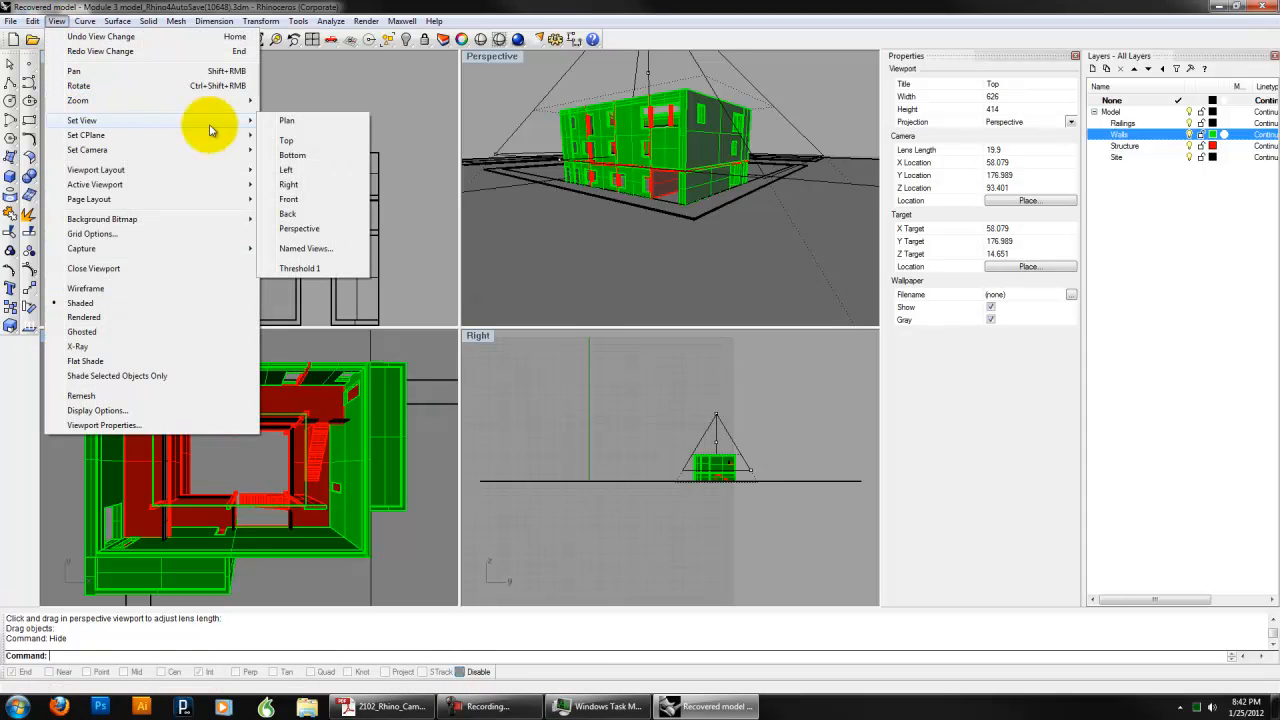
pyautogui.click(305, 248)
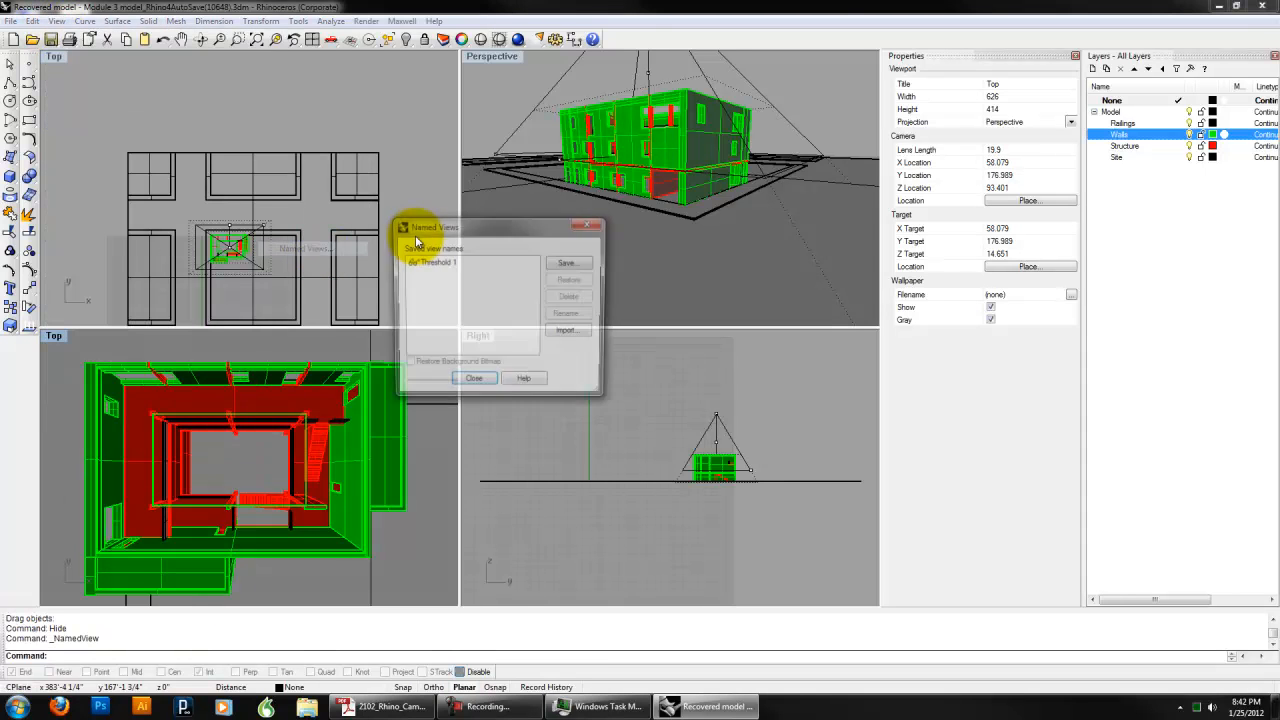
pyautogui.click(566, 262)
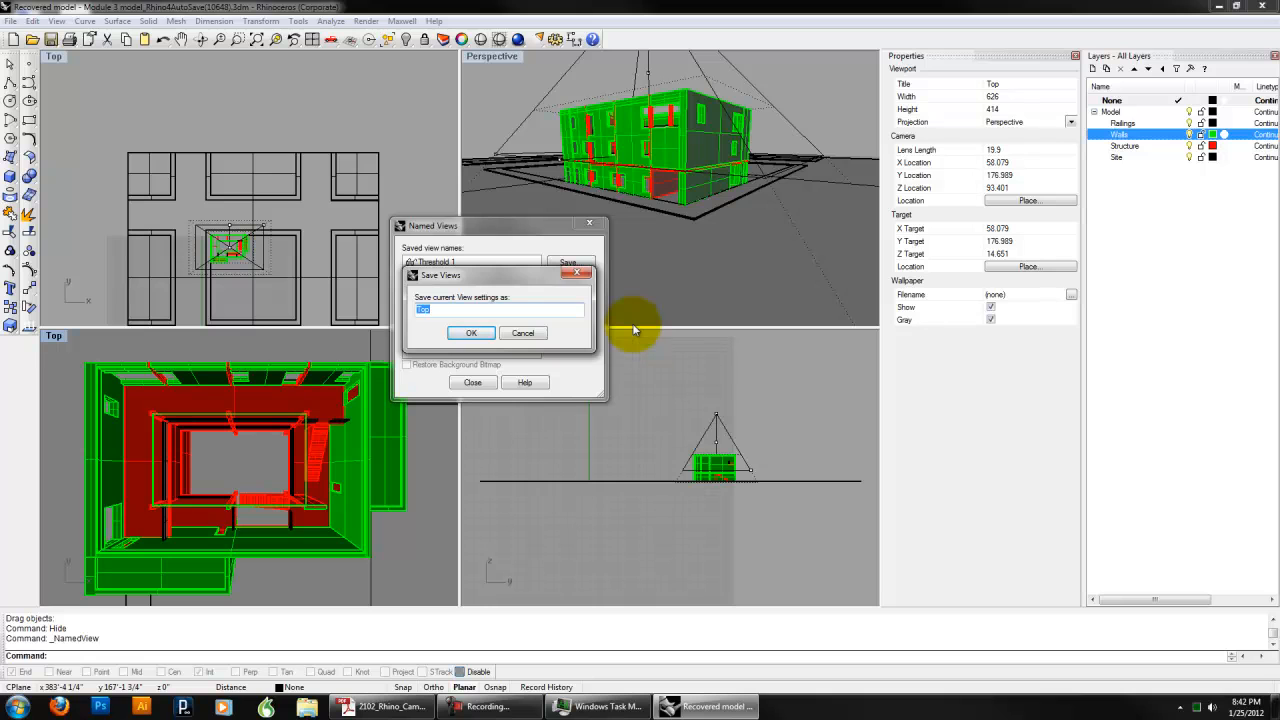
pyautogui.press('Home')
pyautogui.write('New Top View')
pyautogui.click(470, 333)
pyautogui.click(462, 262)
pyautogui.click(472, 385)
# - Maximize the New Top View viewport and capture it to the Desktop as a JPEG file named "new view"
pyautogui.doubleClick(73, 336)
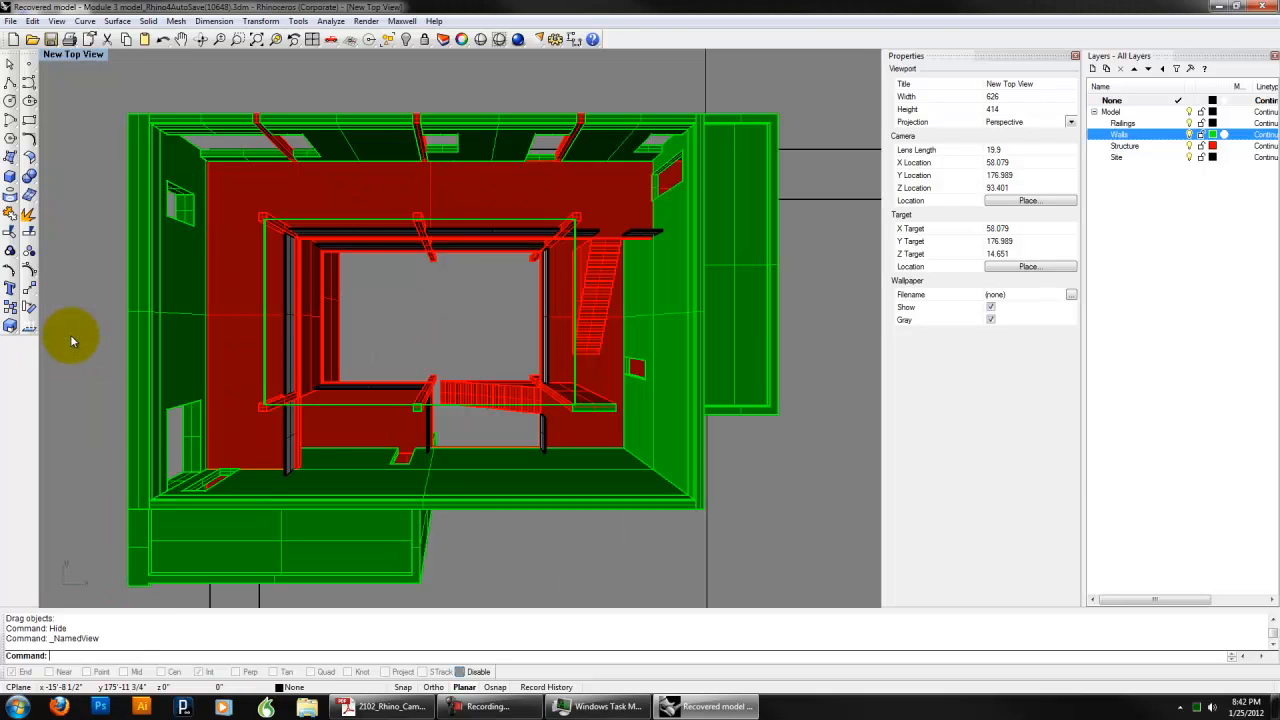
pyautogui.click(58, 21)
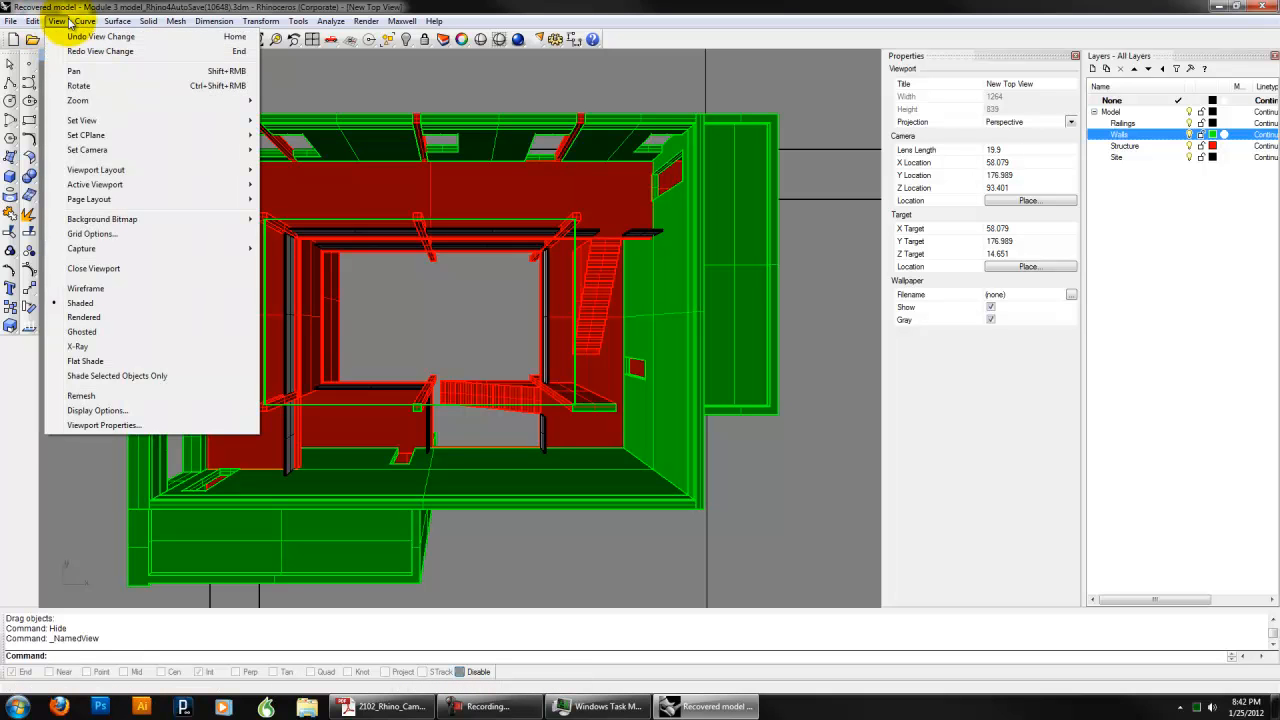
pyautogui.click(68, 22)
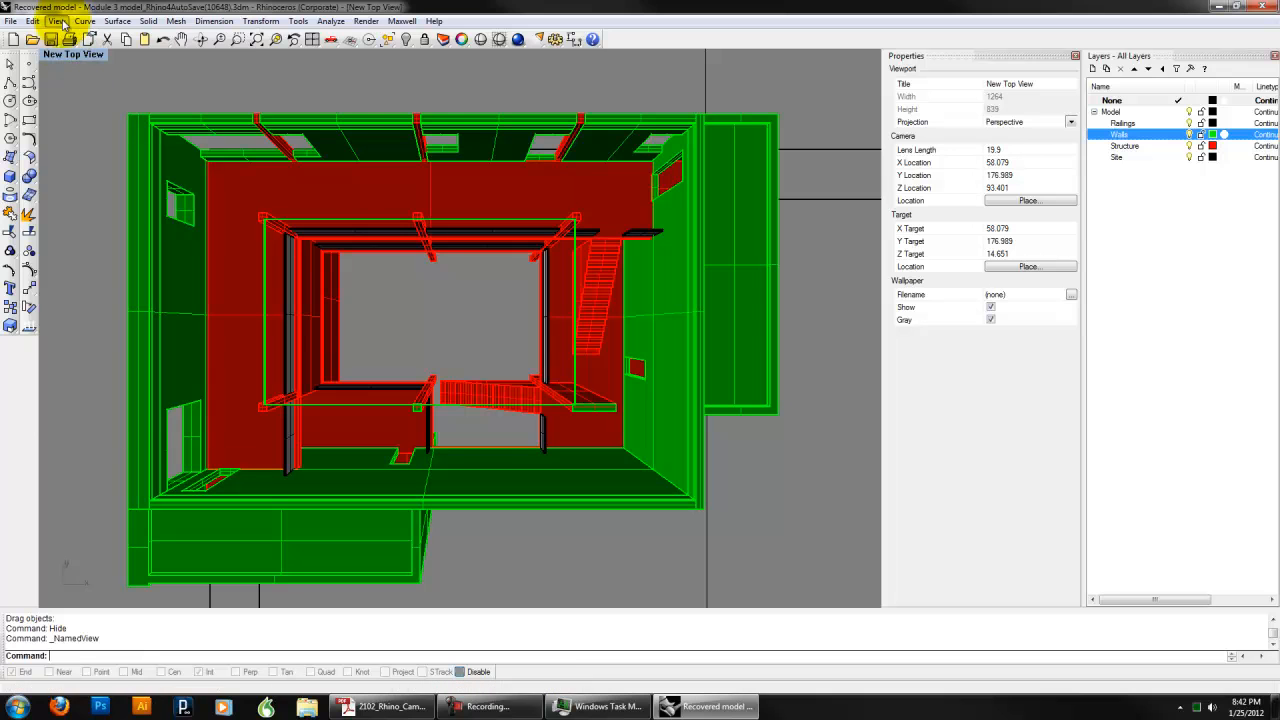
pyautogui.click(60, 22)
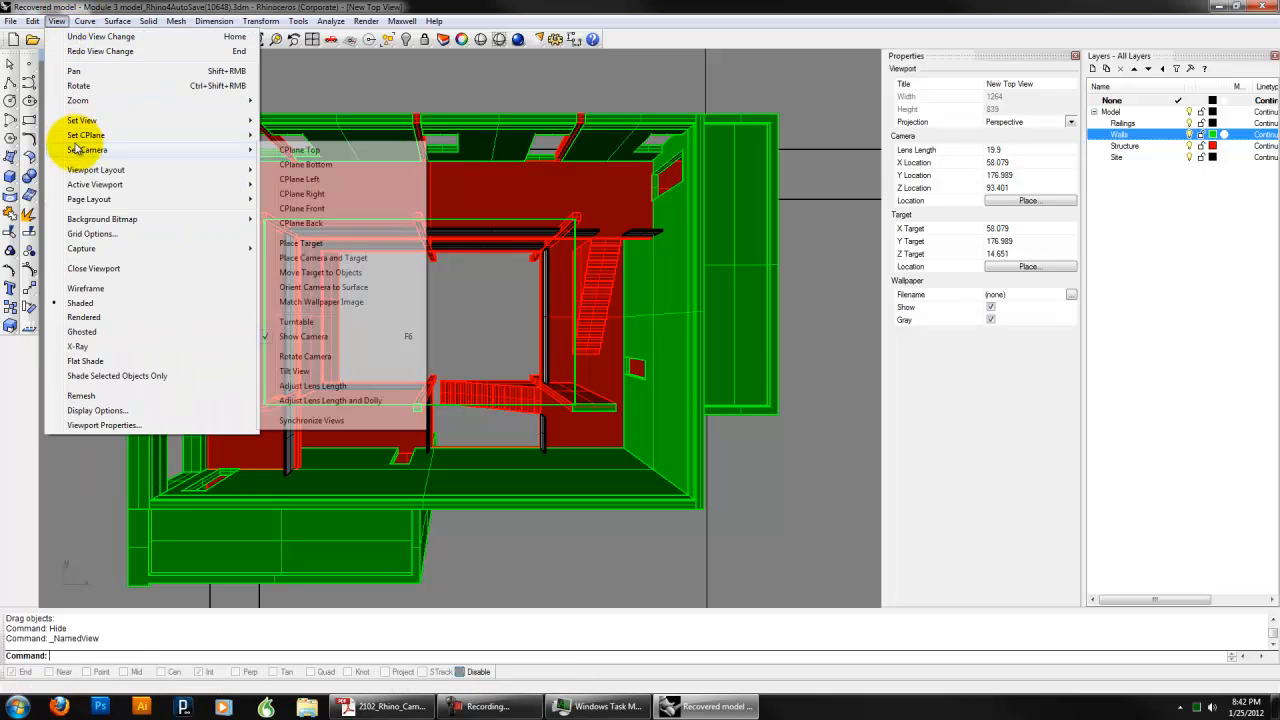
pyautogui.moveTo(81, 248)
pyautogui.click(298, 263)
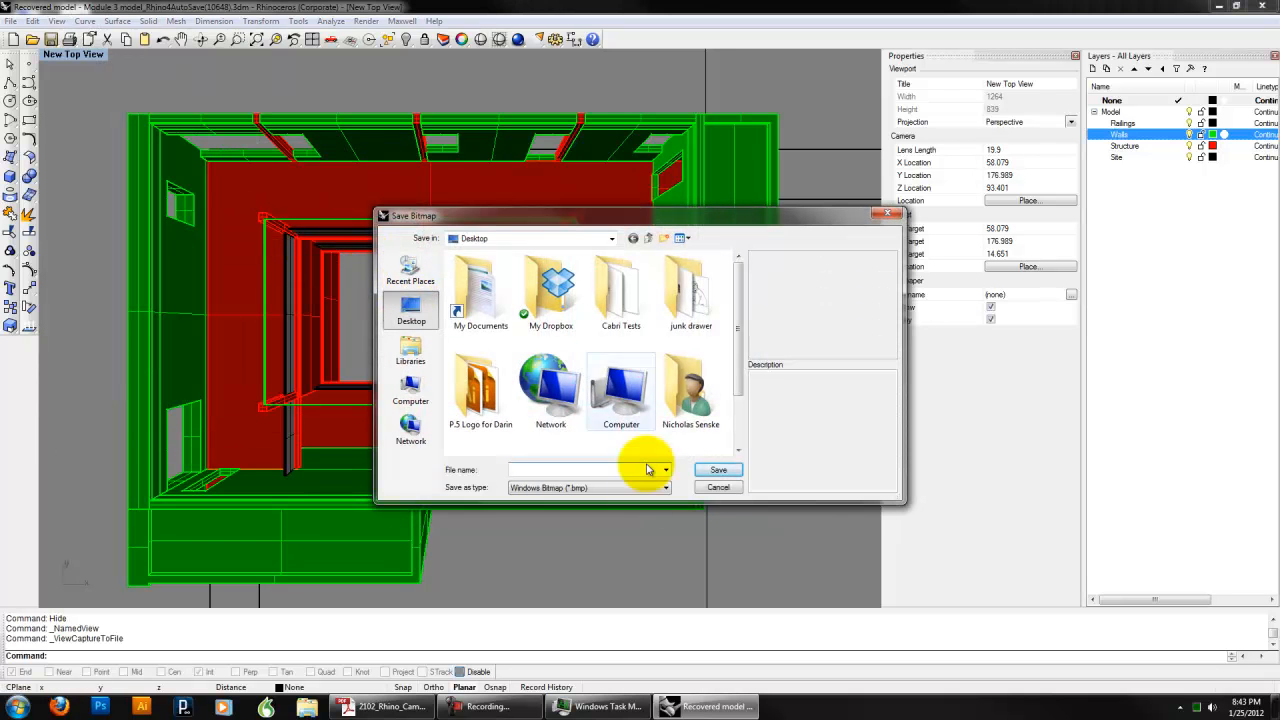
pyautogui.click(587, 490)
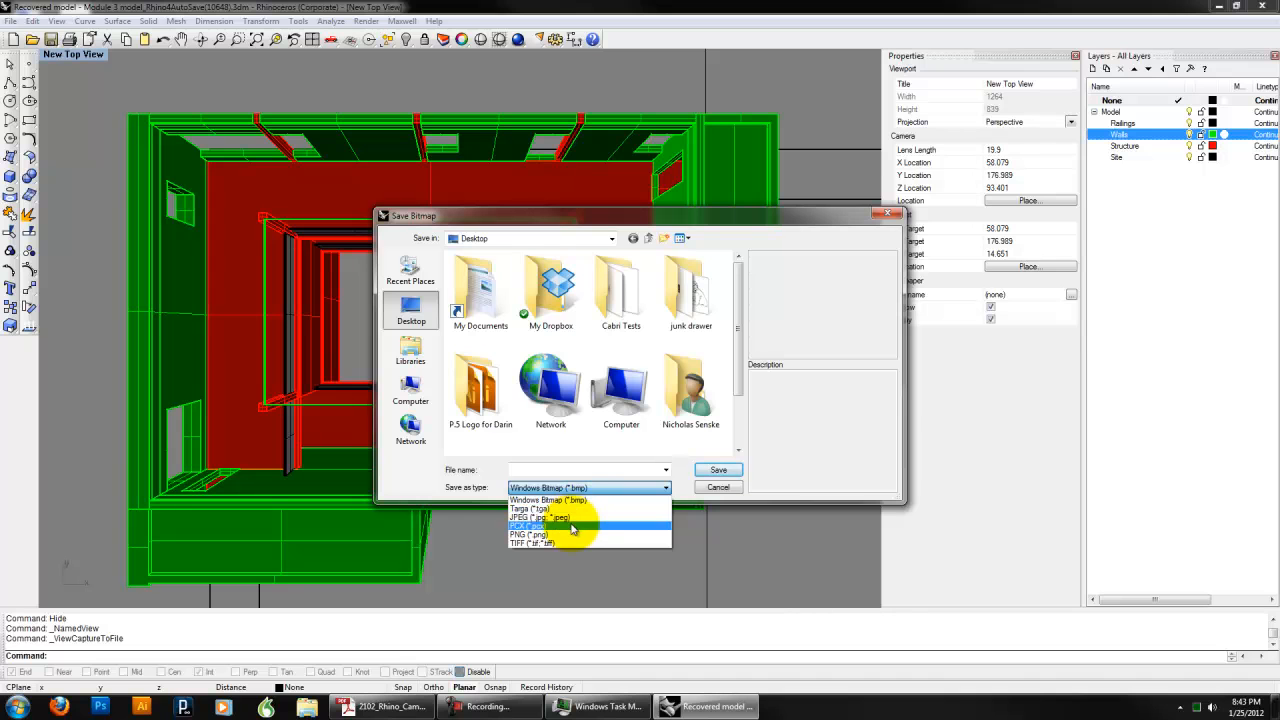
pyautogui.click(555, 517)
pyautogui.click(540, 469)
pyautogui.write('new view')
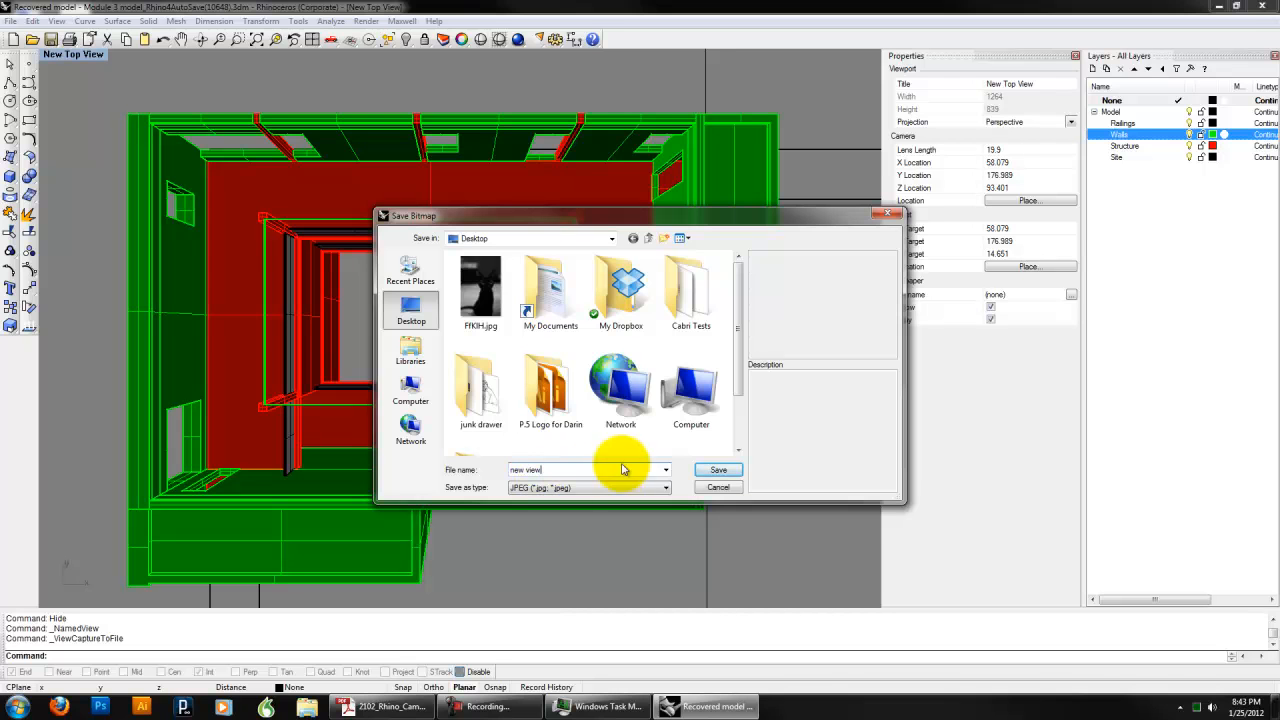
pyautogui.click(712, 470)
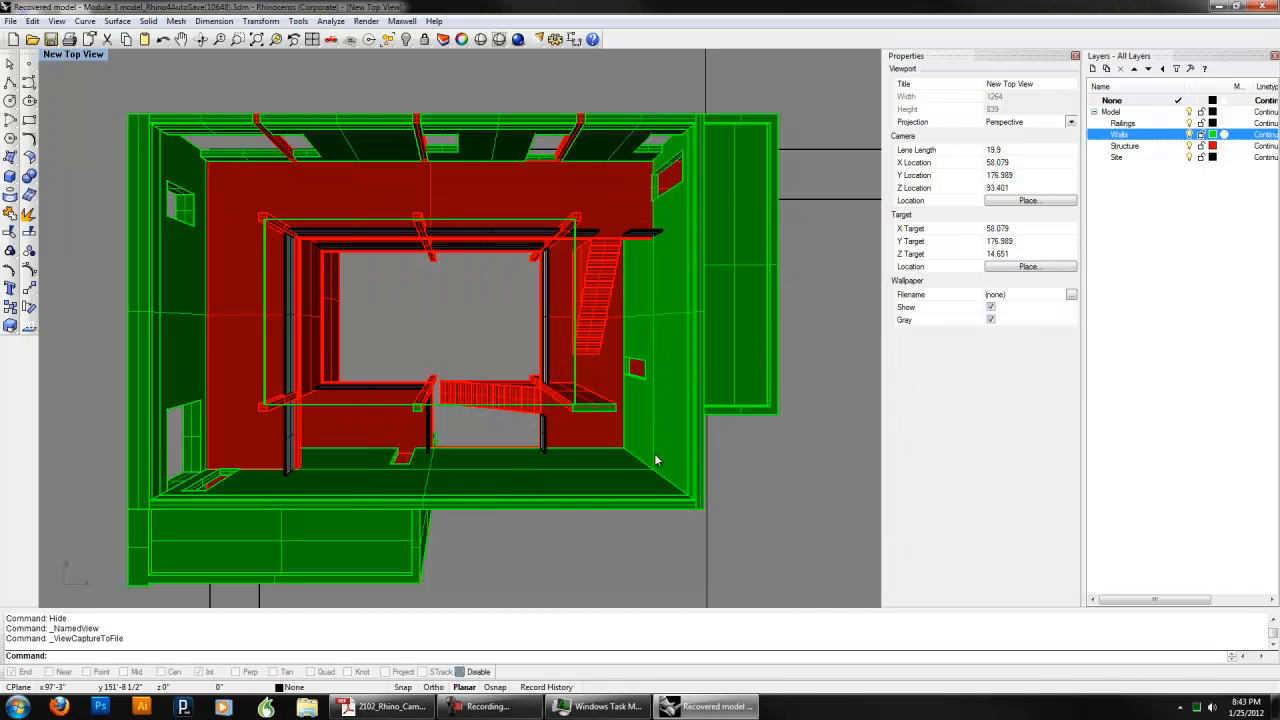